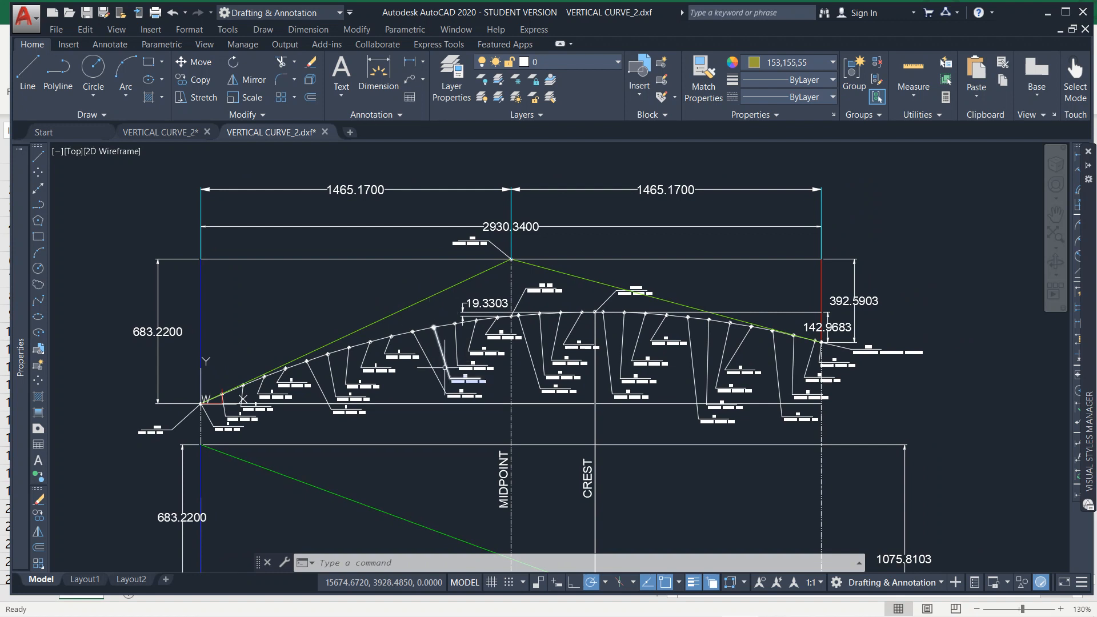
Examine the station coordinate labels along the vertical curve, from its start past the midpoint and crest to its end.
{"action": "middle_click_drag", "start_coordinate": [464, 395], "coordinate": [476, 350]}
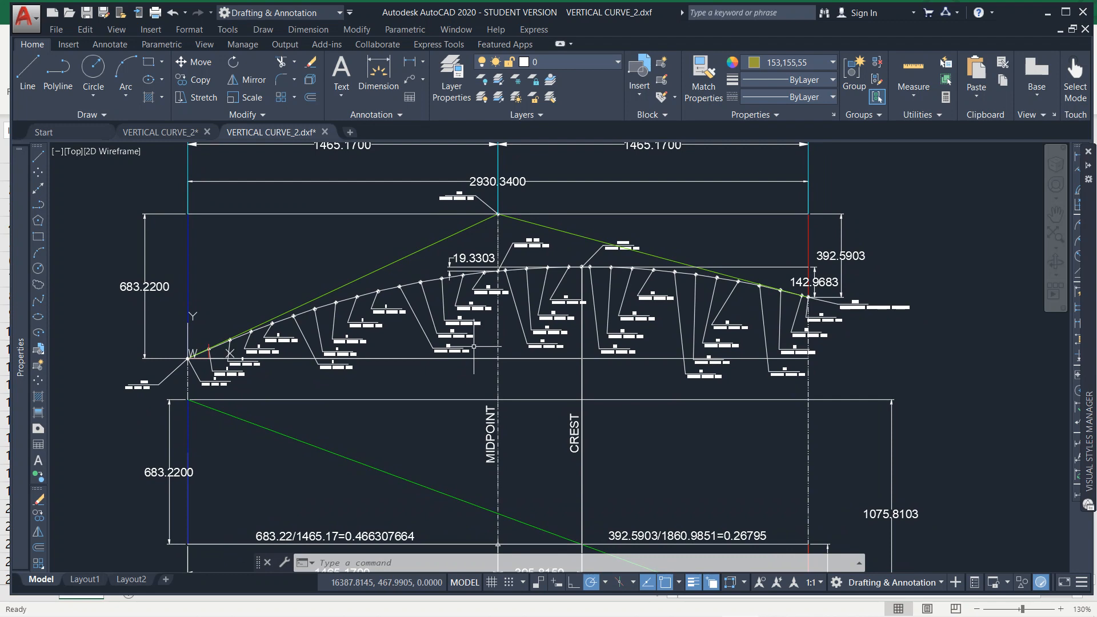
{"action": "scroll", "coordinate": [467, 336], "scroll_direction": "up", "scroll_amount": 5}
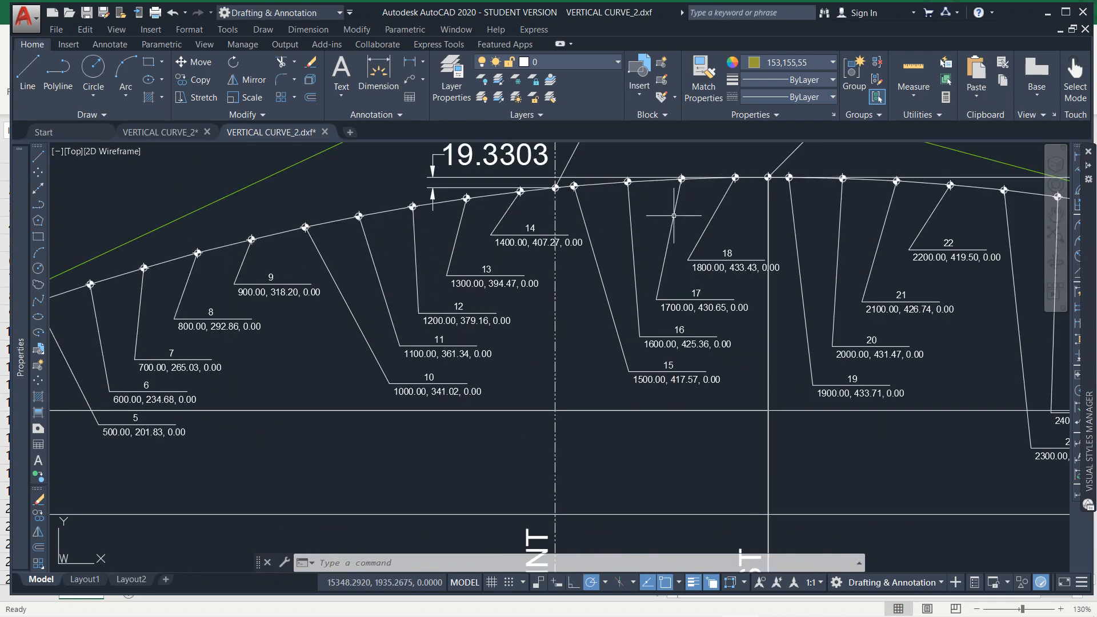
{"action": "middle_click_drag", "start_coordinate": [666, 217], "coordinate": [522, 257]}
{"action": "scroll", "coordinate": [856, 269], "scroll_direction": "down", "scroll_amount": 2}
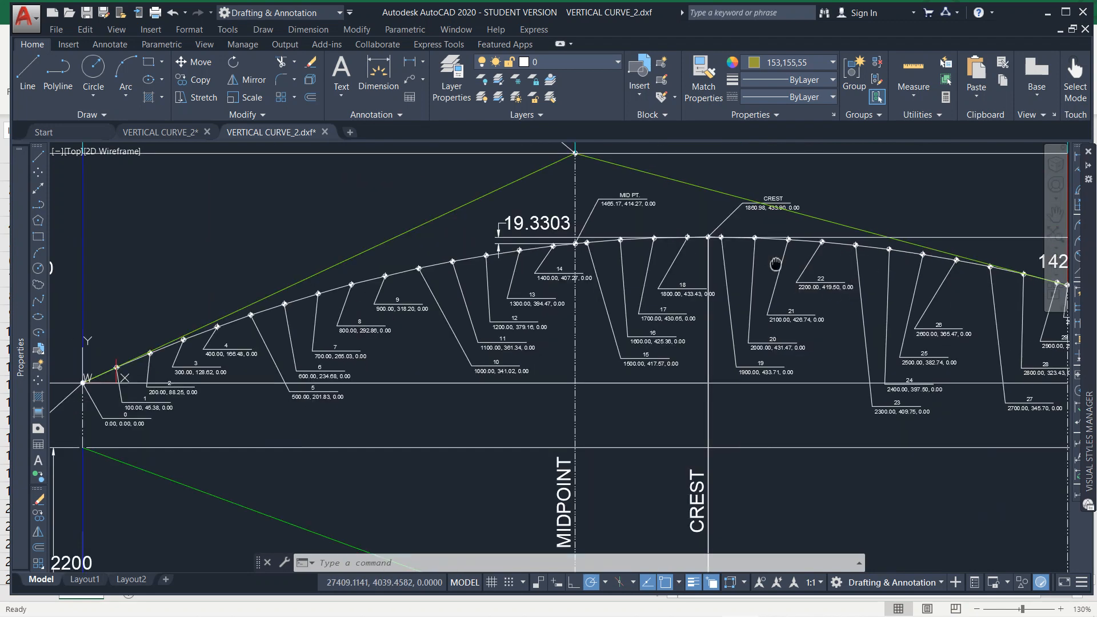
{"action": "middle_click_drag", "start_coordinate": [776, 264], "coordinate": [731, 253]}
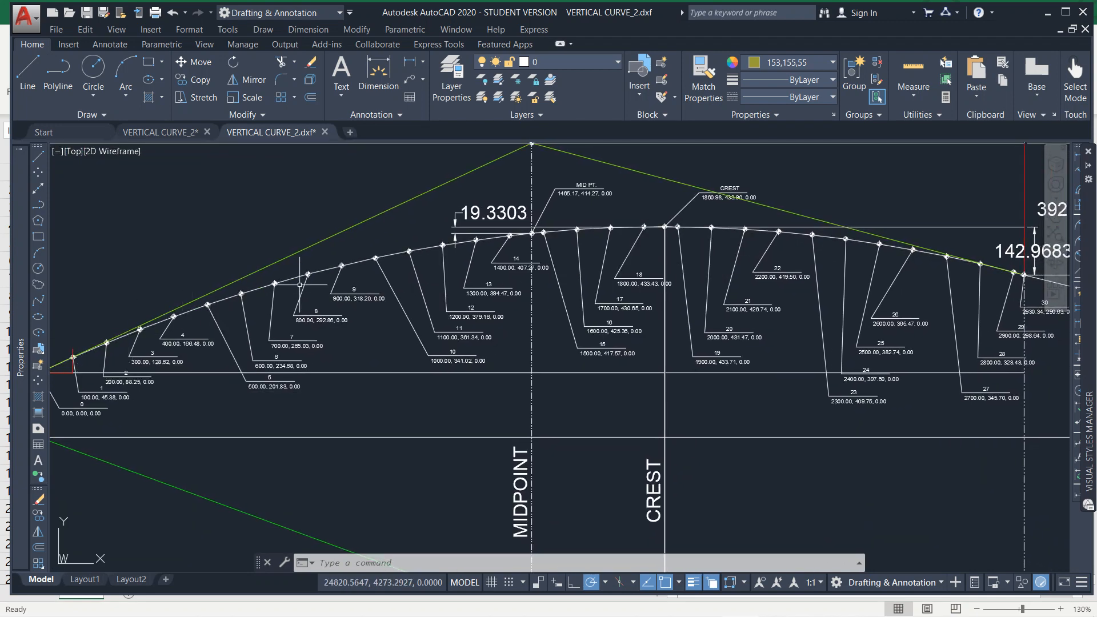
{"action": "scroll", "coordinate": [528, 239], "scroll_direction": "down", "scroll_amount": 2}
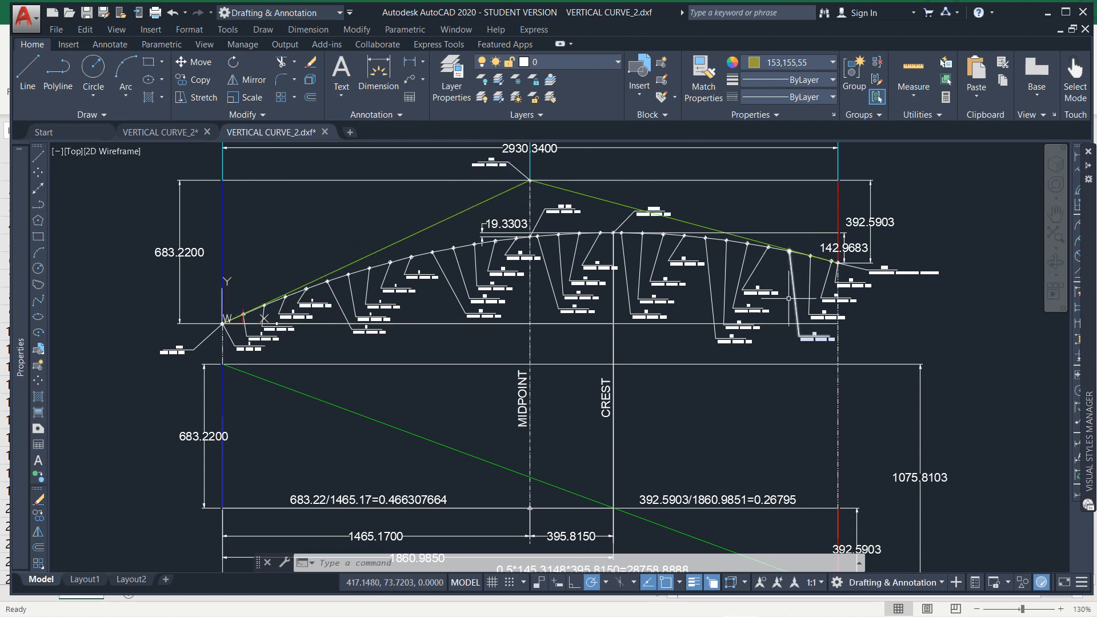
Switch to the VERTICAL CURVE PARABOLA FORMULA_2 workbook in Excel.
{"action": "mouse_move", "coordinate": [711, 607]}
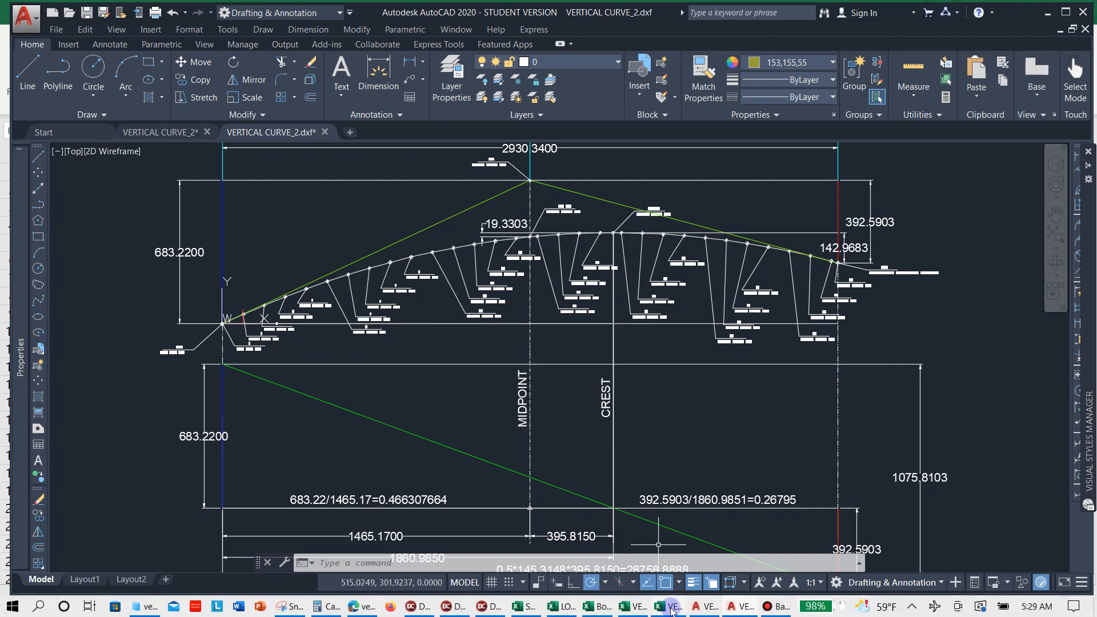
{"action": "left_click", "coordinate": [672, 610]}
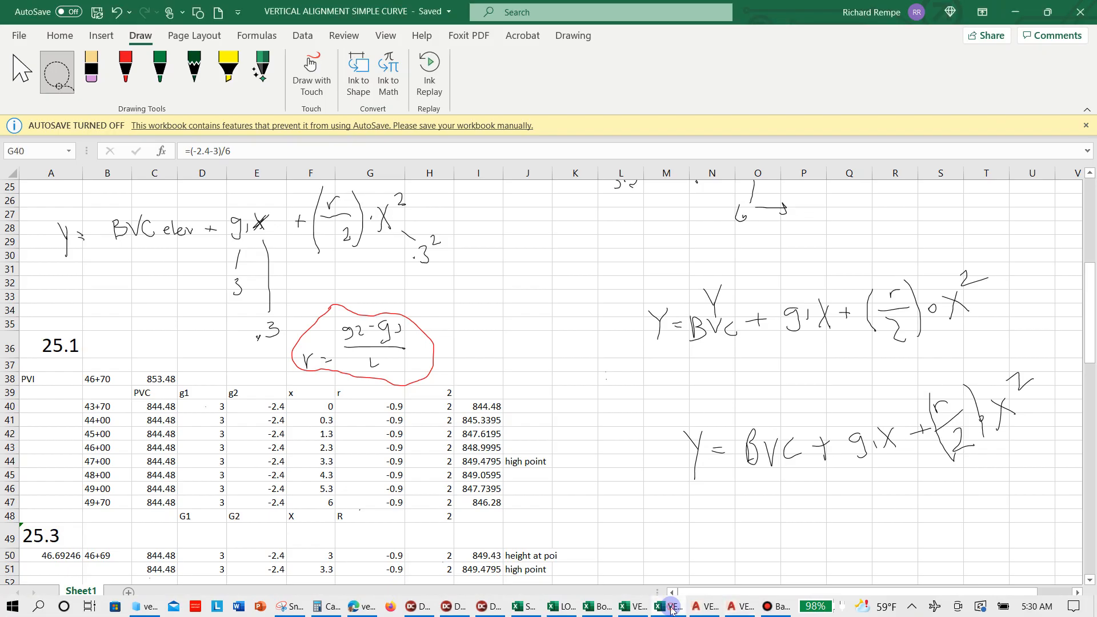
{"action": "left_click", "coordinate": [671, 610]}
{"action": "left_click", "coordinate": [644, 609]}
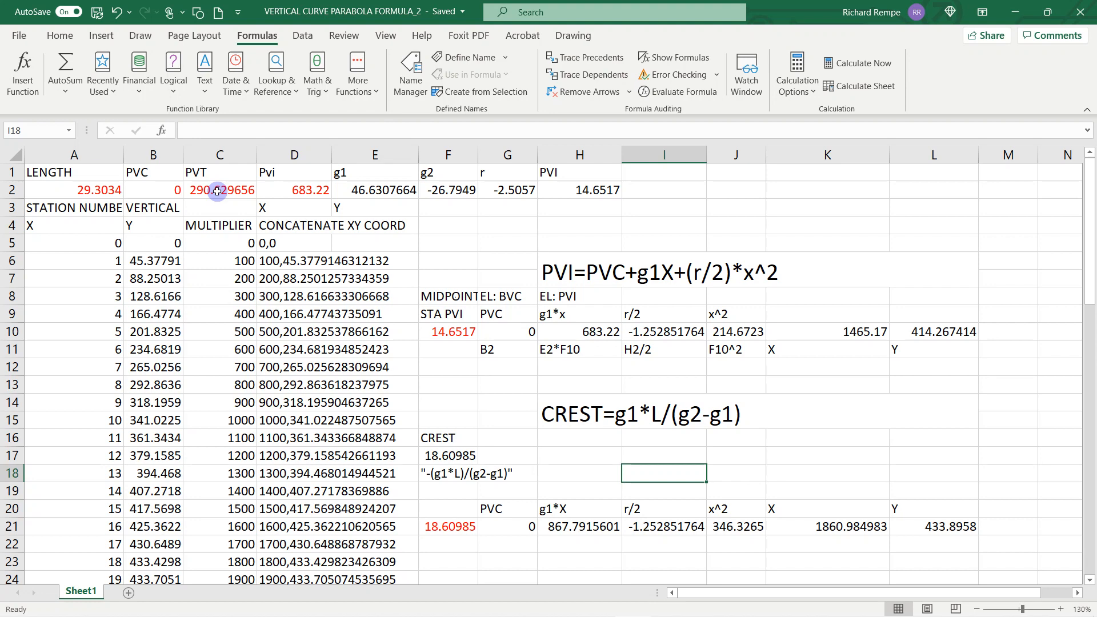
Change the header in cell D1 to uppercase PVI.
{"action": "left_click", "coordinate": [288, 176]}
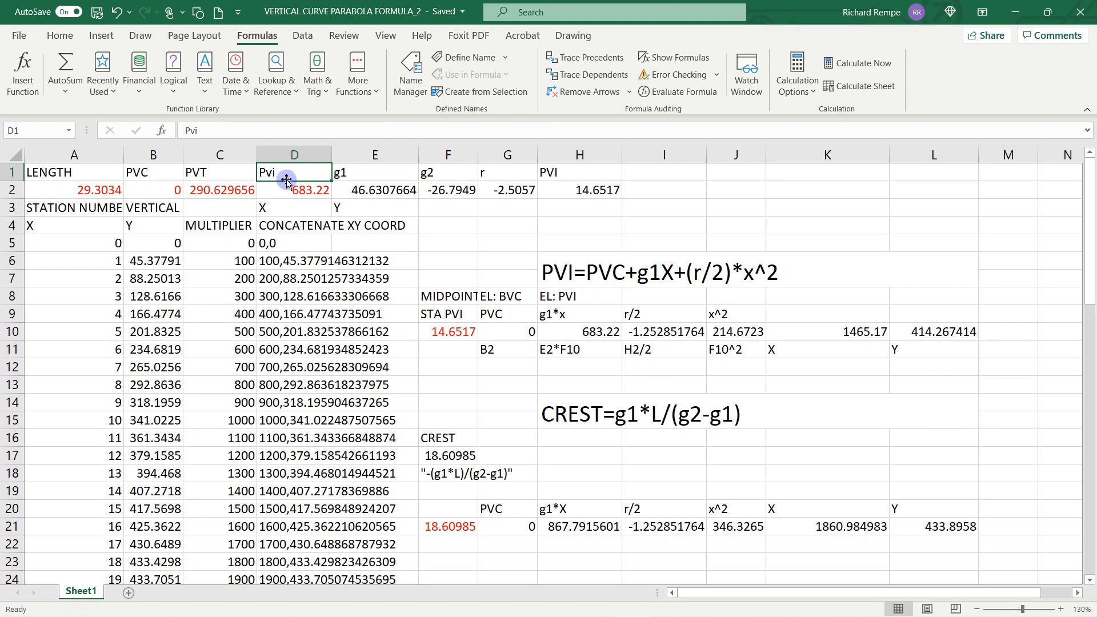
{"action": "double_click", "coordinate": [288, 173]}
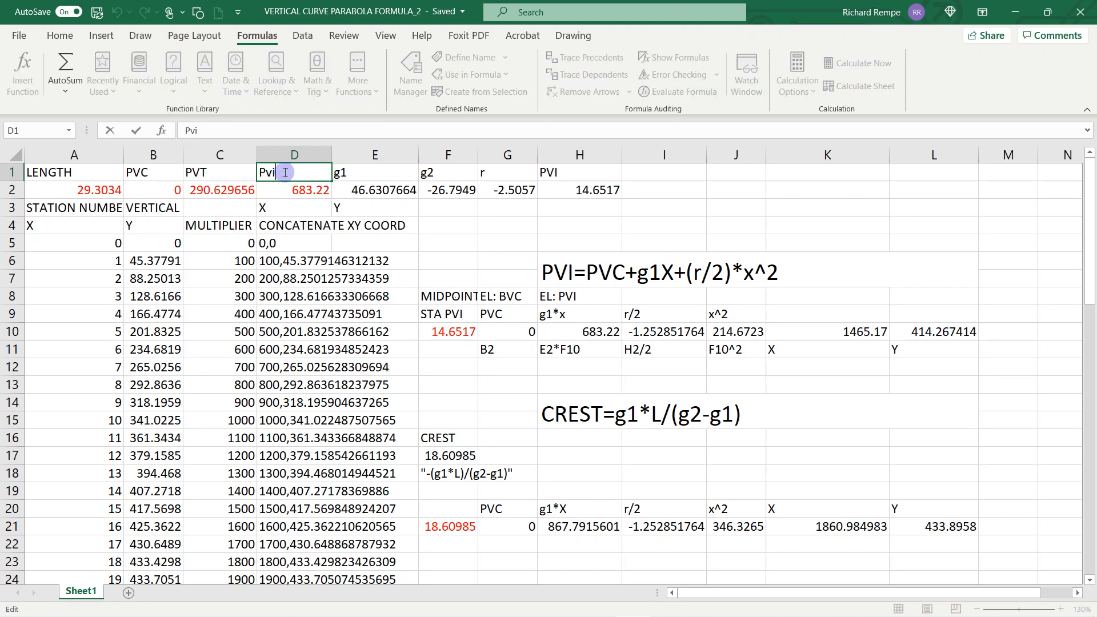
{"action": "double_click", "coordinate": [267, 175]}
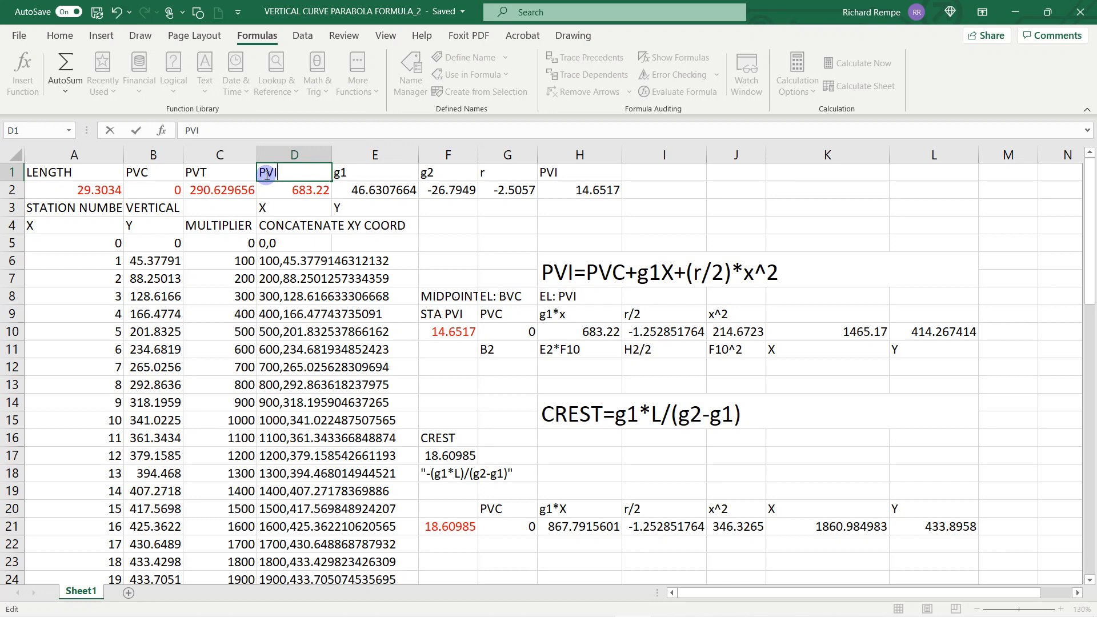
{"action": "key", "text": "Return"}
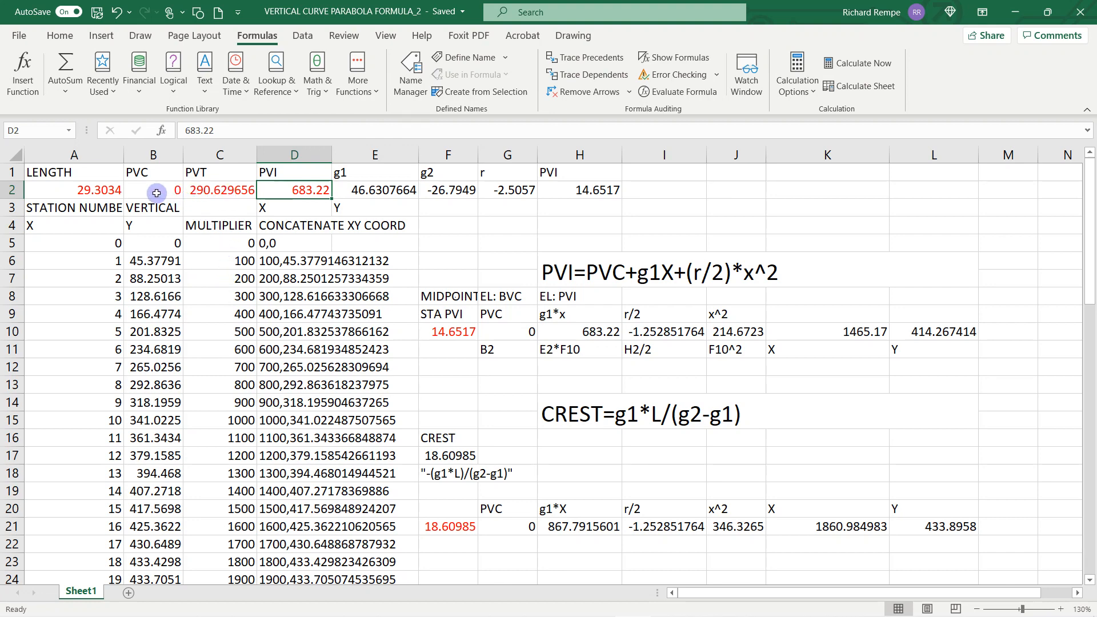
Inspect the PVC value in B2 and the elevation formula in B6, leaving both as they are.
{"action": "left_click", "coordinate": [158, 191]}
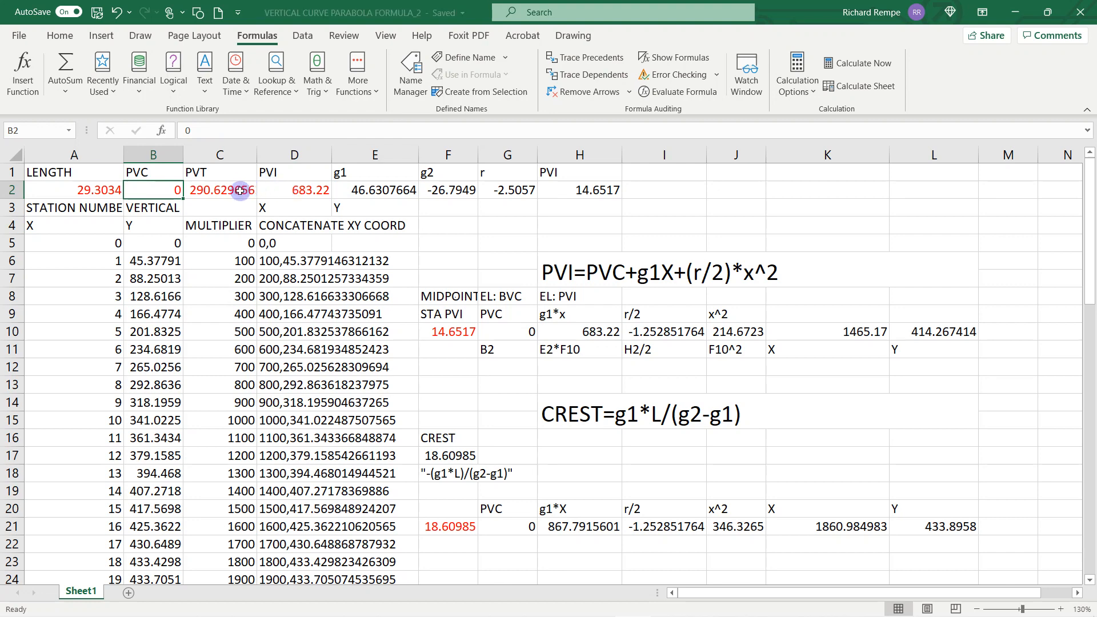
{"action": "double_click", "coordinate": [157, 262]}
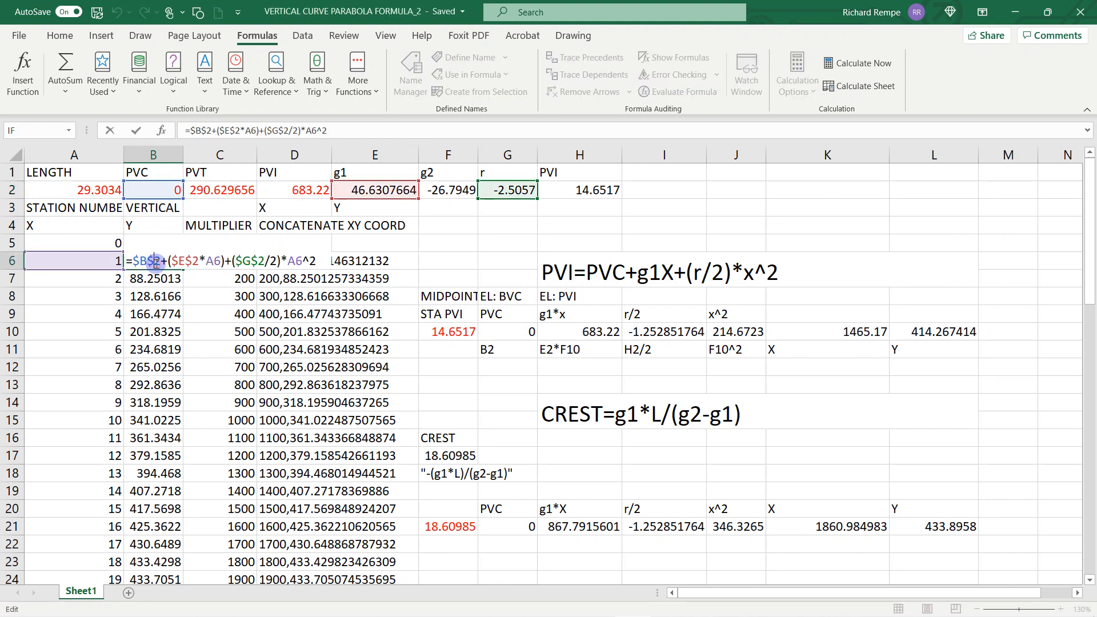
{"action": "key", "text": "Escape"}
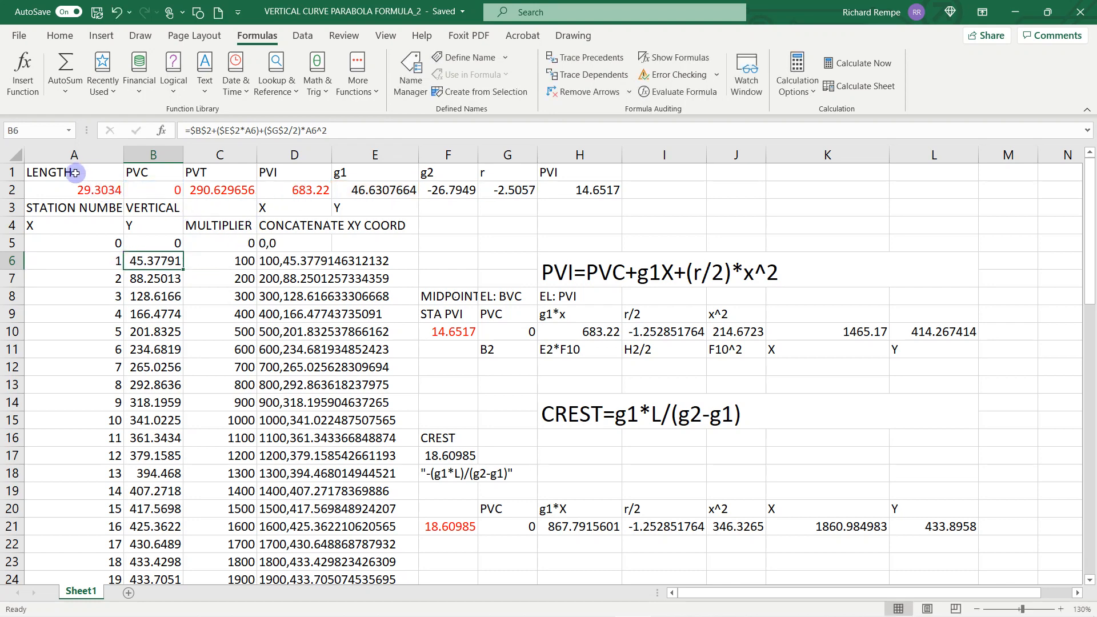
Select every cell of the sheet except A2:D2 and apply the Locked protection format.
{"action": "left_click", "coordinate": [15, 153]}
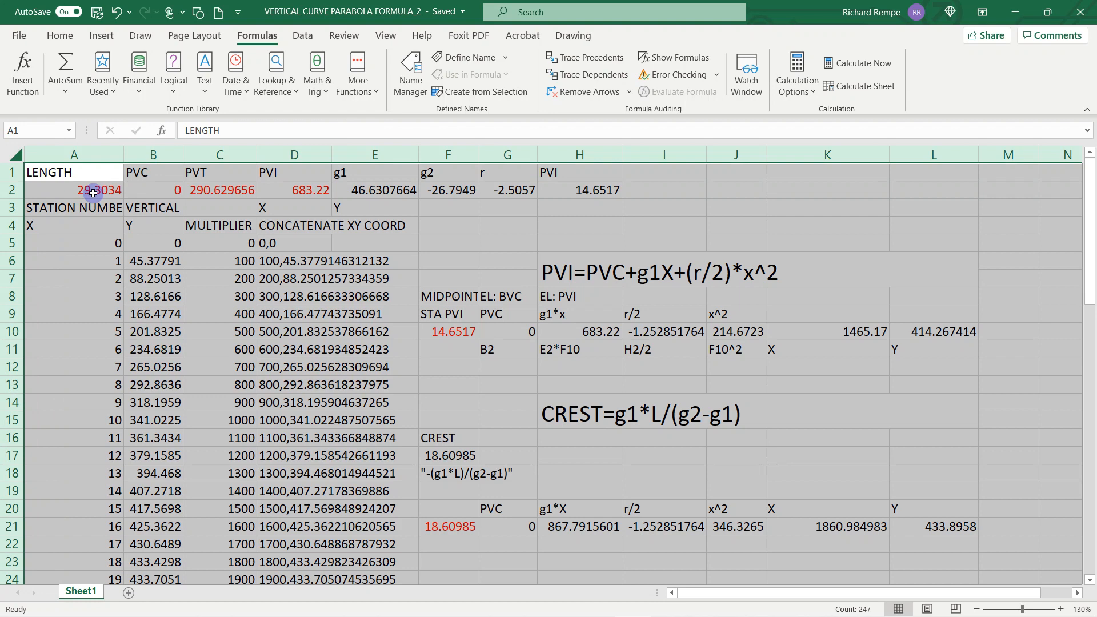
{"action": "left_click_drag", "start_coordinate": [93, 193], "coordinate": [307, 189], "text": "ctrl"}
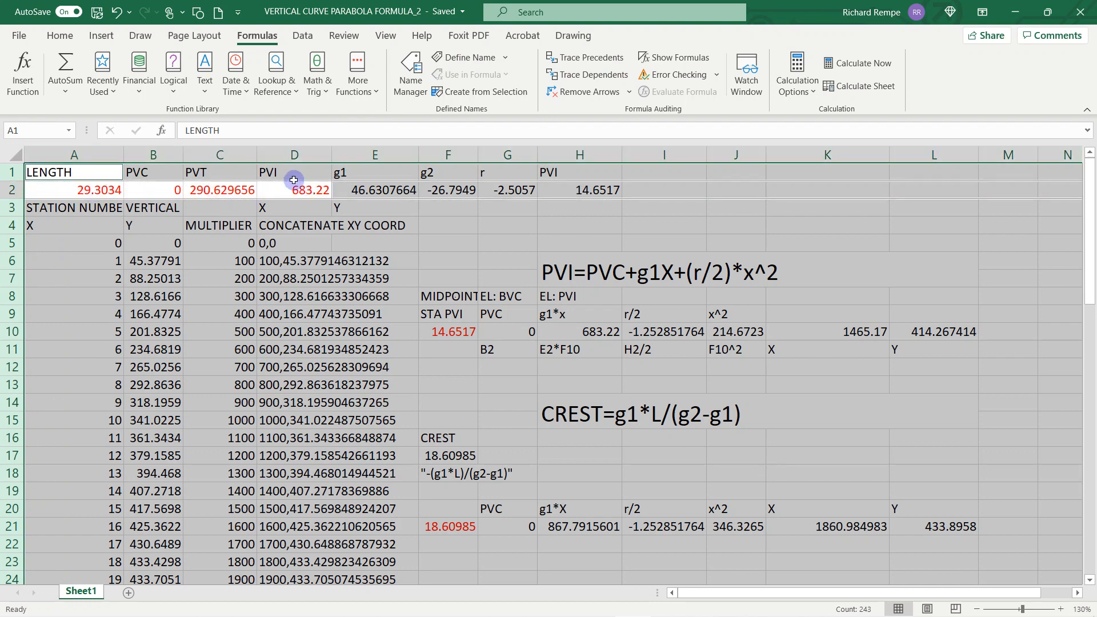
{"action": "right_click", "coordinate": [429, 248]}
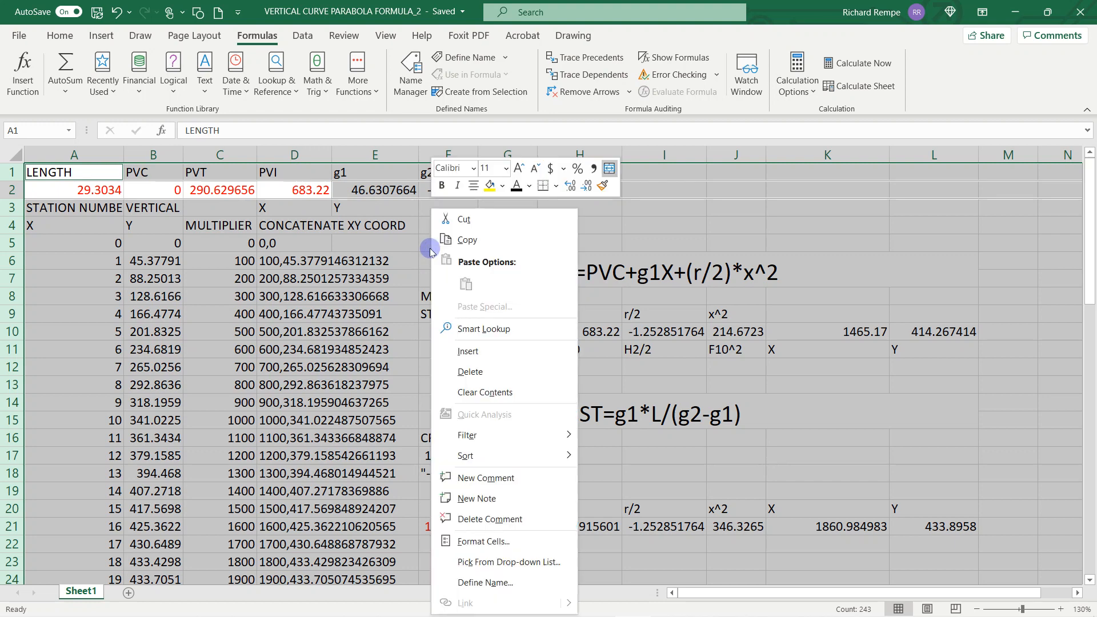
{"action": "left_click", "coordinate": [469, 542]}
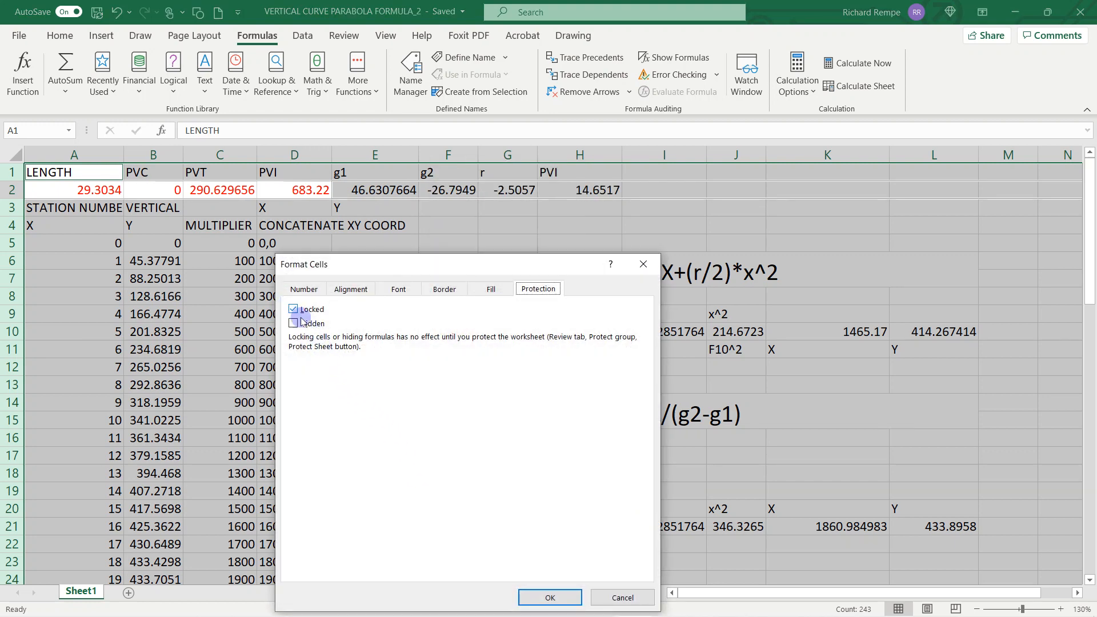
{"action": "left_click", "coordinate": [528, 589]}
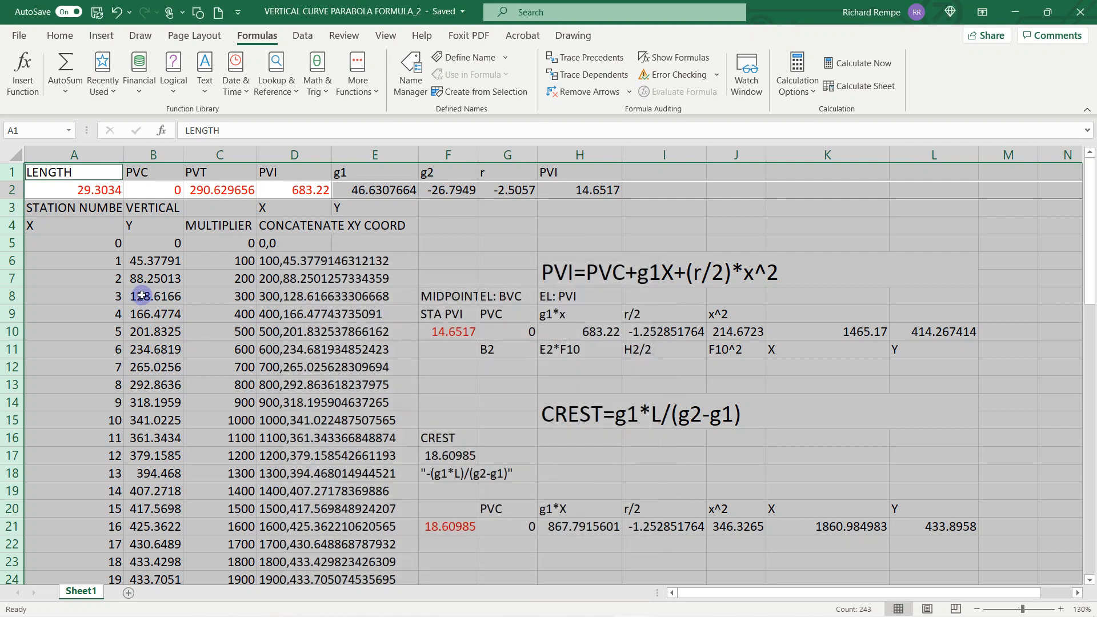
{"action": "left_click", "coordinate": [65, 224]}
Select input cells A2, B2, C2 and D2 and confirm their cell protection with Locked turned off.
{"action": "left_click", "coordinate": [83, 186]}
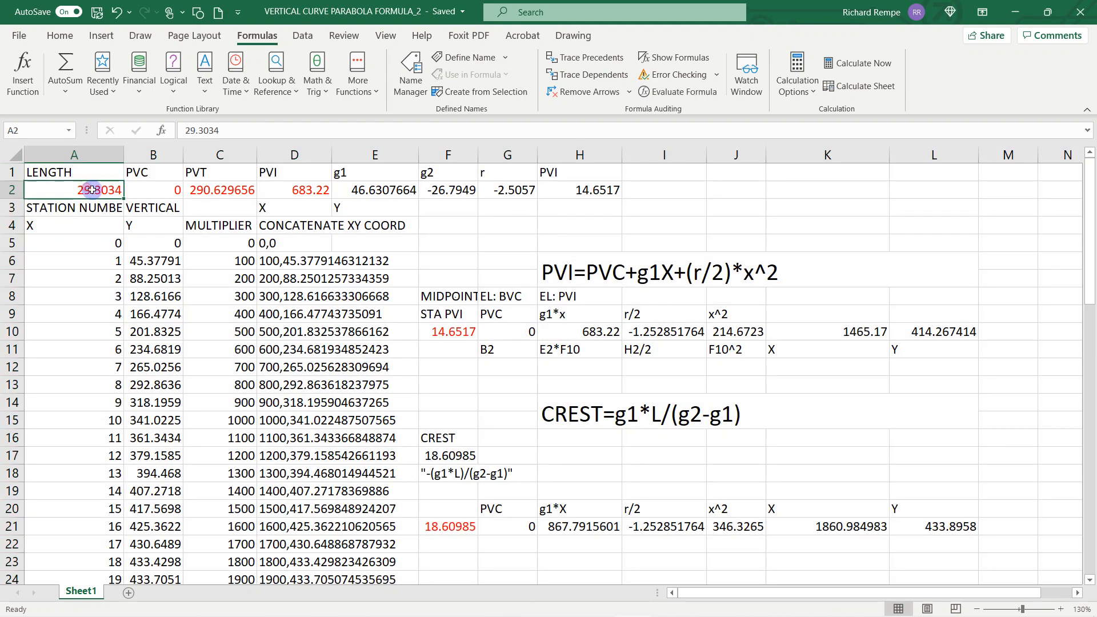
{"action": "left_click", "coordinate": [158, 192], "text": "ctrl"}
{"action": "left_click", "coordinate": [217, 191], "text": "ctrl"}
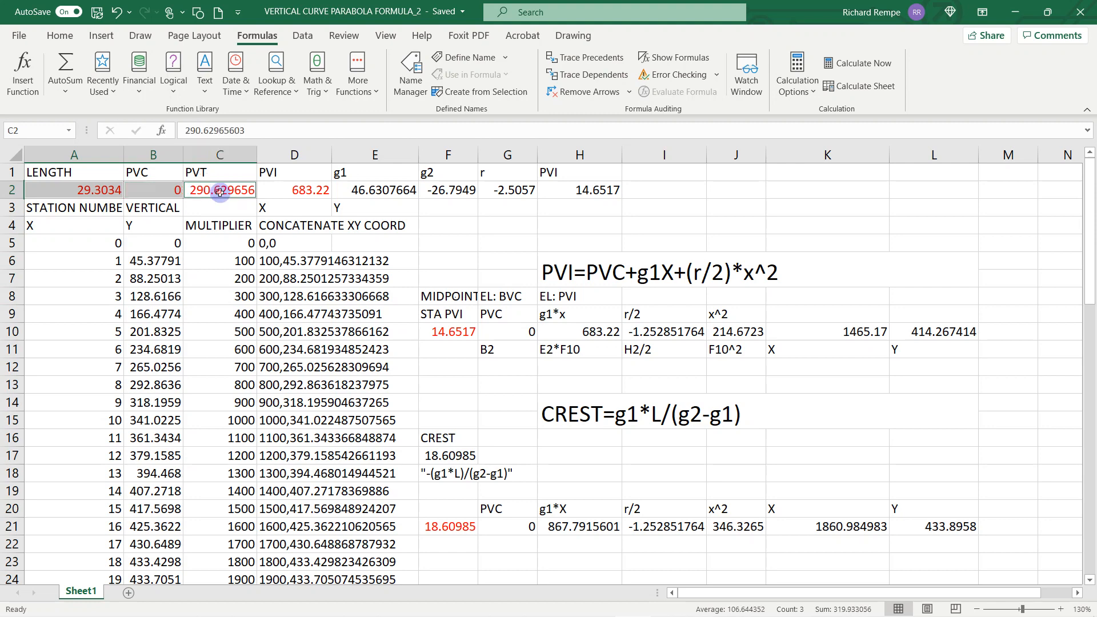
{"action": "left_click", "coordinate": [286, 191], "text": "ctrl"}
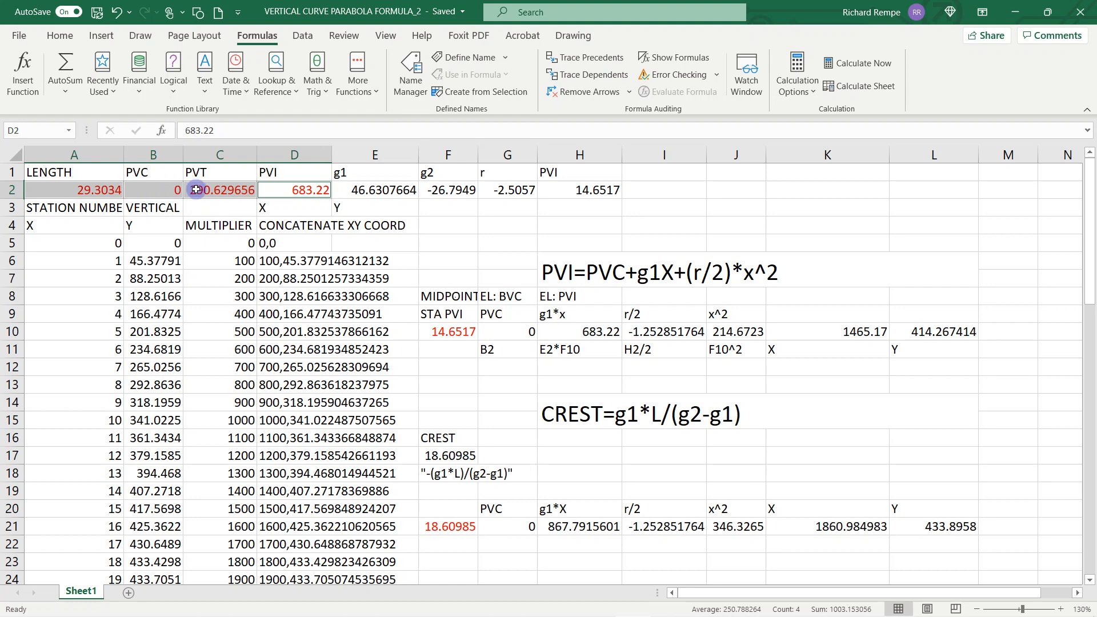
{"action": "right_click", "coordinate": [196, 189]}
{"action": "left_click", "coordinate": [227, 524]}
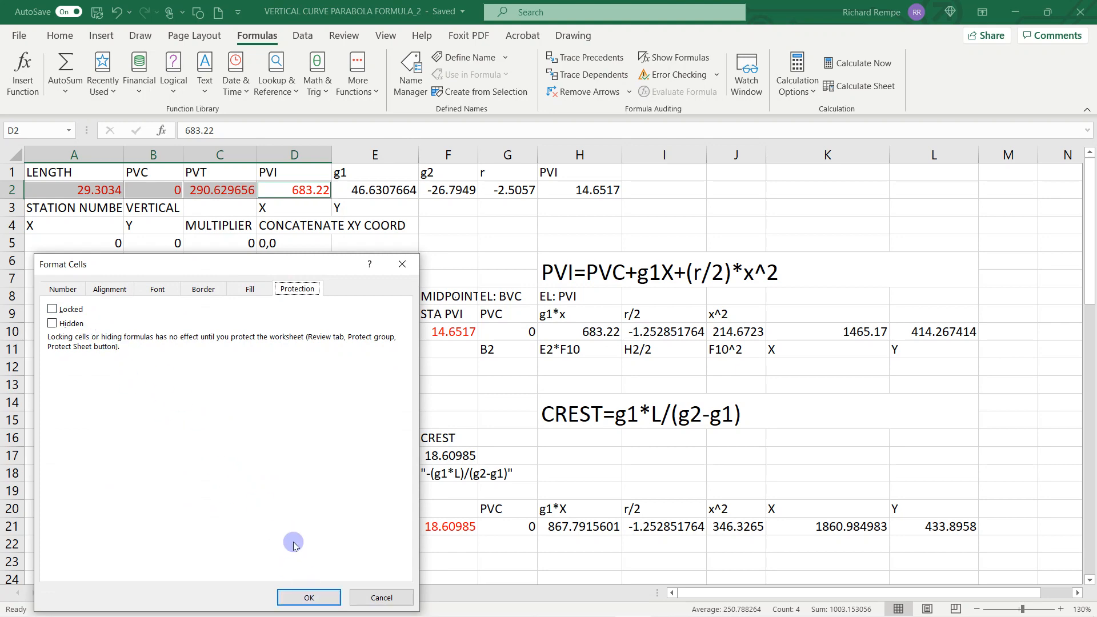
{"action": "left_click", "coordinate": [307, 597]}
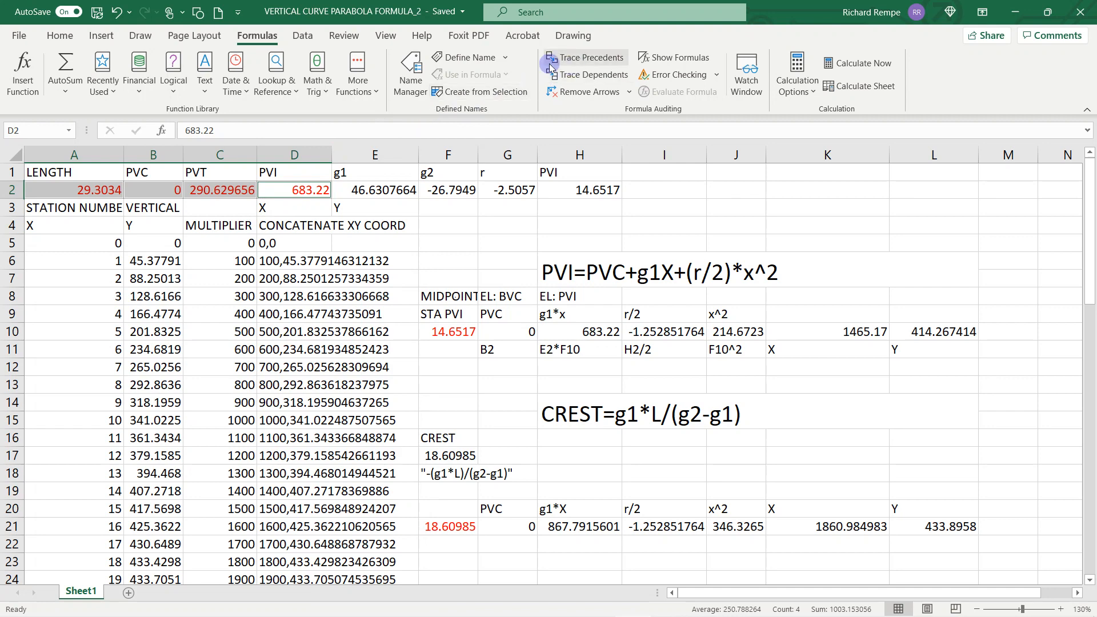
Protect the sheet without a password, allowing selection of locked and unlocked cells.
{"action": "left_click", "coordinate": [344, 35]}
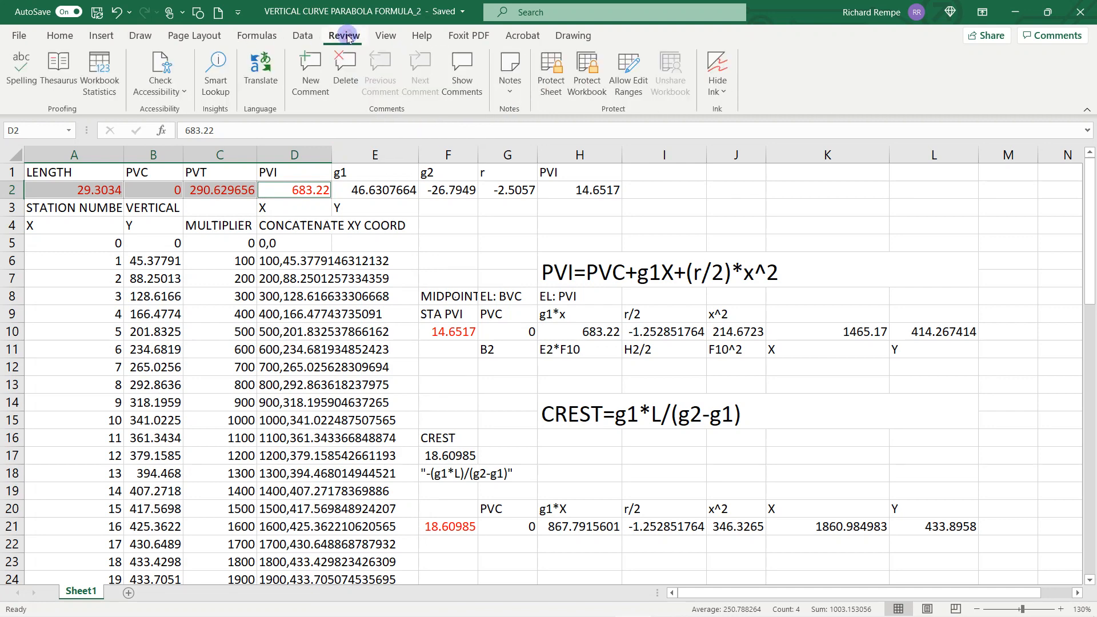
{"action": "left_click", "coordinate": [547, 65]}
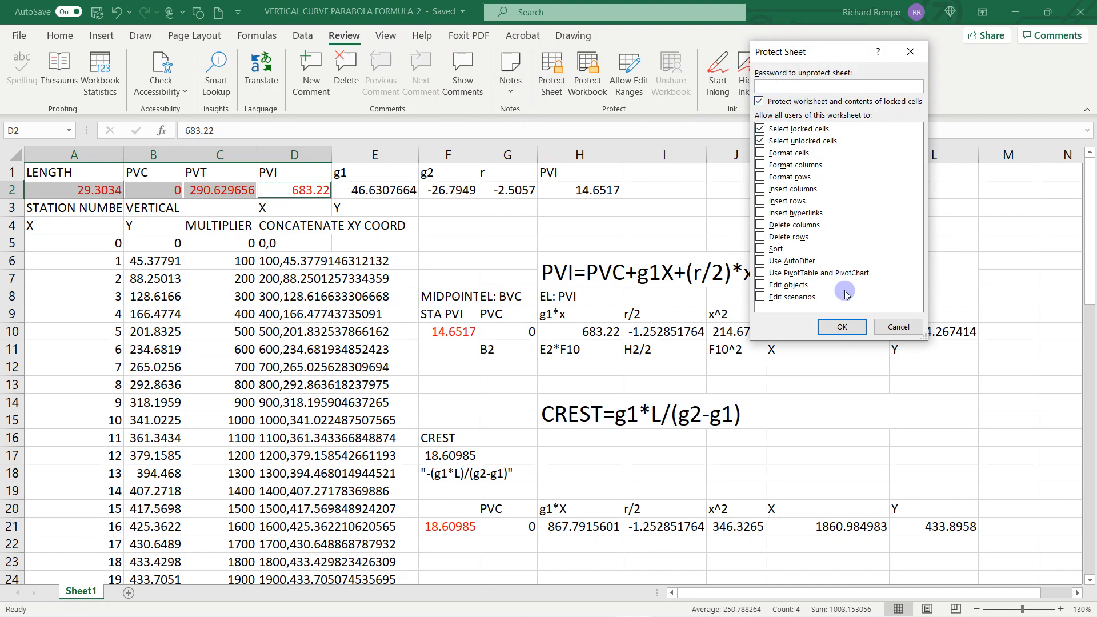
{"action": "left_click", "coordinate": [834, 326]}
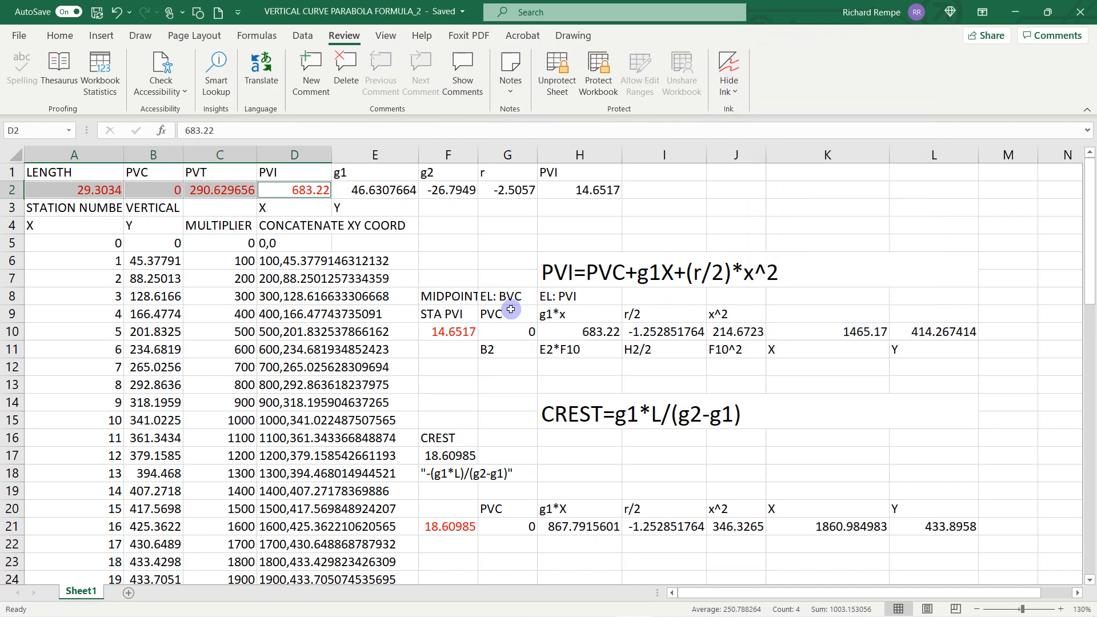
Test the sheet protection by trying to edit formula cells H10 and B8, and remove the protection again.
{"action": "double_click", "coordinate": [590, 336]}
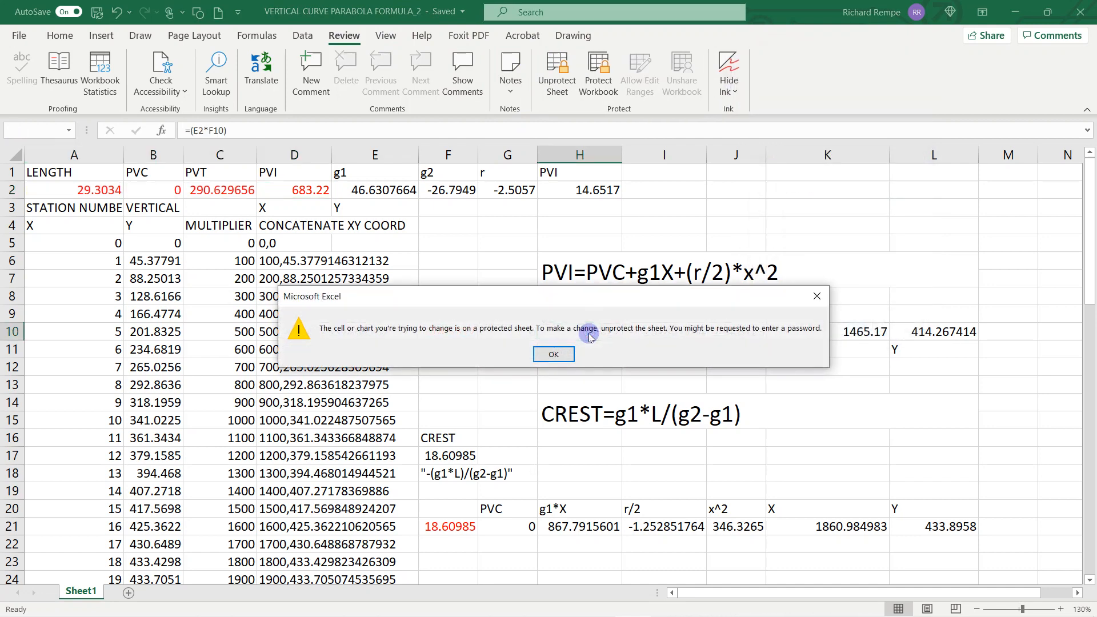
{"action": "left_click", "coordinate": [554, 354]}
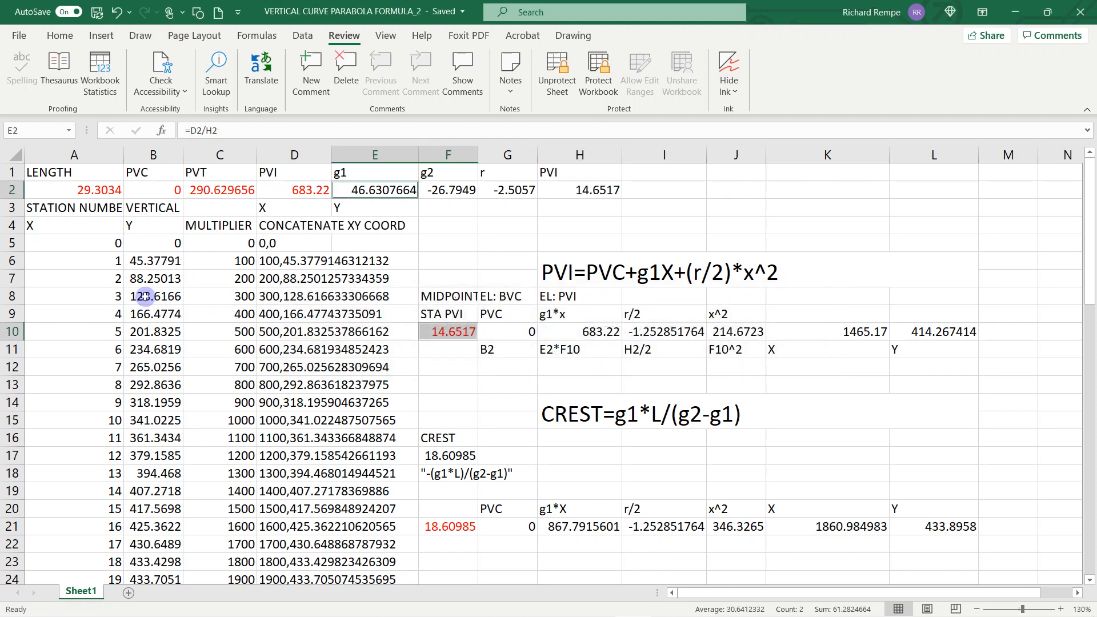
{"action": "double_click", "coordinate": [144, 296]}
{"action": "key", "text": "Return"}
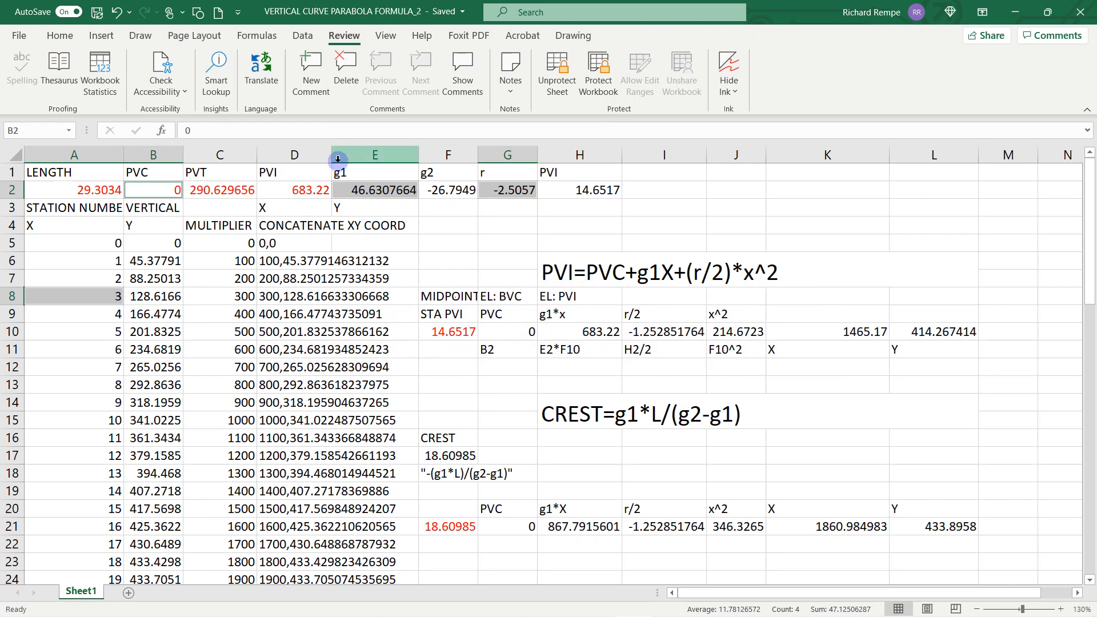
{"action": "left_click", "coordinate": [557, 71]}
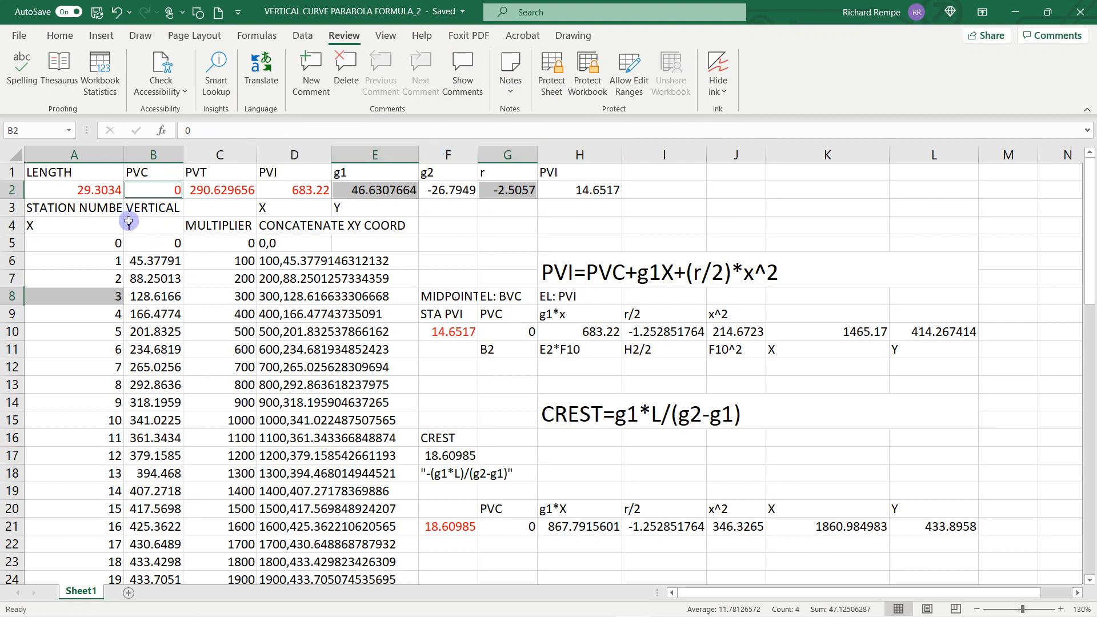
Select every cell of the sheet except A2:D2 and set their protection format to Locked and Hidden.
{"action": "left_click", "coordinate": [14, 152]}
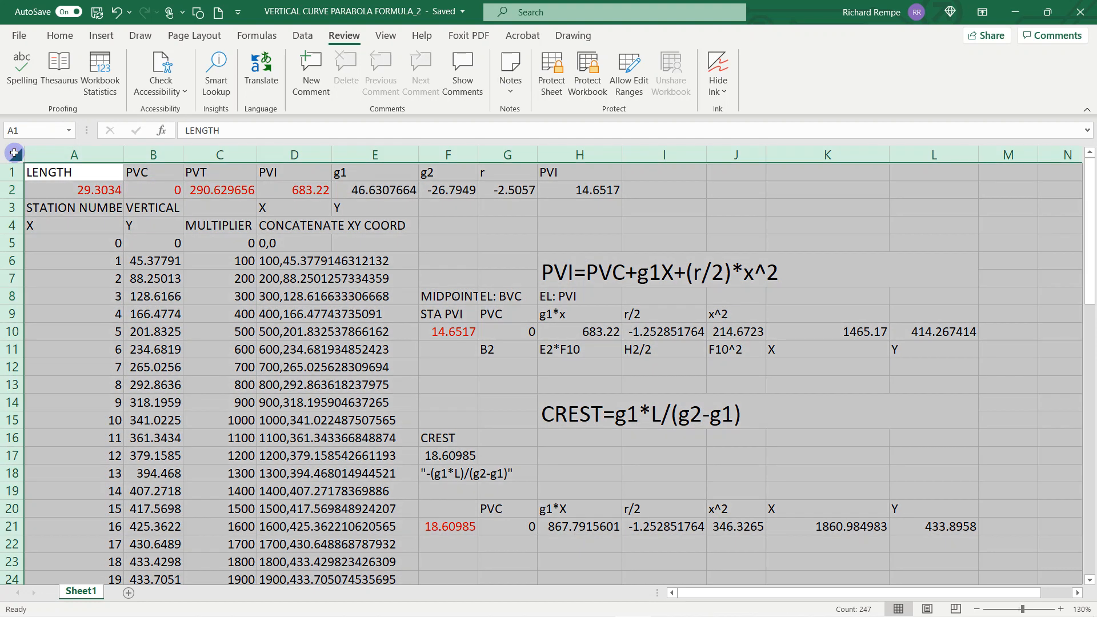
{"action": "right_click", "coordinate": [14, 153]}
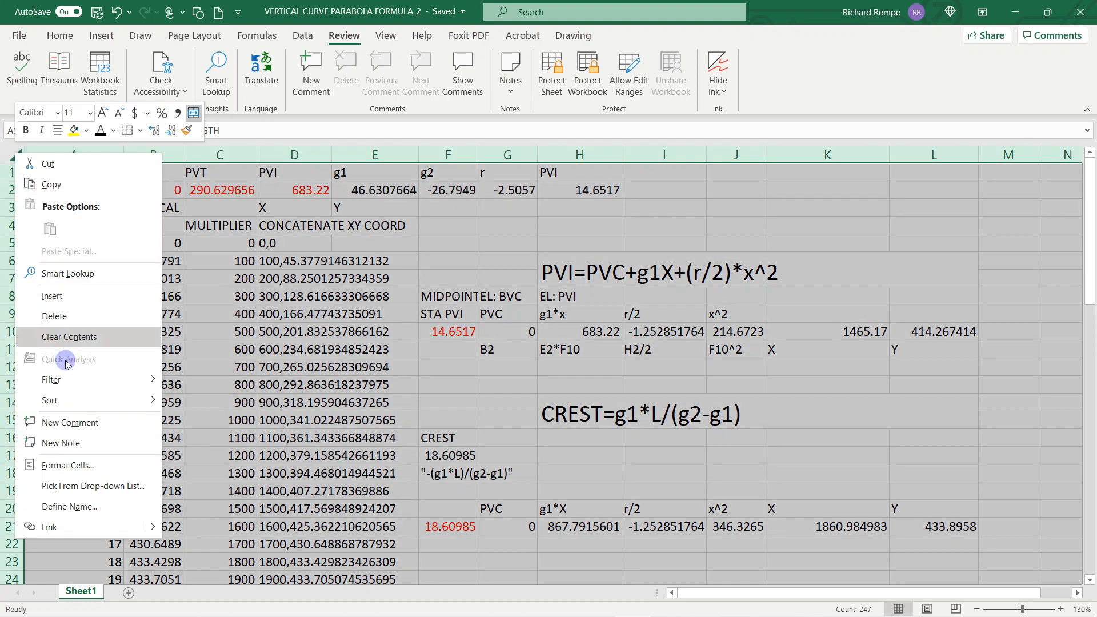
{"action": "key", "text": "Escape"}
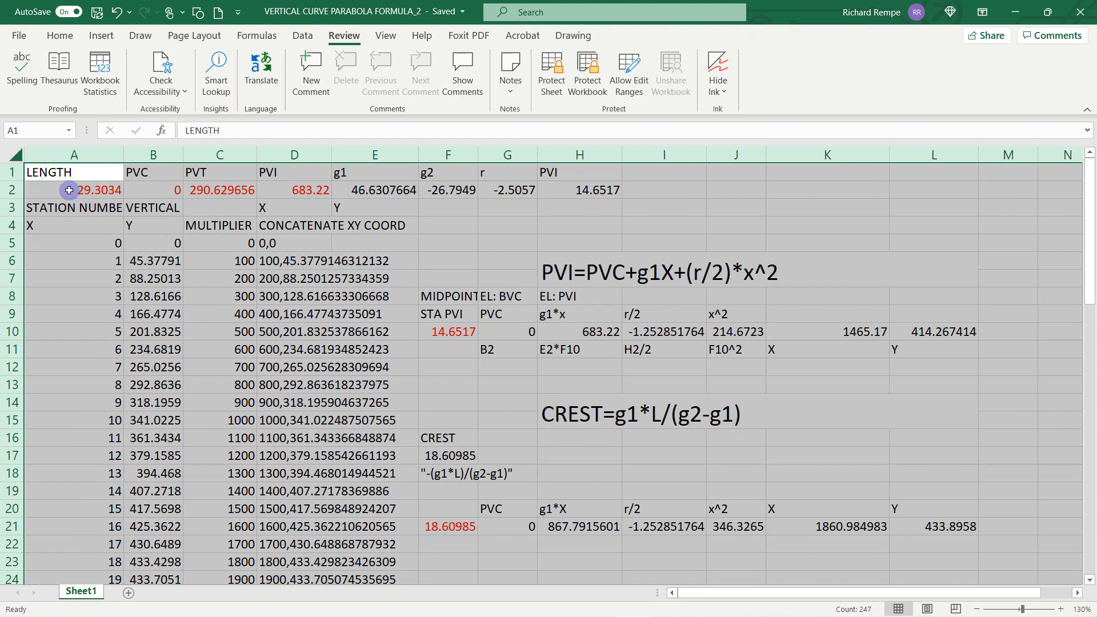
{"action": "left_click_drag", "start_coordinate": [69, 190], "coordinate": [296, 191], "text": "ctrl"}
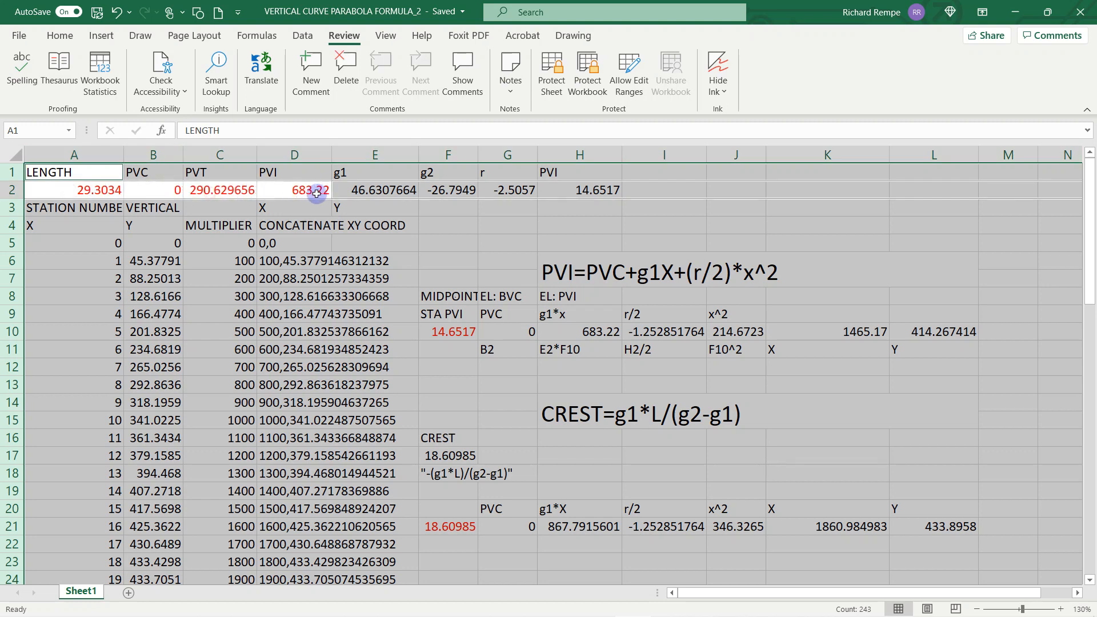
{"action": "right_click", "coordinate": [330, 257]}
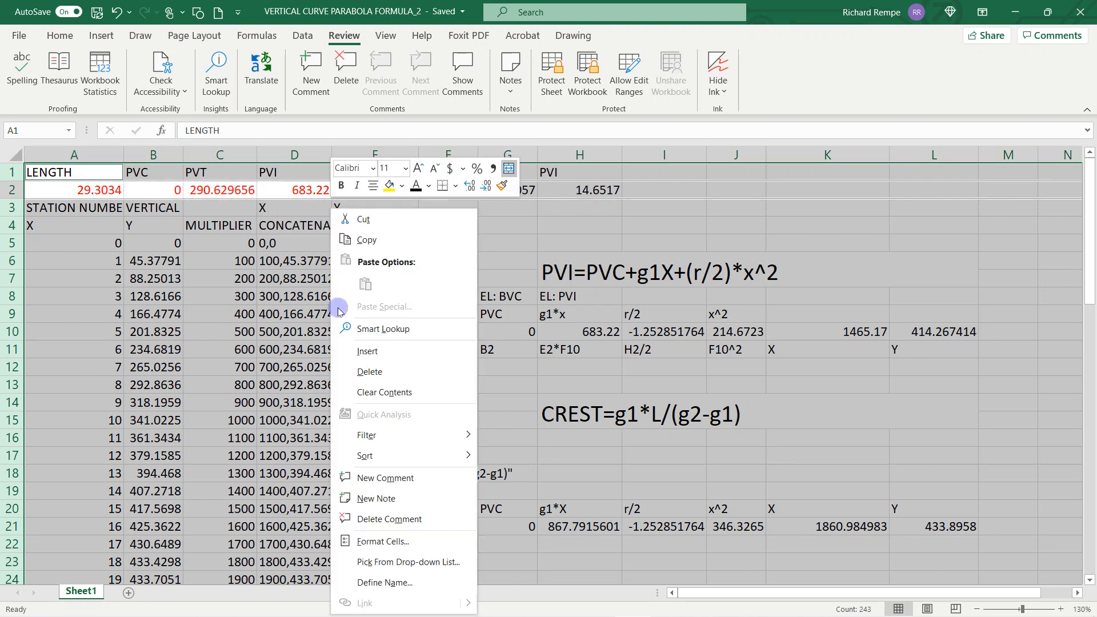
{"action": "left_click", "coordinate": [382, 541]}
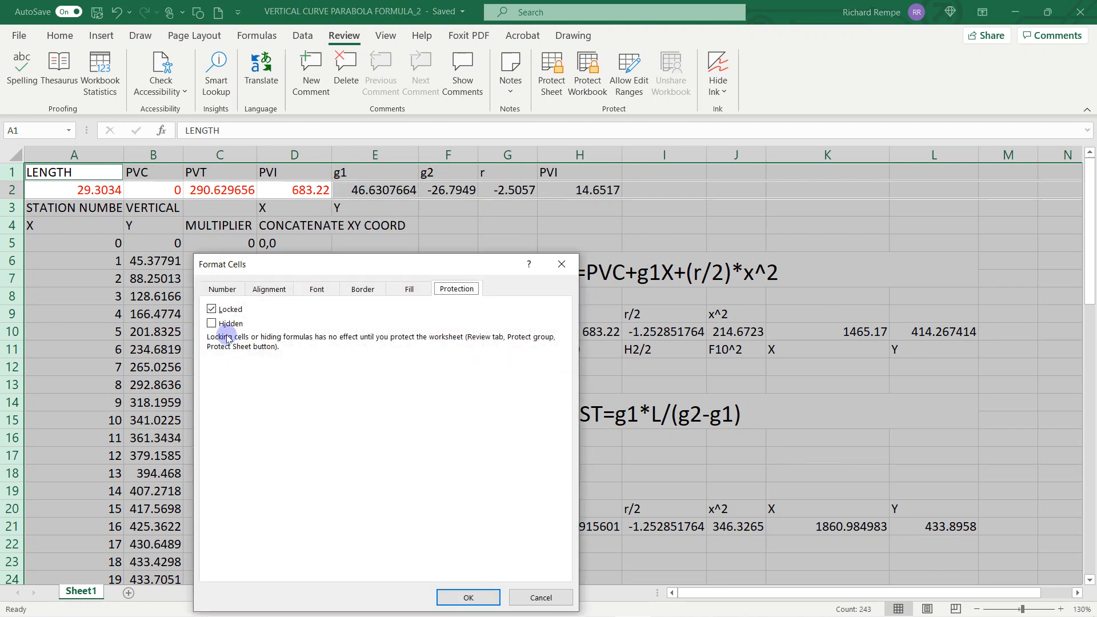
{"action": "left_click", "coordinate": [466, 597]}
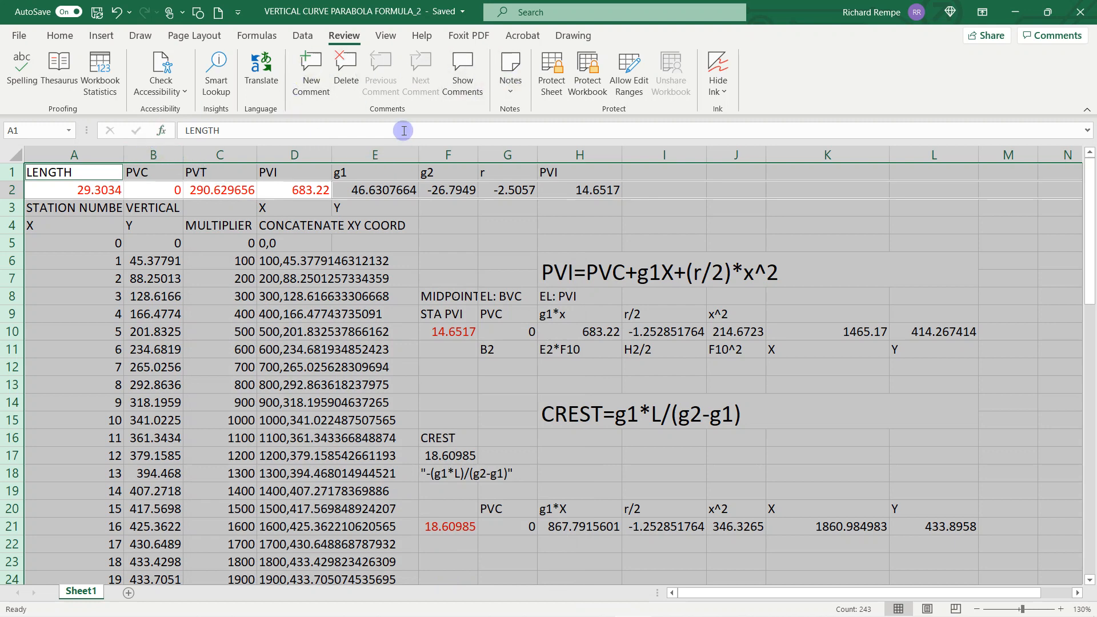
Protect the sheet without a password, keeping selection of locked and unlocked cells allowed.
{"action": "key", "text": "F2"}
{"action": "left_click", "coordinate": [266, 35]}
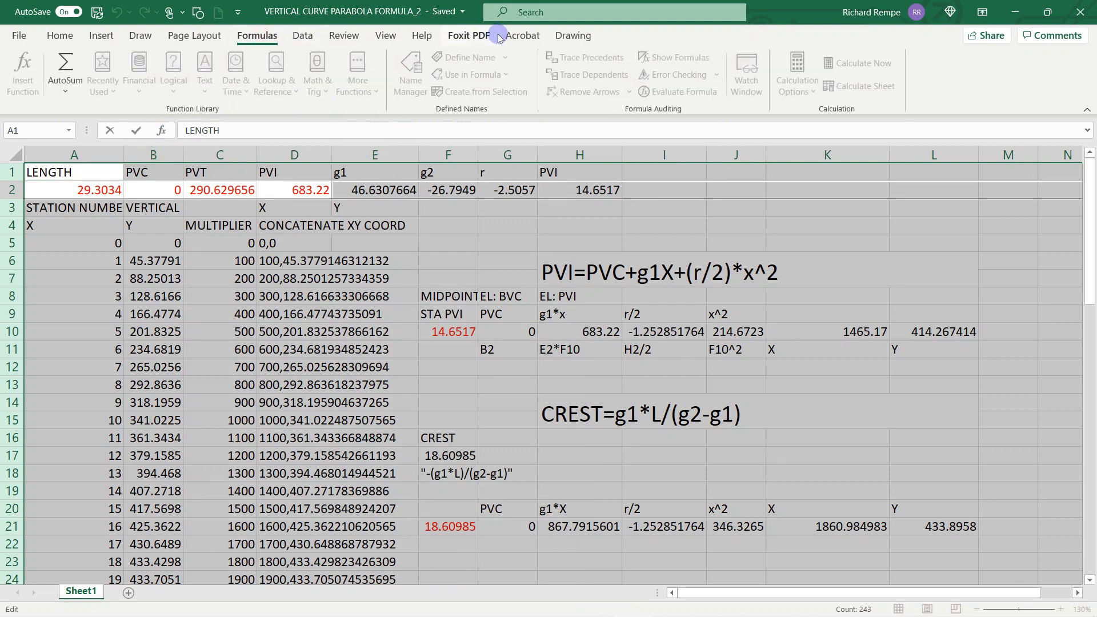
{"action": "left_click", "coordinate": [350, 38]}
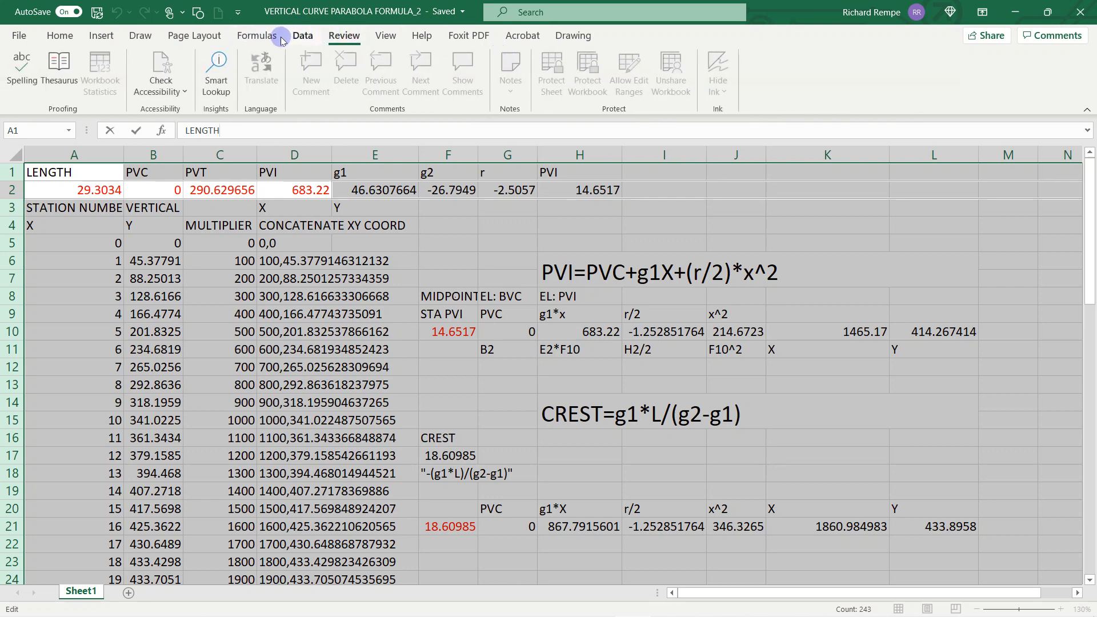
{"action": "left_click", "coordinate": [531, 237]}
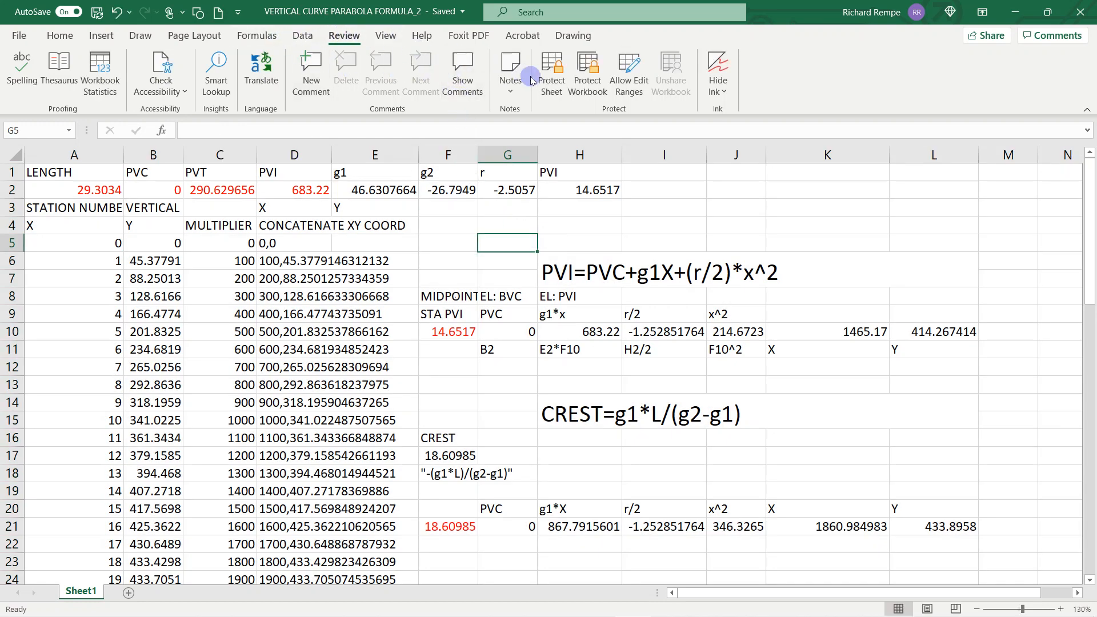
{"action": "left_click", "coordinate": [550, 83]}
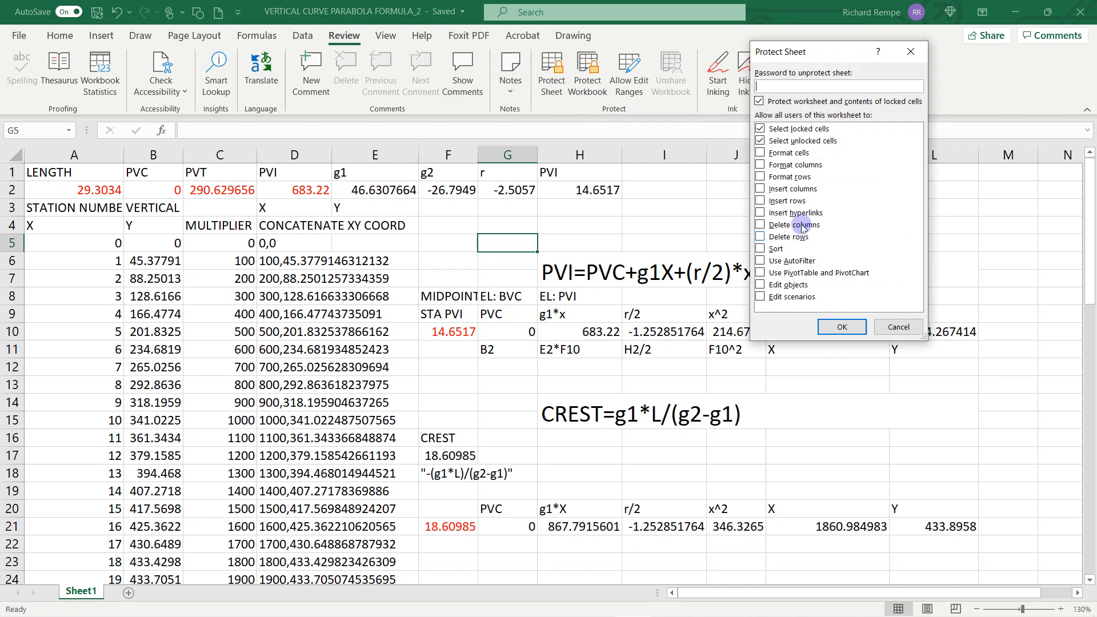
{"action": "left_click", "coordinate": [843, 328]}
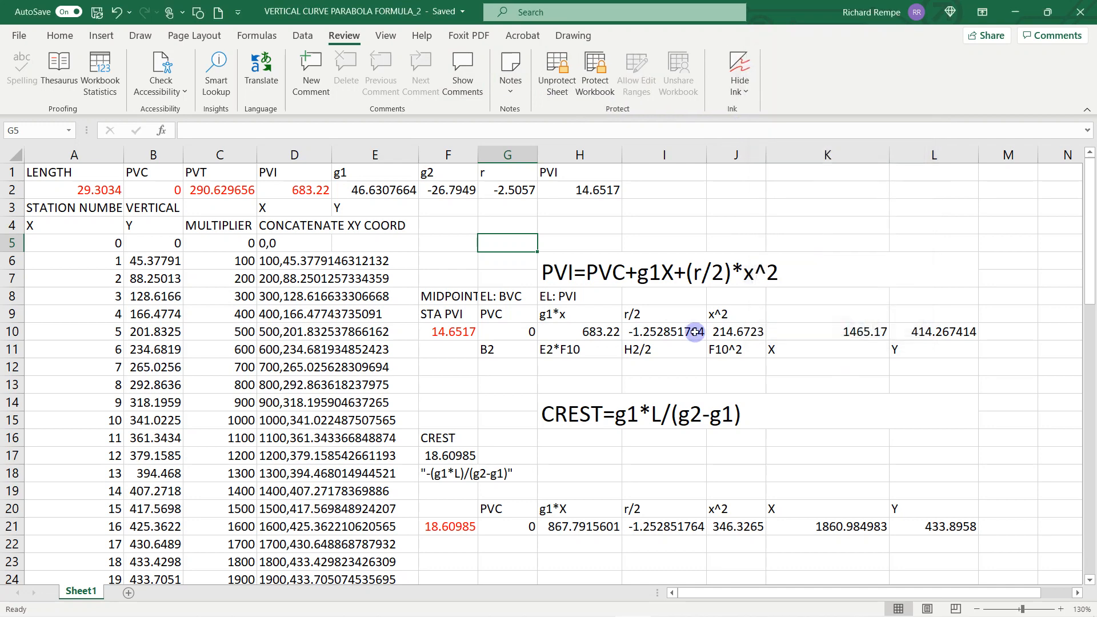
Check whether the formulas in H10 and D10 are hidden, and remove the sheet protection again.
{"action": "left_click", "coordinate": [551, 336]}
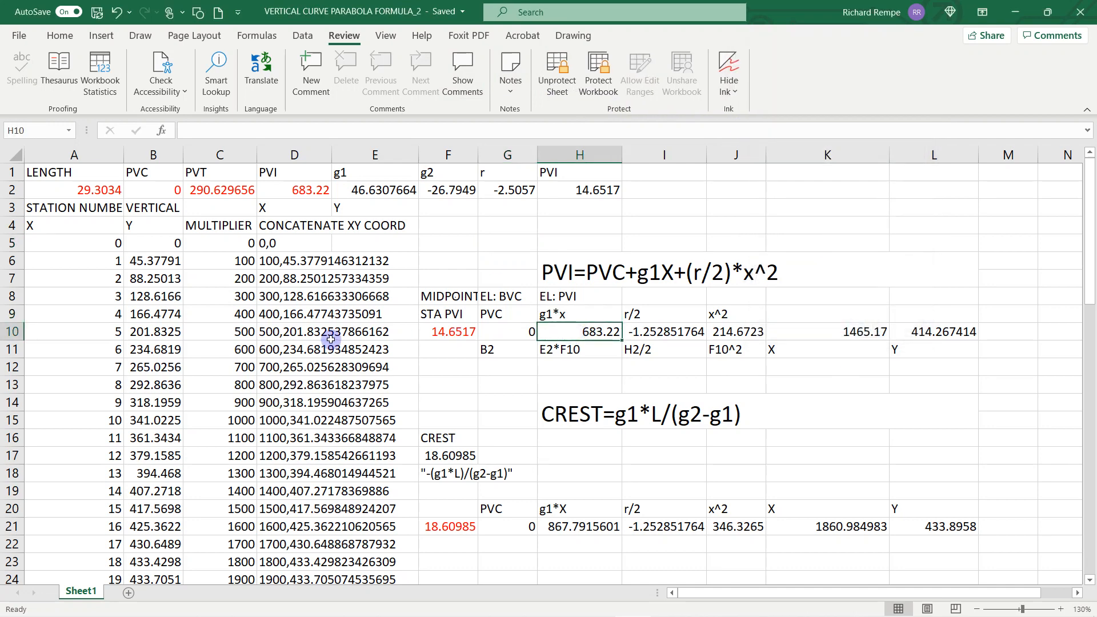
{"action": "left_click", "coordinate": [294, 332]}
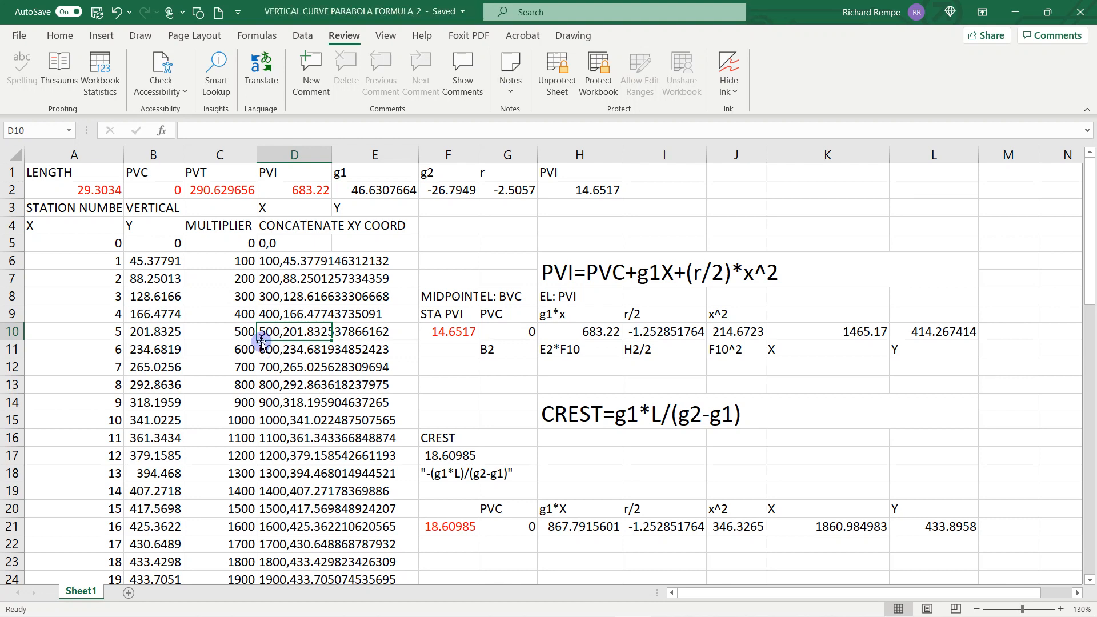
{"action": "left_click", "coordinate": [554, 76]}
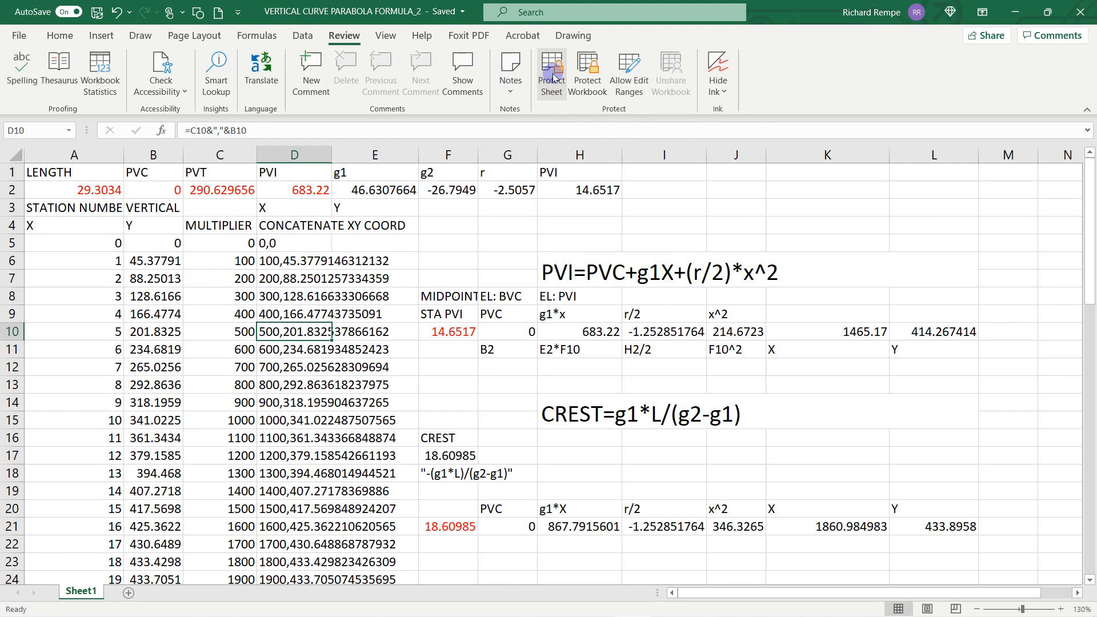
Examine the multiplier formula in C5 and the g1, g2, r and PVI formulas in E2:H2, including the cell references in F2.
{"action": "left_click", "coordinate": [228, 225]}
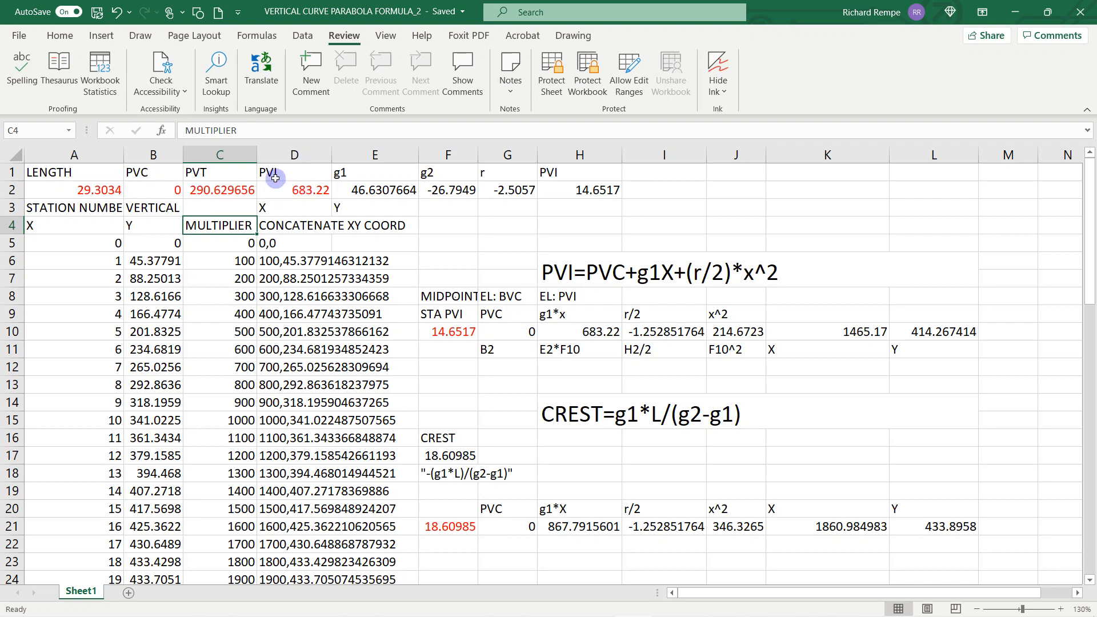
{"action": "left_click", "coordinate": [234, 246]}
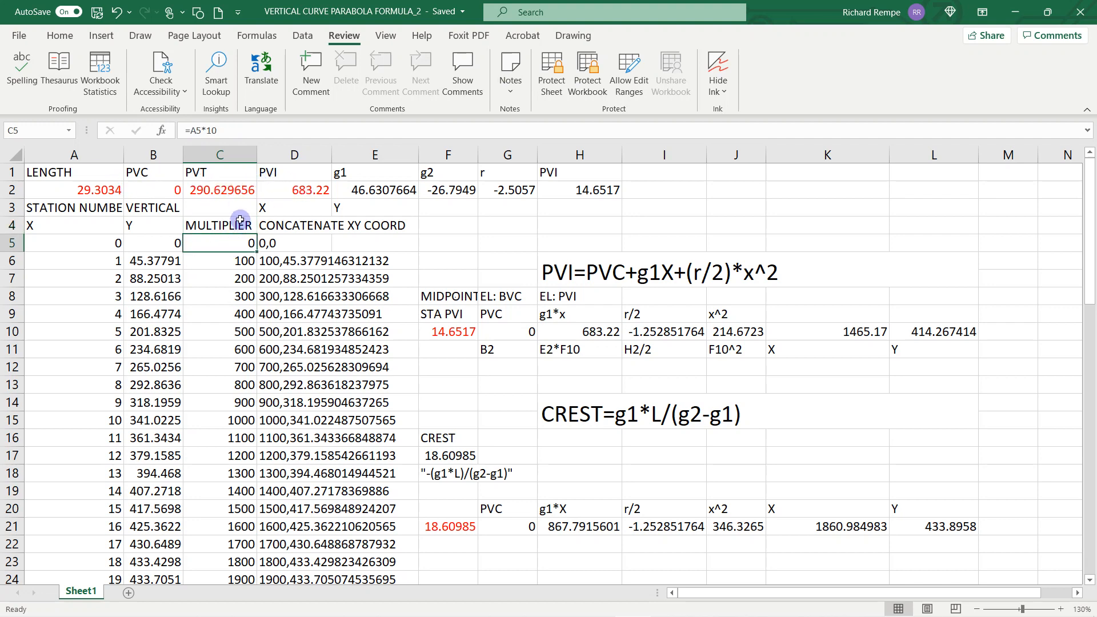
{"action": "scroll", "coordinate": [434, 280], "scroll_direction": "down", "scroll_amount": 1}
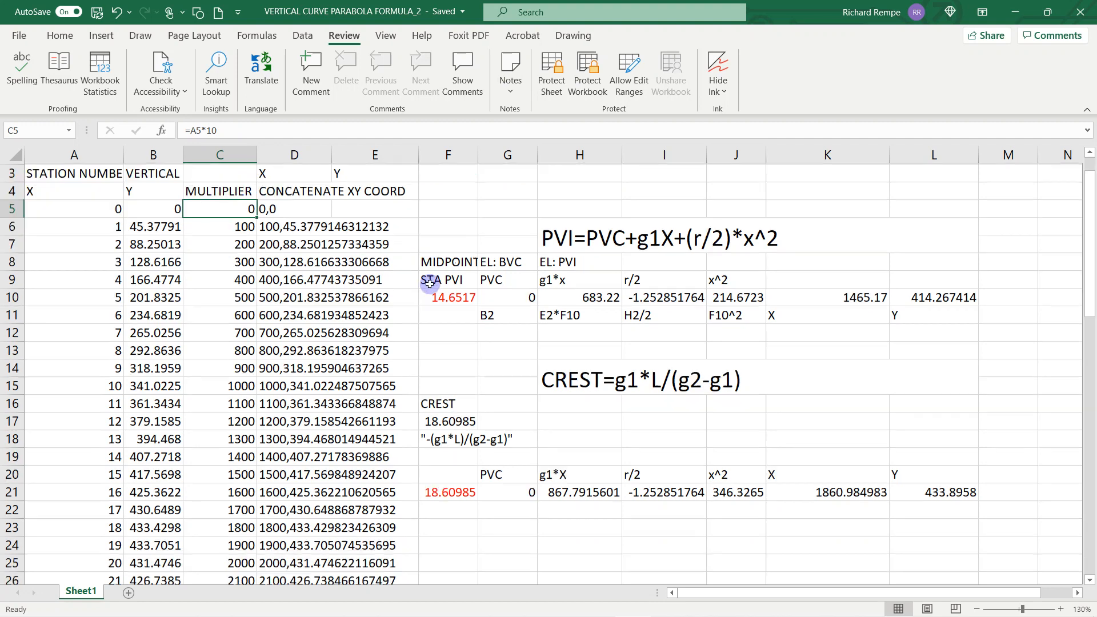
{"action": "scroll", "coordinate": [451, 314], "scroll_direction": "up", "scroll_amount": 1}
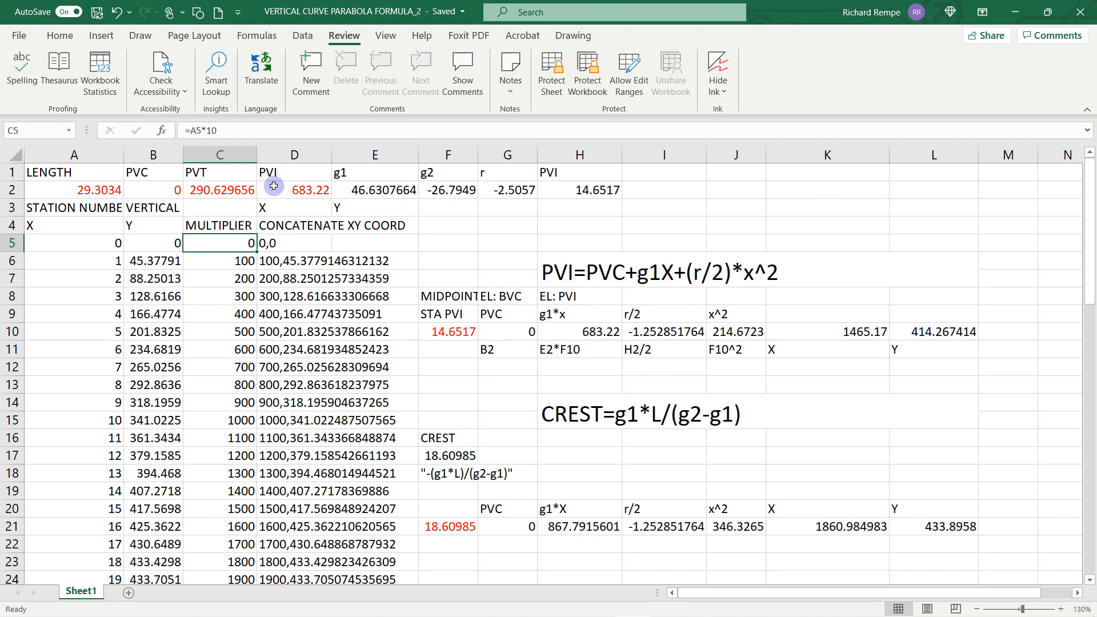
{"action": "left_click", "coordinate": [381, 189]}
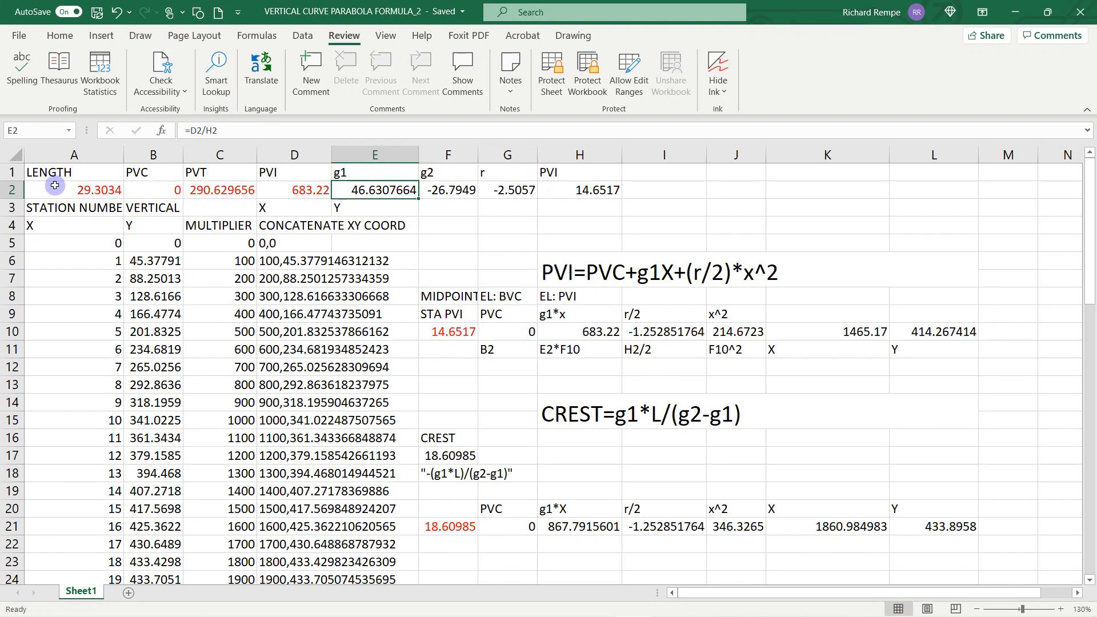
{"action": "left_click", "coordinate": [568, 185]}
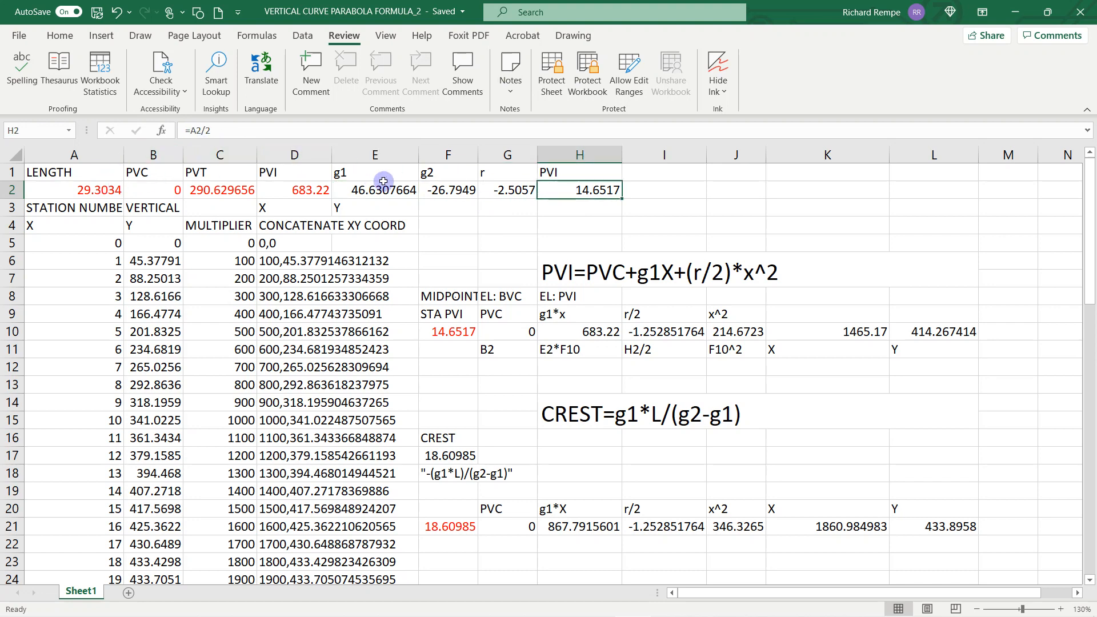
{"action": "left_click", "coordinate": [509, 190]}
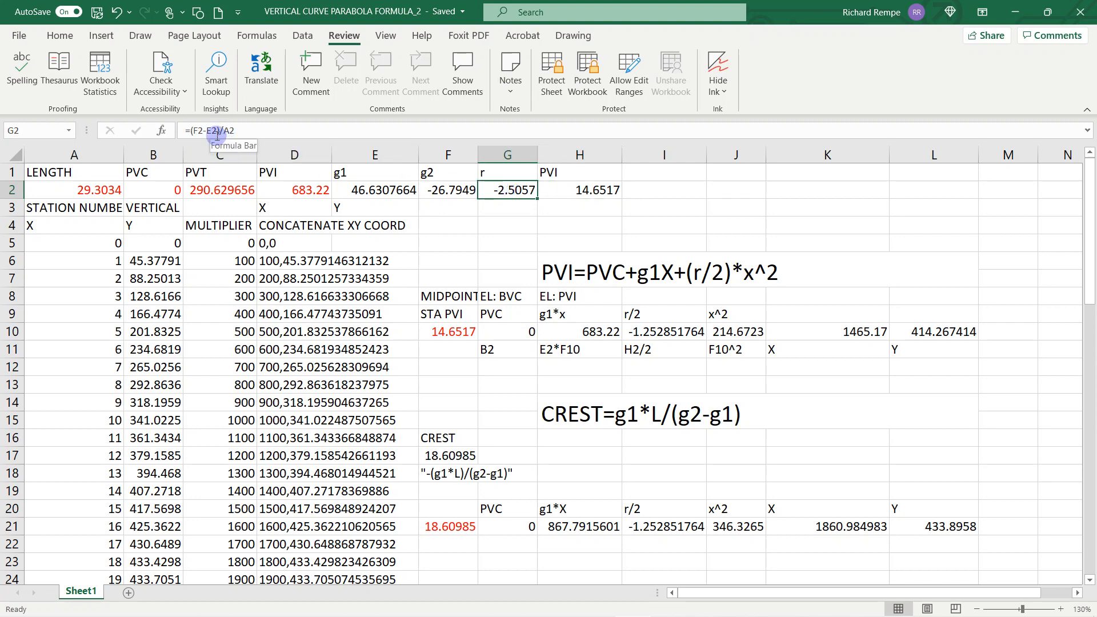
{"action": "left_click", "coordinate": [454, 190]}
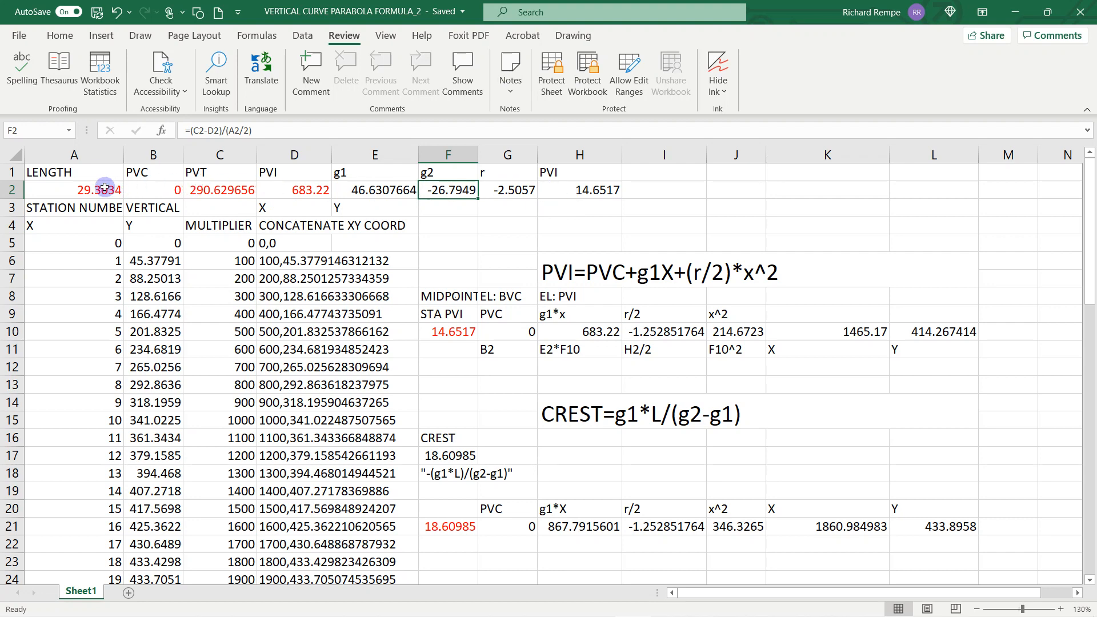
{"action": "left_click", "coordinate": [233, 131]}
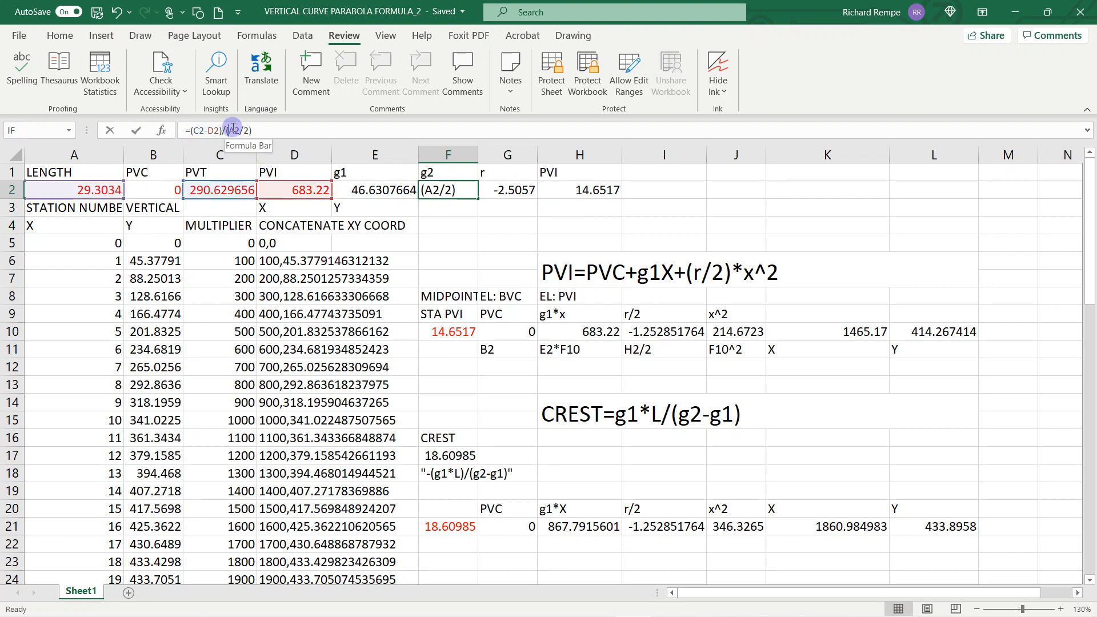
{"action": "left_click", "coordinate": [605, 191]}
{"action": "key", "text": "Return"}
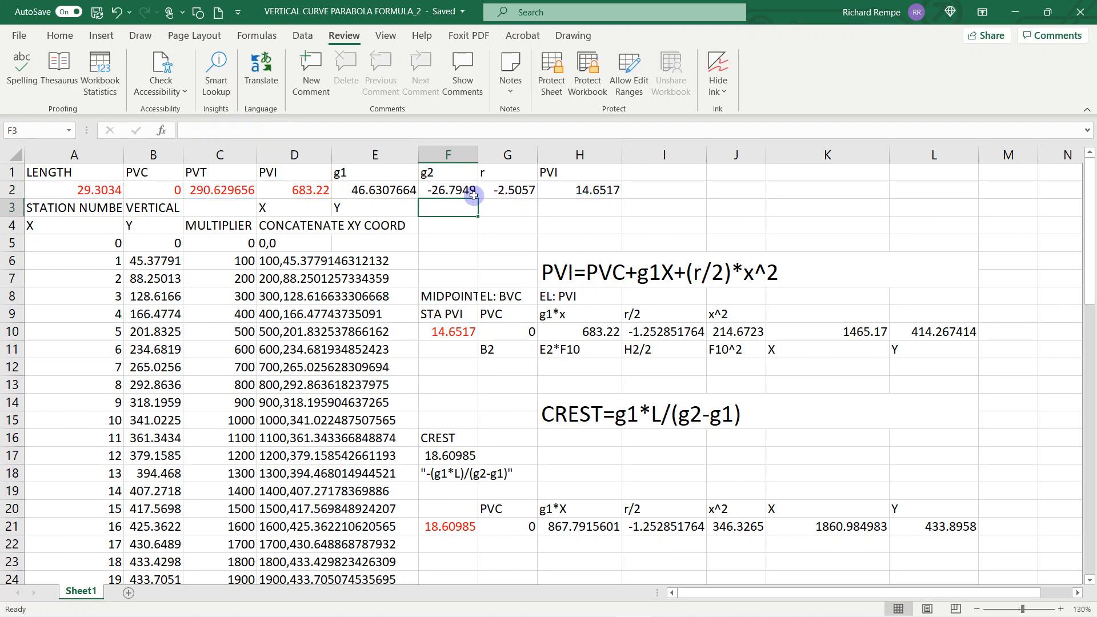
{"action": "left_click", "coordinate": [518, 190]}
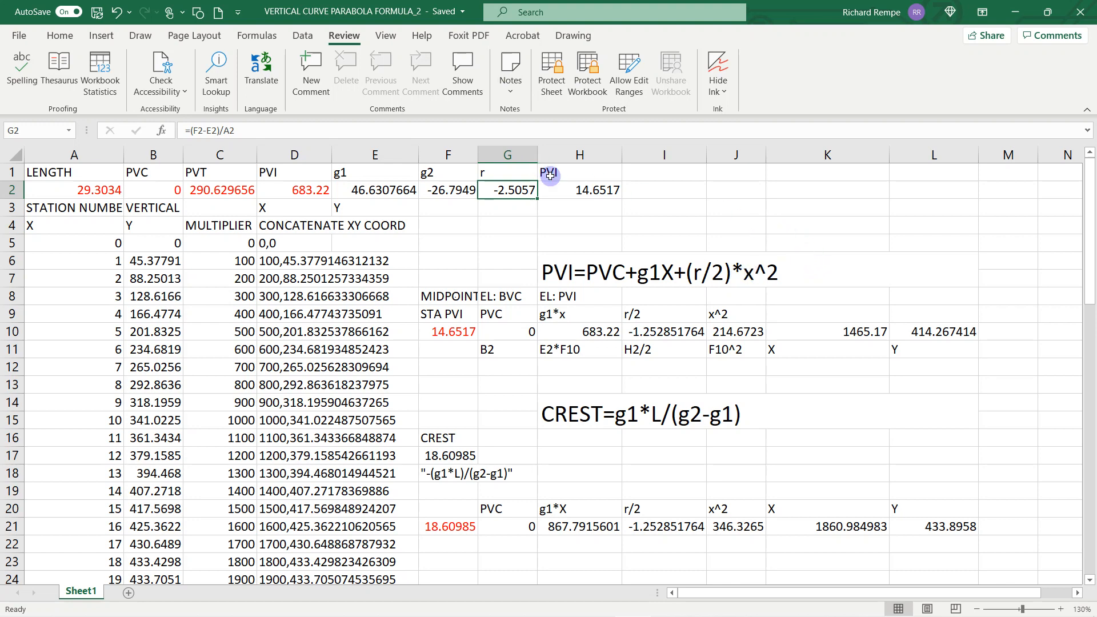
Handwrite the fraction (g2 - g1) / 2L in parentheses with the red pen, beside the large PVI formula.
{"action": "left_click", "coordinate": [137, 37]}
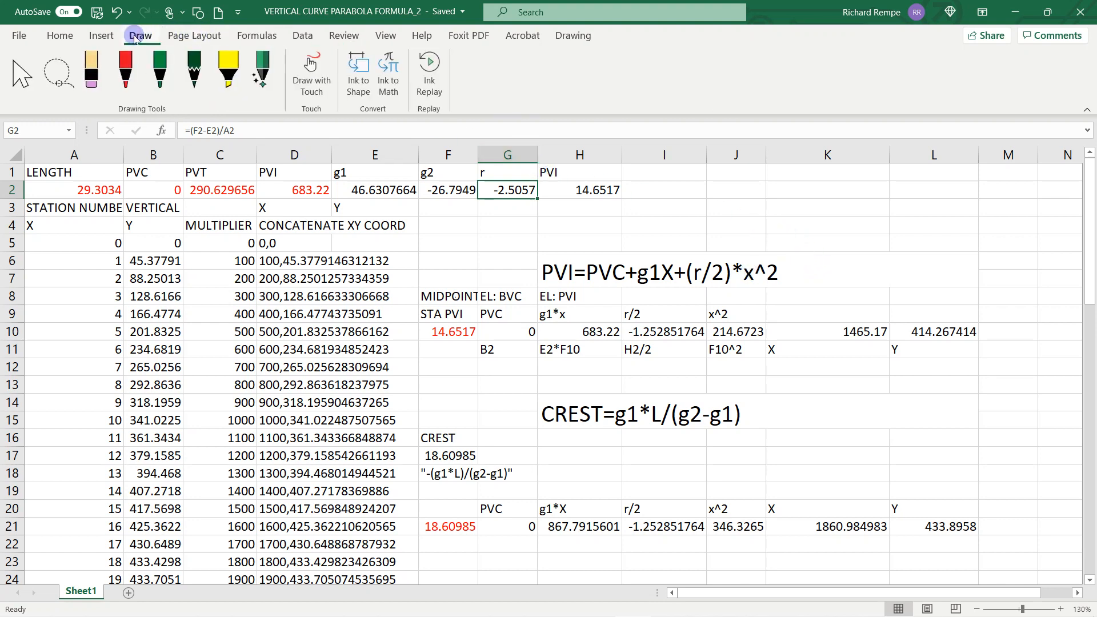
{"action": "left_click", "coordinate": [125, 71]}
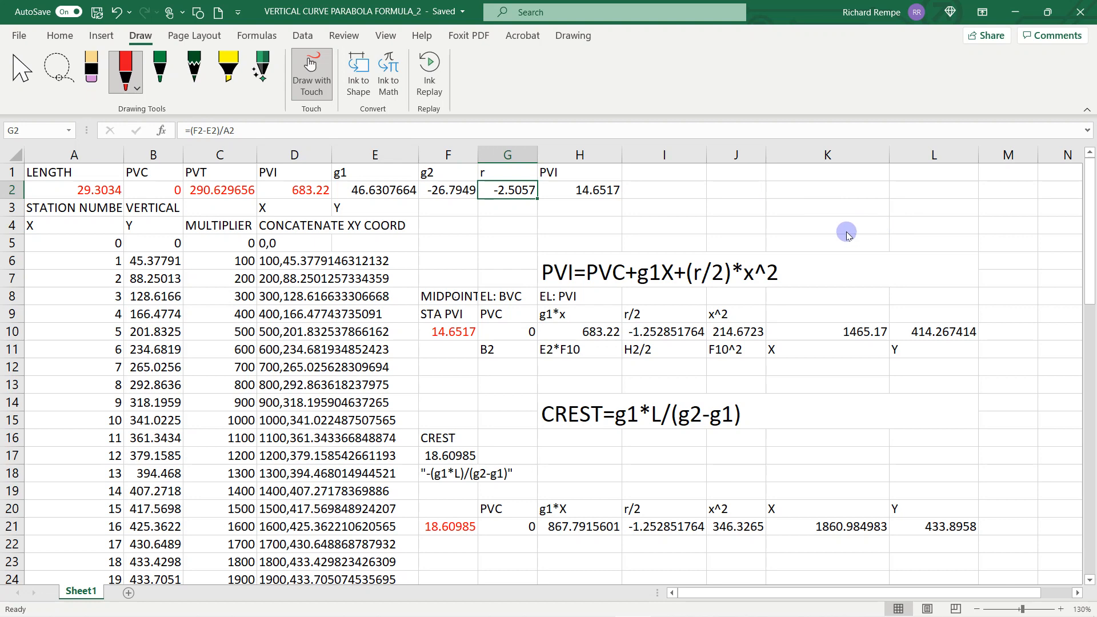
{"action": "left_click_drag", "start_coordinate": [849, 234], "coordinate": [842, 243]}
{"action": "mouse_move", "coordinate": [859, 231]}
{"action": "left_mouse_down"}
{"action": "mouse_move", "coordinate": [900, 246]}
{"action": "mouse_move", "coordinate": [866, 268]}
{"action": "mouse_move", "coordinate": [891, 263]}
{"action": "left_mouse_up"}
{"action": "left_click_drag", "start_coordinate": [909, 212], "coordinate": [910, 261]}
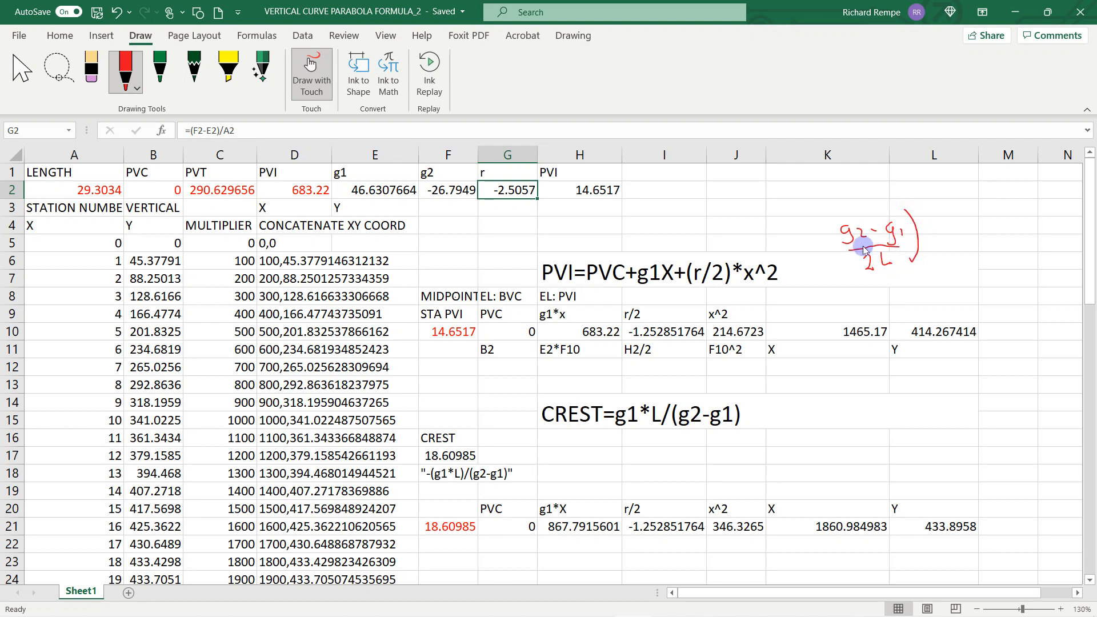
{"action": "mouse_move", "coordinate": [837, 217]}
{"action": "left_mouse_down"}
{"action": "mouse_move", "coordinate": [828, 251]}
{"action": "mouse_move", "coordinate": [837, 270]}
{"action": "left_mouse_up"}
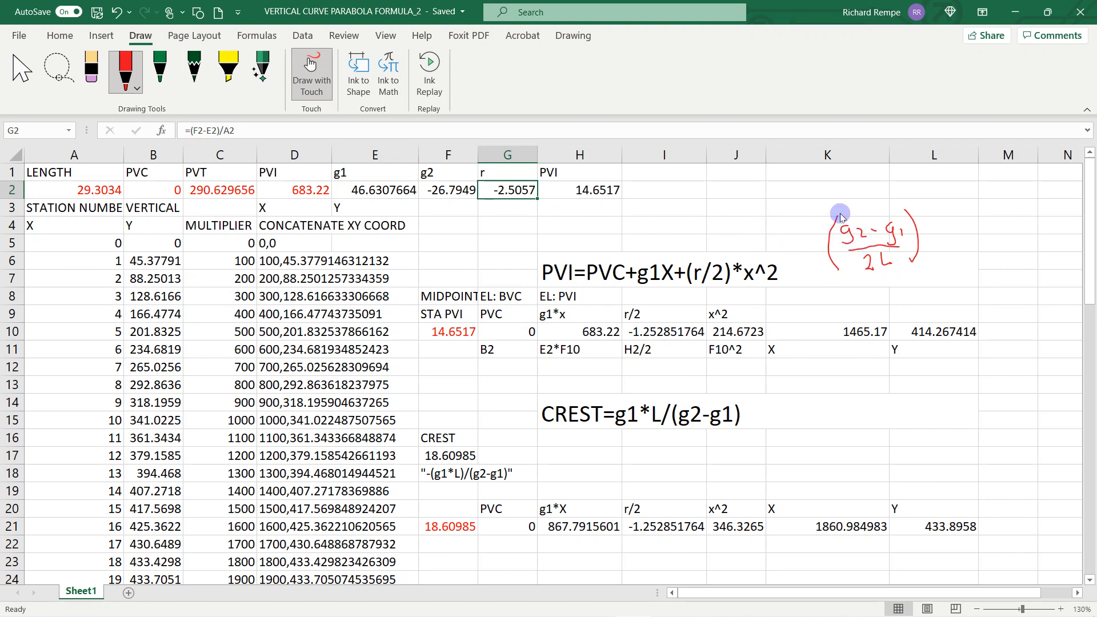
Handwrite "r =" in red ink in front of the parenthesised fraction.
{"action": "left_click", "coordinate": [57, 68]}
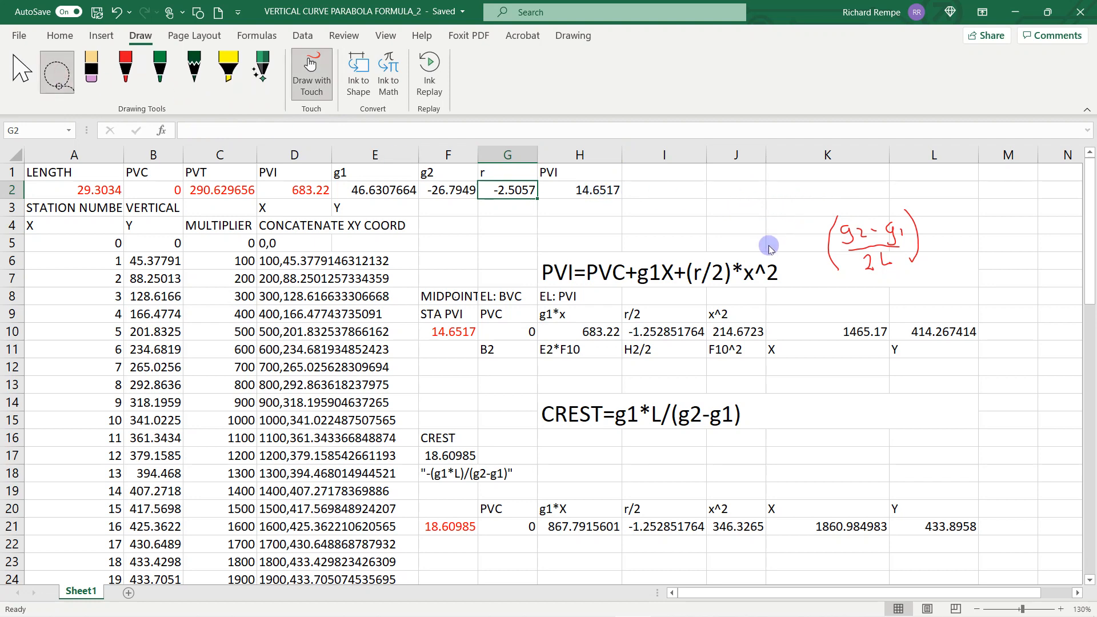
{"action": "left_click", "coordinate": [126, 71]}
{"action": "left_click_drag", "start_coordinate": [783, 245], "coordinate": [796, 248]}
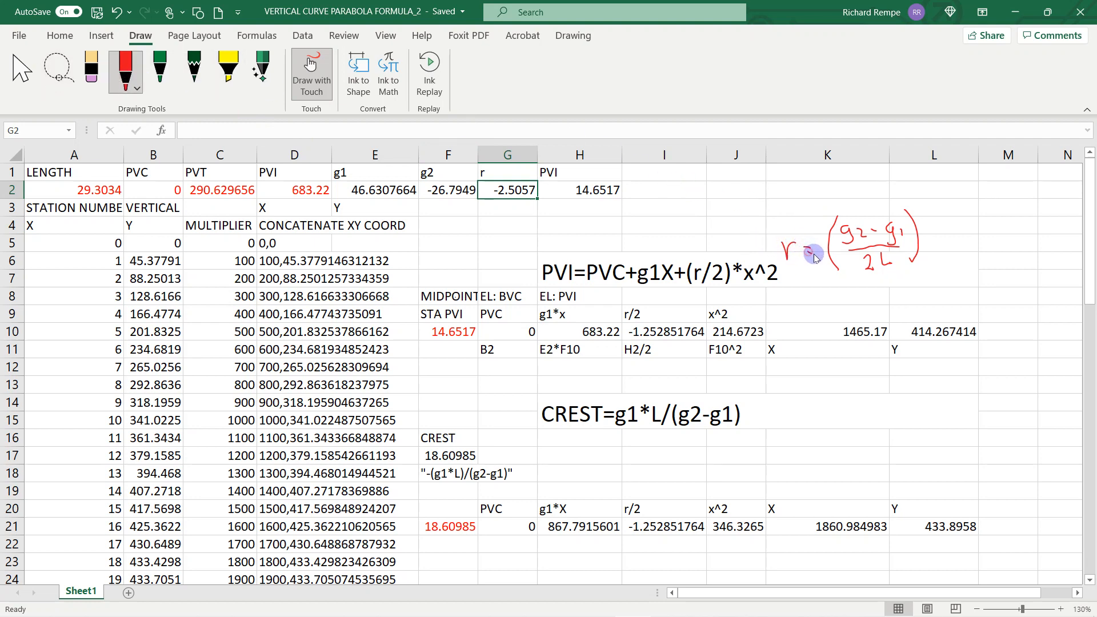
Erase the denominator "2L" from the handwritten r formula.
{"action": "left_click", "coordinate": [92, 71]}
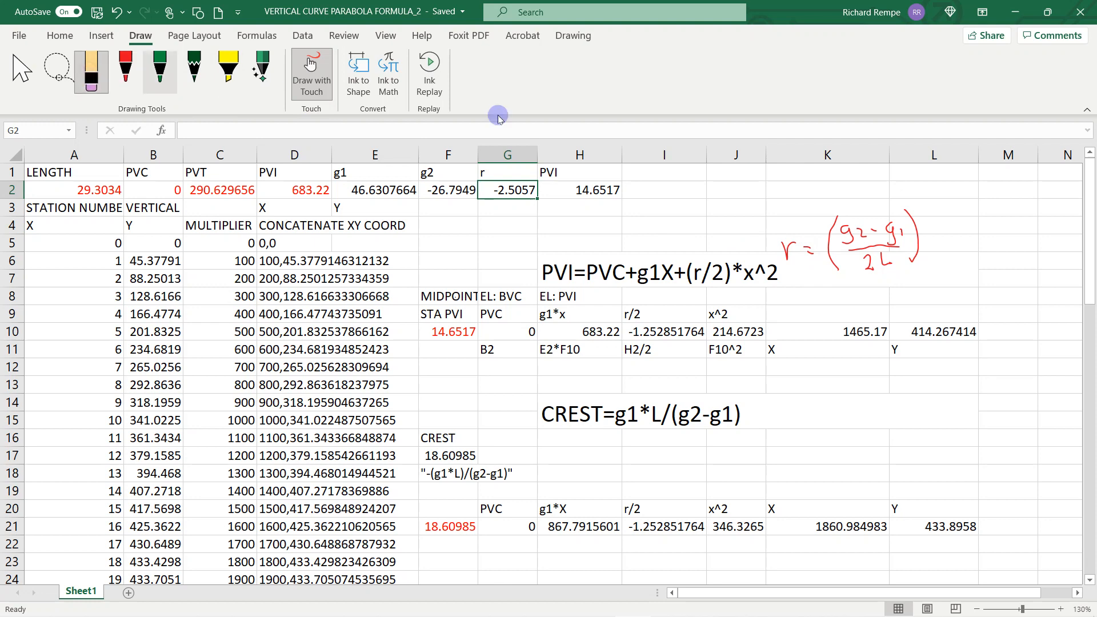
{"action": "left_click_drag", "start_coordinate": [877, 249], "coordinate": [887, 261]}
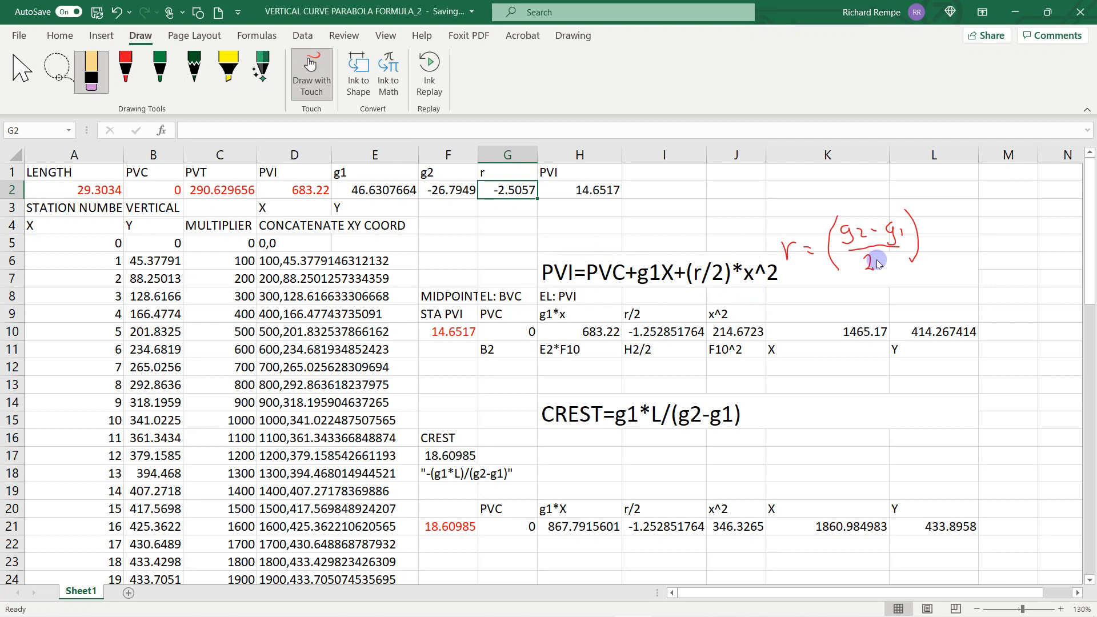
{"action": "mouse_move", "coordinate": [873, 261]}
{"action": "left_mouse_down"}
{"action": "mouse_move", "coordinate": [861, 264]}
{"action": "mouse_move", "coordinate": [874, 274]}
{"action": "left_mouse_up"}
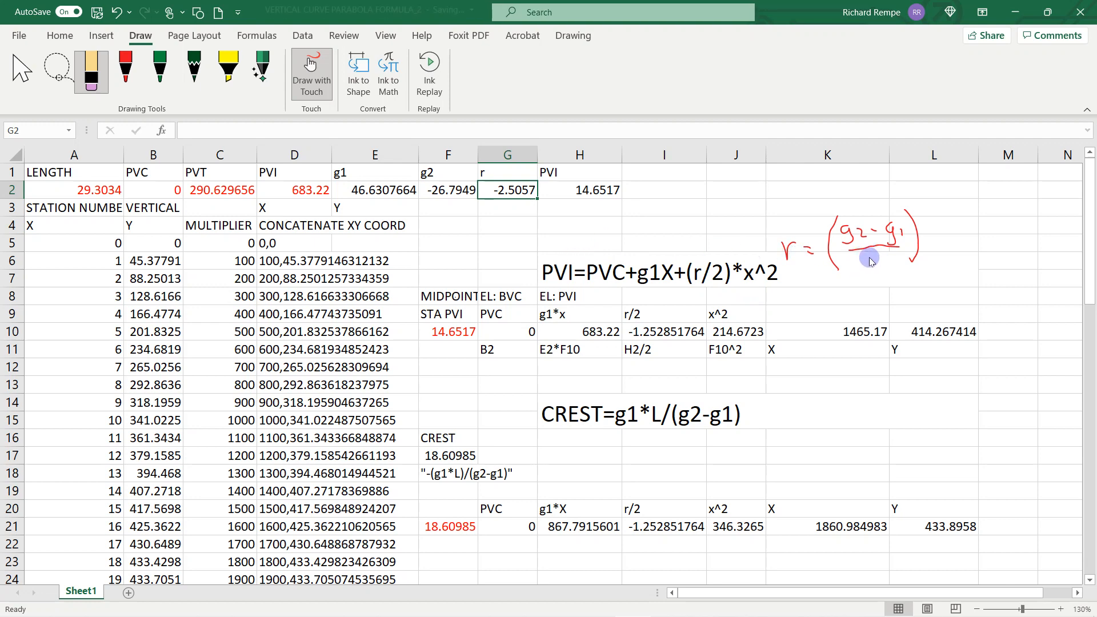
Handwrite "L" with the red pen as the denominator of the r formula and stop inking.
{"action": "left_click", "coordinate": [125, 68]}
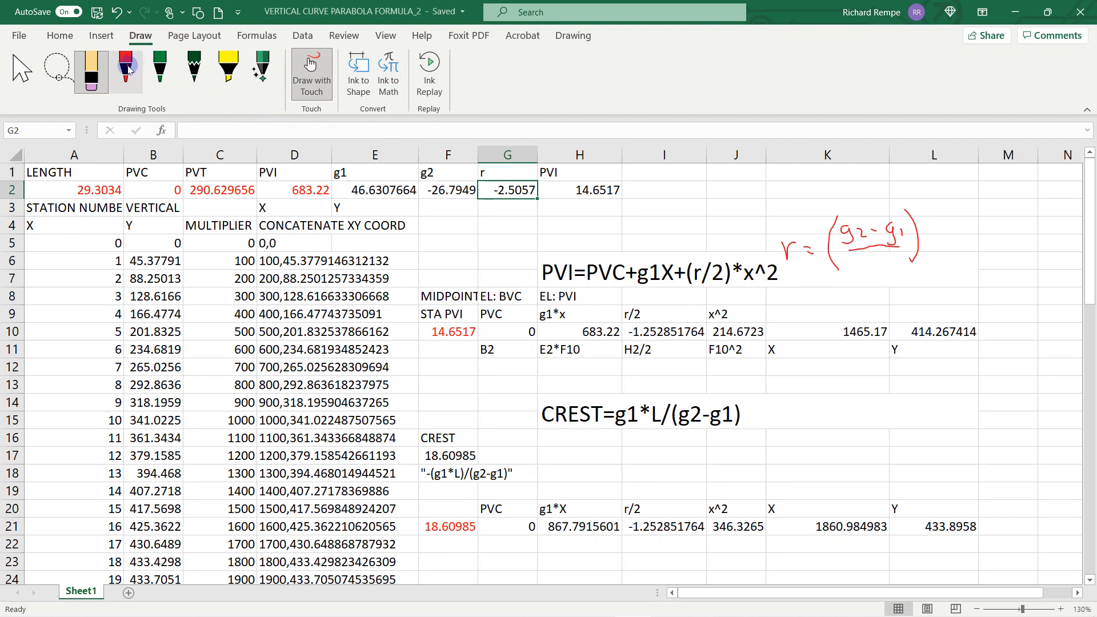
{"action": "left_click_drag", "start_coordinate": [874, 255], "coordinate": [885, 263]}
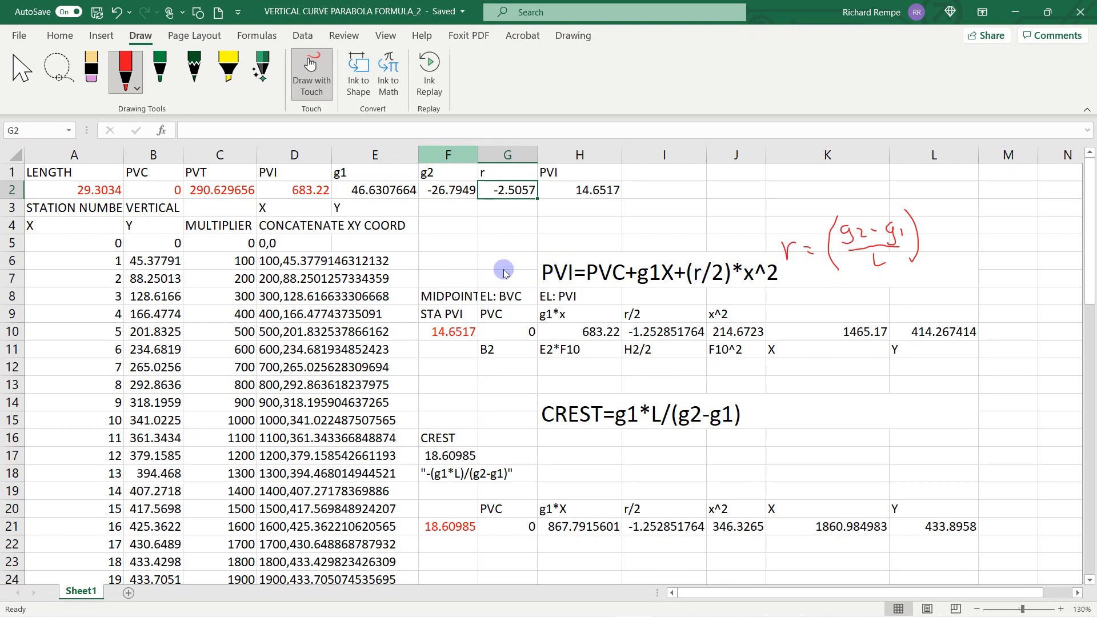
{"action": "key", "text": "Escape"}
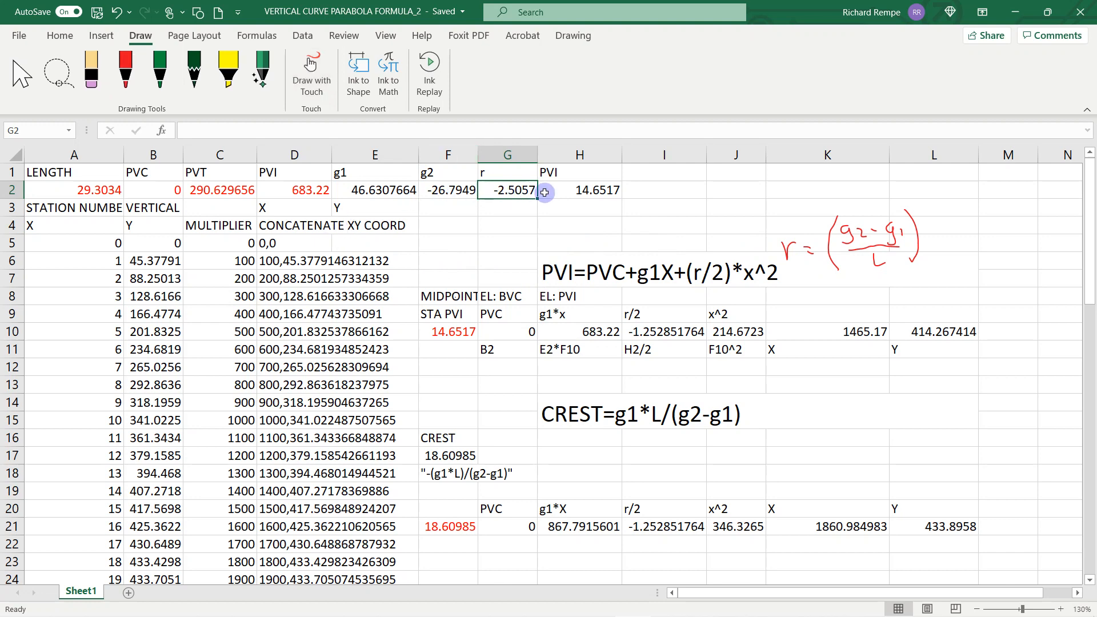
Examine the r and PVI formulas in G2:H2, the station numbers in column A and the vertical Y formula in B5.
{"action": "left_click", "coordinate": [521, 192]}
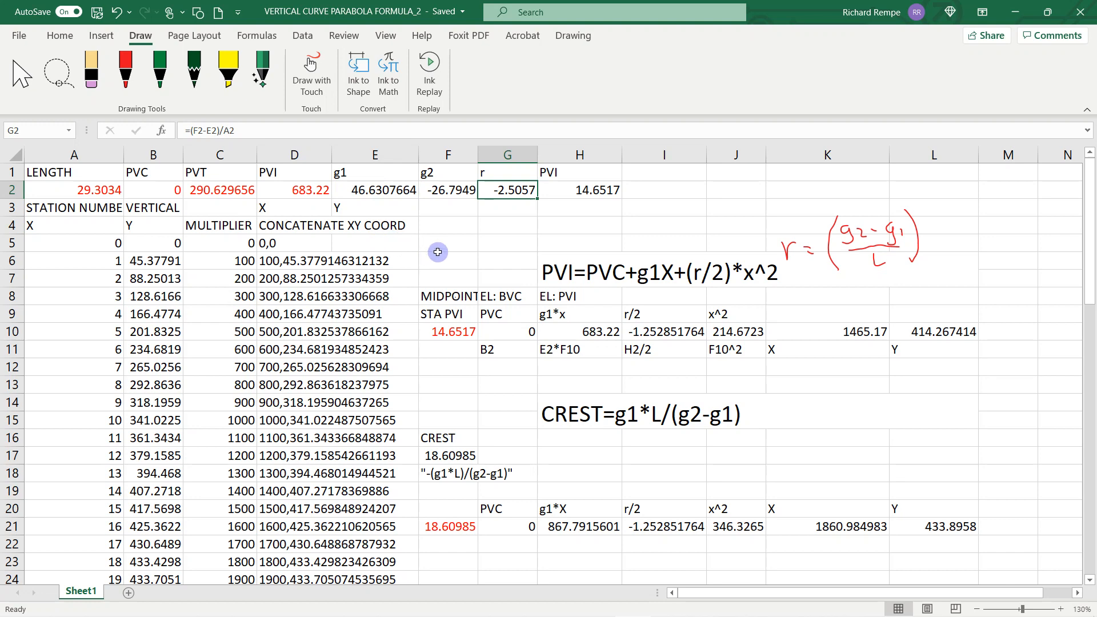
{"action": "left_click", "coordinate": [578, 193]}
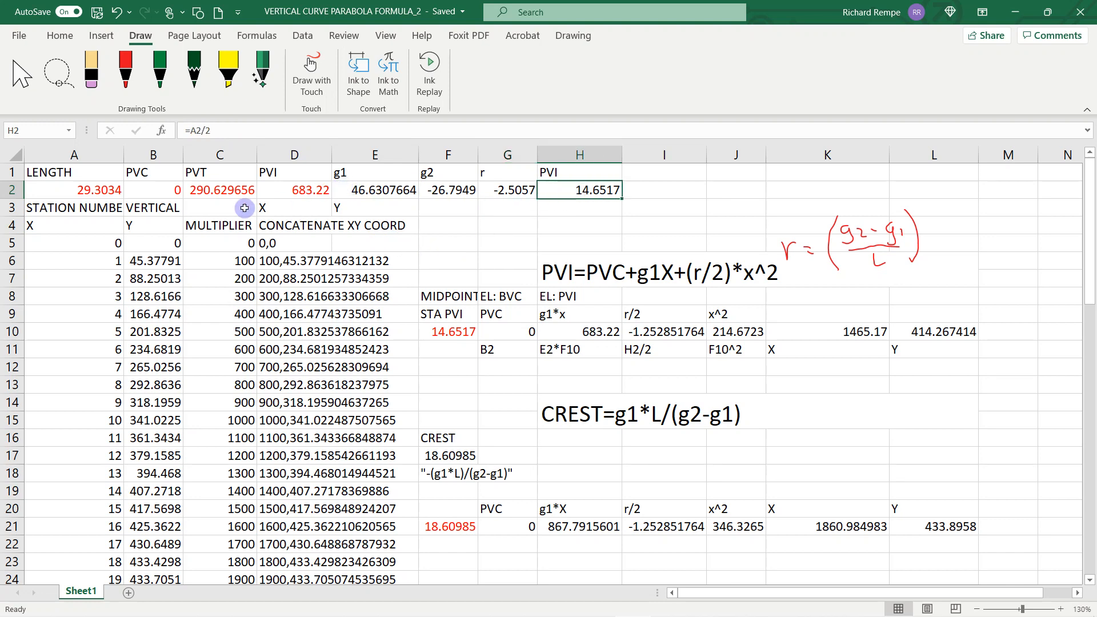
{"action": "left_click", "coordinate": [107, 244]}
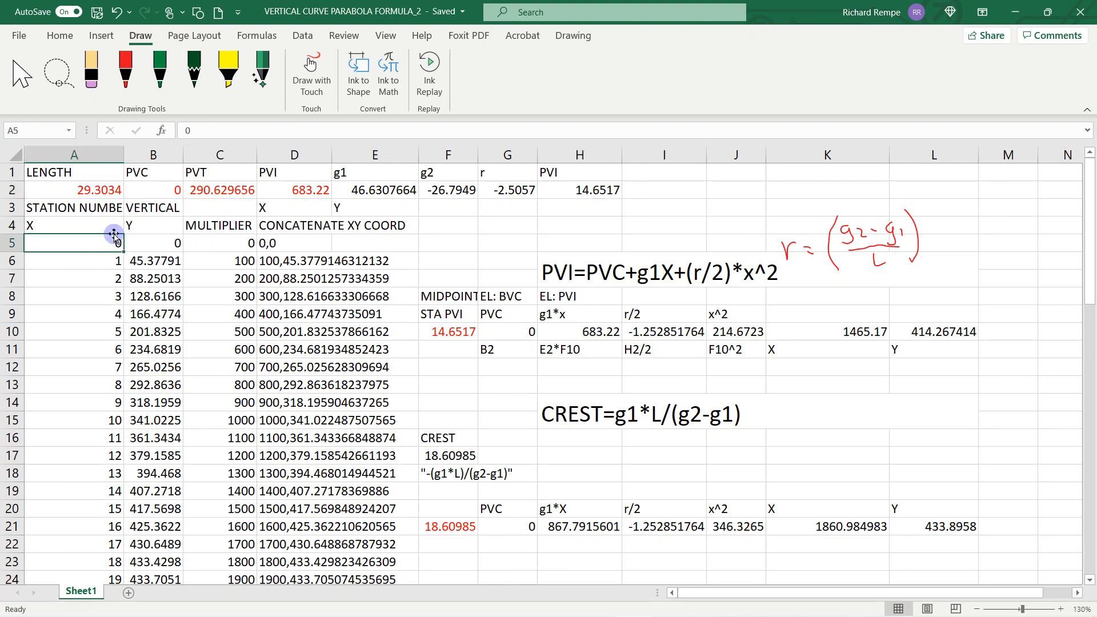
{"action": "left_click", "coordinate": [156, 246]}
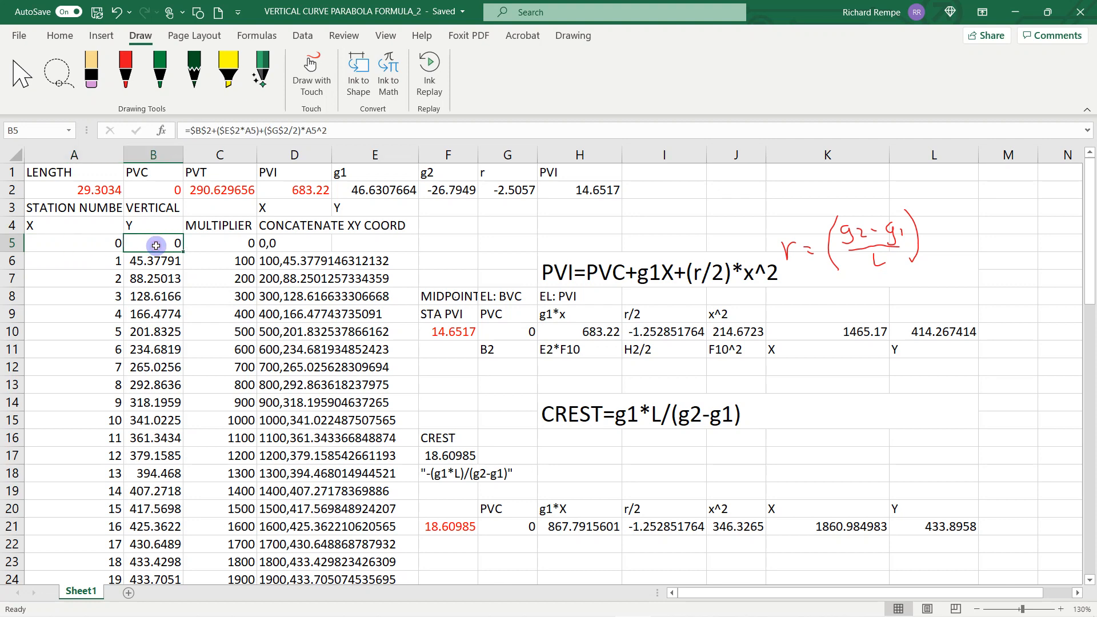
{"action": "left_click", "coordinate": [106, 246]}
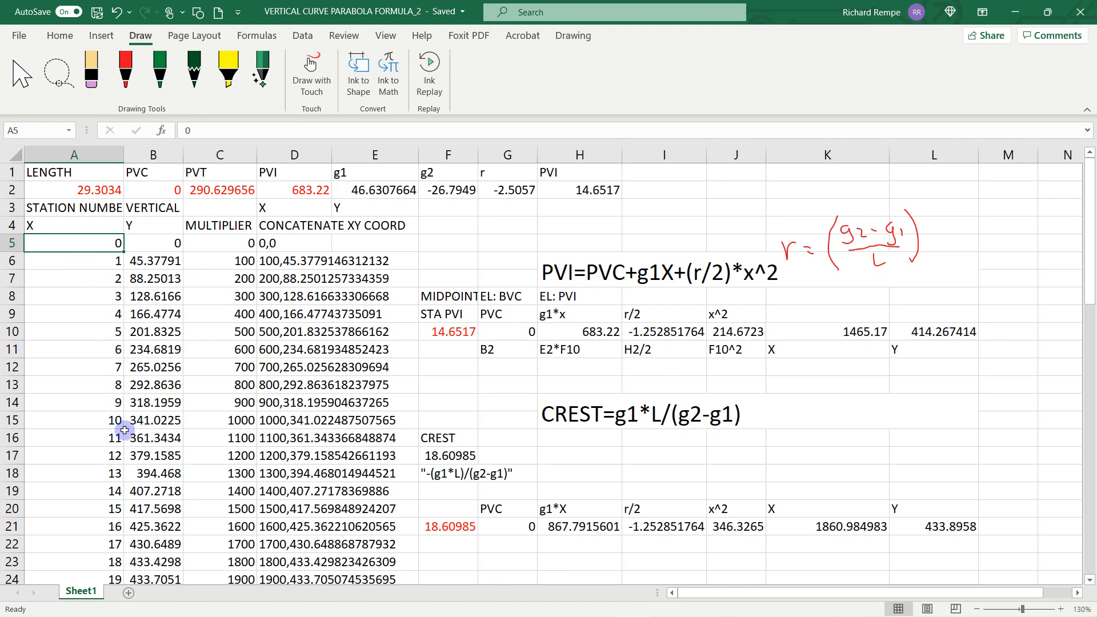
{"action": "scroll", "coordinate": [114, 457], "scroll_direction": "down", "scroll_amount": 2}
{"action": "scroll", "coordinate": [113, 482], "scroll_direction": "down", "scroll_amount": 2}
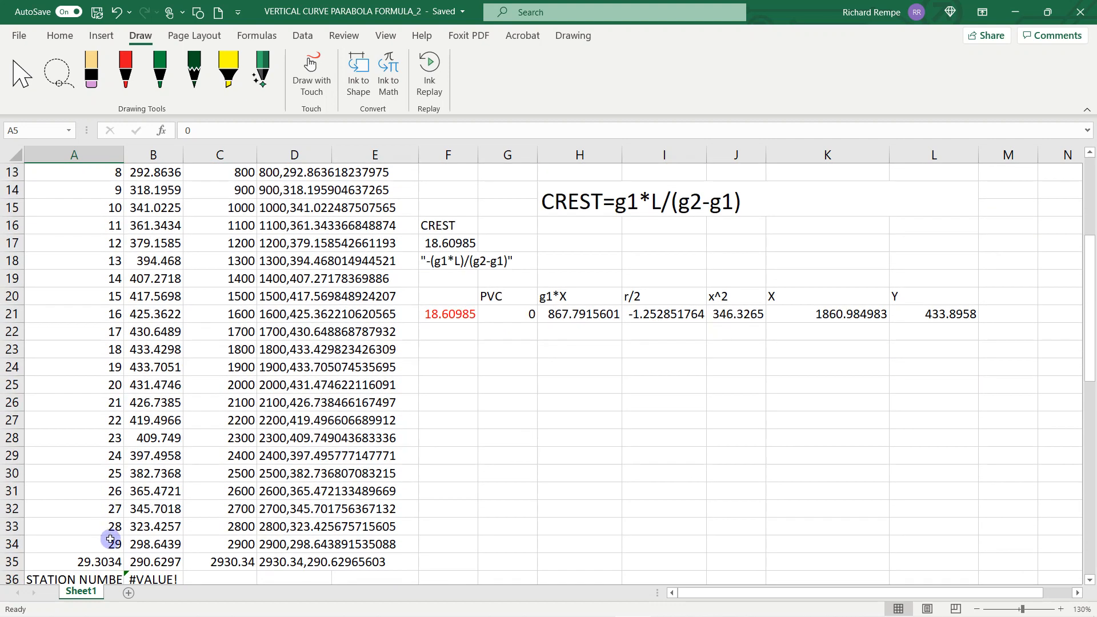
{"action": "scroll", "coordinate": [101, 291], "scroll_direction": "up", "scroll_amount": 4}
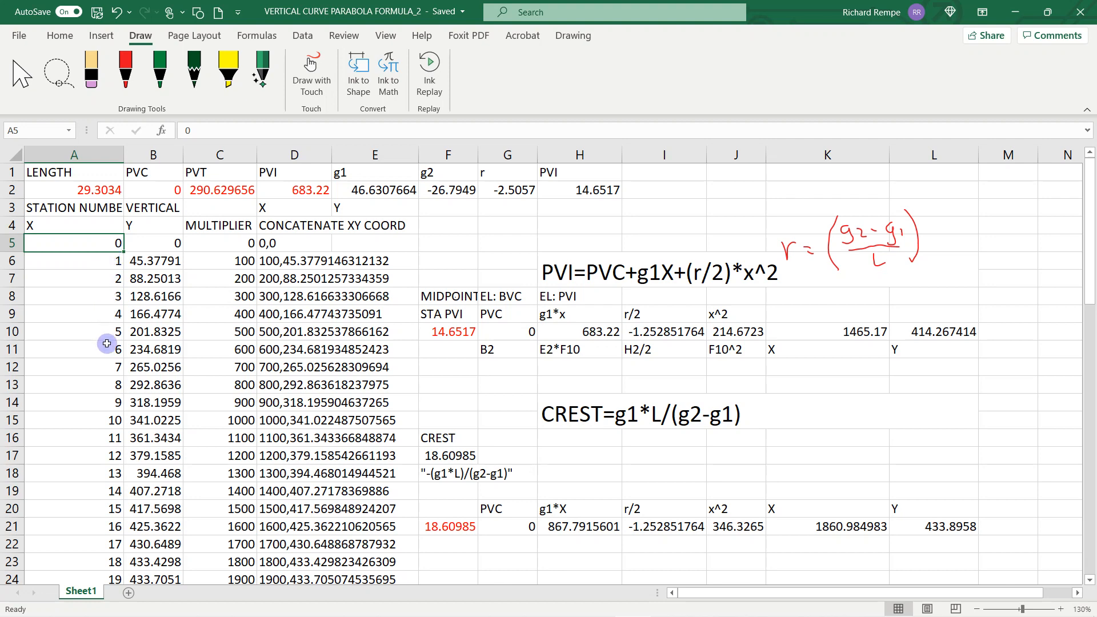
{"action": "left_click", "coordinate": [158, 244]}
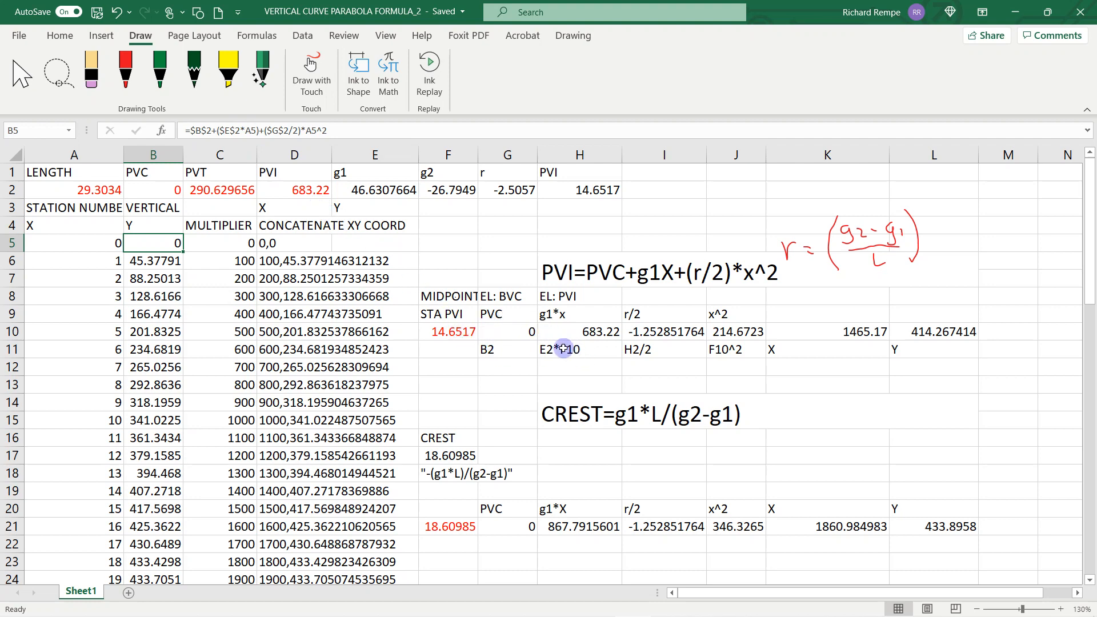
Trace the dependents of the midpoint station cell F10, and clear the tracer arrows from the sheet.
{"action": "left_click", "coordinate": [461, 332]}
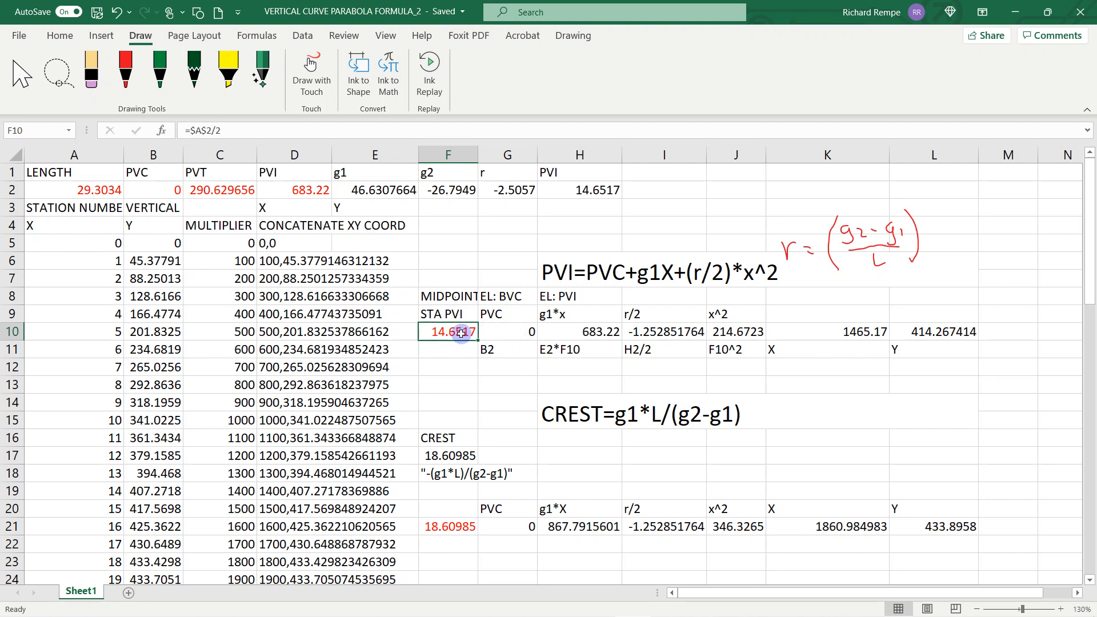
{"action": "left_click", "coordinate": [344, 36]}
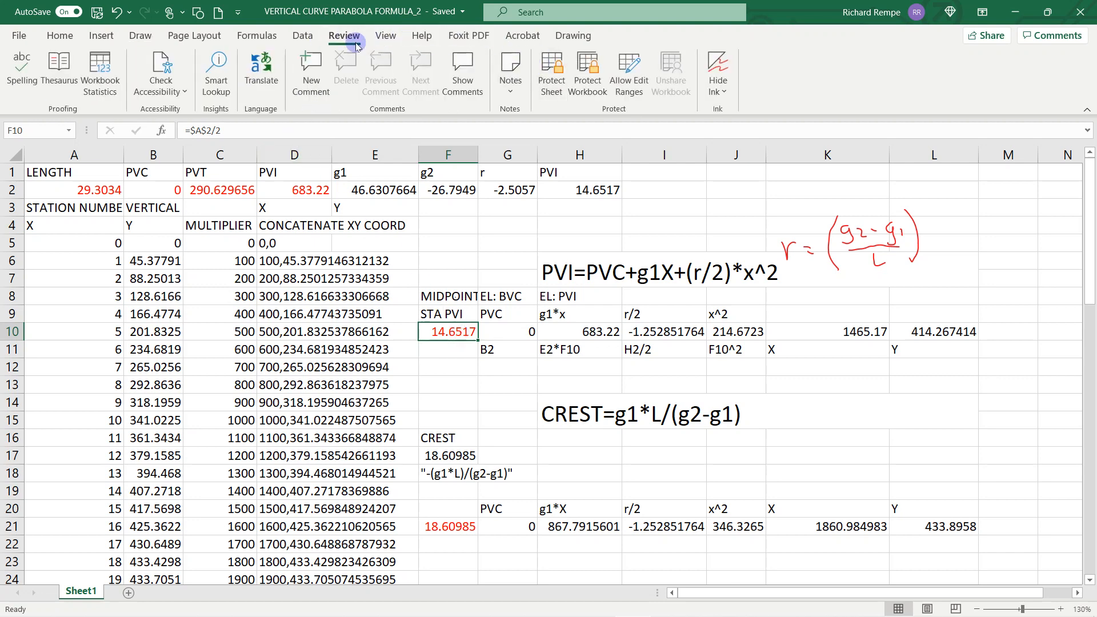
{"action": "left_click", "coordinate": [273, 40]}
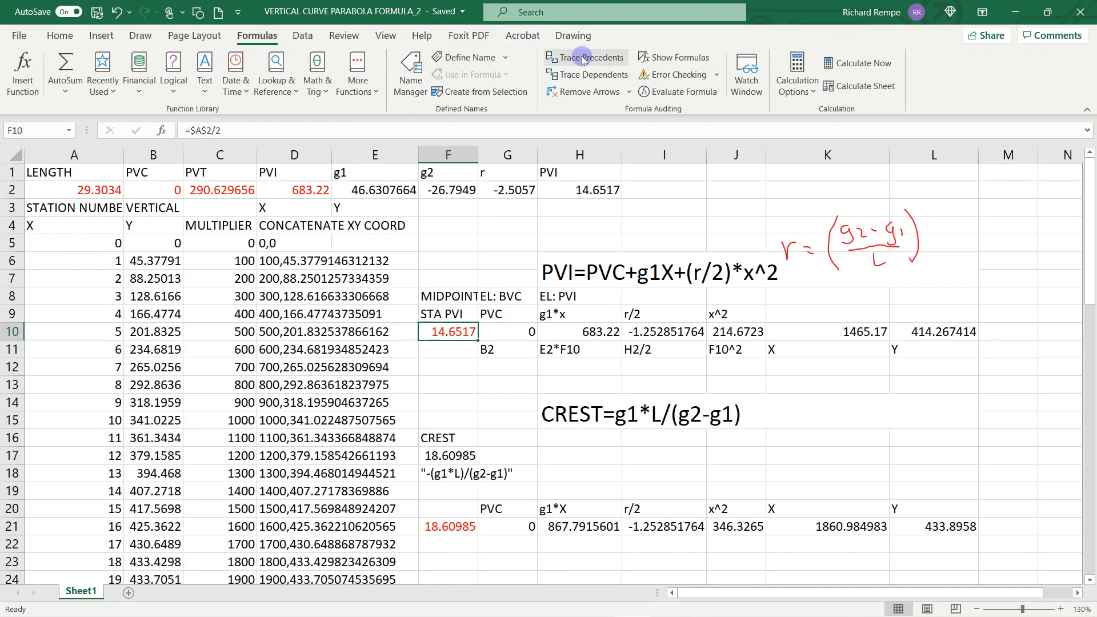
{"action": "left_click", "coordinate": [589, 74]}
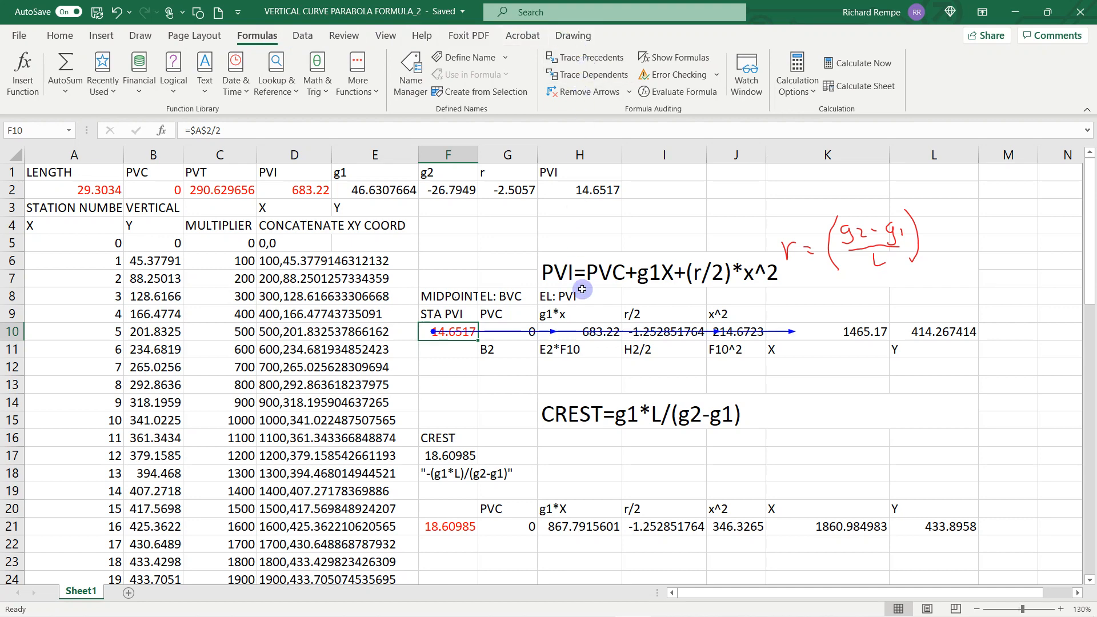
{"action": "left_click", "coordinate": [506, 400]}
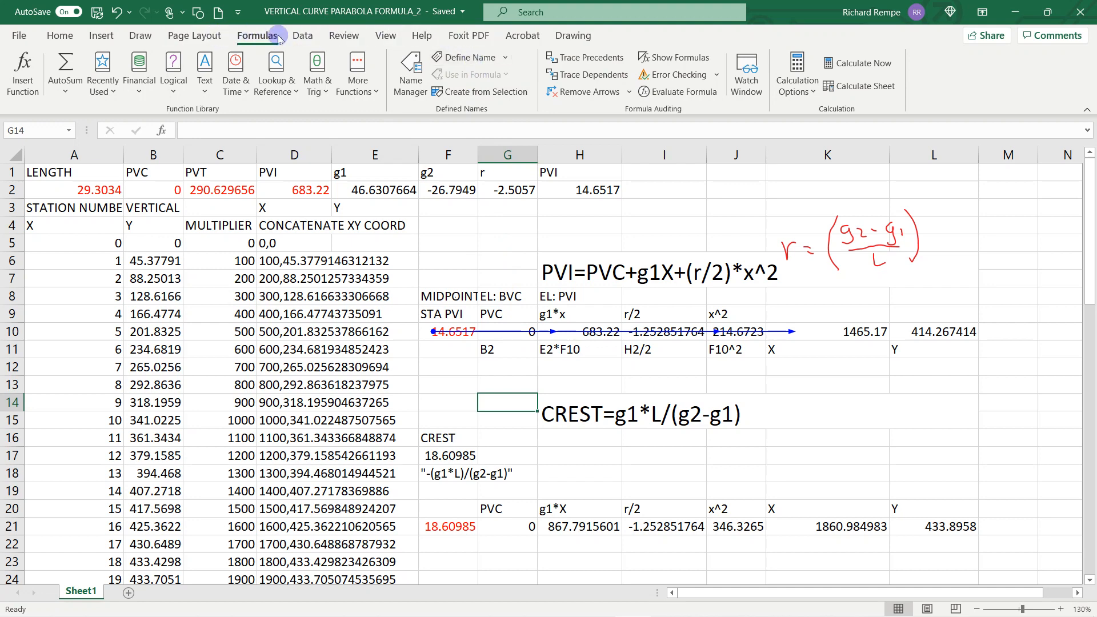
{"action": "left_click", "coordinate": [344, 36]}
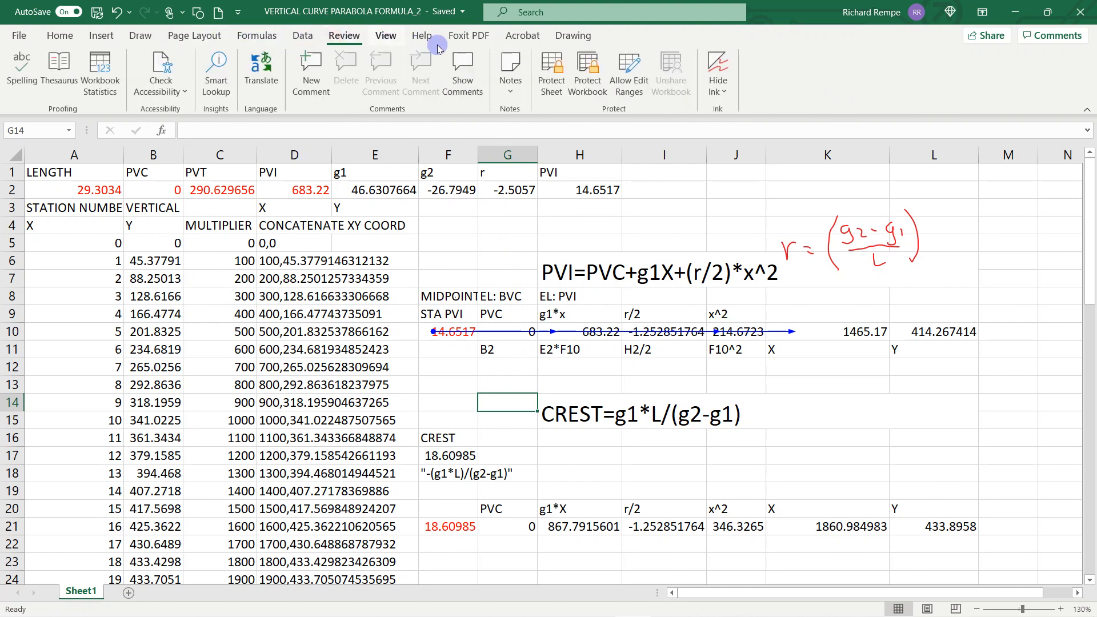
{"action": "left_click", "coordinate": [256, 36]}
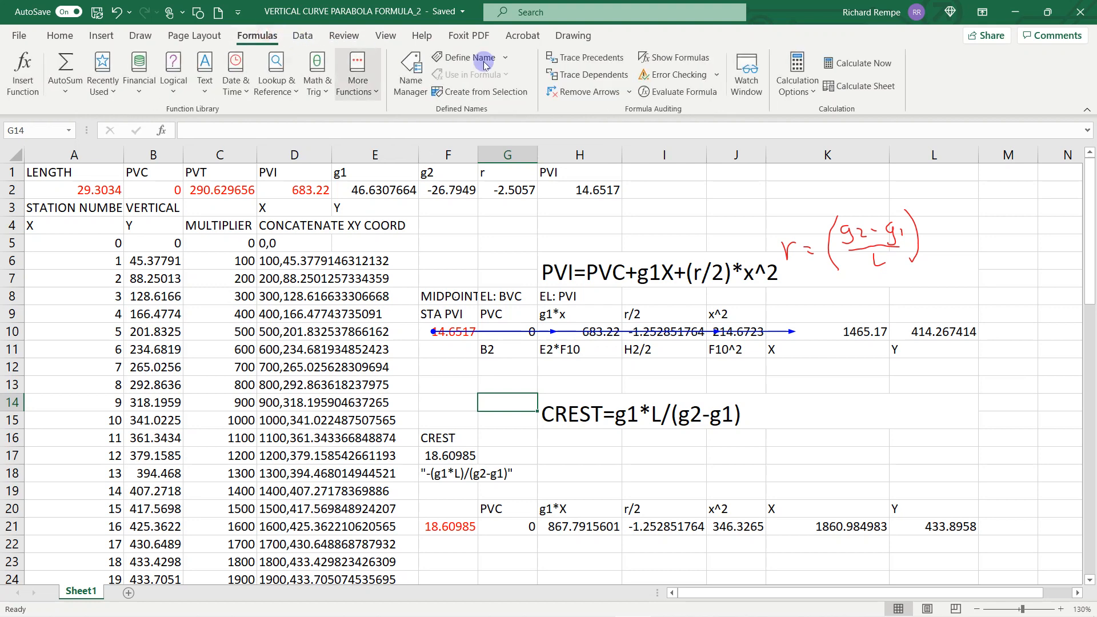
{"action": "left_click", "coordinate": [587, 93]}
{"action": "left_click", "coordinate": [580, 365]}
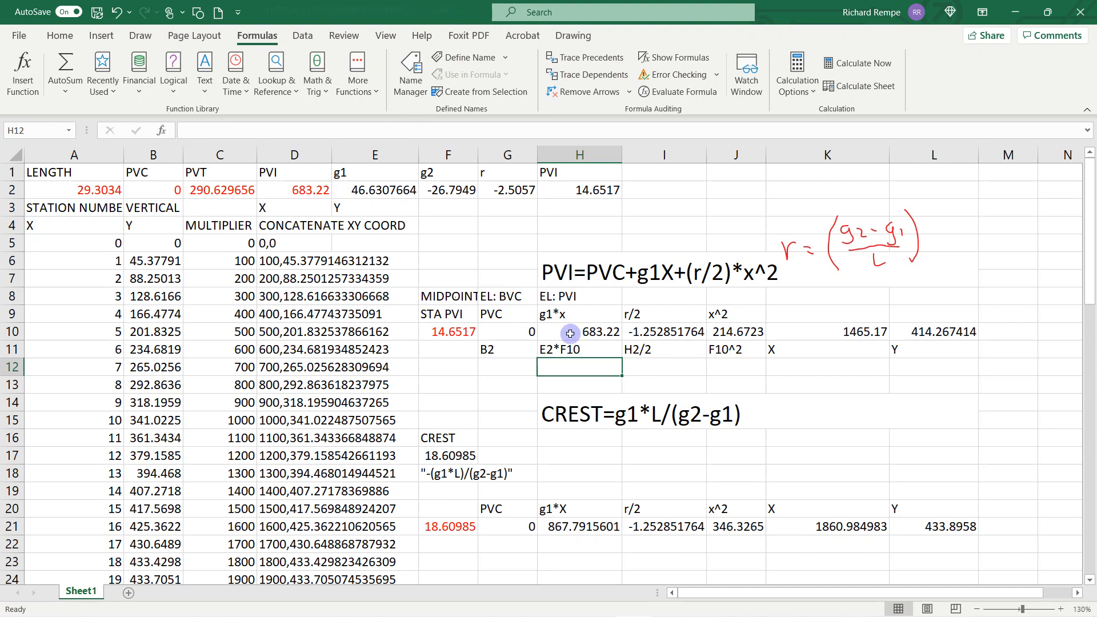
Examine the g1*x formula in H10 with its cell references highlighted, leaving the formula unedited.
{"action": "left_click", "coordinate": [570, 333]}
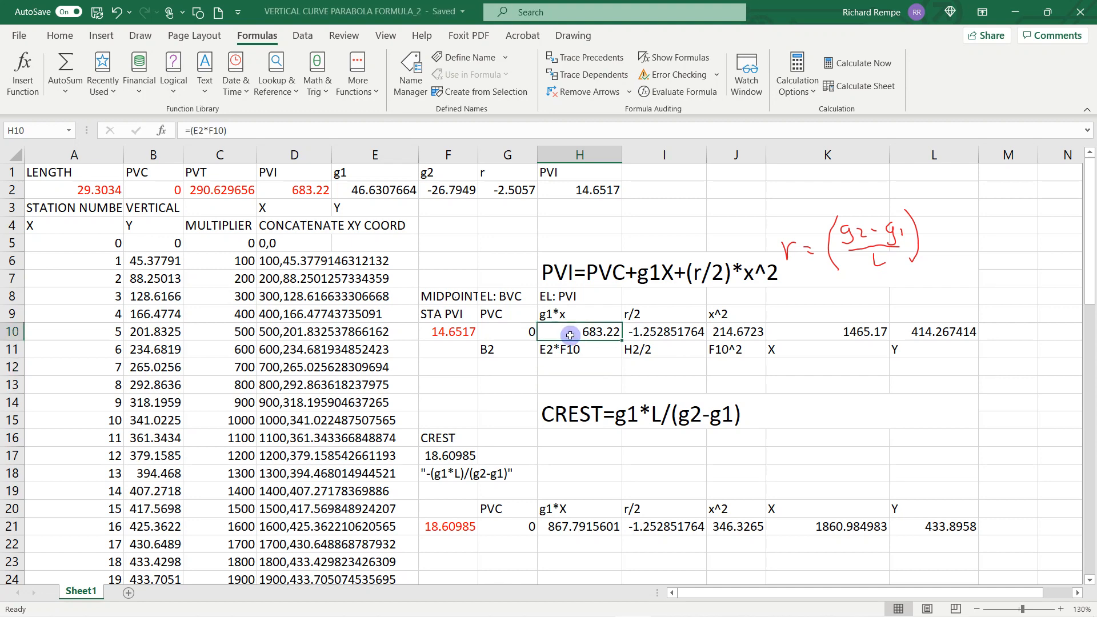
{"action": "double_click", "coordinate": [570, 333]}
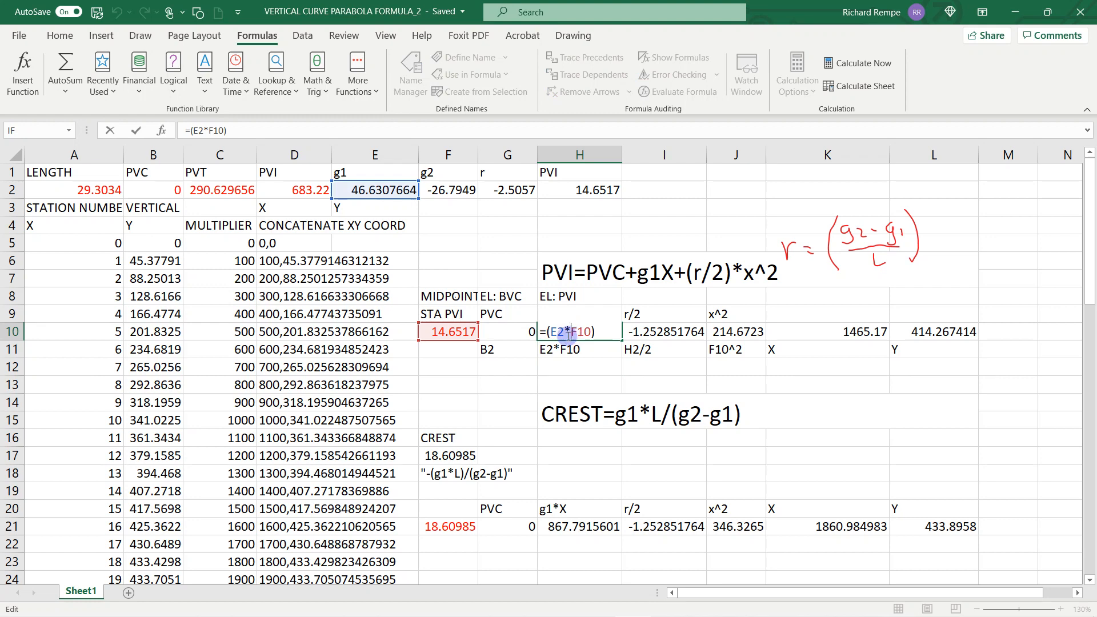
{"action": "key", "text": "Escape"}
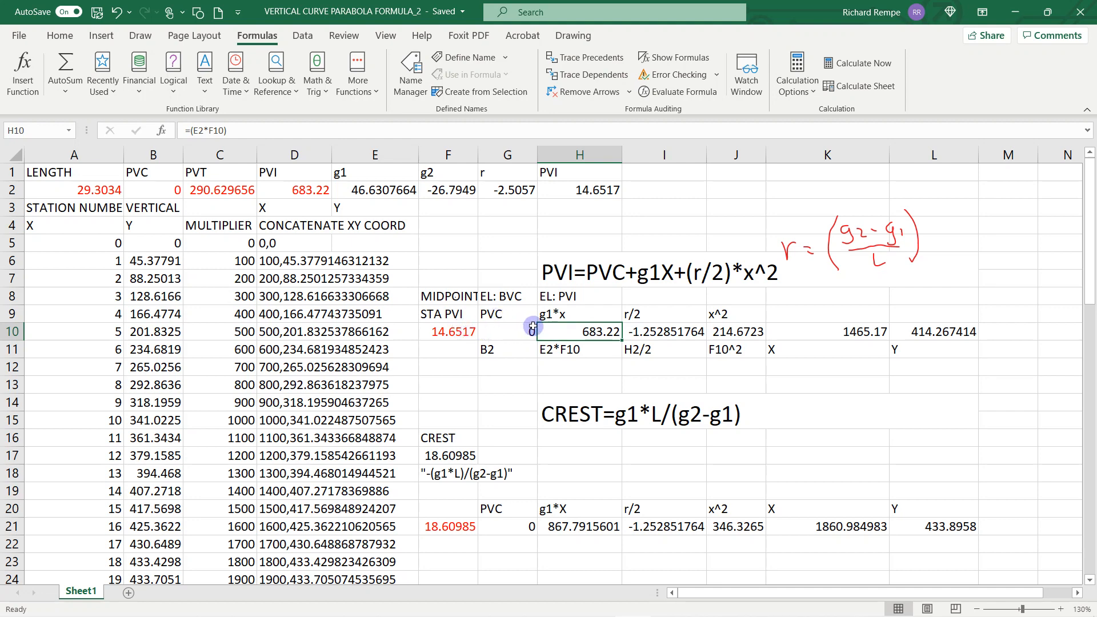
Switch to the VERTICAL CURVE_2.dxf drawing in AutoCAD and examine the MID PT. coordinate label at the curve's midpoint line.
{"action": "mouse_move", "coordinate": [547, 613]}
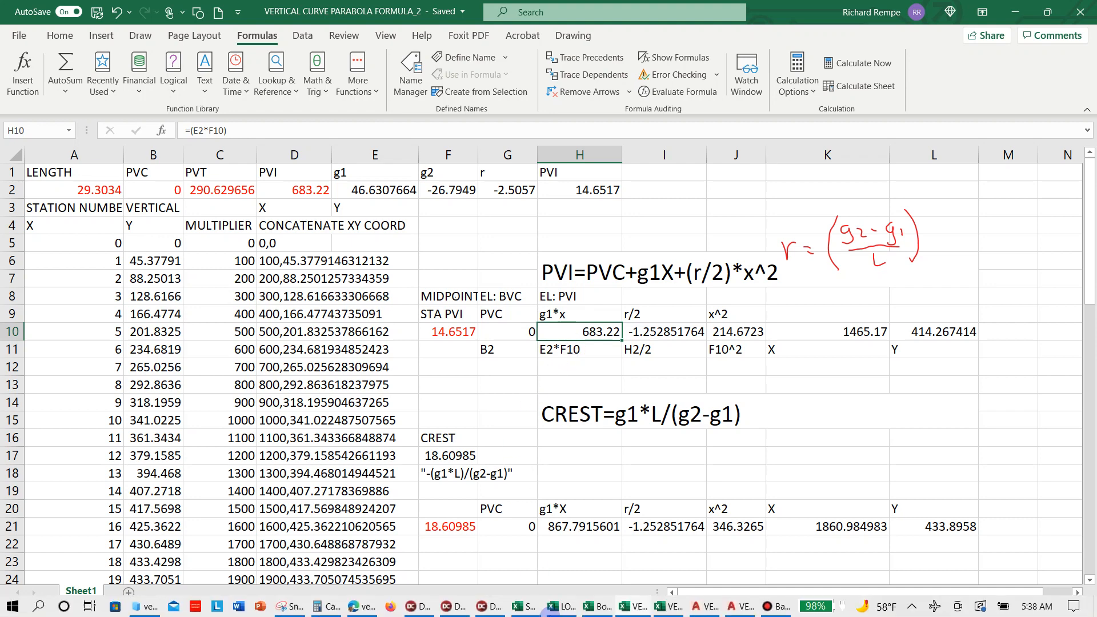
{"action": "left_click", "coordinate": [741, 609]}
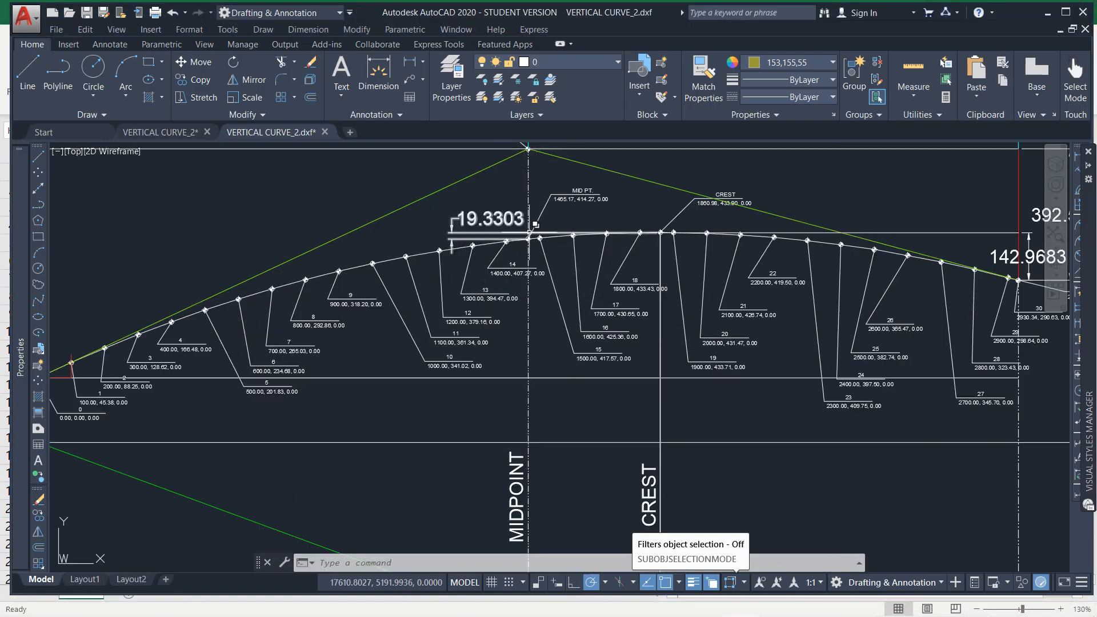
{"action": "scroll", "coordinate": [530, 235], "scroll_direction": "up", "scroll_amount": 4}
{"action": "left_click", "coordinate": [528, 254]}
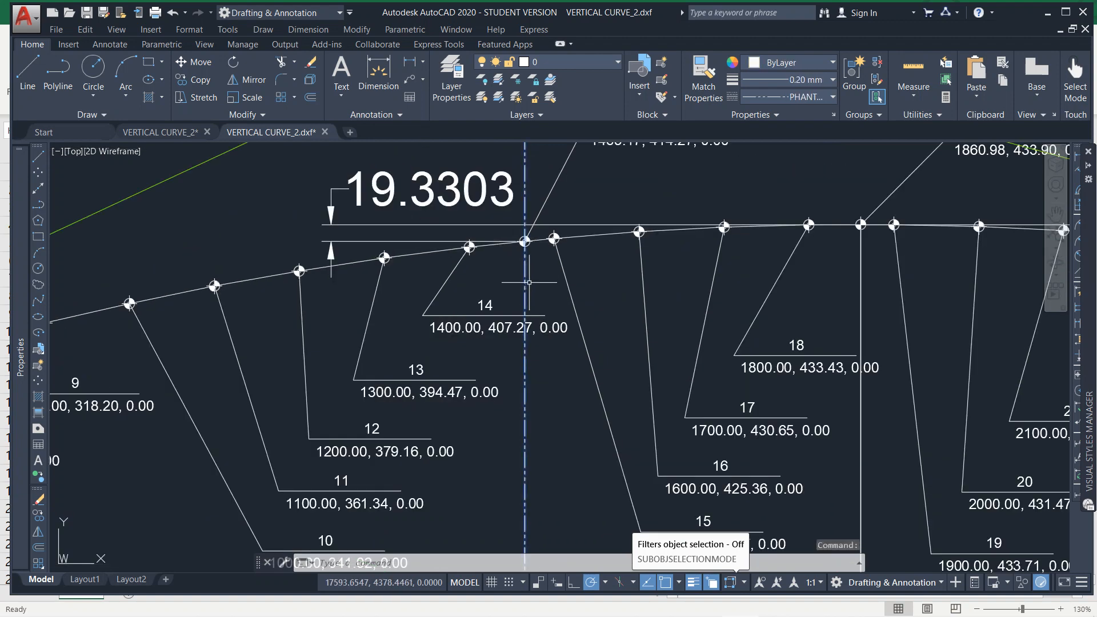
{"action": "scroll", "coordinate": [529, 282], "scroll_direction": "down", "scroll_amount": 5}
{"action": "scroll", "coordinate": [522, 259], "scroll_direction": "up", "scroll_amount": 6}
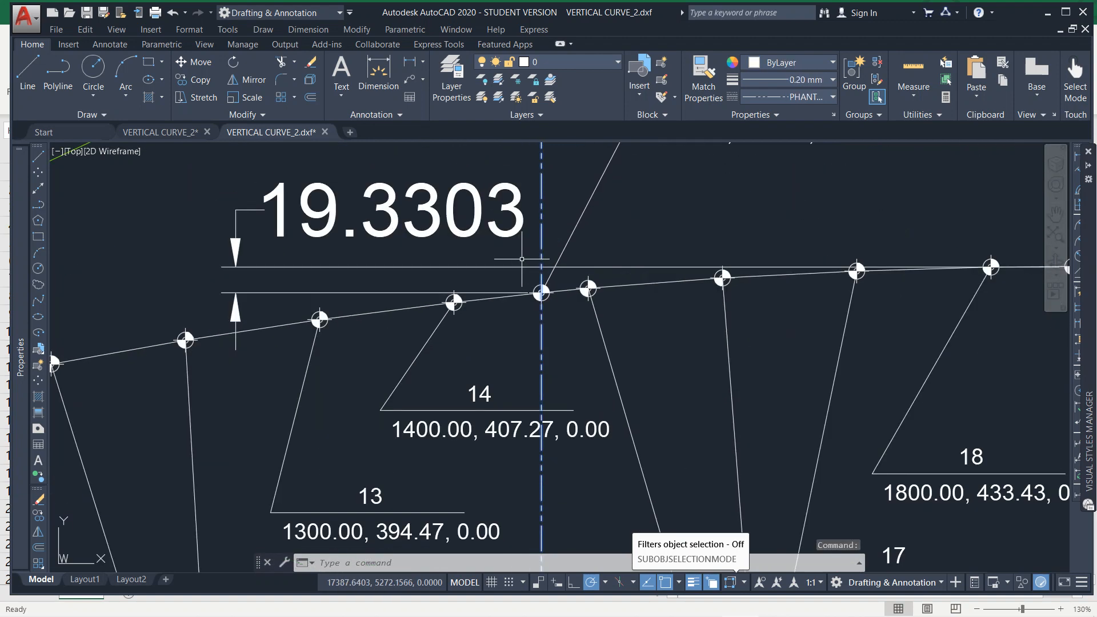
{"action": "scroll", "coordinate": [522, 258], "scroll_direction": "up", "scroll_amount": 1}
{"action": "scroll", "coordinate": [534, 263], "scroll_direction": "down", "scroll_amount": 5}
{"action": "scroll", "coordinate": [577, 223], "scroll_direction": "up", "scroll_amount": 5}
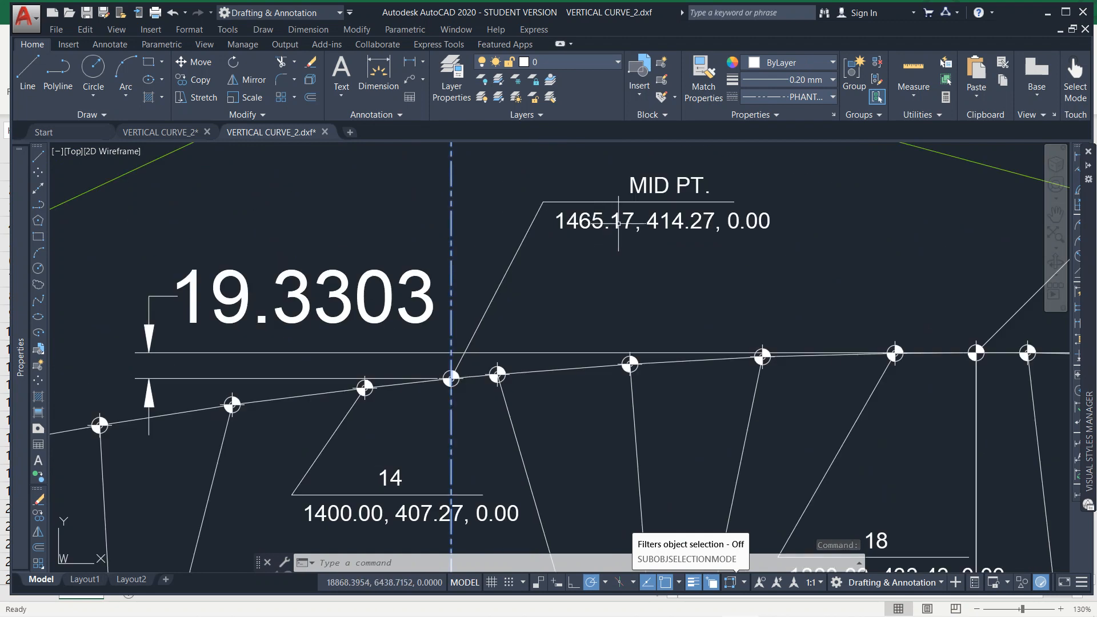
{"action": "left_click", "coordinate": [674, 249]}
{"action": "key", "text": "Escape"}
{"action": "key", "text": "Escape"}
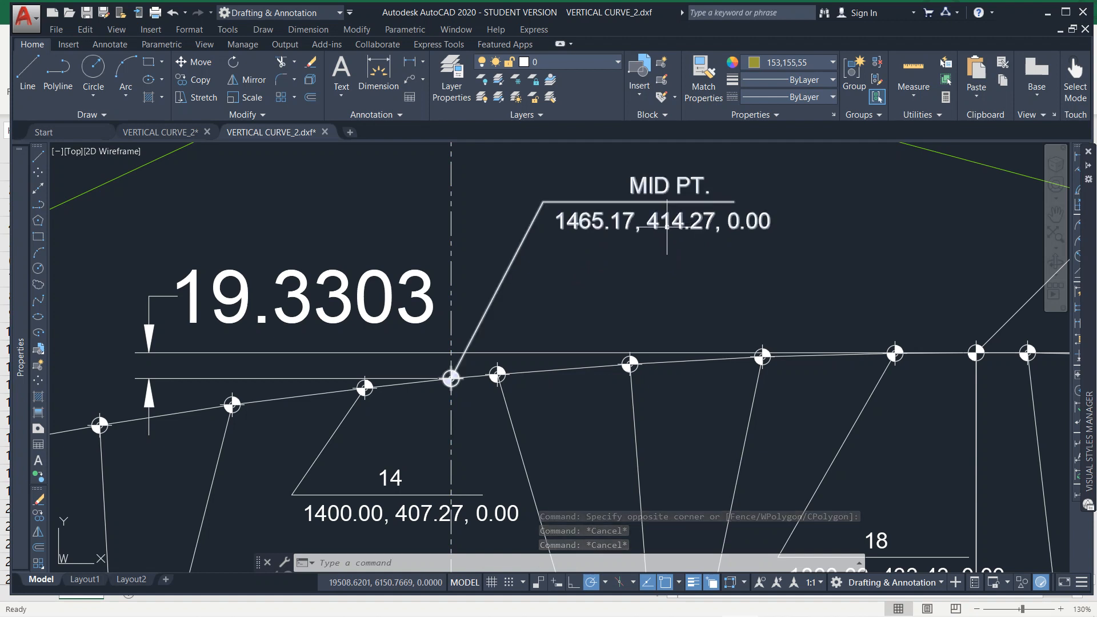
Return to the VERTICAL CURVE PARABOLA FORMULA_2 workbook in Excel and examine the midpoint formulas in L10, F10 and H10.
{"action": "mouse_move", "coordinate": [569, 613]}
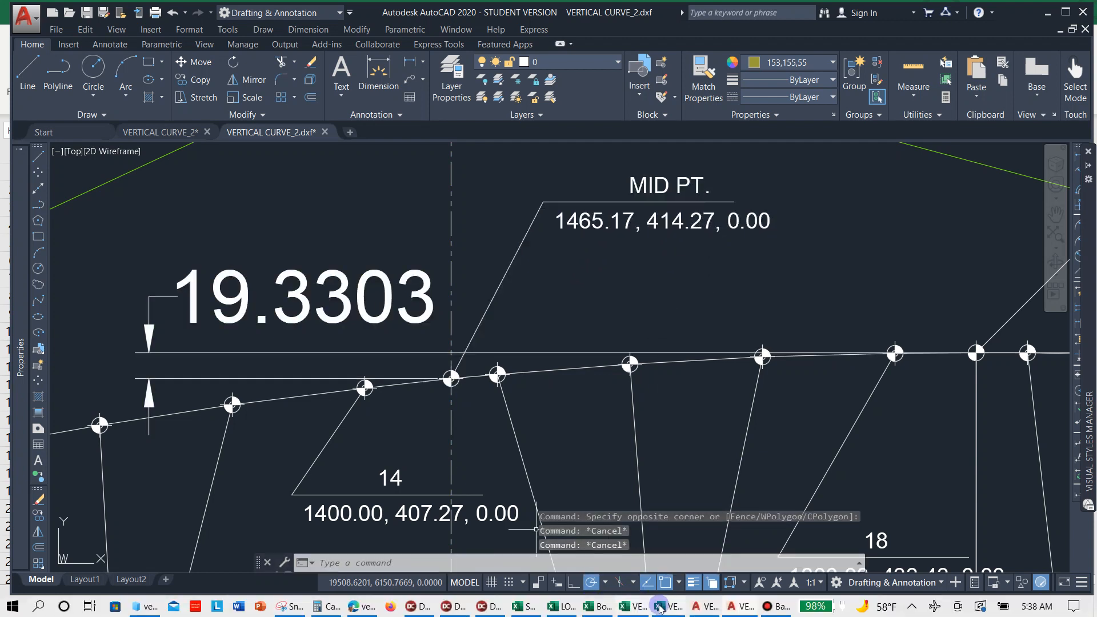
{"action": "left_click", "coordinate": [636, 609]}
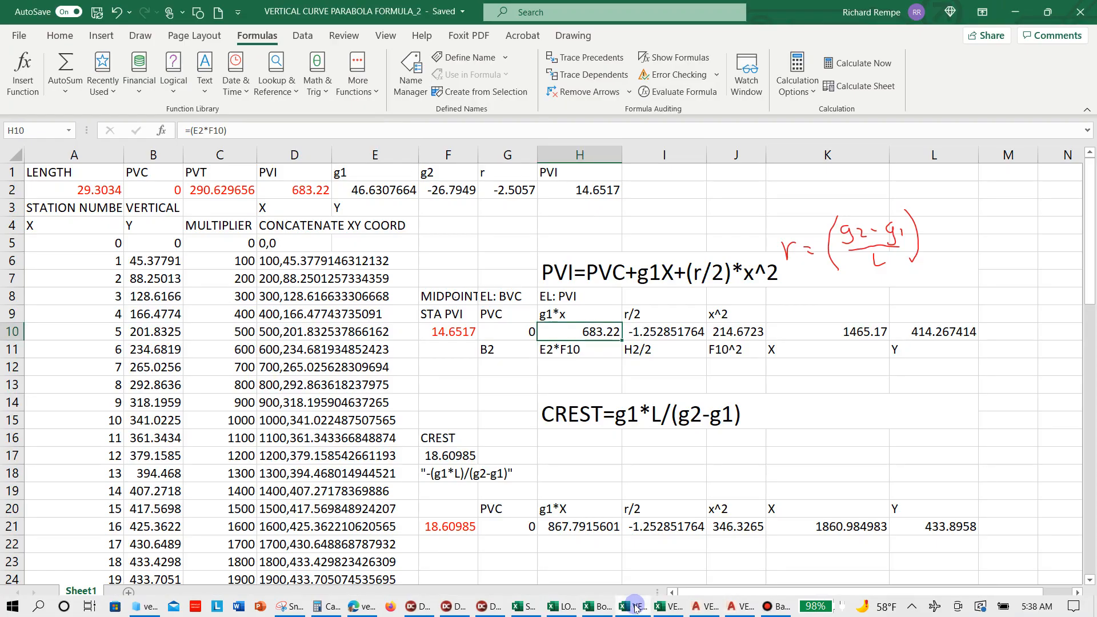
{"action": "left_click", "coordinate": [928, 334]}
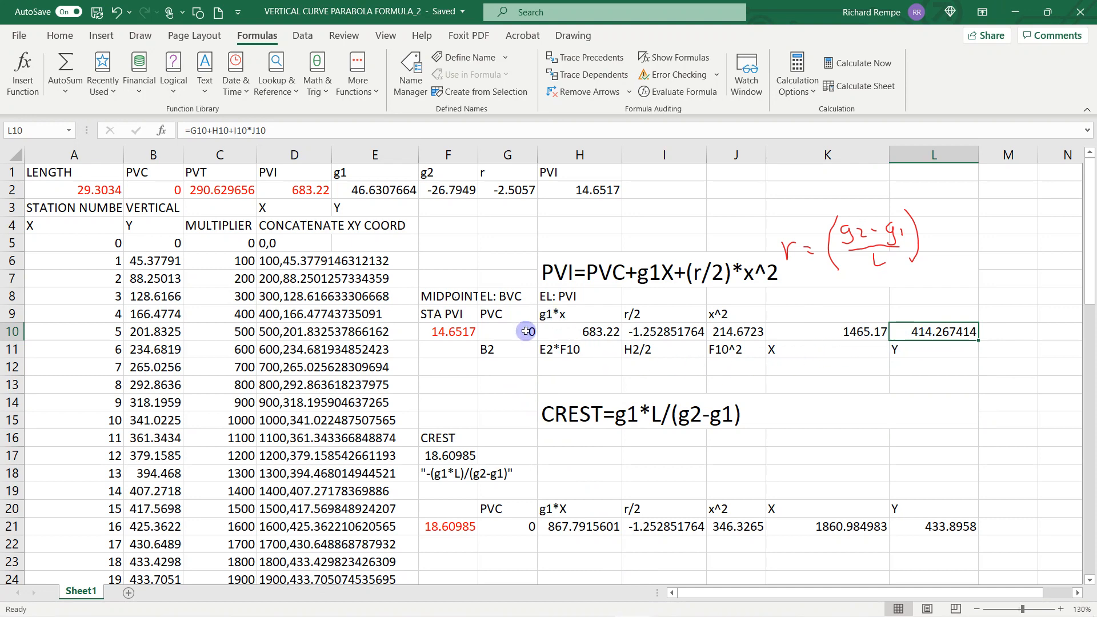
{"action": "left_click", "coordinate": [457, 332]}
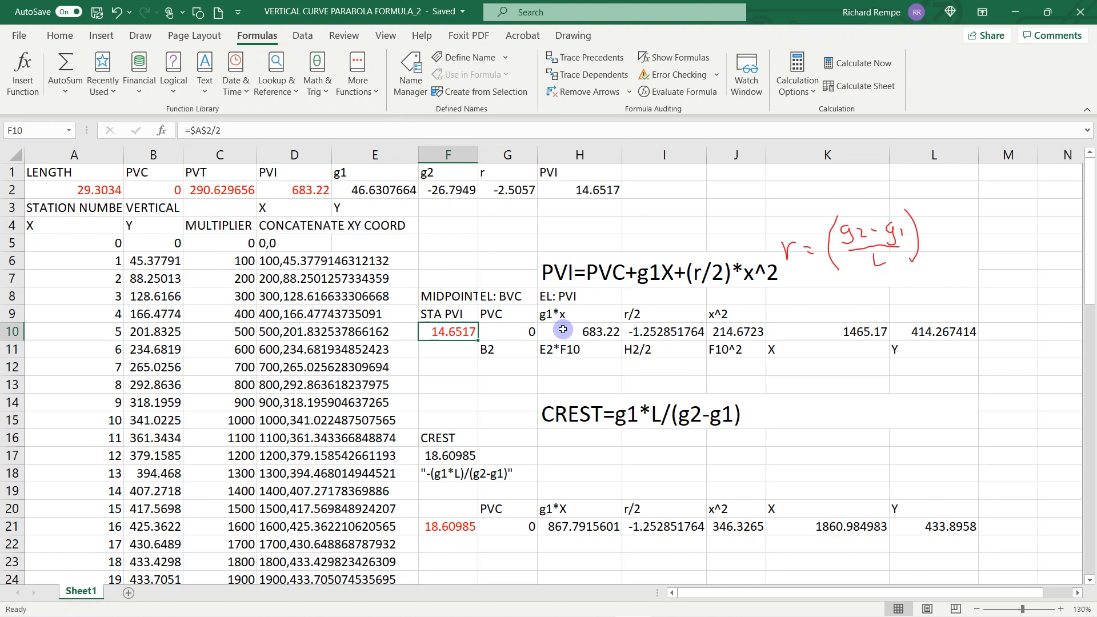
{"action": "left_click", "coordinate": [570, 336]}
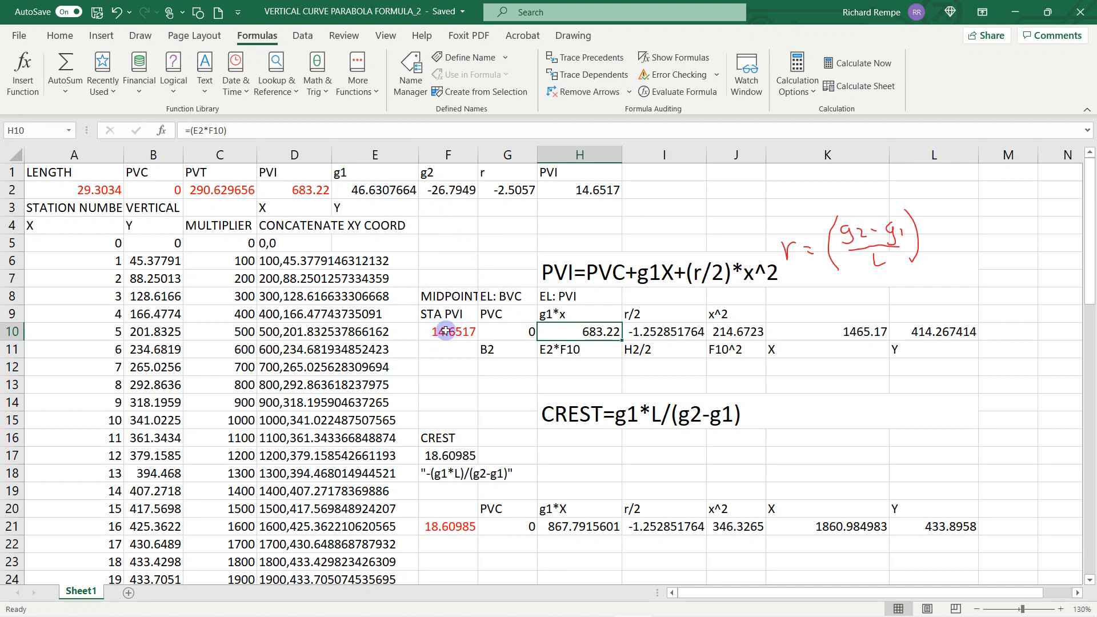
{"action": "left_click", "coordinate": [445, 331]}
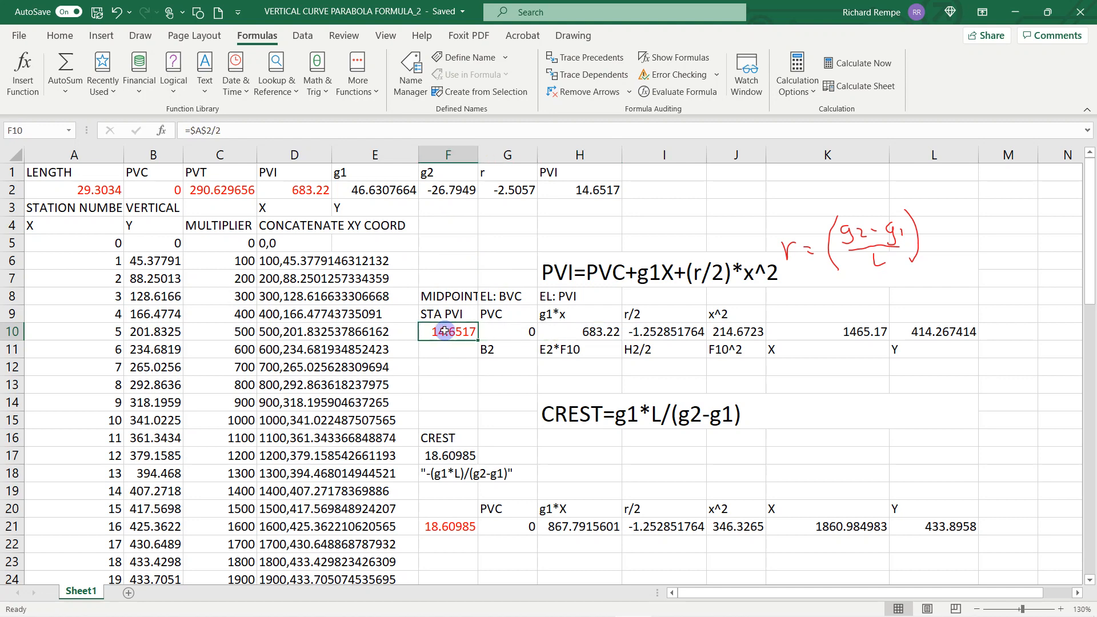
{"action": "left_click", "coordinate": [577, 333]}
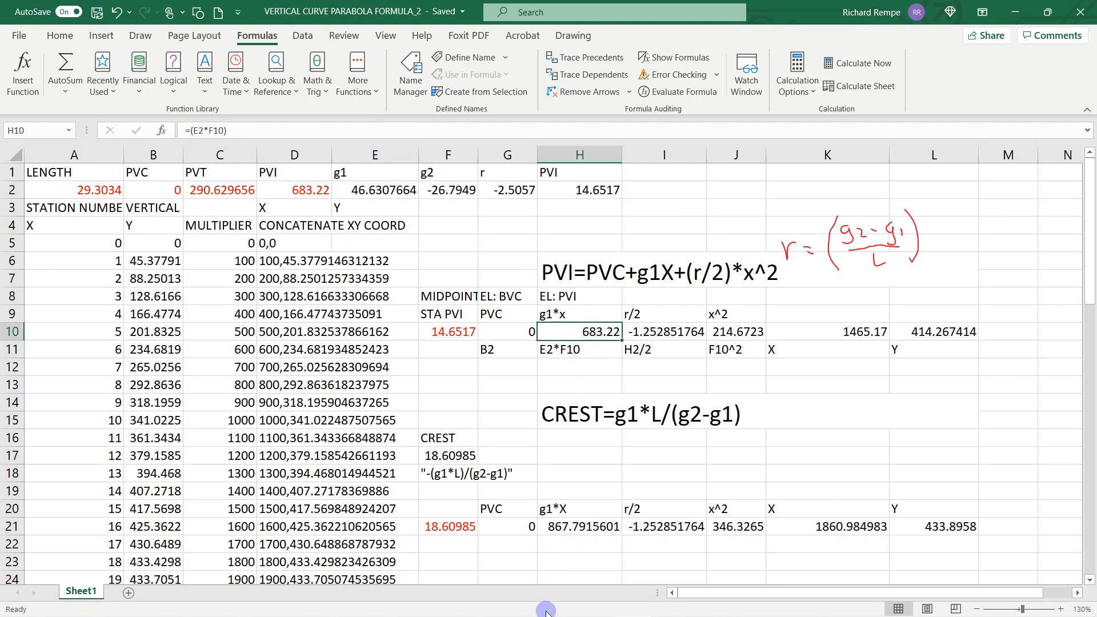
Switch to the VERTICAL CURVE_2.dxf drawing in AutoCAD and examine the whole vertical curve with its length and height dimensions.
{"action": "mouse_move", "coordinate": [548, 608]}
{"action": "mouse_move", "coordinate": [597, 606]}
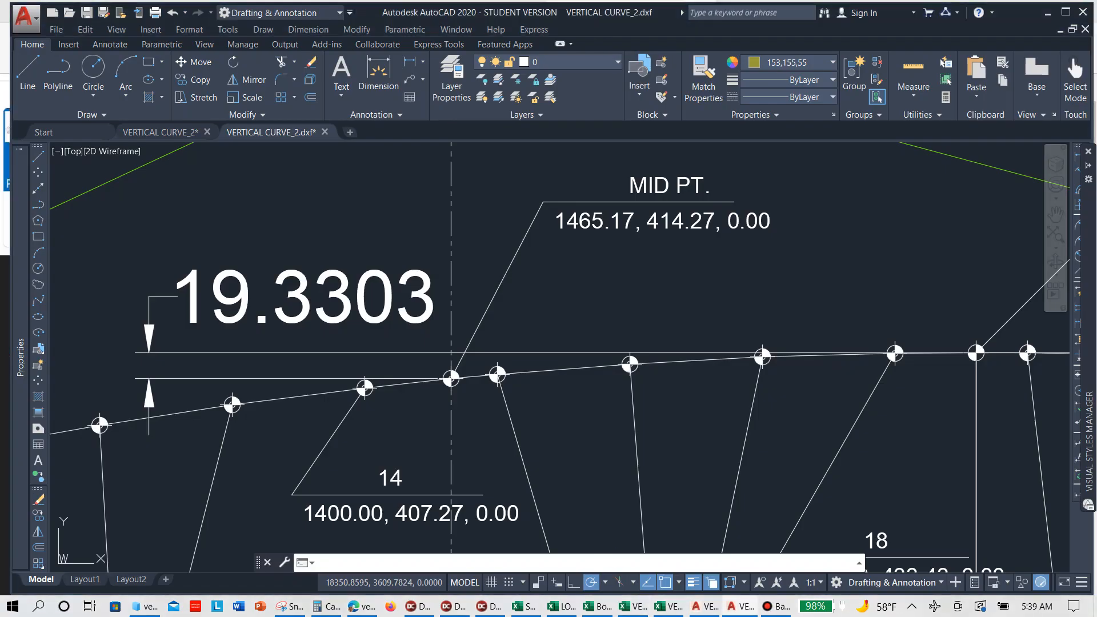
{"action": "scroll", "coordinate": [571, 457], "scroll_direction": "down", "scroll_amount": 5}
{"action": "scroll", "coordinate": [591, 488], "scroll_direction": "down", "scroll_amount": 3}
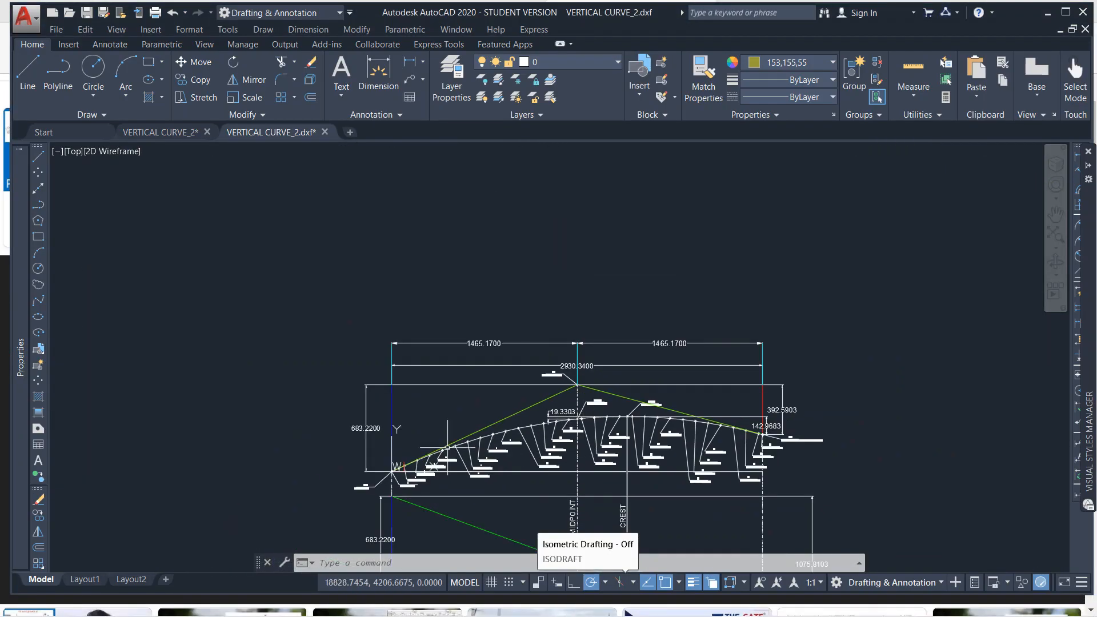
{"action": "scroll", "coordinate": [373, 428], "scroll_direction": "up", "scroll_amount": 2}
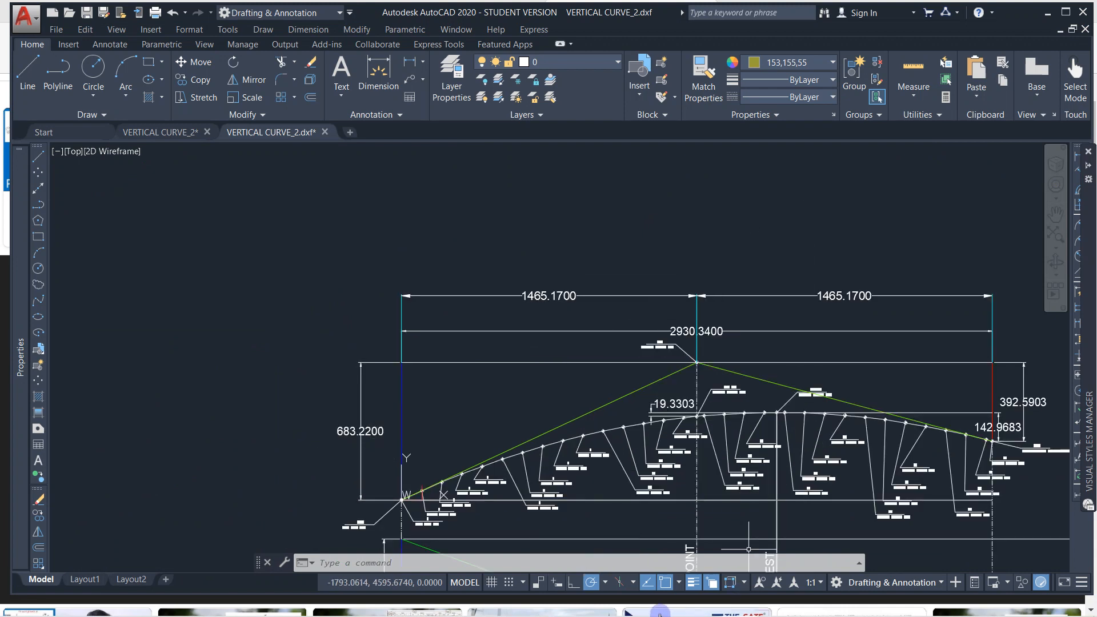
Return to the parabola workbook in Excel and examine the r/2 formula in I10 together with the r formula in G2.
{"action": "left_click", "coordinate": [637, 610]}
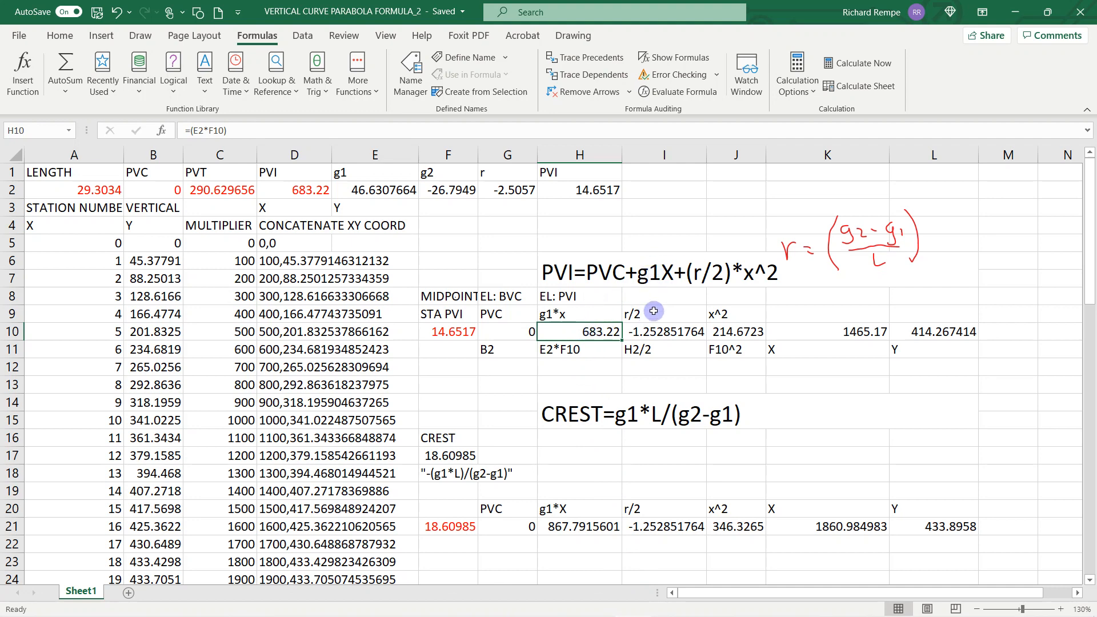
{"action": "left_click", "coordinate": [652, 332]}
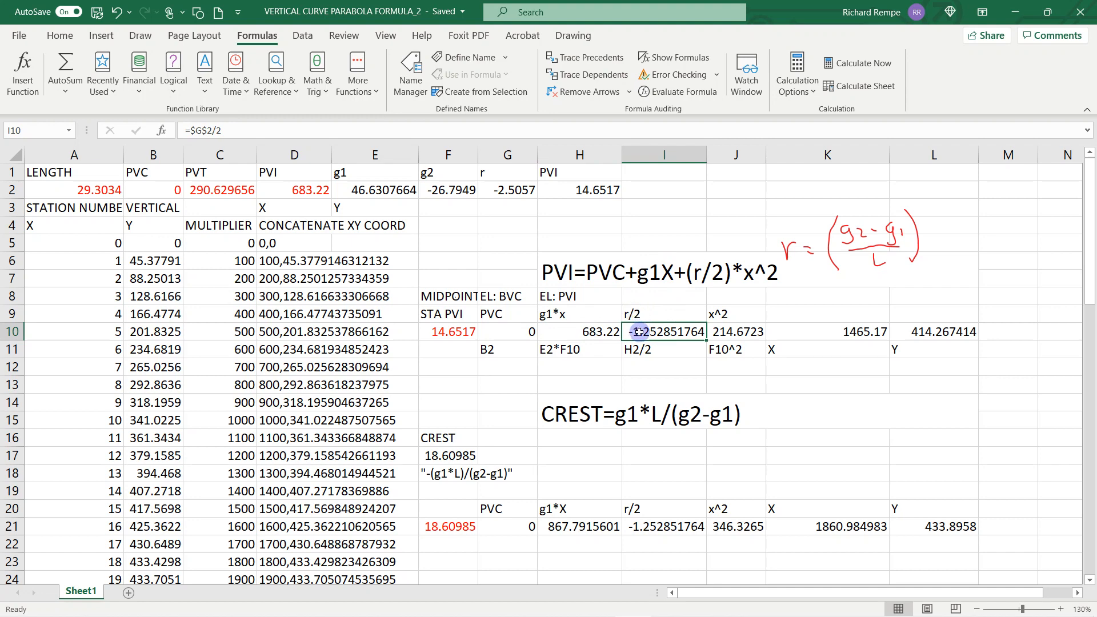
{"action": "left_click", "coordinate": [499, 191]}
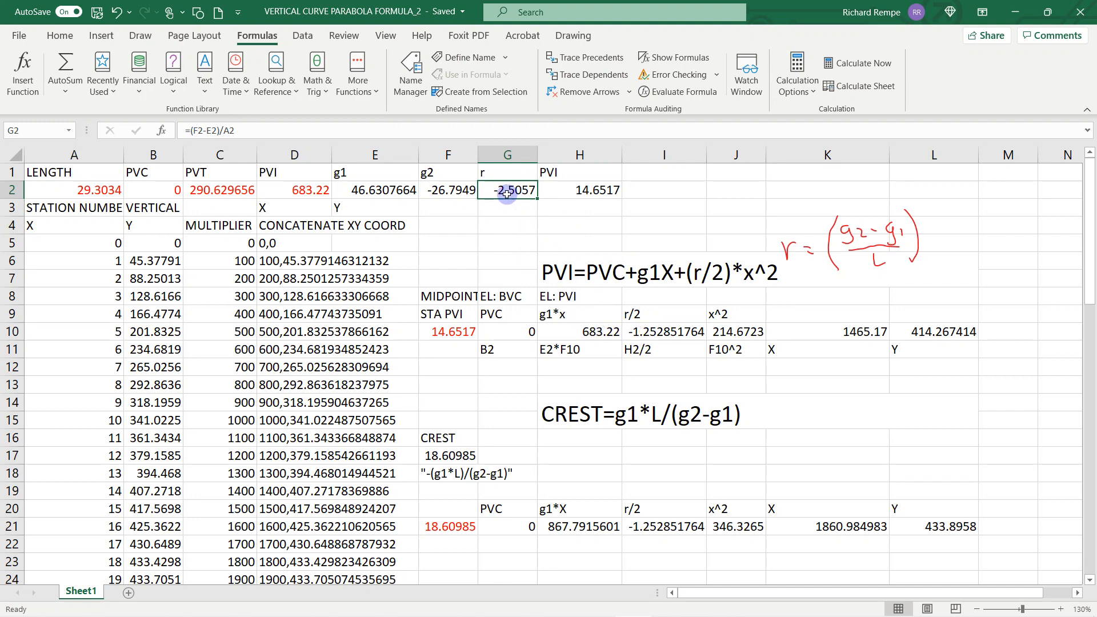
{"action": "left_click", "coordinate": [641, 333]}
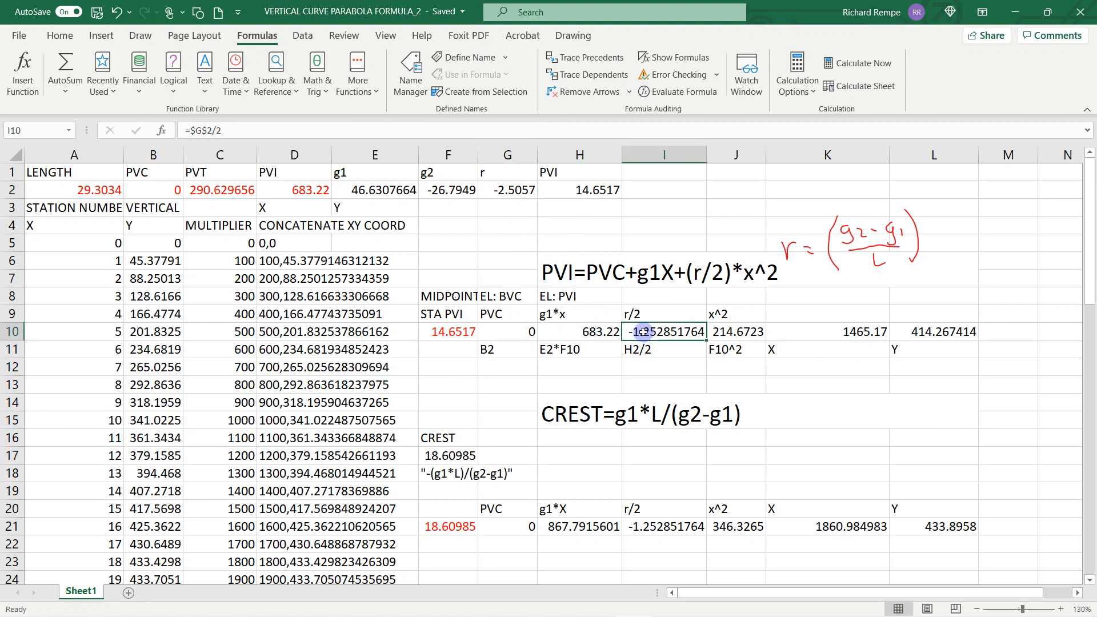
{"action": "double_click", "coordinate": [643, 331]}
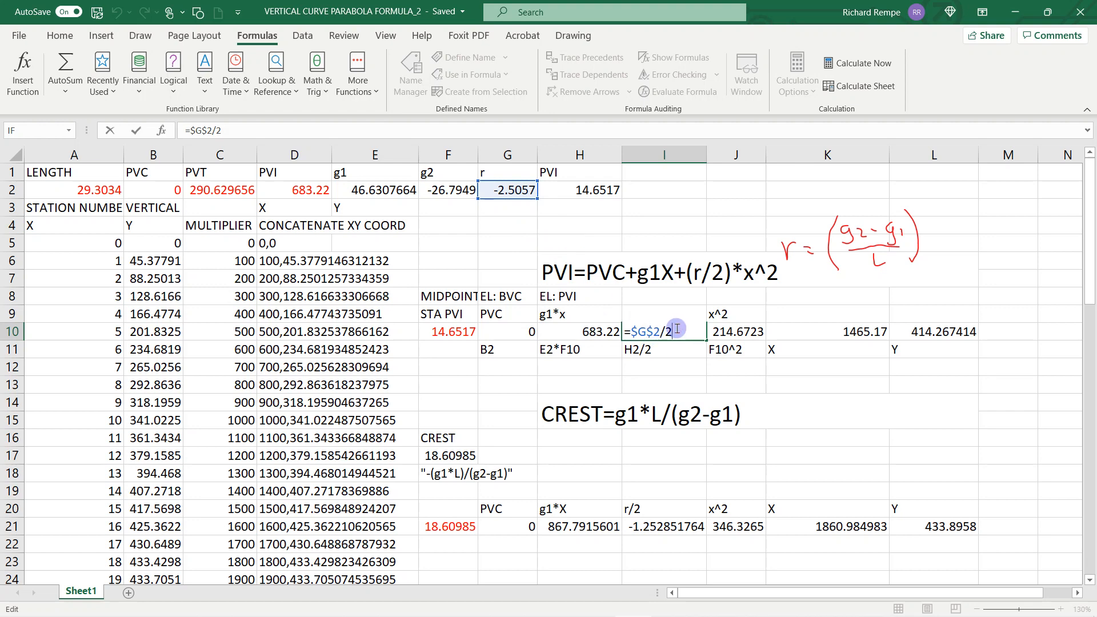
{"action": "left_click", "coordinate": [676, 350]}
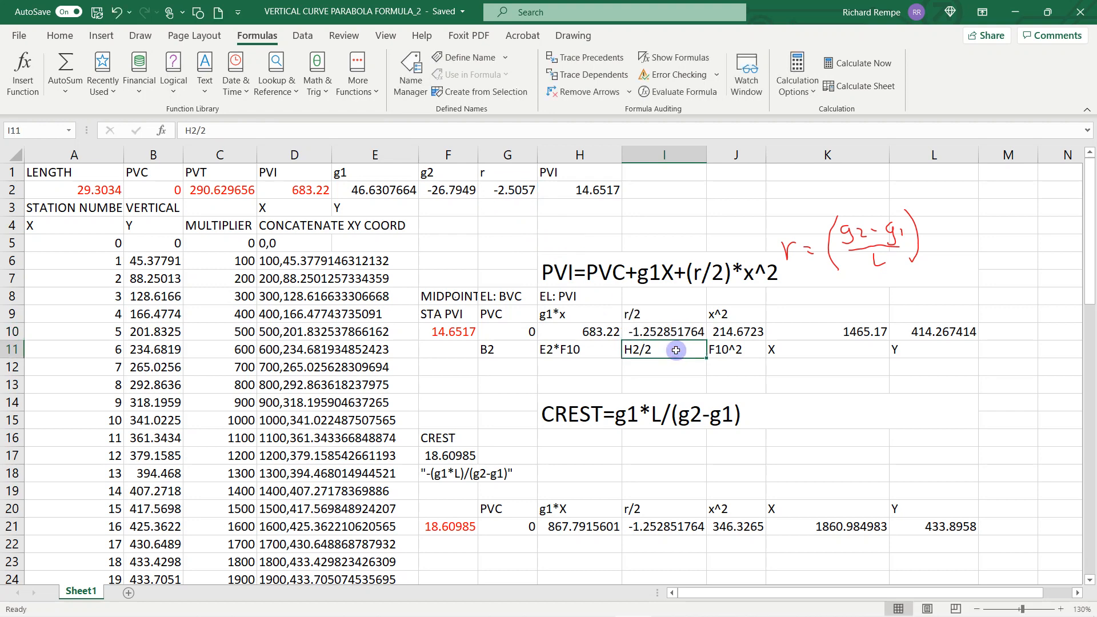
Examine the x^2 formula in J10 with its cell reference highlighted, leaving the formula unedited.
{"action": "scroll", "coordinate": [681, 350], "scroll_direction": "up", "scroll_amount": 4, "text": "ctrl"}
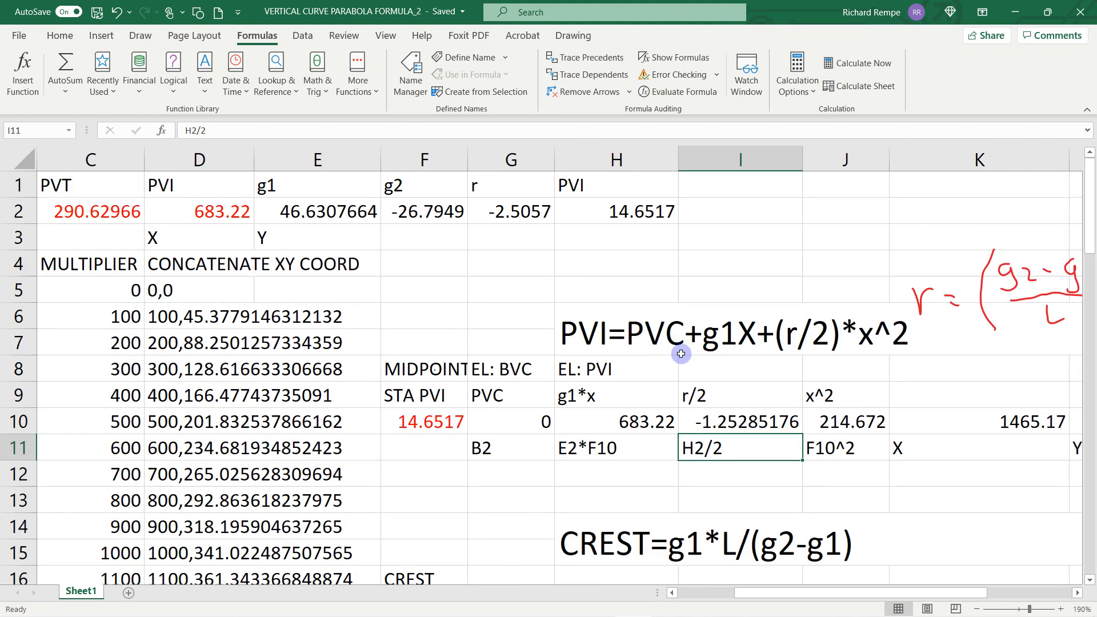
{"action": "left_click", "coordinate": [834, 424]}
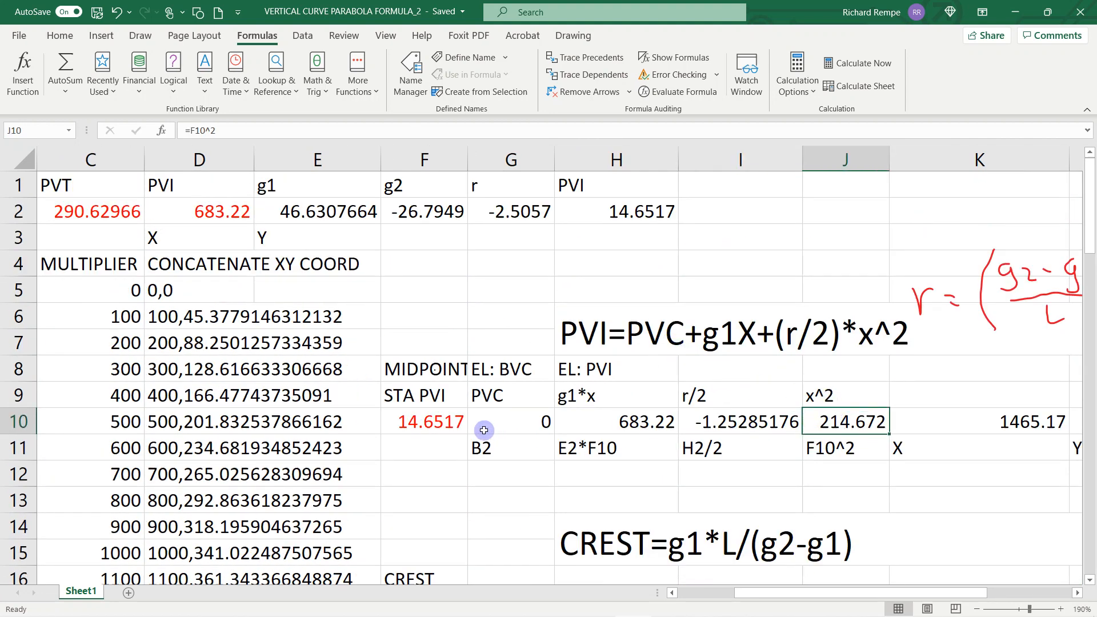
{"action": "double_click", "coordinate": [860, 421]}
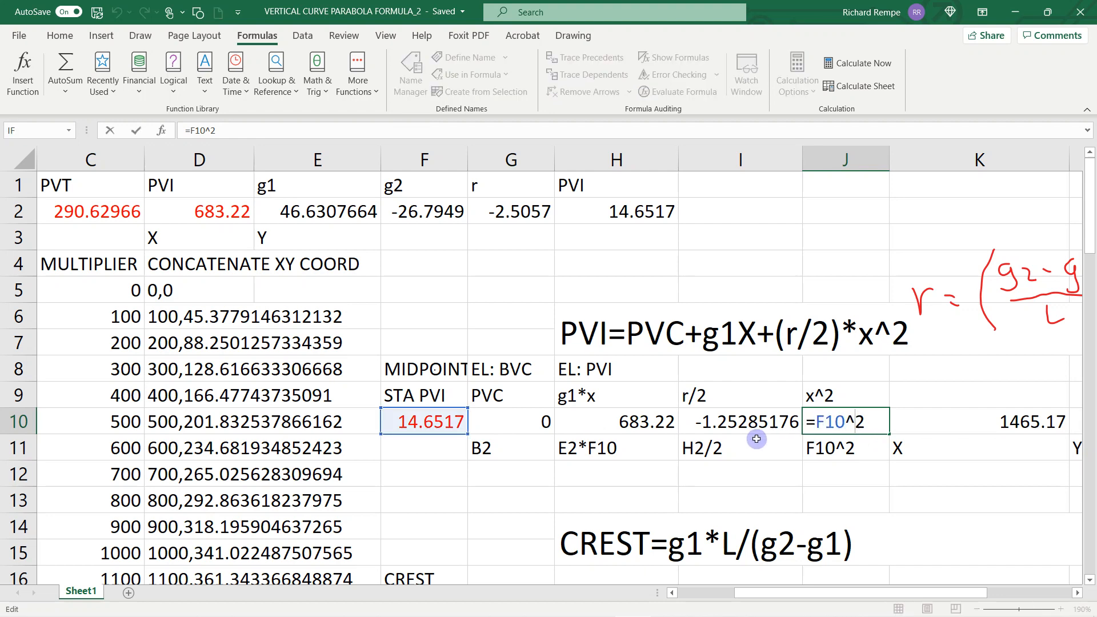
{"action": "key", "text": "Escape"}
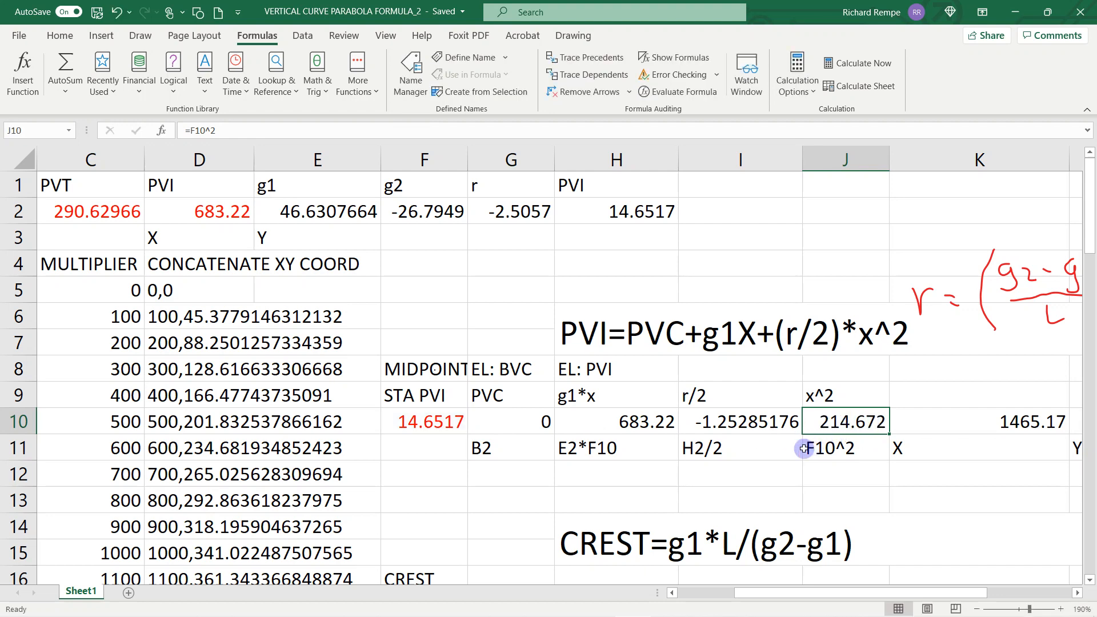
Examine the midpoint X and Y coordinate formulas in K10 and L10 with their cell references highlighted, leaving both unedited.
{"action": "scroll", "coordinate": [800, 448], "scroll_direction": "down", "scroll_amount": 1}
{"action": "scroll", "coordinate": [811, 452], "scroll_direction": "down", "scroll_amount": 3, "text": "ctrl"}
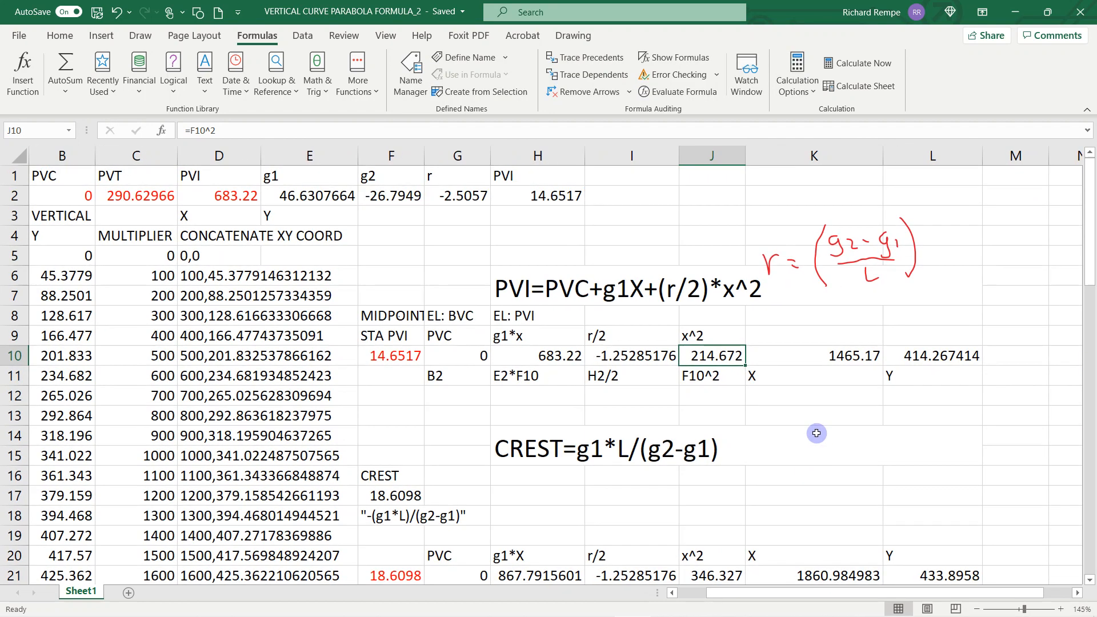
{"action": "left_click", "coordinate": [846, 357]}
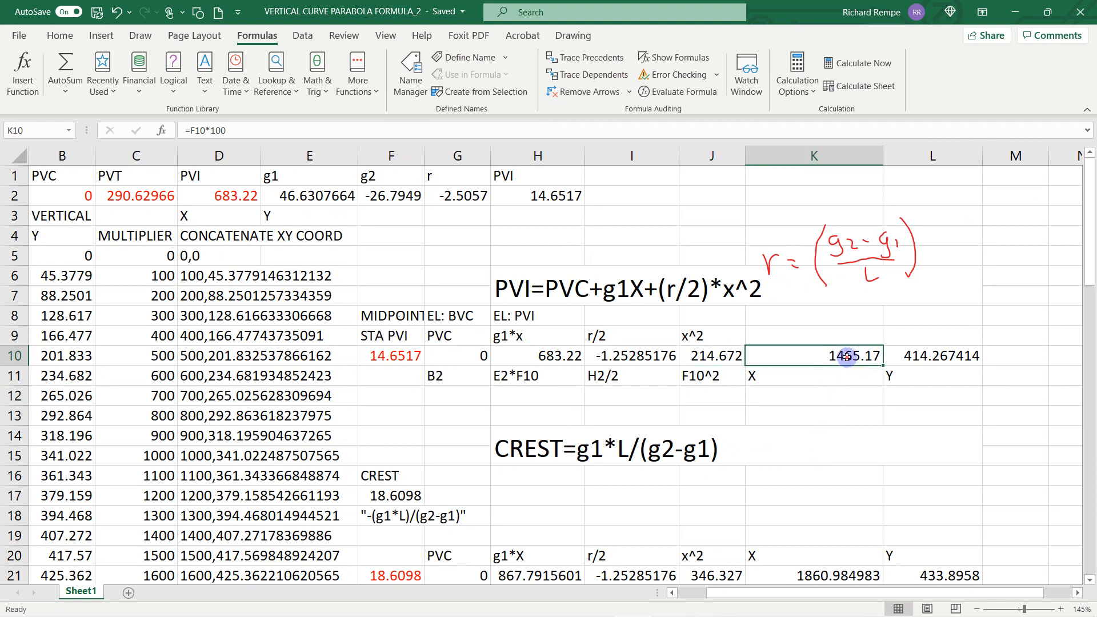
{"action": "double_click", "coordinate": [847, 357]}
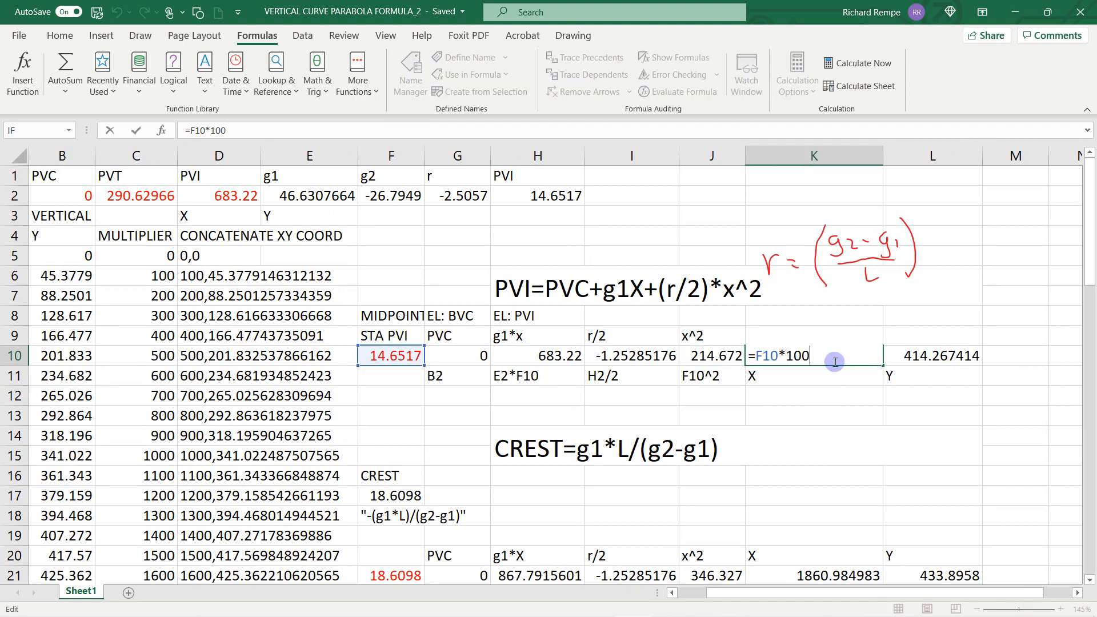
{"action": "key", "text": "Escape"}
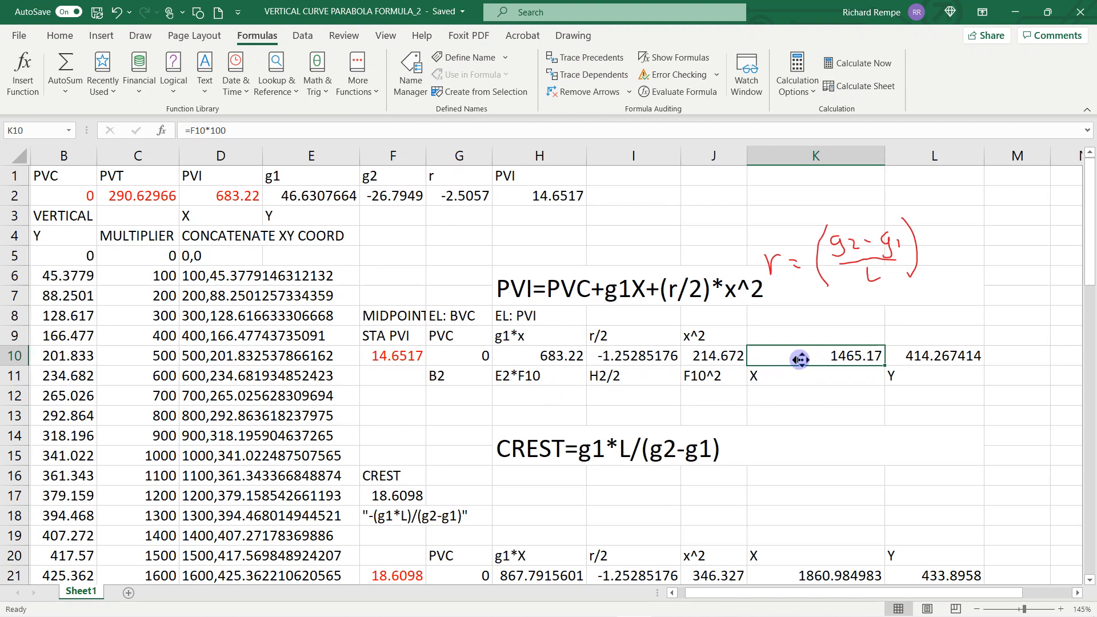
{"action": "scroll", "coordinate": [761, 350], "scroll_direction": "left", "scroll_amount": 3}
{"action": "scroll", "coordinate": [778, 350], "scroll_direction": "right", "scroll_amount": 3}
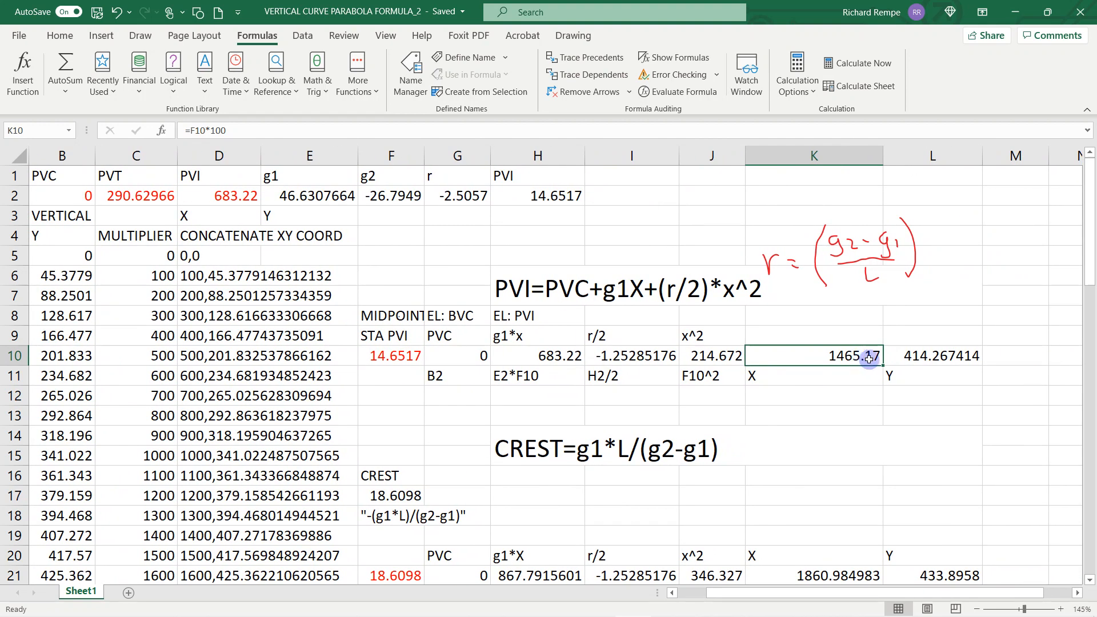
{"action": "left_click", "coordinate": [924, 354]}
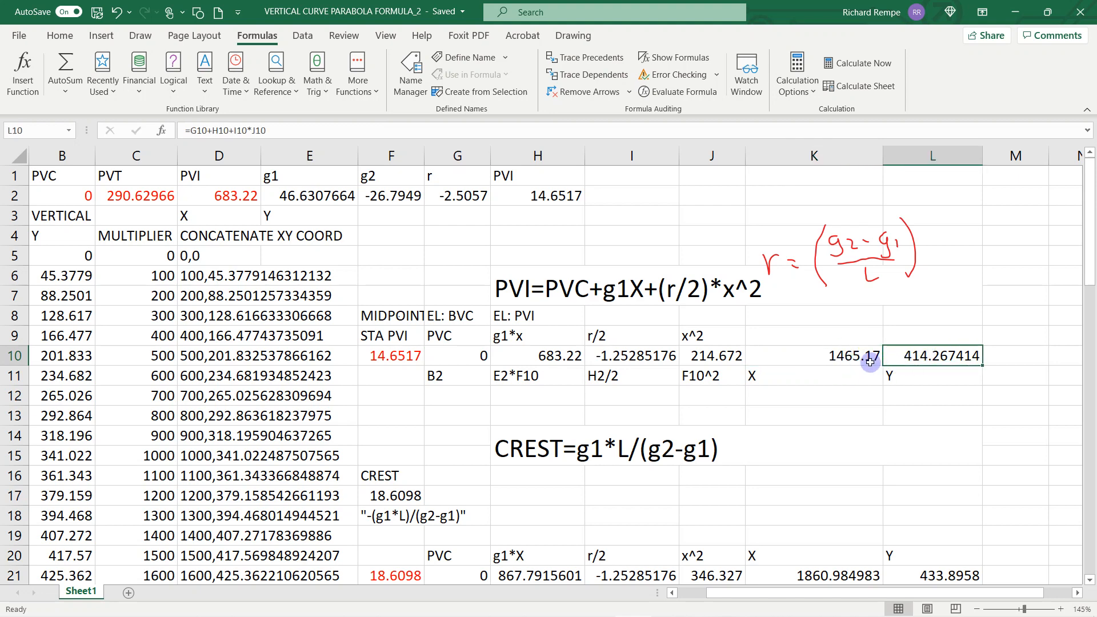
{"action": "double_click", "coordinate": [912, 355]}
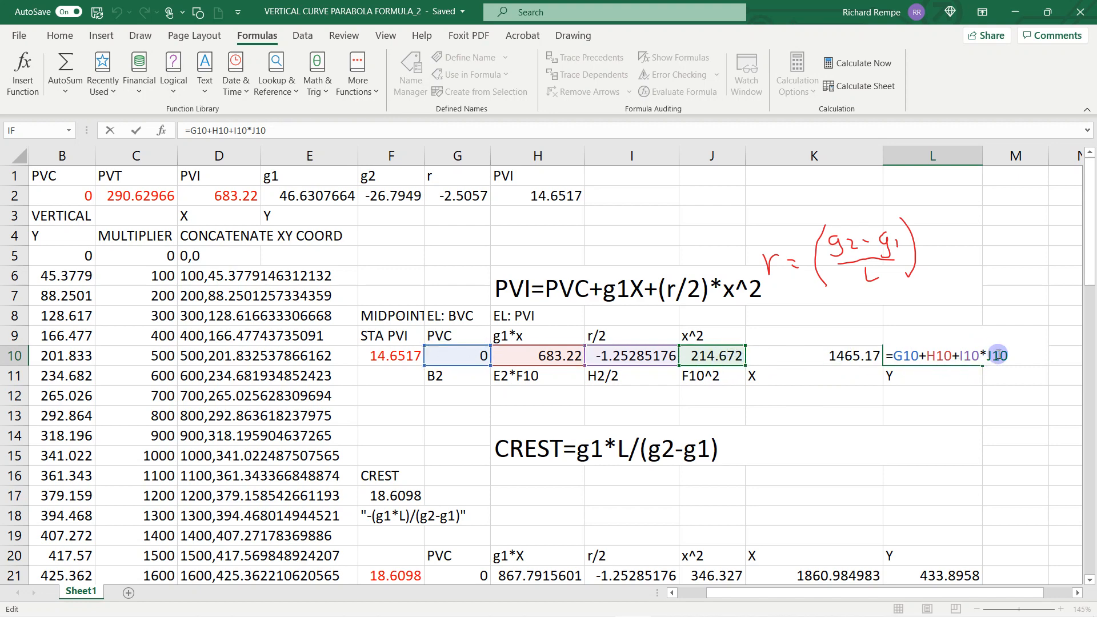
{"action": "key", "text": "Return"}
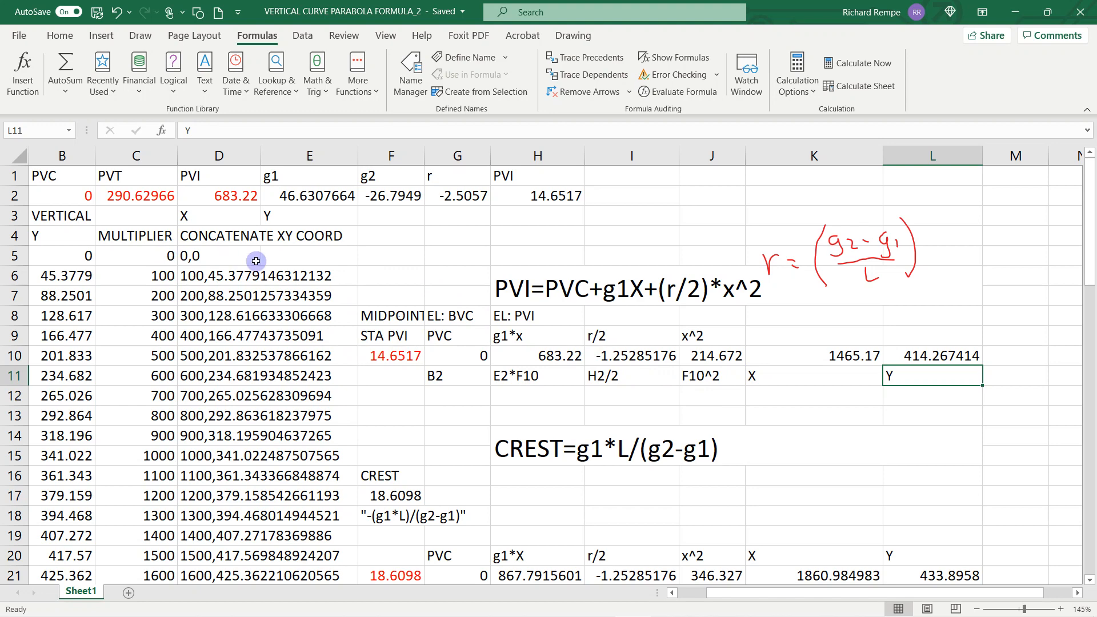
Examine the vertical Y formulas in B6 and B5, highlighting the cell references of B5 without editing it.
{"action": "scroll", "coordinate": [189, 306], "scroll_direction": "left", "scroll_amount": 1}
{"action": "scroll", "coordinate": [189, 305], "scroll_direction": "left", "scroll_amount": 2}
{"action": "left_click", "coordinate": [179, 276]}
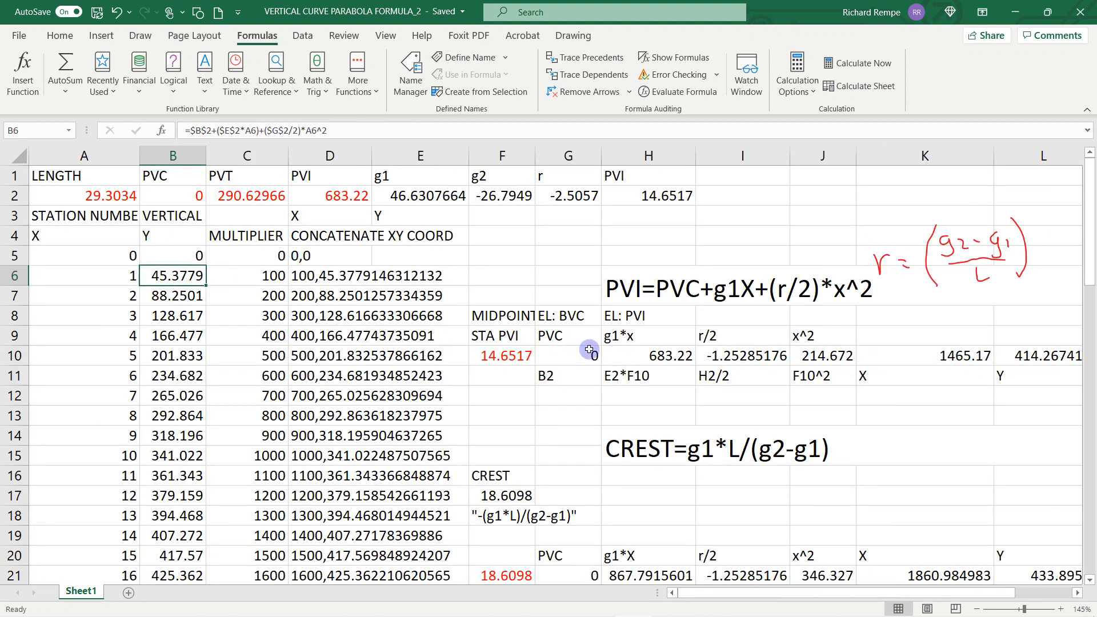
{"action": "left_click", "coordinate": [180, 258]}
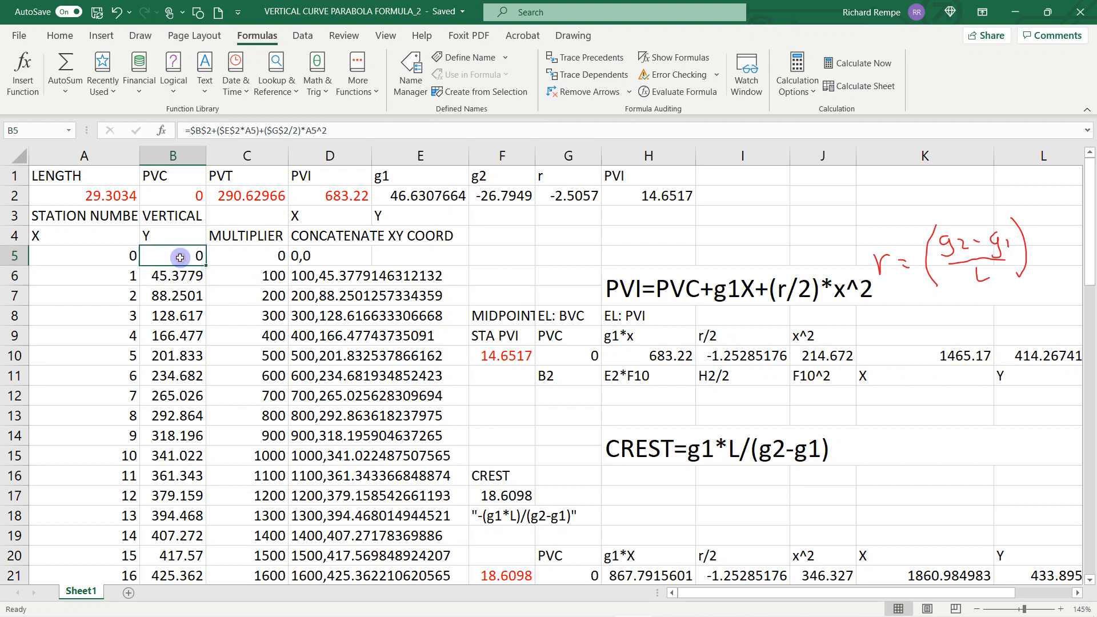
{"action": "double_click", "coordinate": [180, 257]}
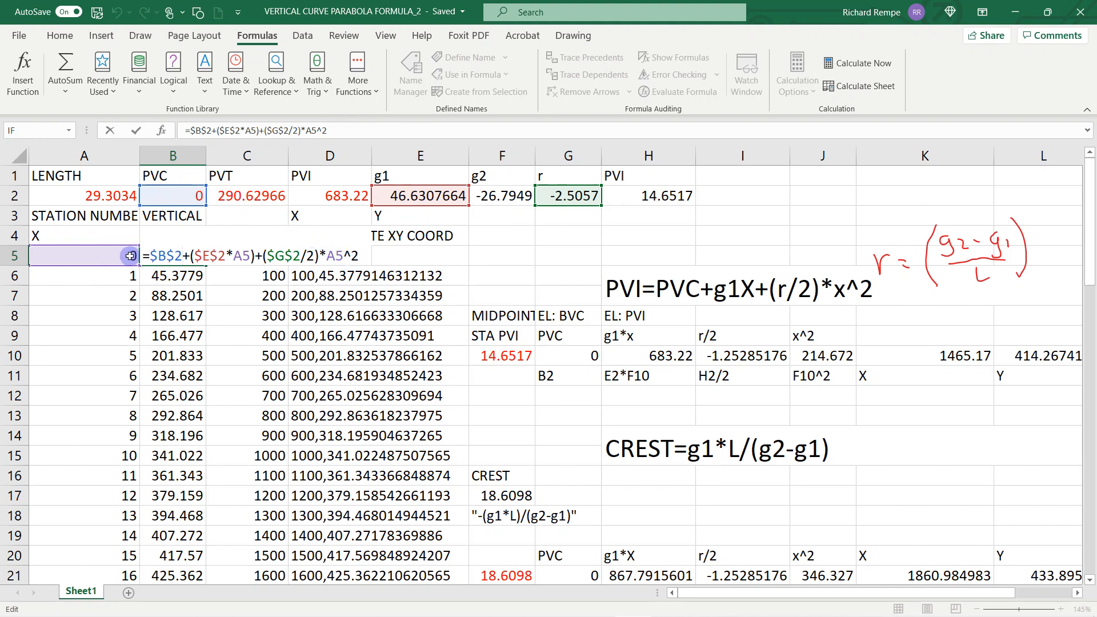
{"action": "key", "text": "Return"}
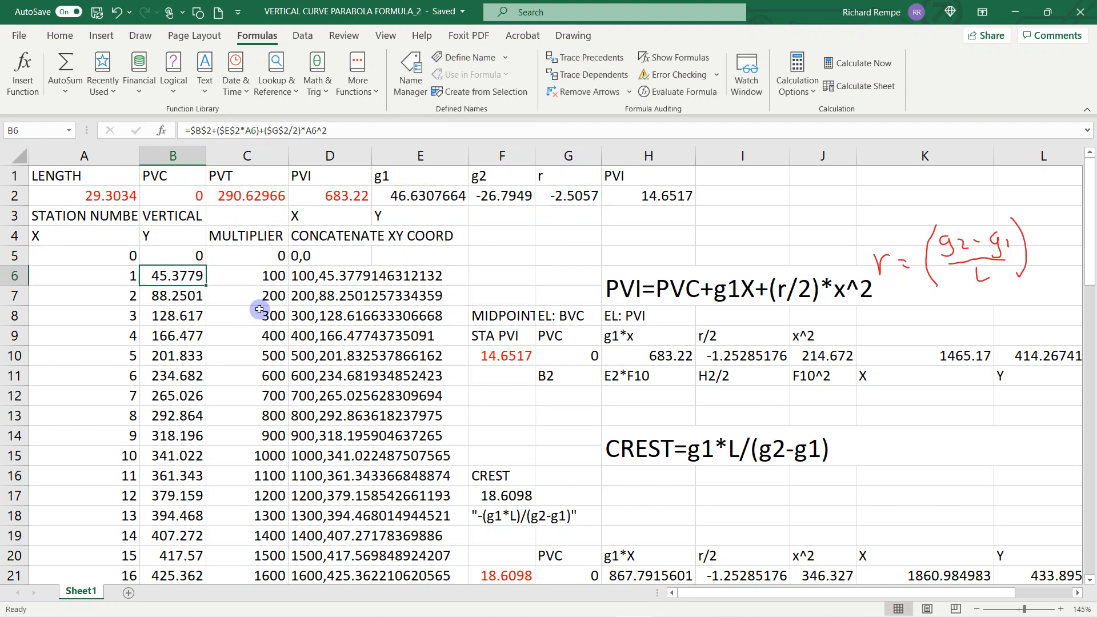
{"action": "left_click", "coordinate": [189, 255]}
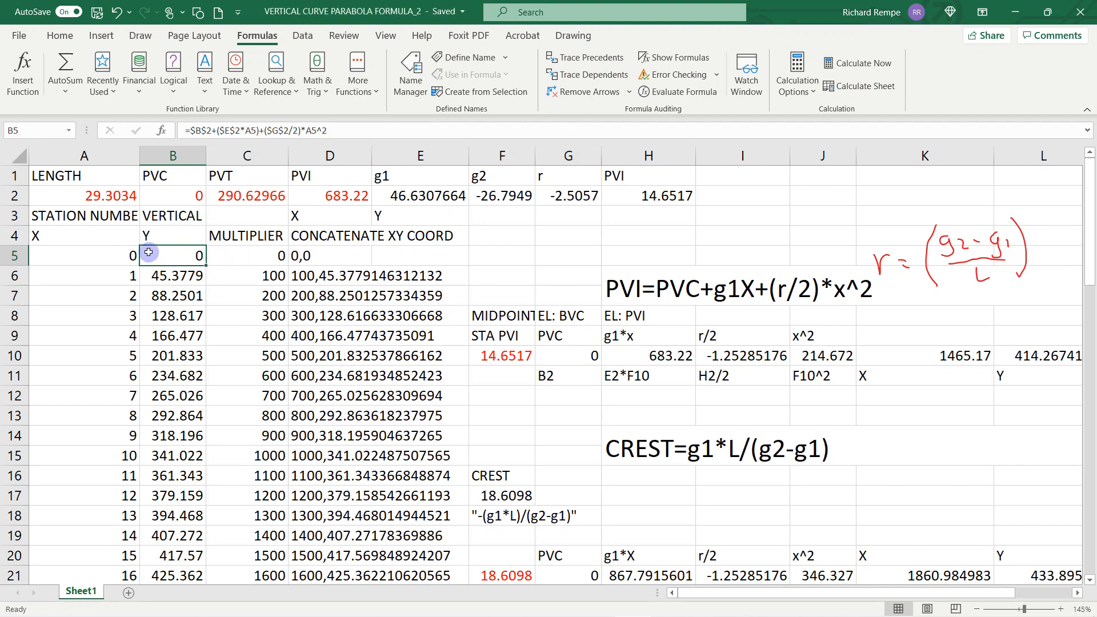
Examine the multiplier formula in C5 and the concatenated XY coordinate formula in D5.
{"action": "left_click", "coordinate": [236, 259]}
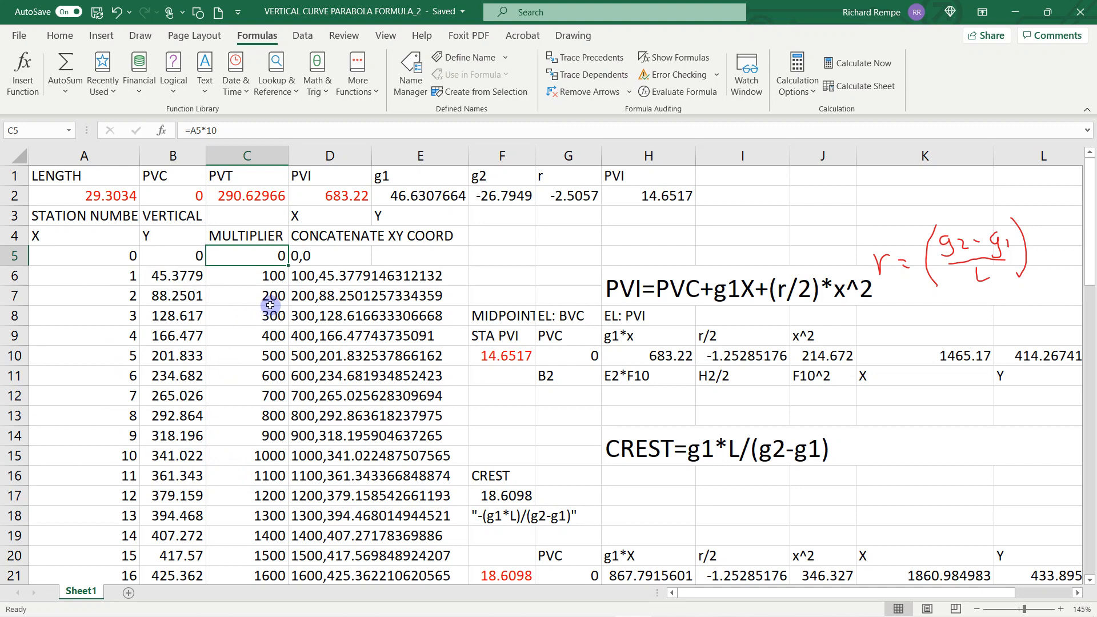
{"action": "left_click", "coordinate": [295, 255]}
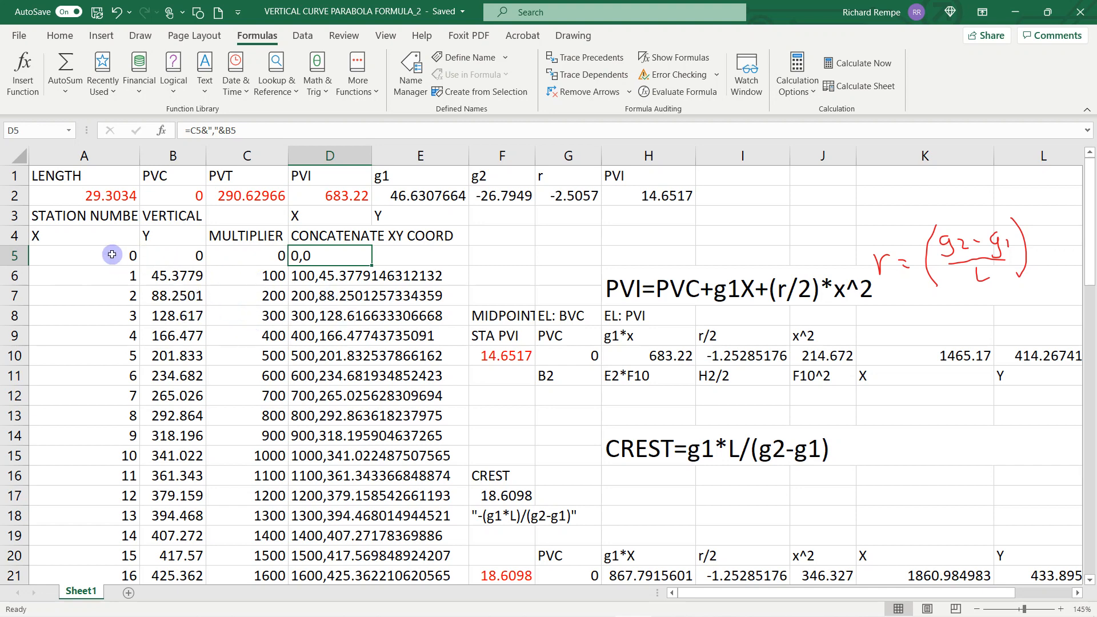
{"action": "left_click", "coordinate": [267, 256]}
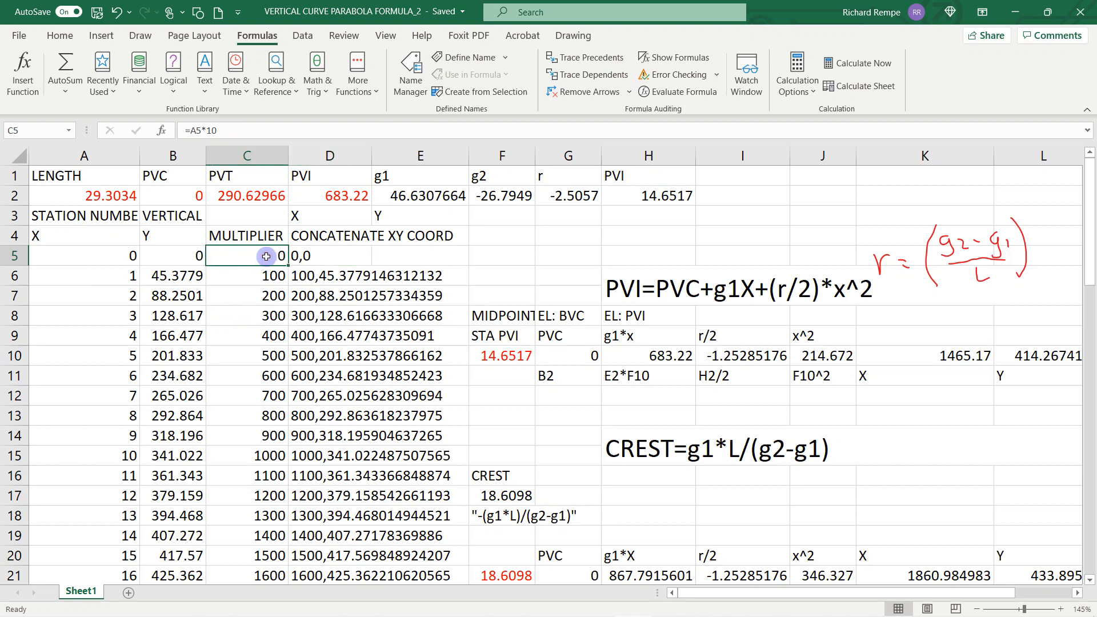
{"action": "left_click", "coordinate": [300, 256]}
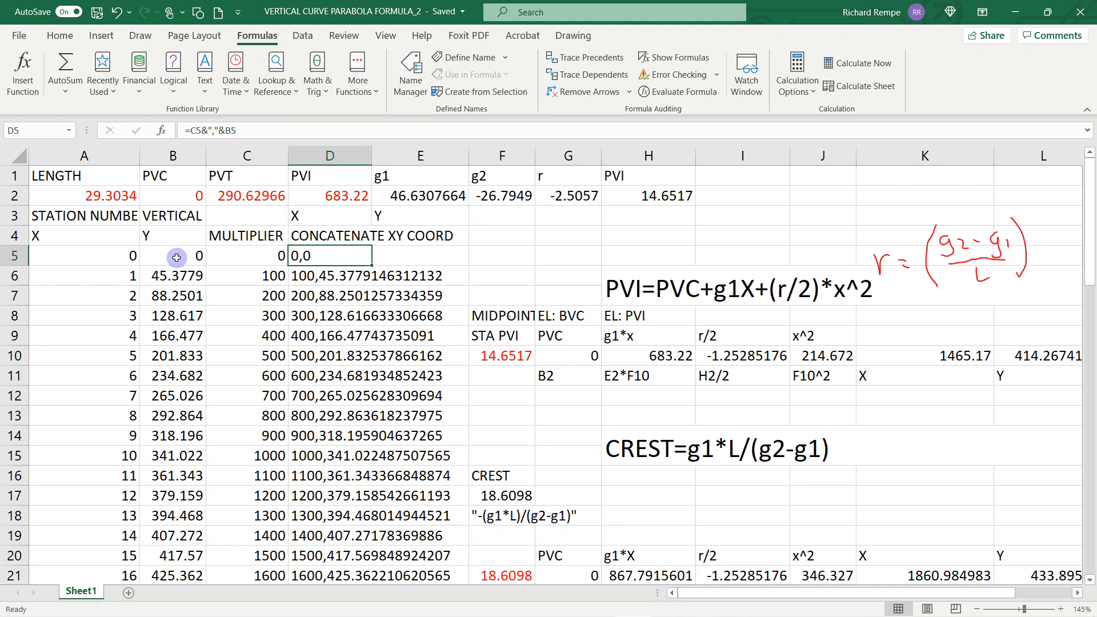
Examine the row 7 formulas in B7, C7 and D7, and compare the concatenated coordinates in D6 and D5.
{"action": "left_click", "coordinate": [200, 296]}
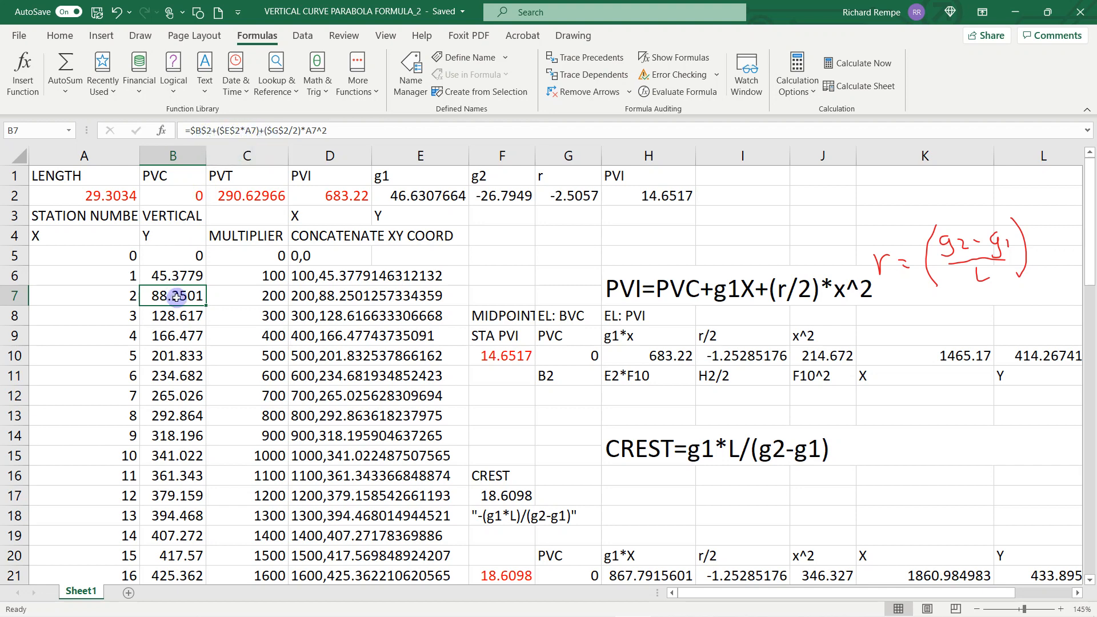
{"action": "left_click", "coordinate": [261, 295]}
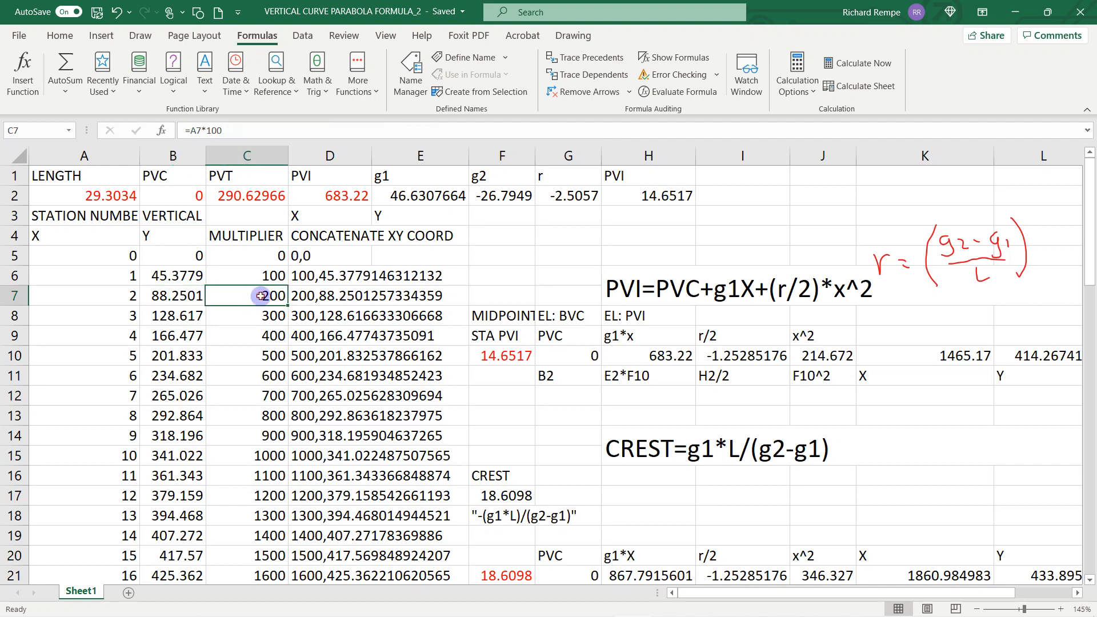
{"action": "left_click", "coordinate": [303, 295]}
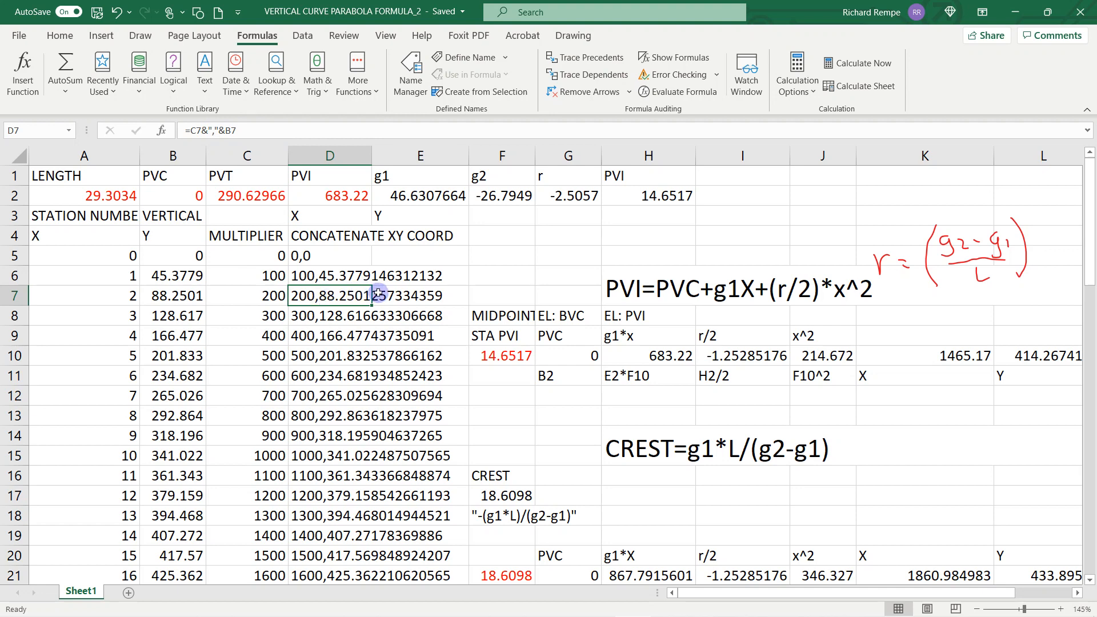
{"action": "left_click", "coordinate": [345, 277]}
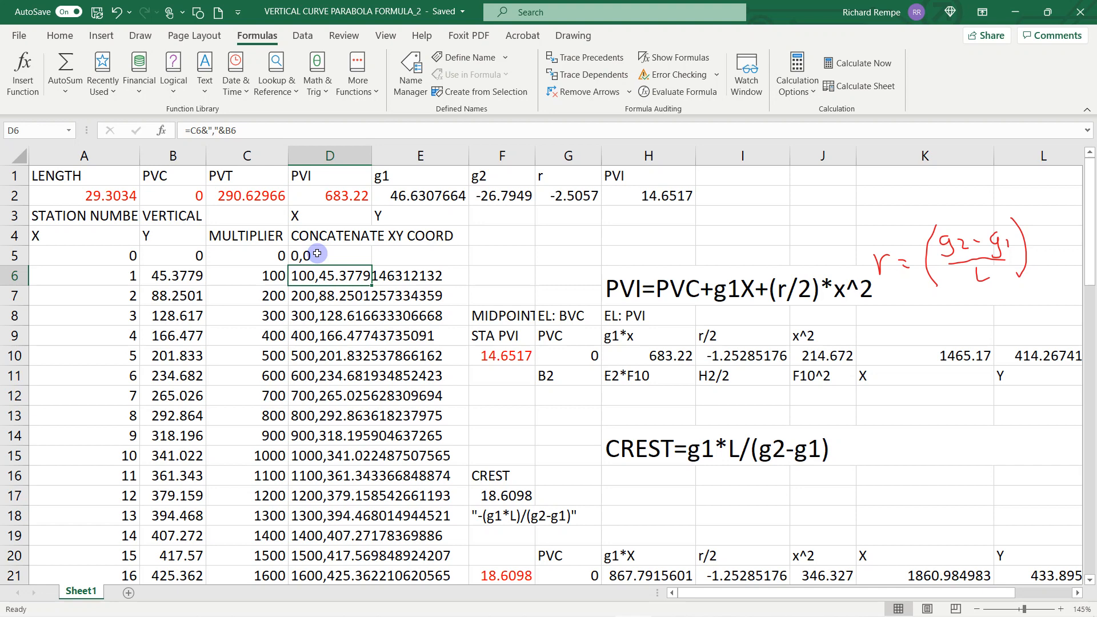
{"action": "left_click", "coordinate": [317, 253]}
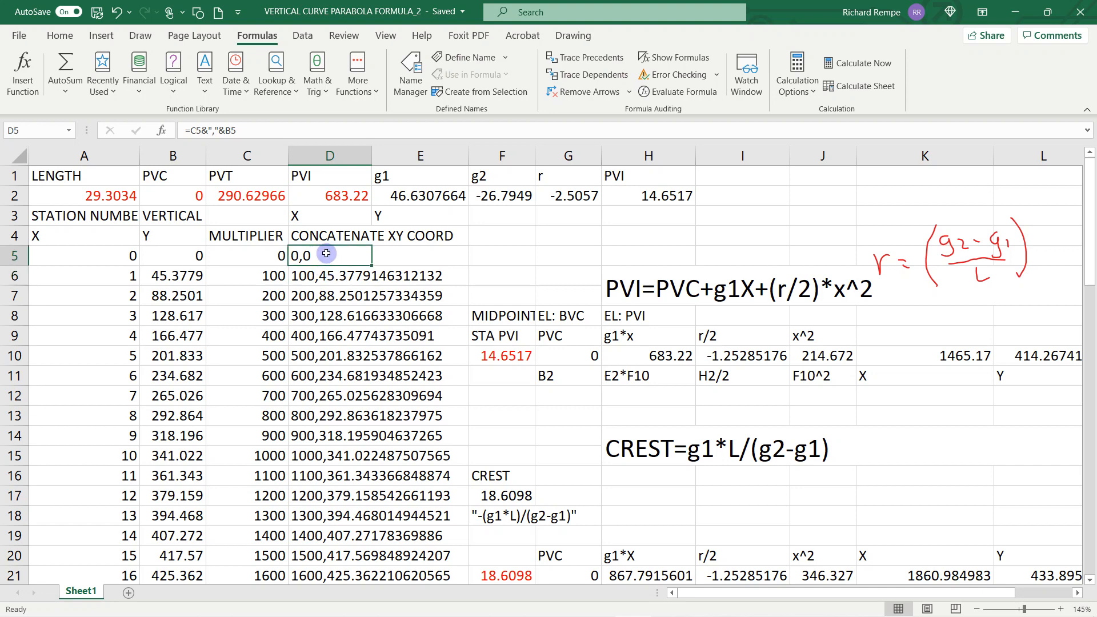
Review the station rows, and copy the concatenated XY coordinates in D5:D35.
{"action": "scroll", "coordinate": [320, 254], "scroll_direction": "down", "scroll_amount": 1}
{"action": "scroll", "coordinate": [326, 254], "scroll_direction": "up", "scroll_amount": 1}
{"action": "scroll", "coordinate": [323, 263], "scroll_direction": "down", "scroll_amount": 6}
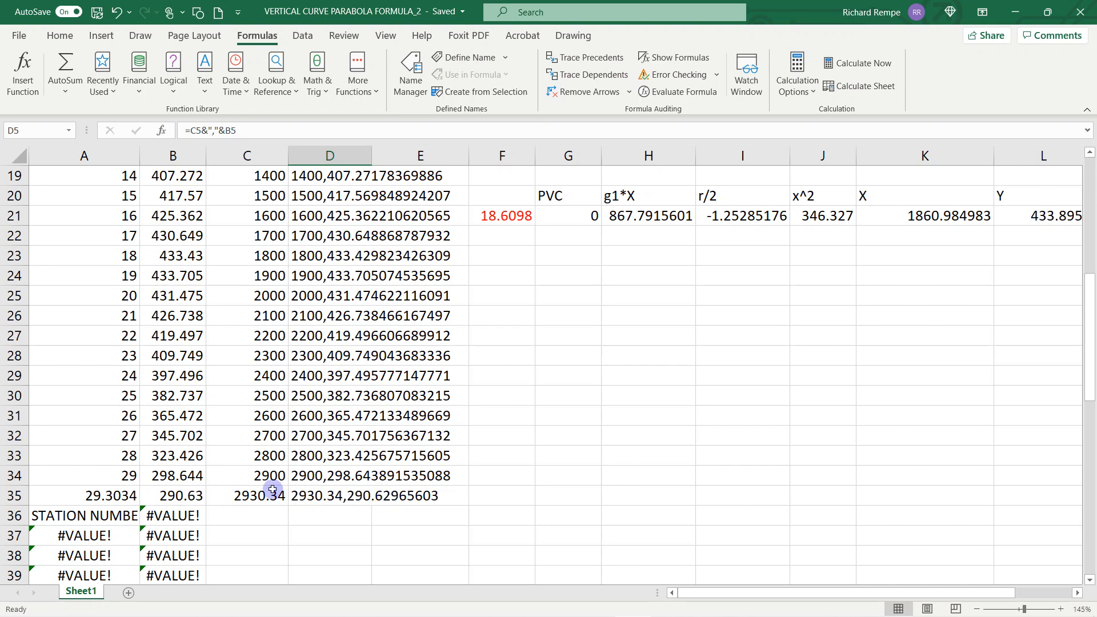
{"action": "scroll", "coordinate": [362, 414], "scroll_direction": "up", "scroll_amount": 4}
{"action": "scroll", "coordinate": [364, 438], "scroll_direction": "up", "scroll_amount": 2}
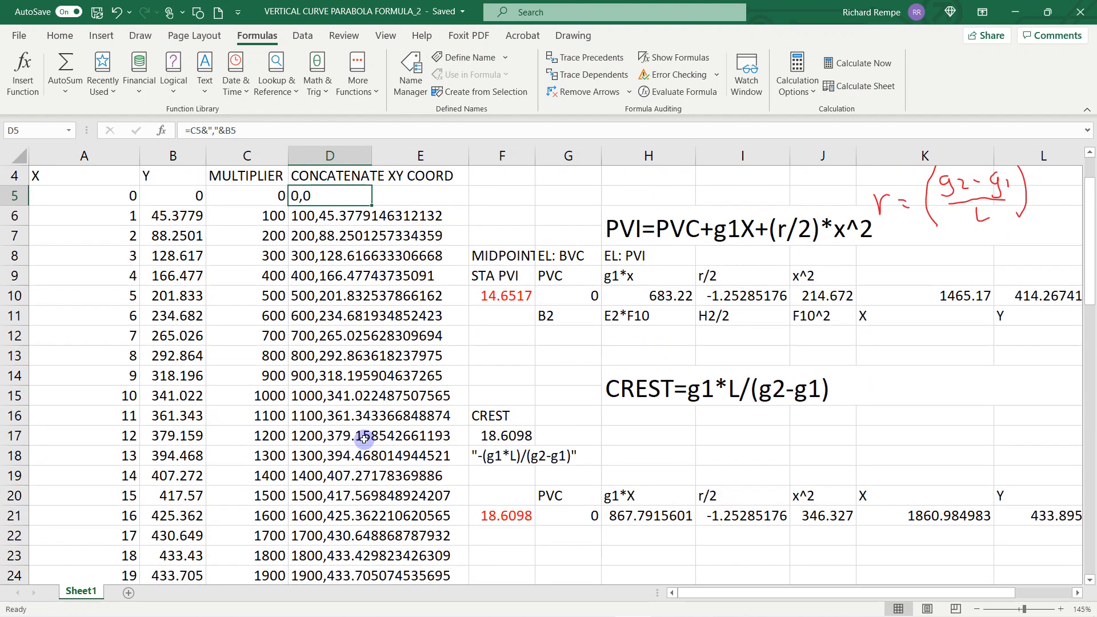
{"action": "scroll", "coordinate": [364, 439], "scroll_direction": "down", "scroll_amount": 3}
{"action": "scroll", "coordinate": [530, 430], "scroll_direction": "up", "scroll_amount": 3}
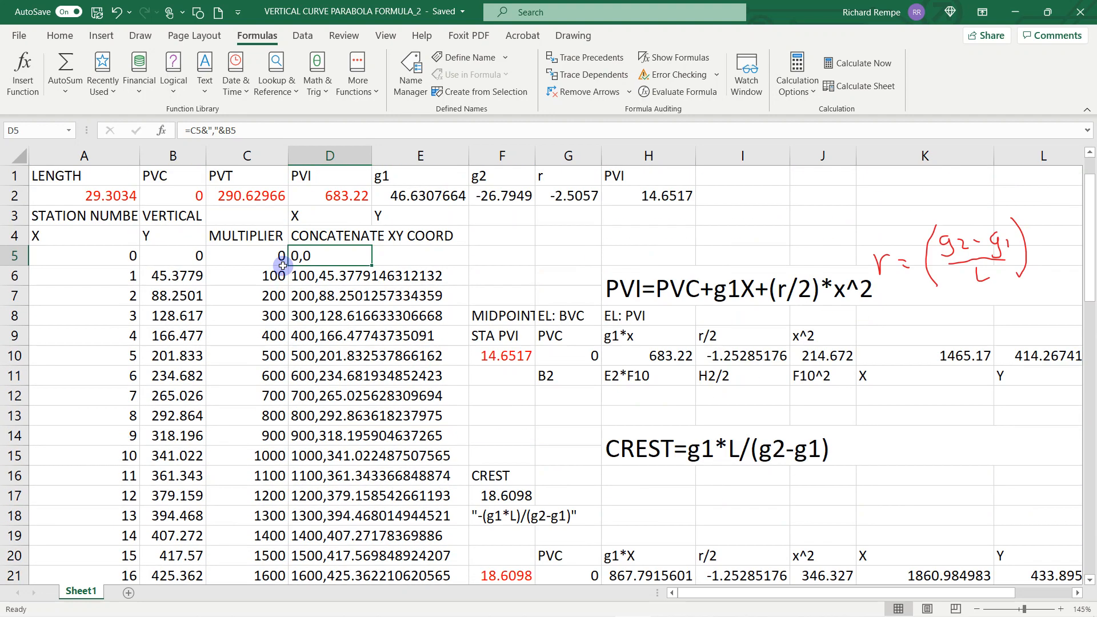
{"action": "left_click_drag", "start_coordinate": [298, 255], "coordinate": [311, 276]}
{"action": "right_click", "coordinate": [321, 231]}
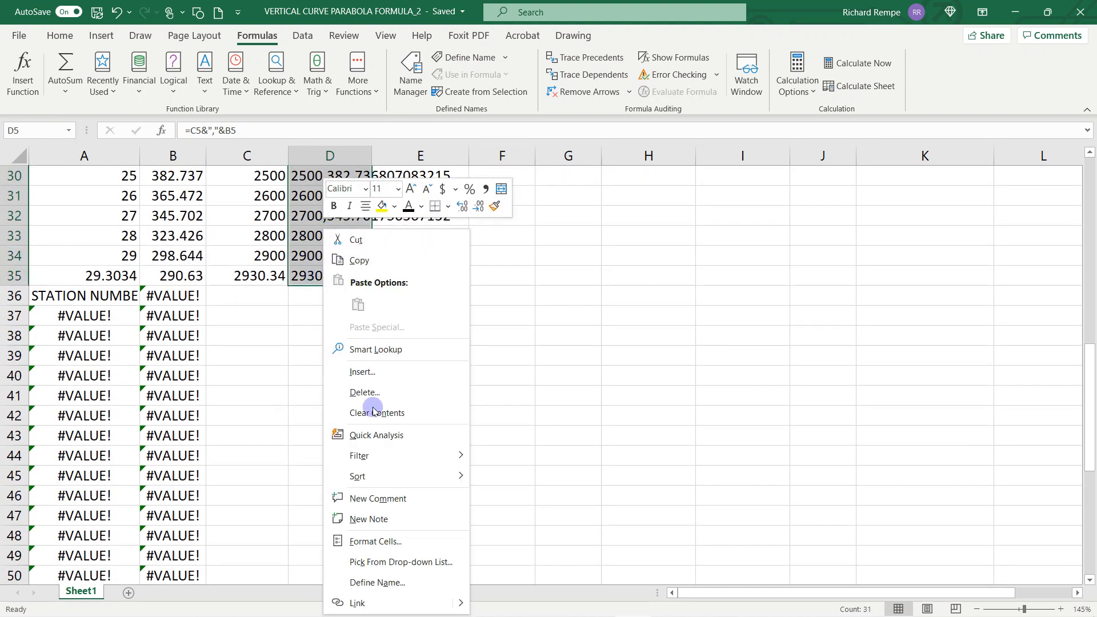
{"action": "left_click", "coordinate": [359, 262]}
{"action": "scroll", "coordinate": [359, 262], "scroll_direction": "up", "scroll_amount": 10}
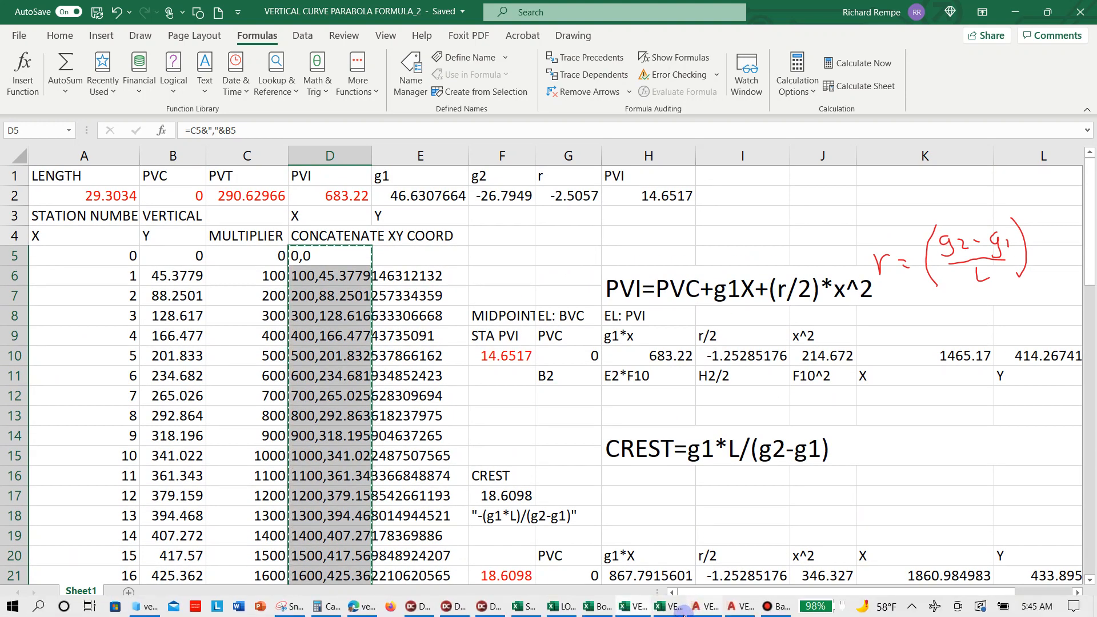
Switch to the VERTICAL CURVE_2.dxf drawing in AutoCAD and delete the existing curve with its station labels using a crossing selection.
{"action": "left_click", "coordinate": [752, 609]}
{"action": "scroll", "coordinate": [627, 439], "scroll_direction": "down", "scroll_amount": 5}
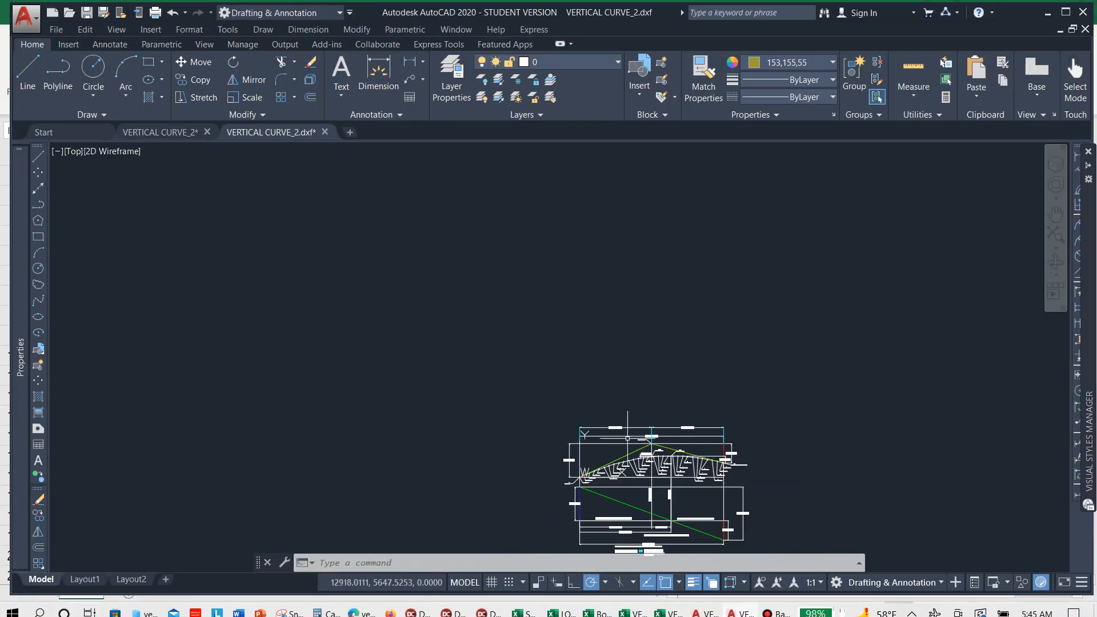
{"action": "middle_click_drag", "start_coordinate": [627, 439], "coordinate": [510, 344]}
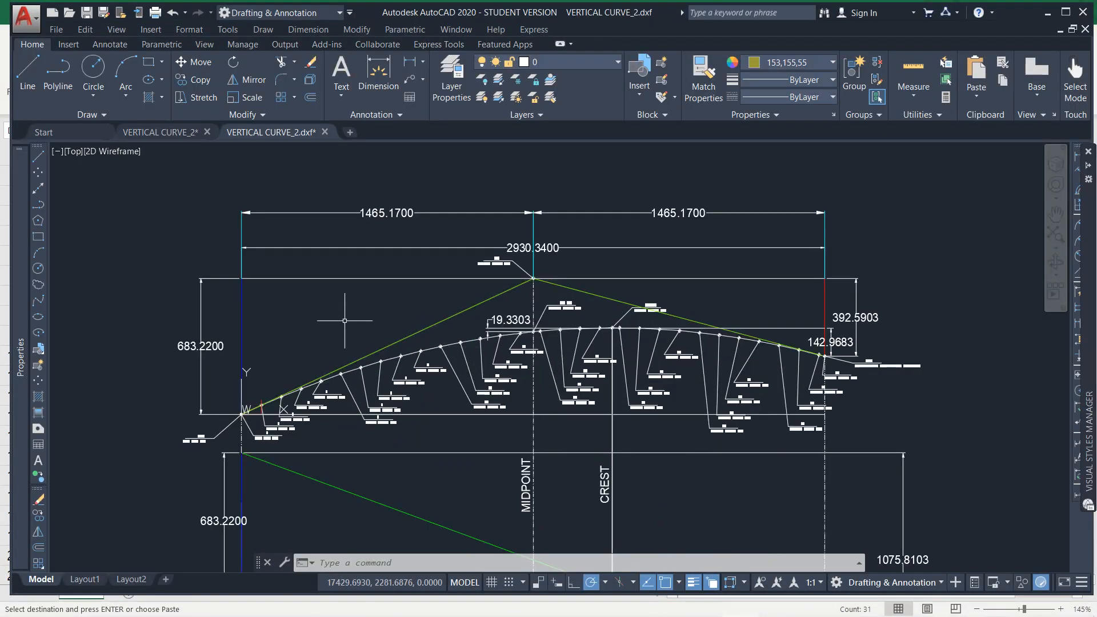
{"action": "left_click", "coordinate": [229, 294]}
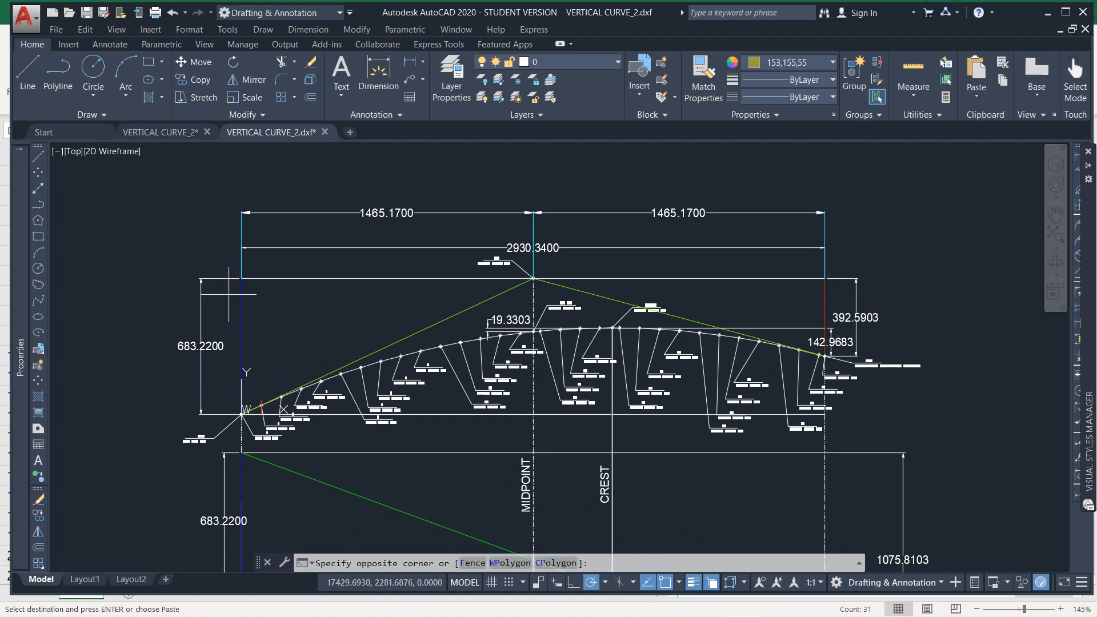
{"action": "left_click", "coordinate": [925, 440]}
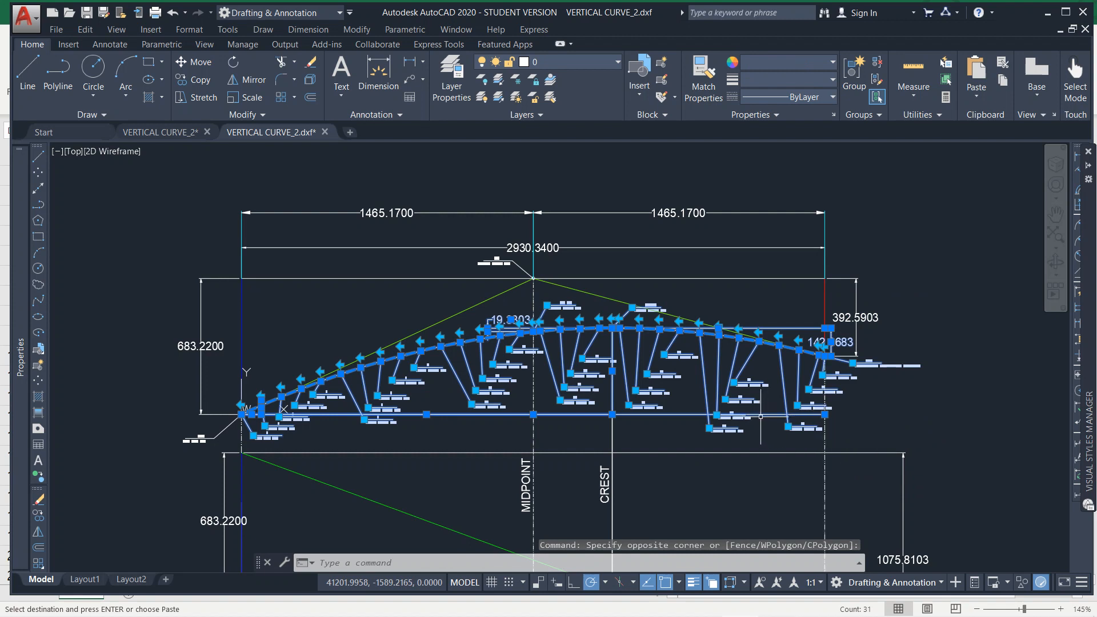
{"action": "key", "text": "Delete"}
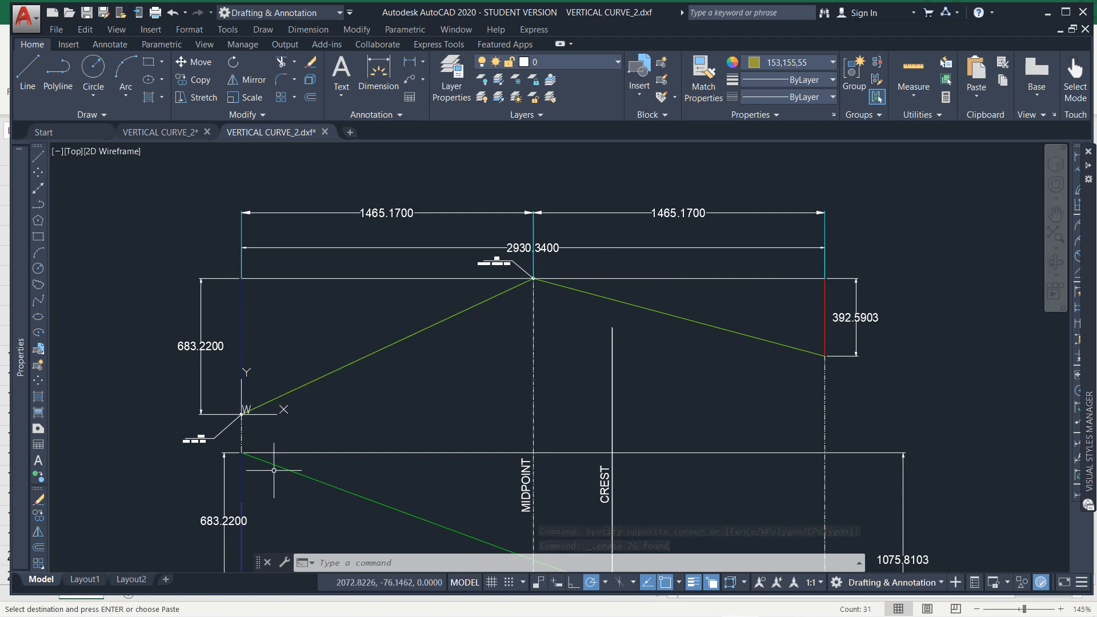
Draw a polyline through the copied XY coordinates, from 0,0 to 2930.34,290.62965603.
{"action": "scroll", "coordinate": [230, 418], "scroll_direction": "up", "scroll_amount": 5}
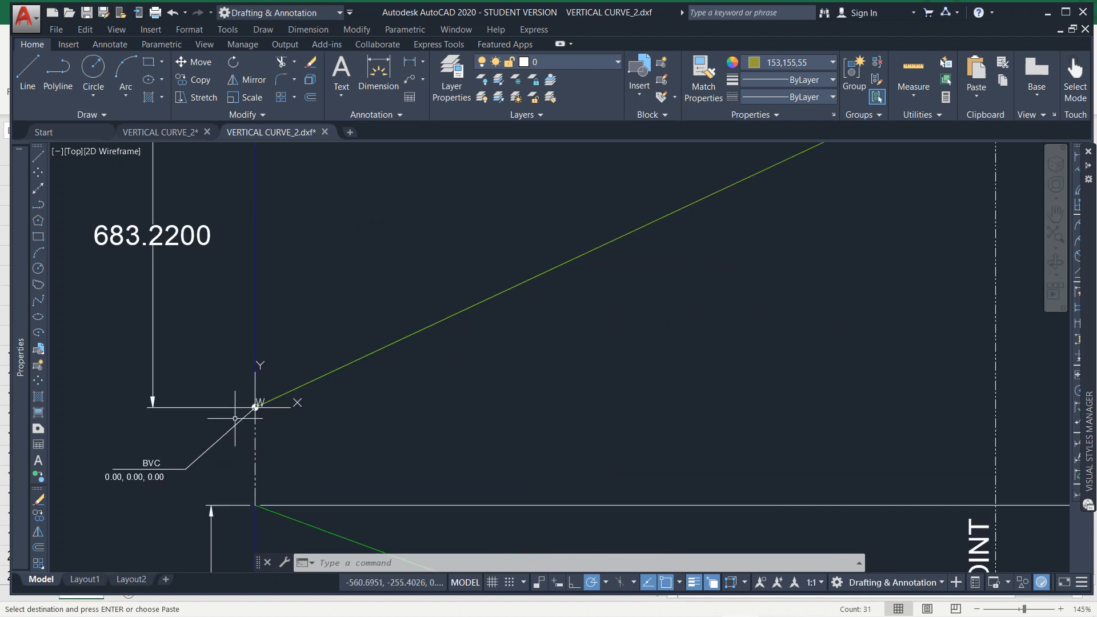
{"action": "scroll", "coordinate": [298, 392], "scroll_direction": "down", "scroll_amount": 5}
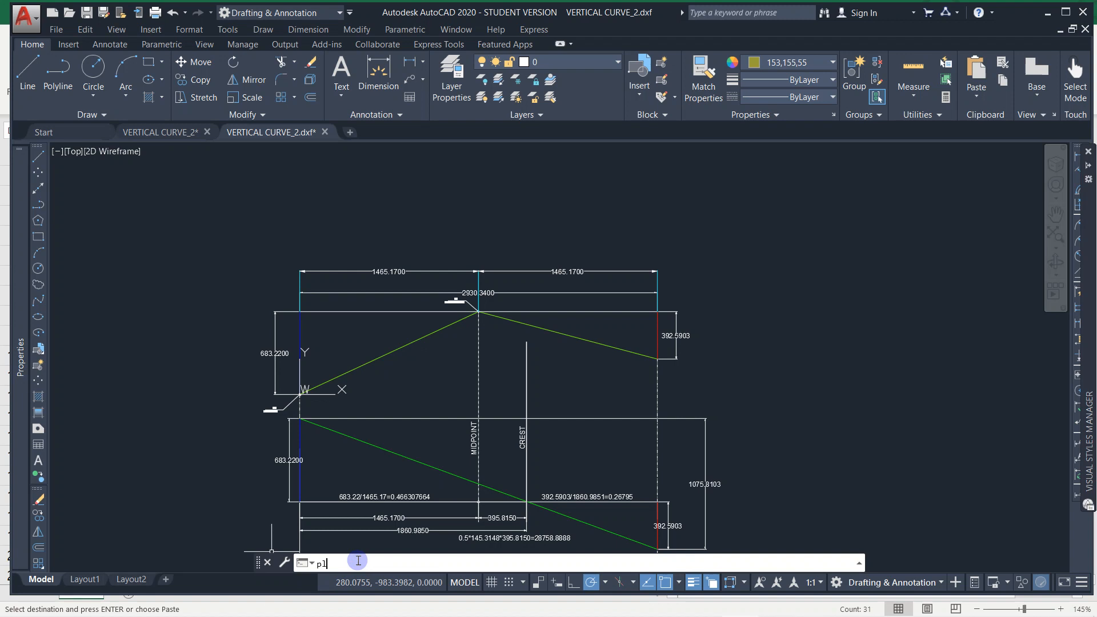
{"action": "key", "text": "Return"}
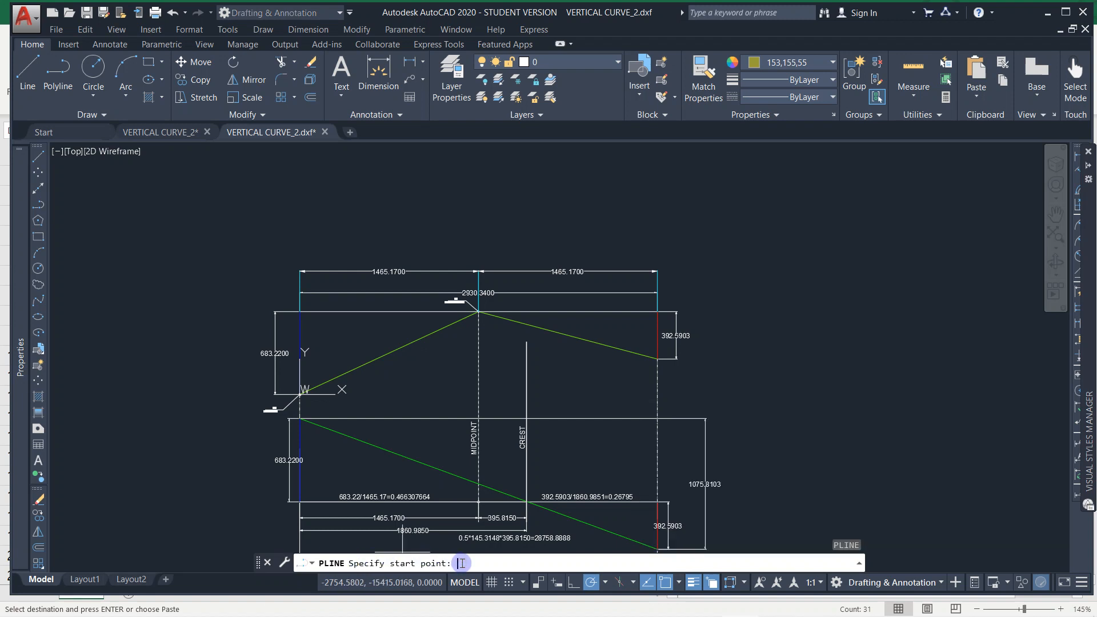
{"action": "key", "text": "ctrl+v"}
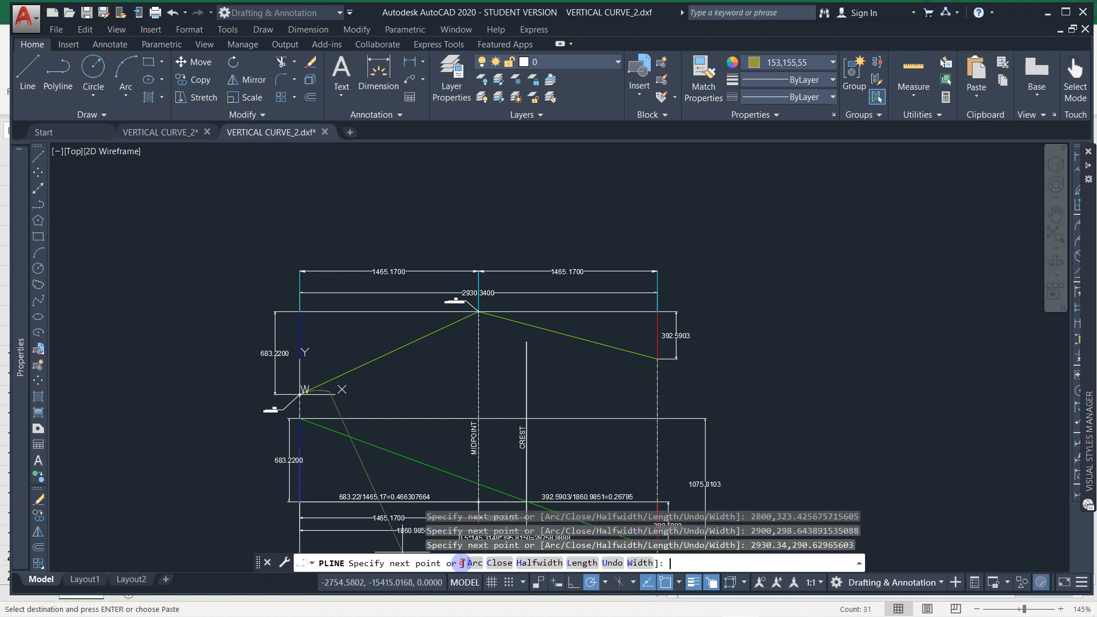
{"action": "key", "text": "Return"}
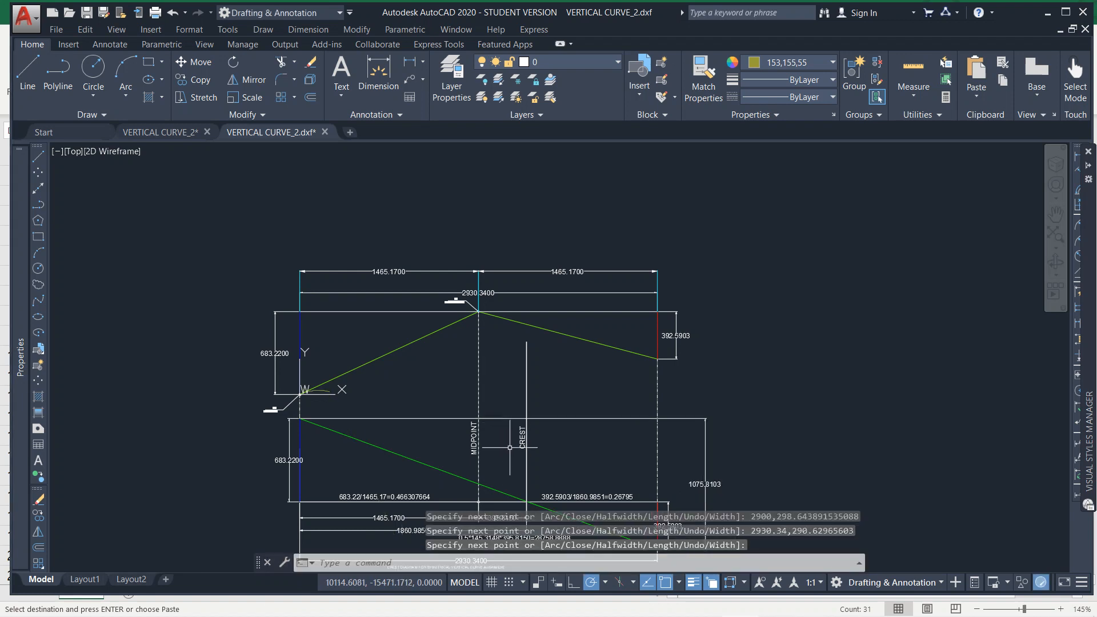
{"action": "key", "text": "Escape"}
{"action": "scroll", "coordinate": [452, 446], "scroll_direction": "down", "scroll_amount": 3}
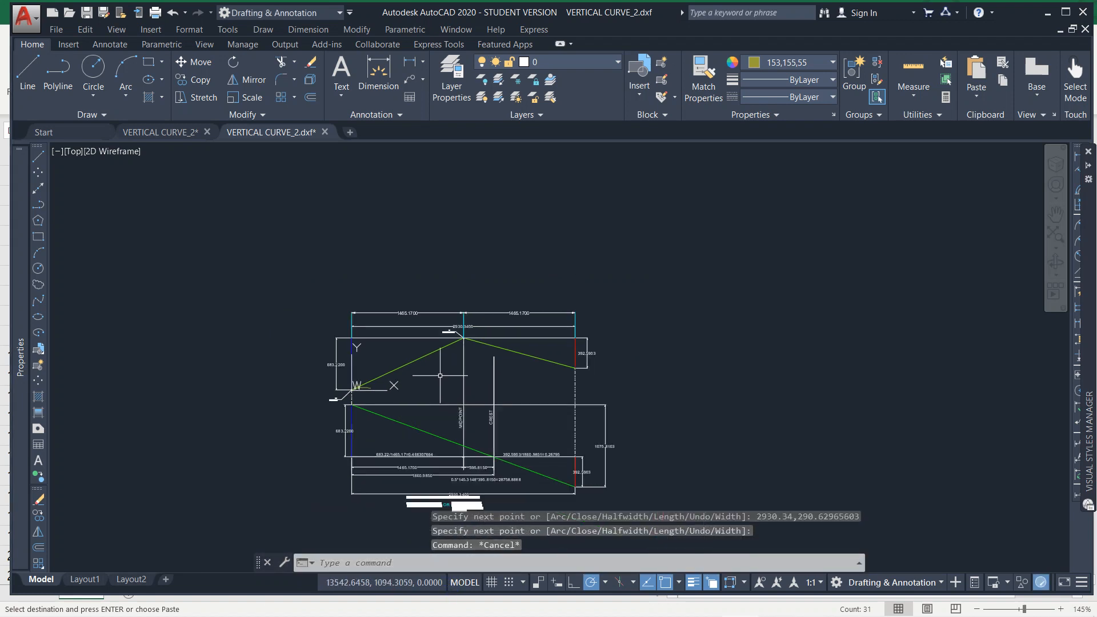
Draw a second polyline over the first by pasting the same copied coordinates as its points.
{"action": "left_click", "coordinate": [432, 567]}
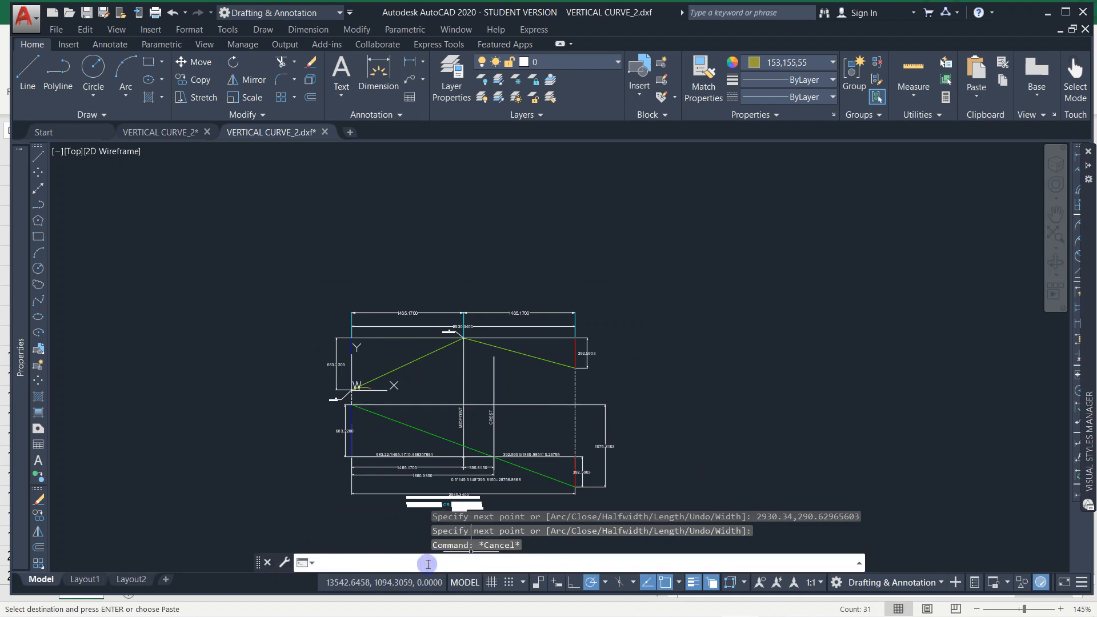
{"action": "type", "text": "pl"}
{"action": "key", "text": "Return"}
{"action": "key", "text": "ctrl+v"}
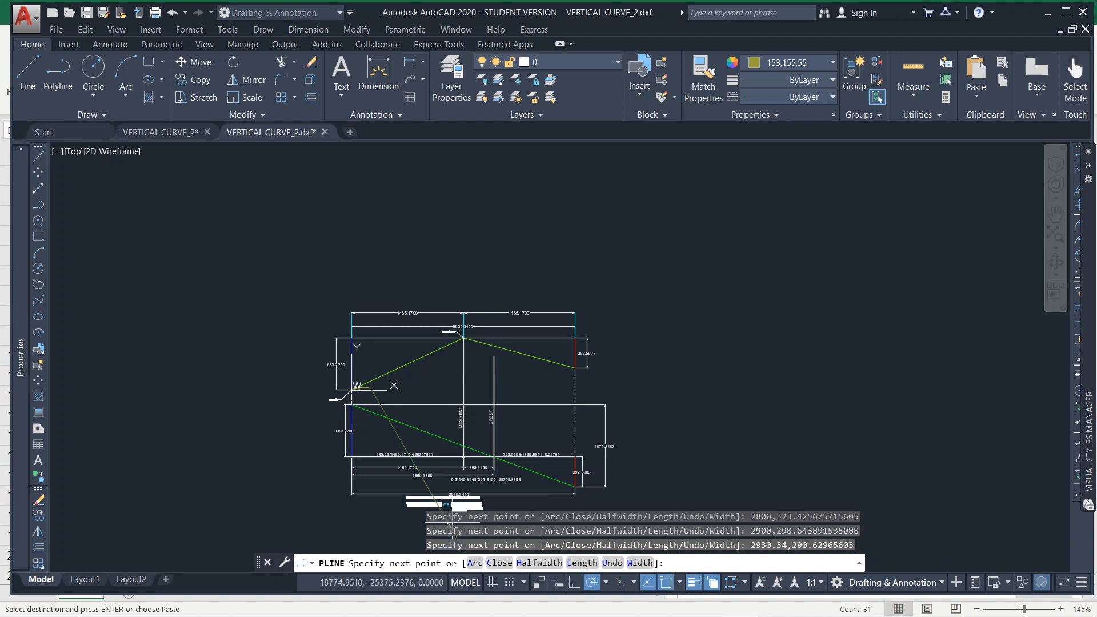
{"action": "scroll", "coordinate": [354, 380], "scroll_direction": "up", "scroll_amount": 8}
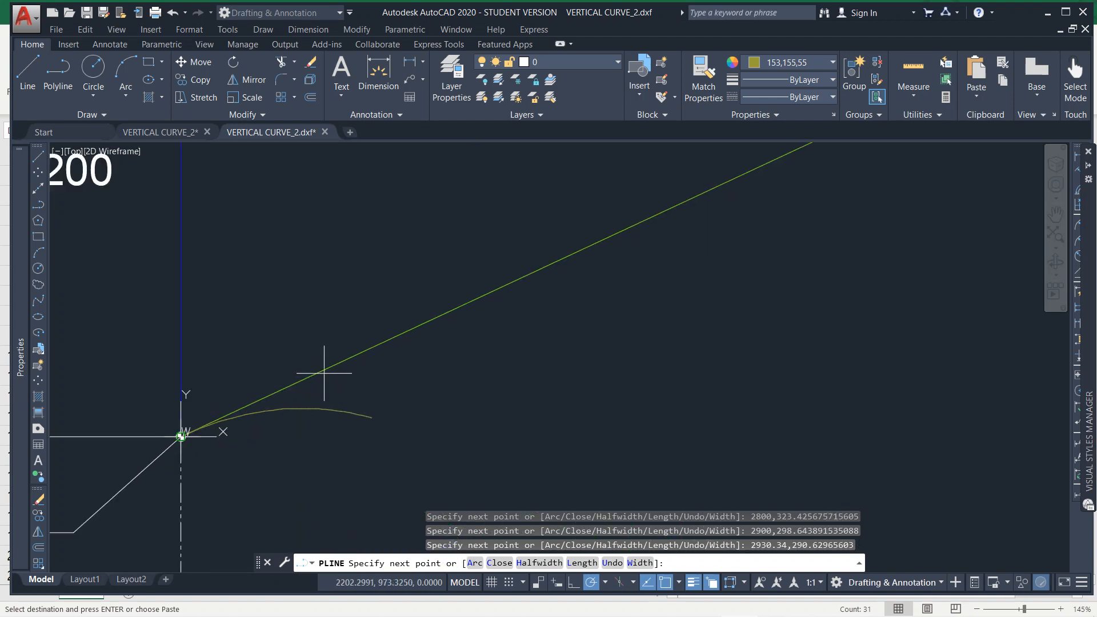
{"action": "key", "text": "Return"}
{"action": "scroll", "coordinate": [325, 372], "scroll_direction": "down", "scroll_amount": 5}
{"action": "scroll", "coordinate": [331, 373], "scroll_direction": "up", "scroll_amount": 3}
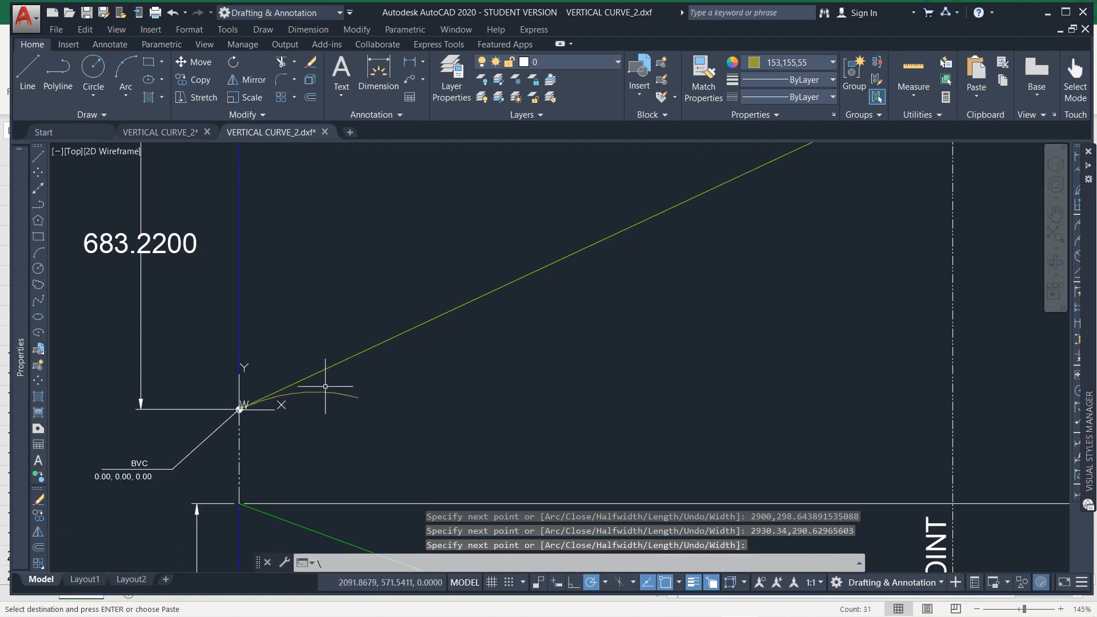
{"action": "left_click", "coordinate": [330, 393]}
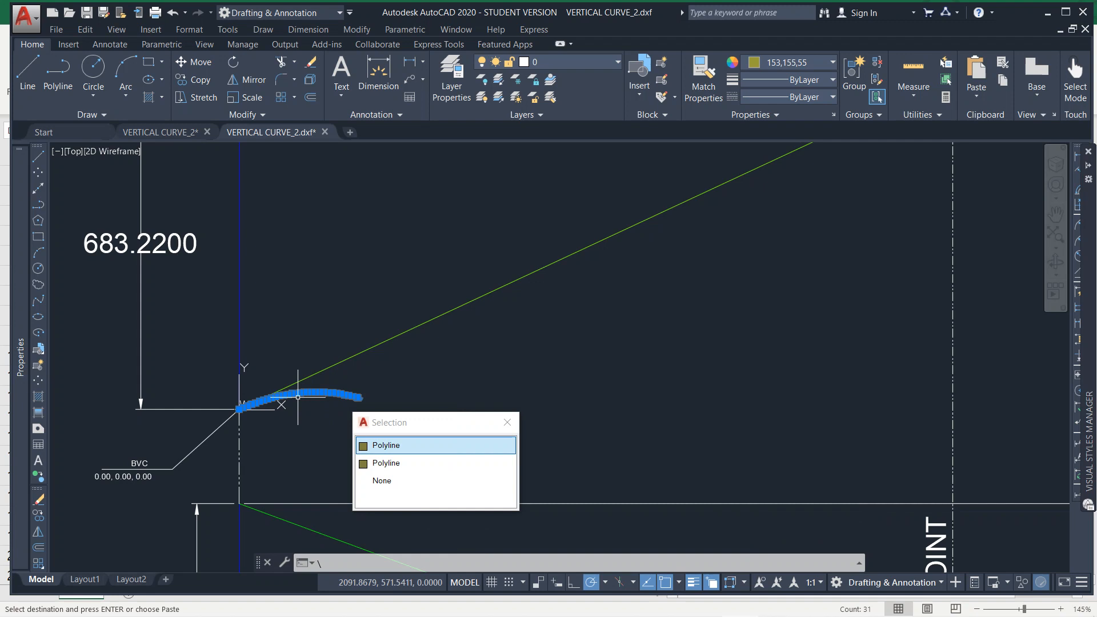
{"action": "left_click", "coordinate": [319, 387]}
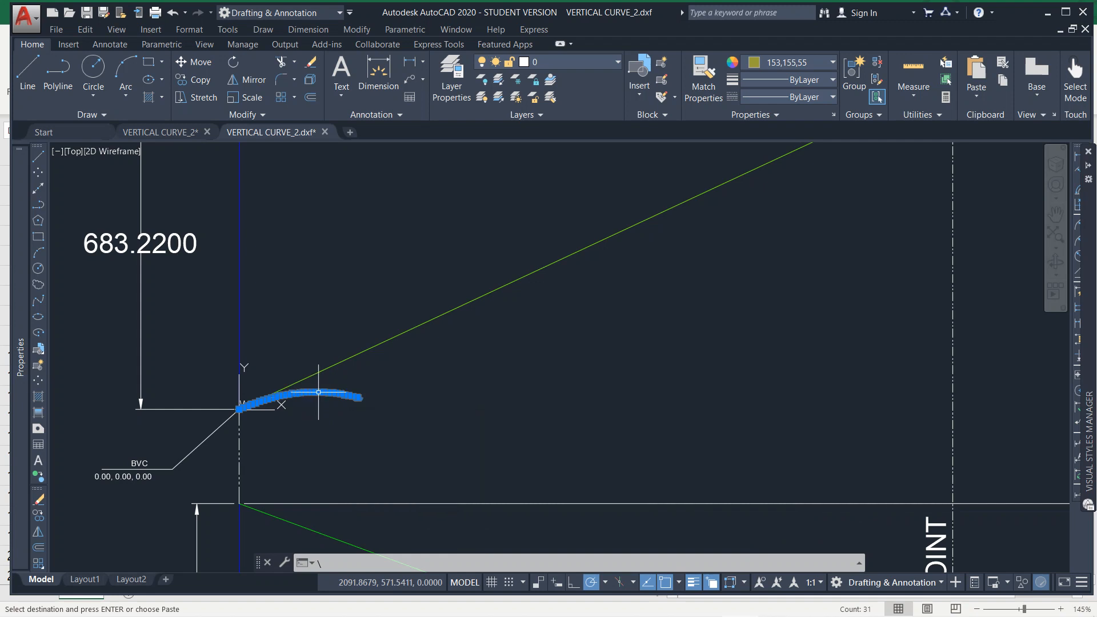
{"action": "scroll", "coordinate": [282, 403], "scroll_direction": "up", "scroll_amount": 3}
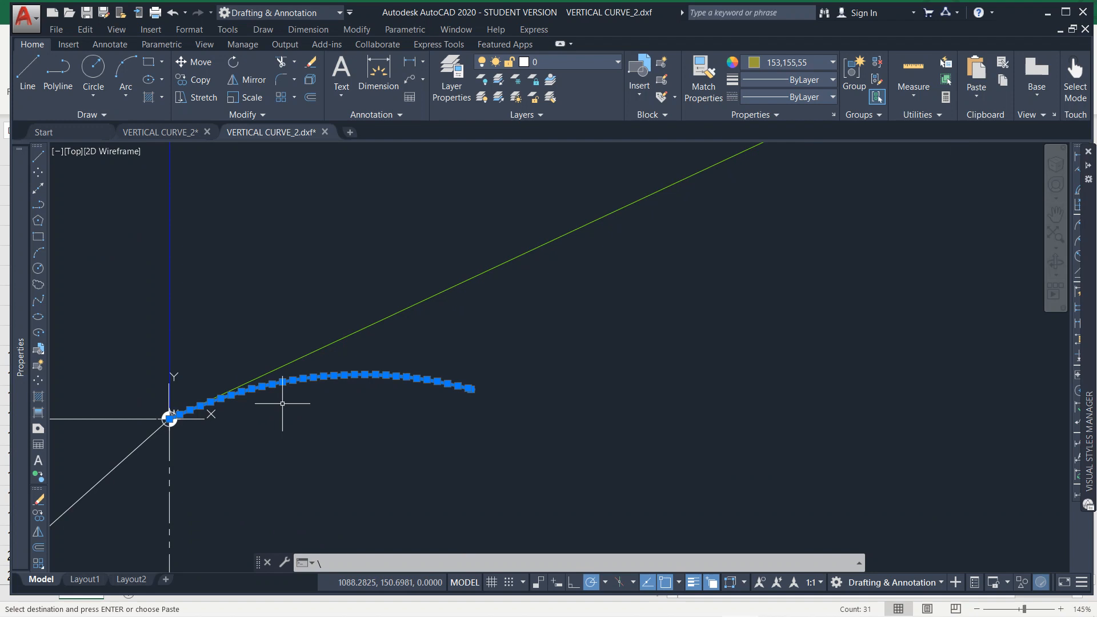
{"action": "type", "text": "sc"}
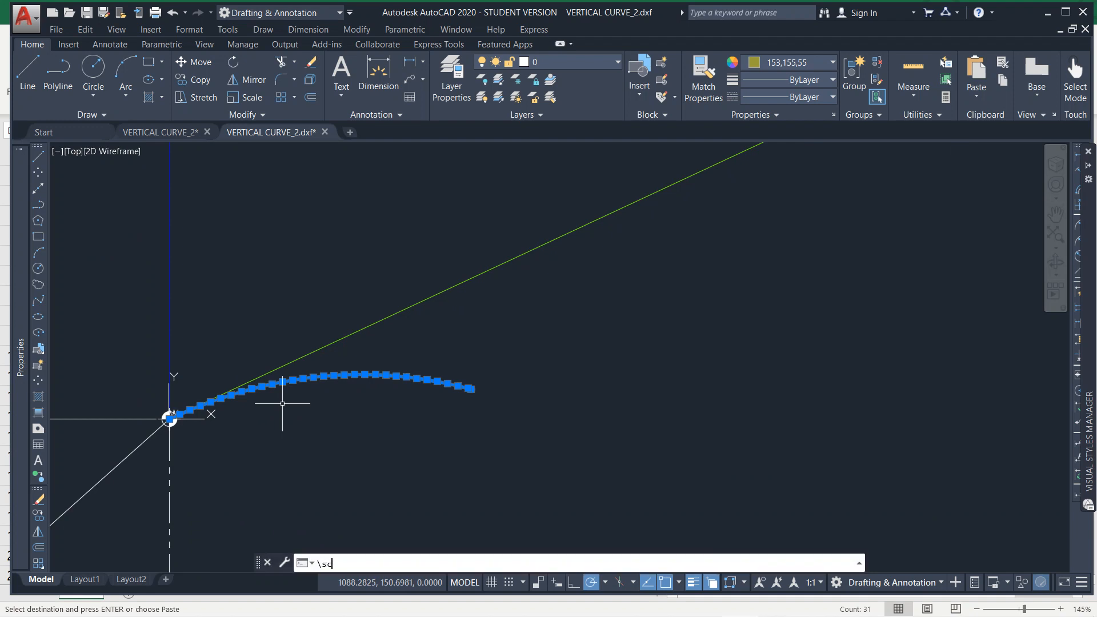
{"action": "key", "text": "Return"}
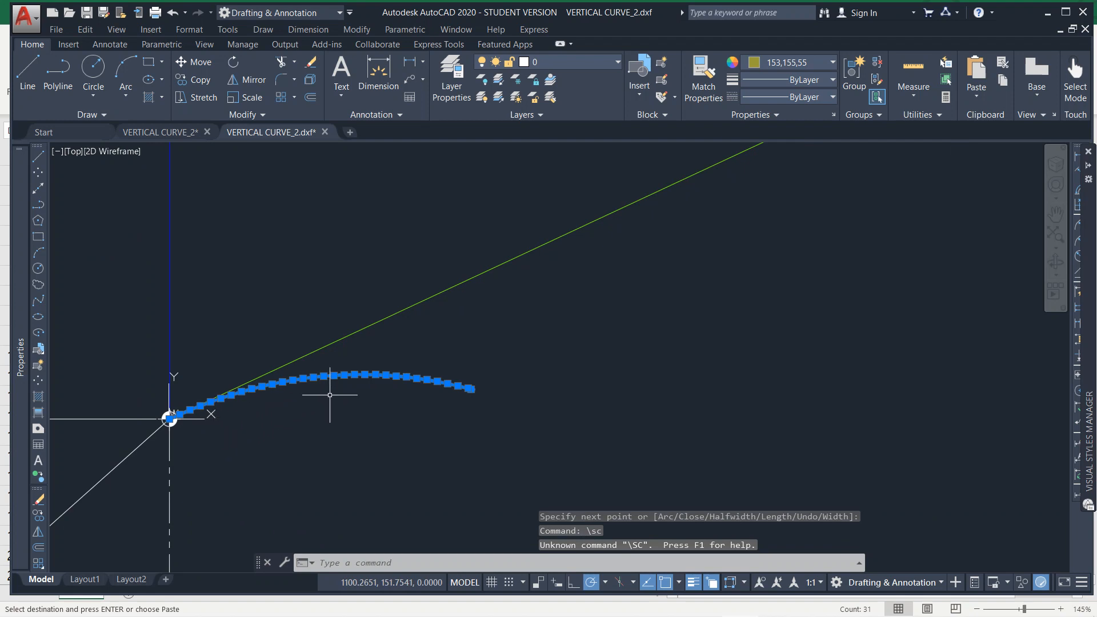
{"action": "scroll", "coordinate": [424, 533], "scroll_direction": "down", "scroll_amount": 5}
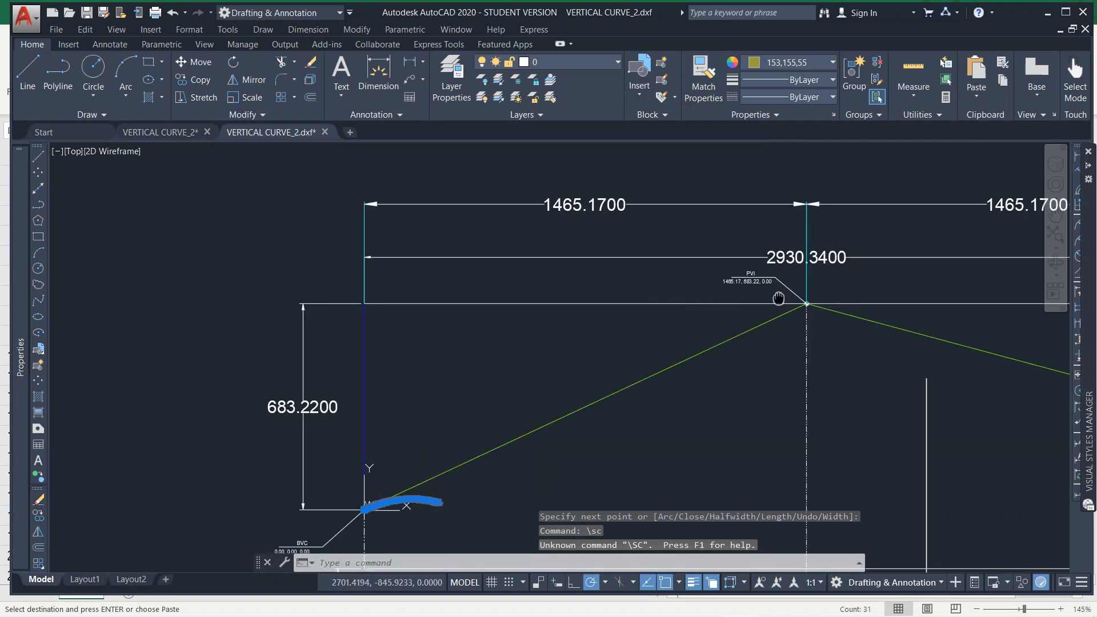
{"action": "middle_click_drag", "start_coordinate": [778, 298], "coordinate": [679, 296]}
{"action": "scroll", "coordinate": [698, 278], "scroll_direction": "down", "scroll_amount": 2}
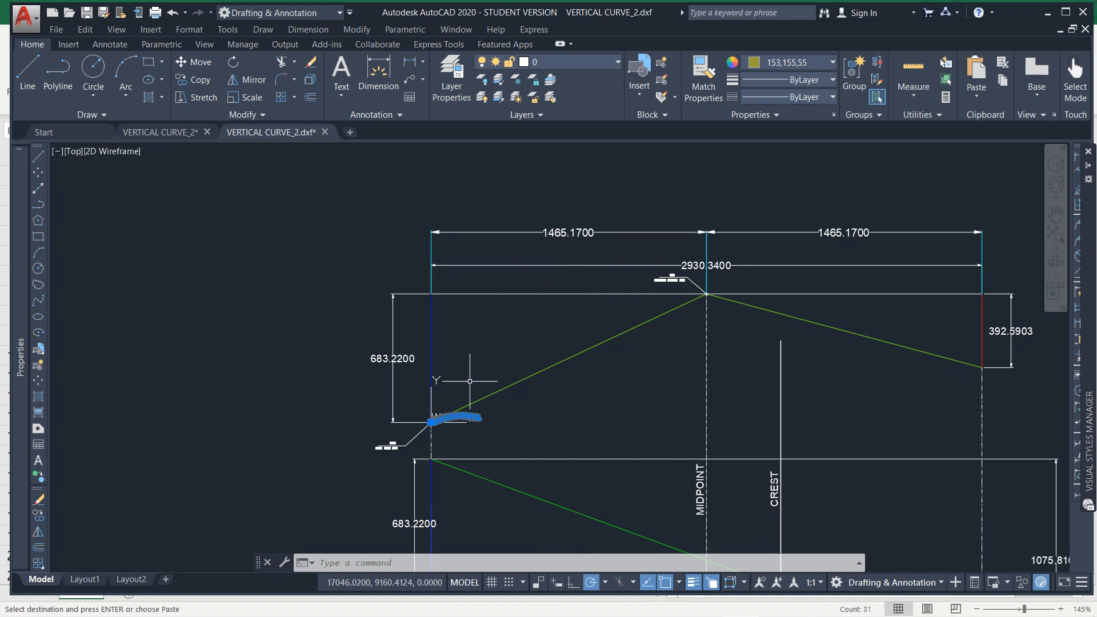
{"action": "scroll", "coordinate": [475, 426], "scroll_direction": "up", "scroll_amount": 6}
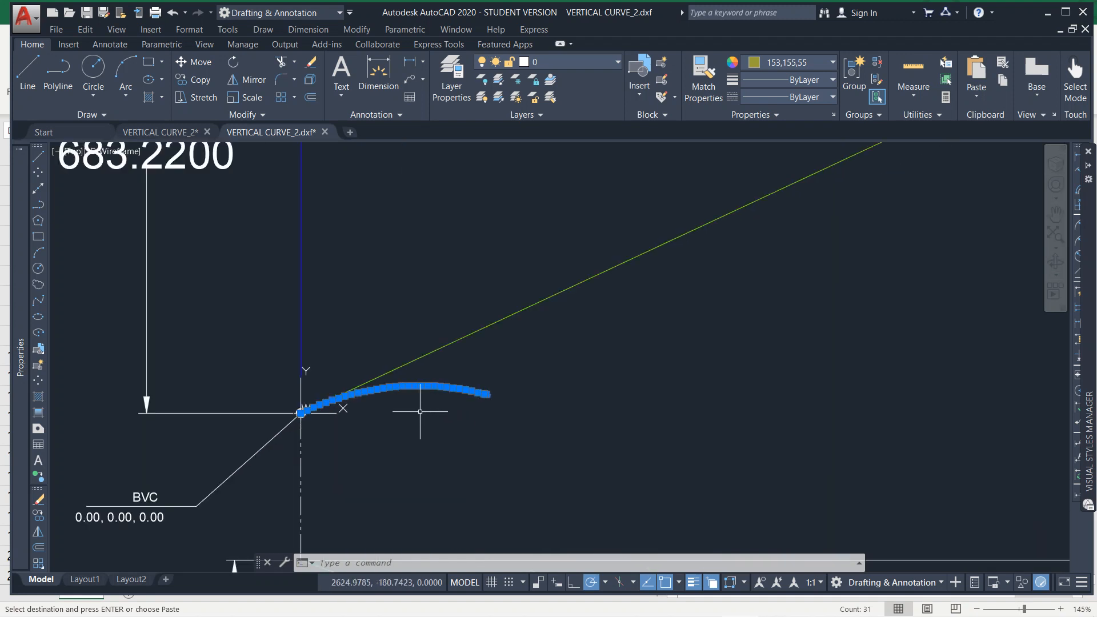
{"action": "key", "text": "Escape"}
Select both overlapping curve polylines with a crossing window and scale them by a factor of 12 about the BVC point.
{"action": "left_click", "coordinate": [430, 380]}
{"action": "left_click", "coordinate": [406, 402]}
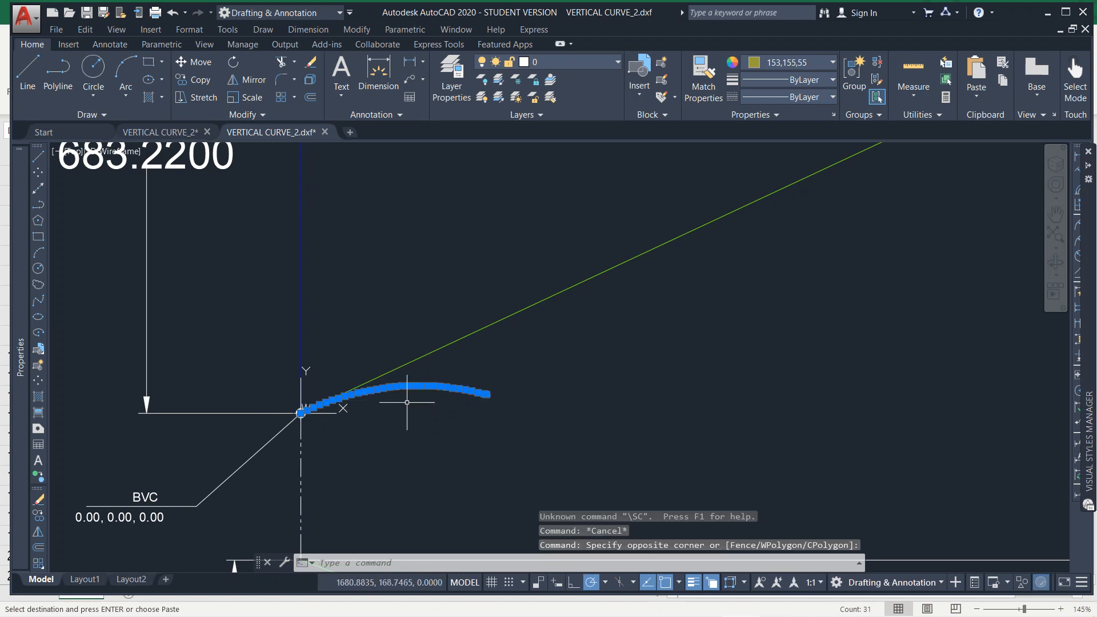
{"action": "type", "text": "sc"}
{"action": "key", "text": "Return"}
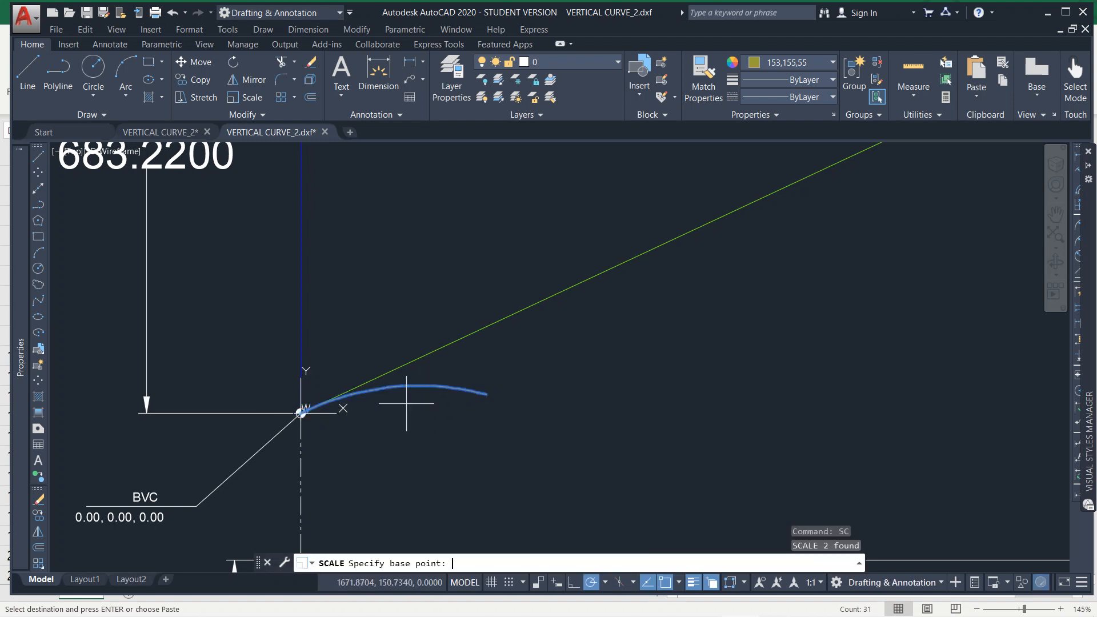
{"action": "scroll", "coordinate": [298, 413], "scroll_direction": "up", "scroll_amount": 3}
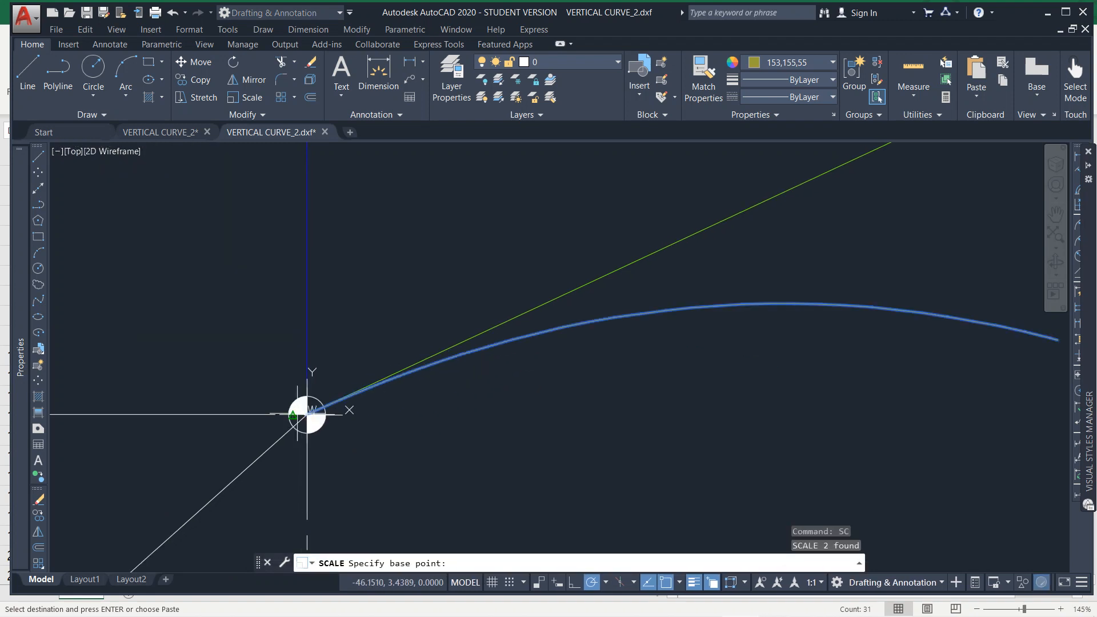
{"action": "left_click", "coordinate": [307, 414]}
{"action": "scroll", "coordinate": [307, 414], "scroll_direction": "down", "scroll_amount": 4}
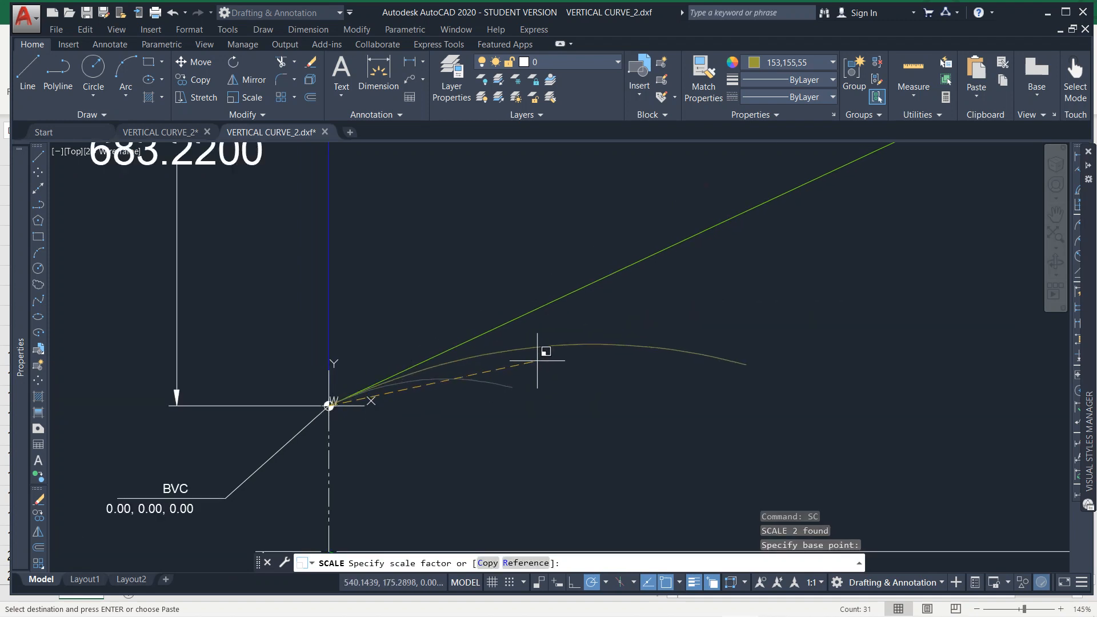
{"action": "scroll", "coordinate": [612, 318], "scroll_direction": "down", "scroll_amount": 2}
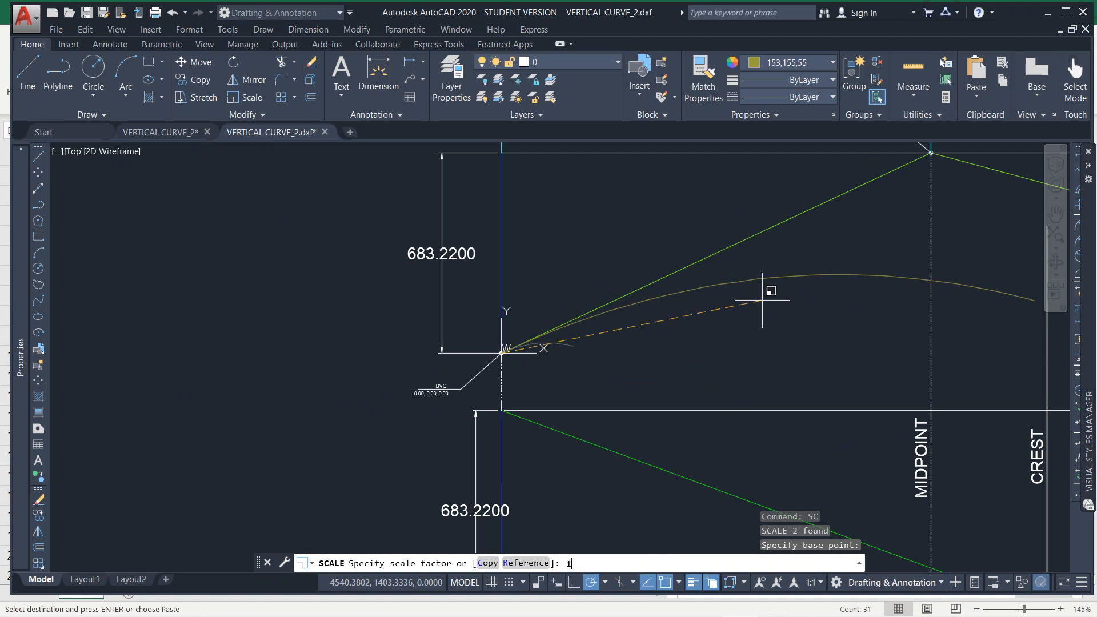
{"action": "type", "text": "12"}
{"action": "key", "text": "Return"}
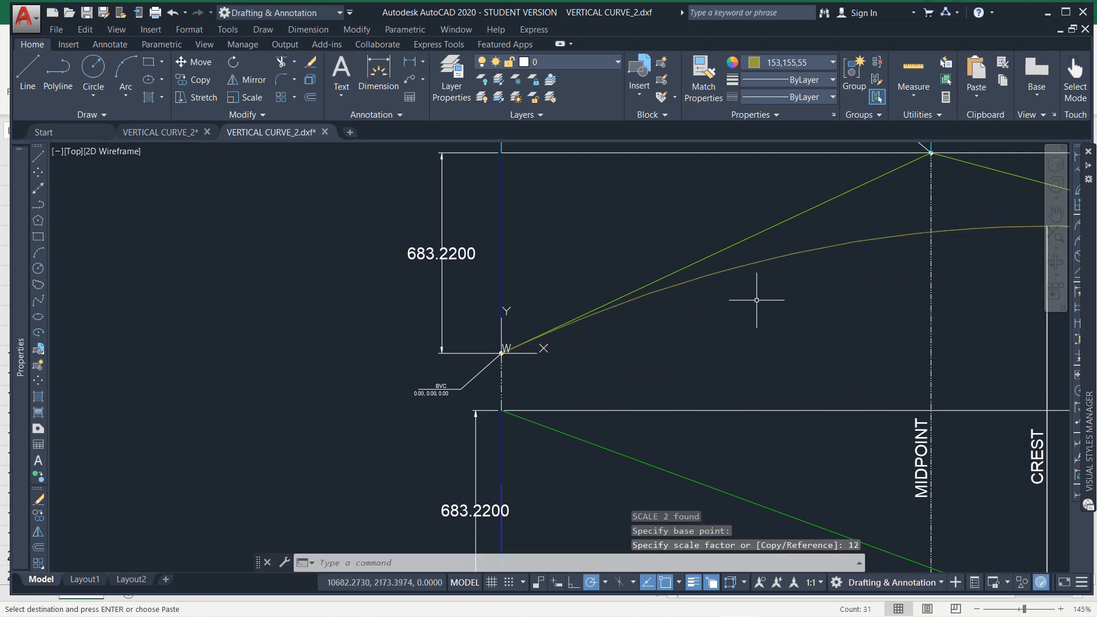
{"action": "scroll", "coordinate": [710, 321], "scroll_direction": "down", "scroll_amount": 3}
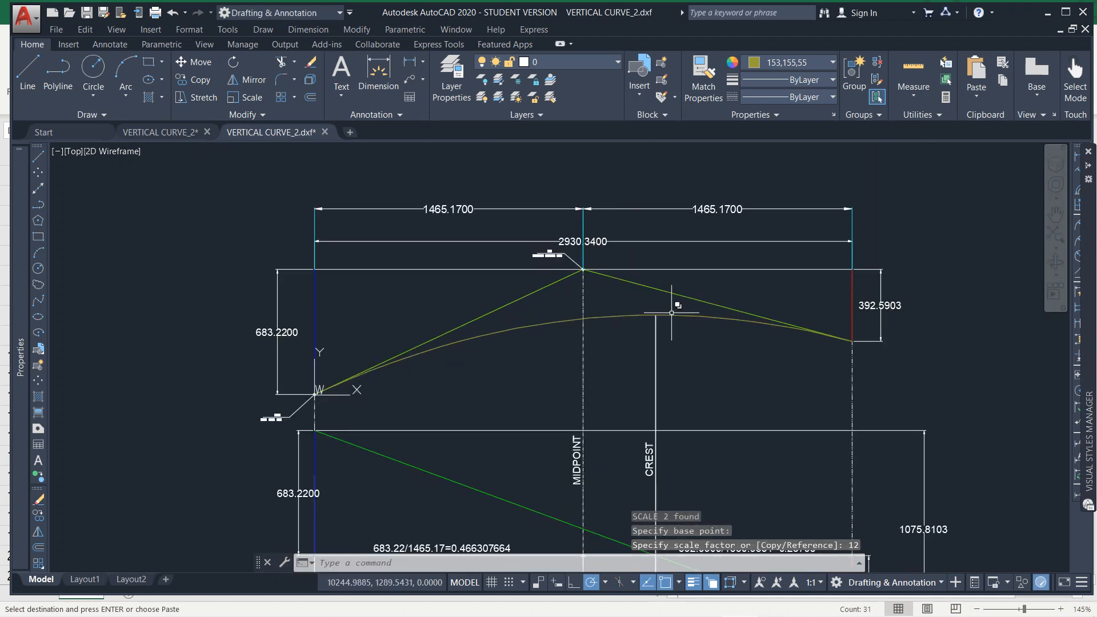
Check the vertices of the scaled curve polyline and its fit to the tangents and crest line.
{"action": "left_click", "coordinate": [671, 312]}
{"action": "scroll", "coordinate": [663, 313], "scroll_direction": "up", "scroll_amount": 2}
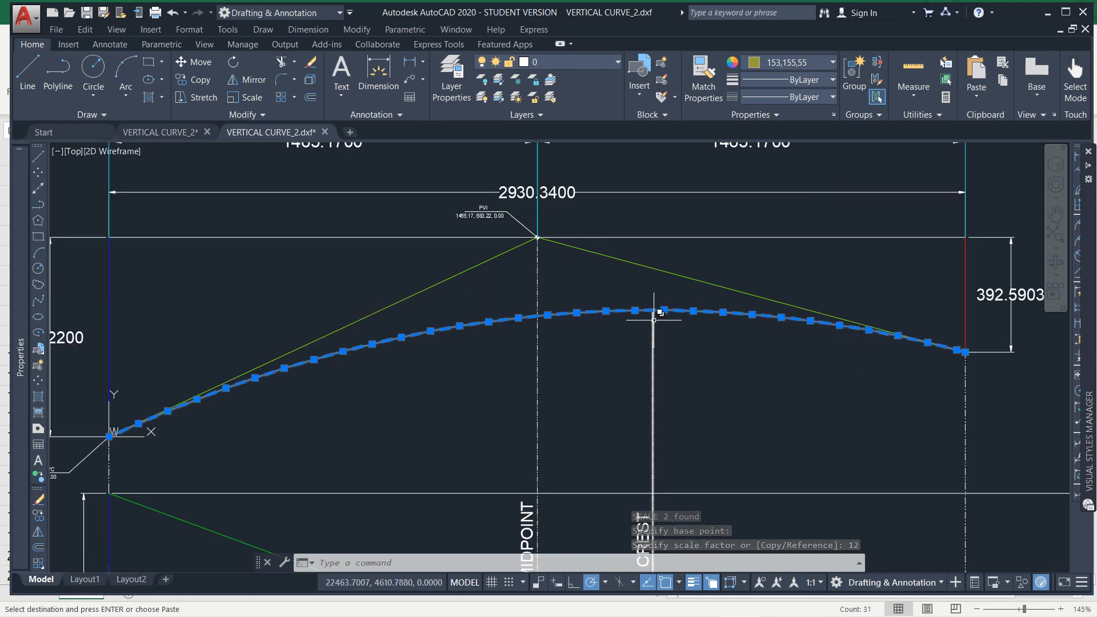
{"action": "key", "text": "Escape"}
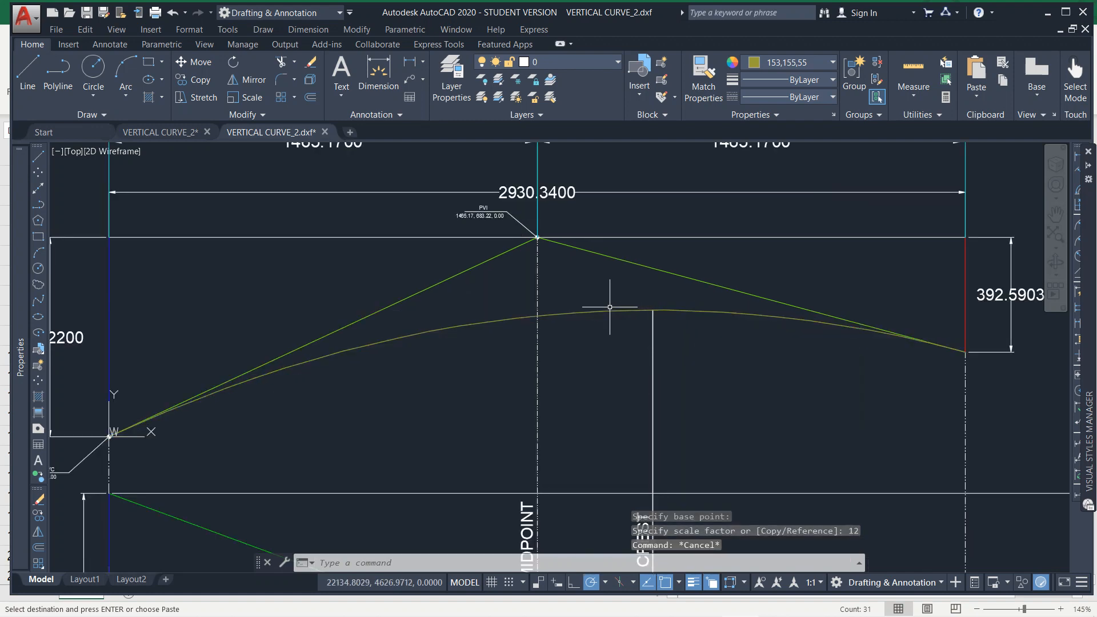
{"action": "scroll", "coordinate": [599, 315], "scroll_direction": "down", "scroll_amount": 4}
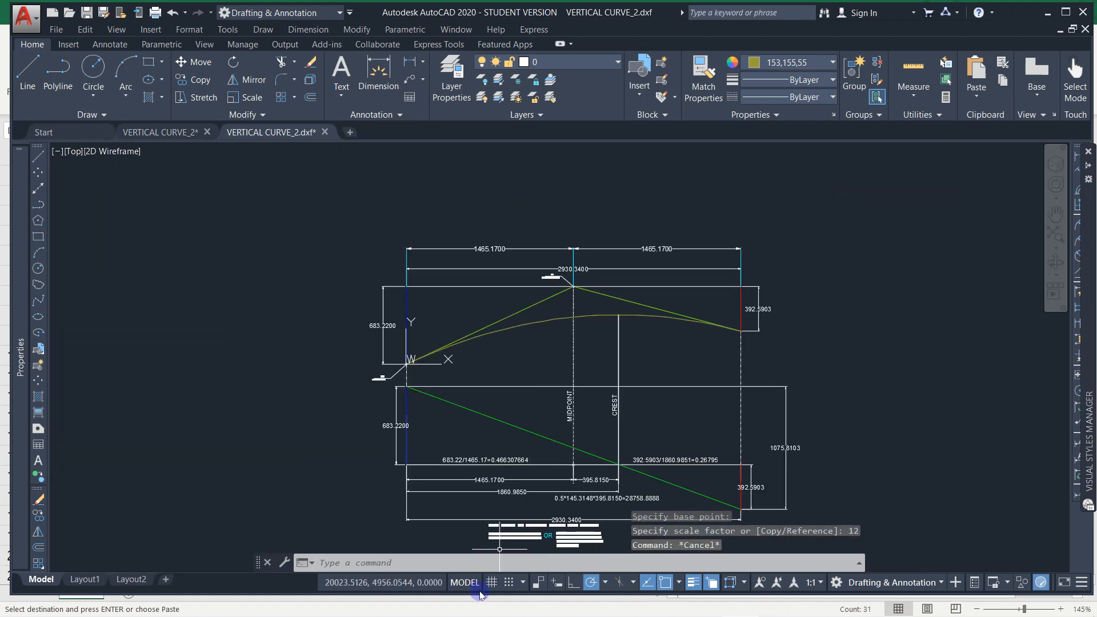
Set the point style to the circle with a plus sign and a point size of 25 absolute units.
{"action": "mouse_move", "coordinate": [472, 610]}
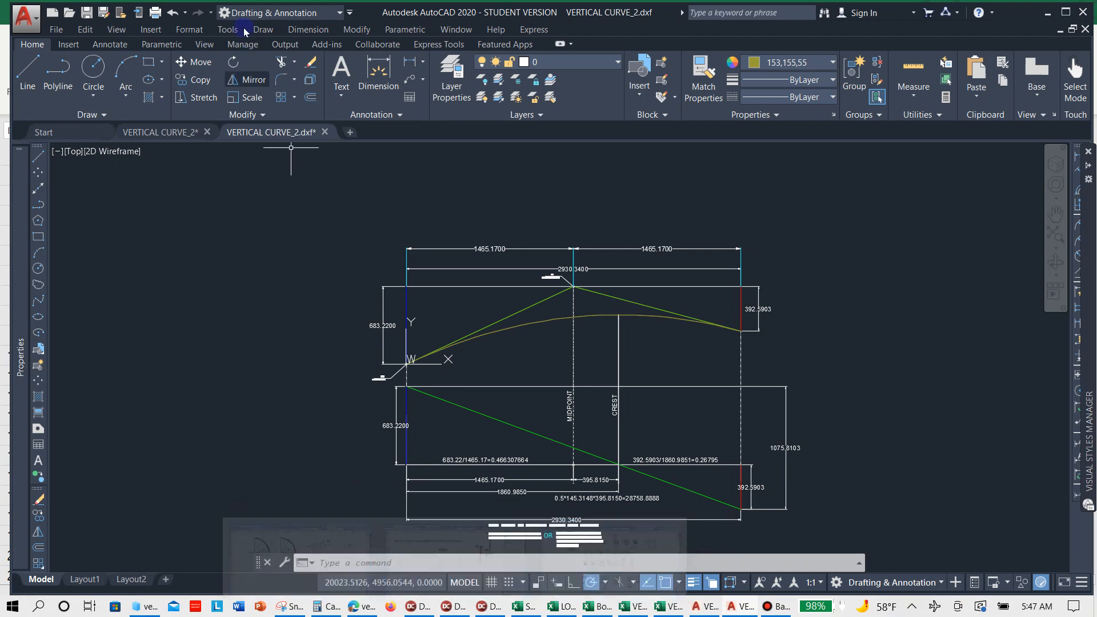
{"action": "left_click", "coordinate": [263, 30]}
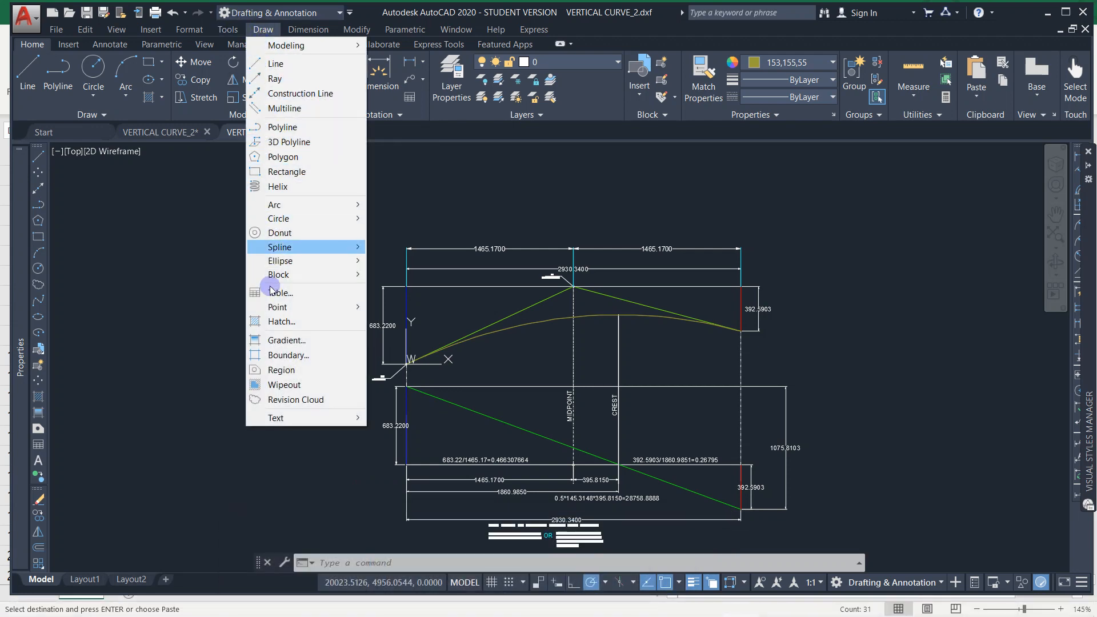
{"action": "mouse_move", "coordinate": [265, 308]}
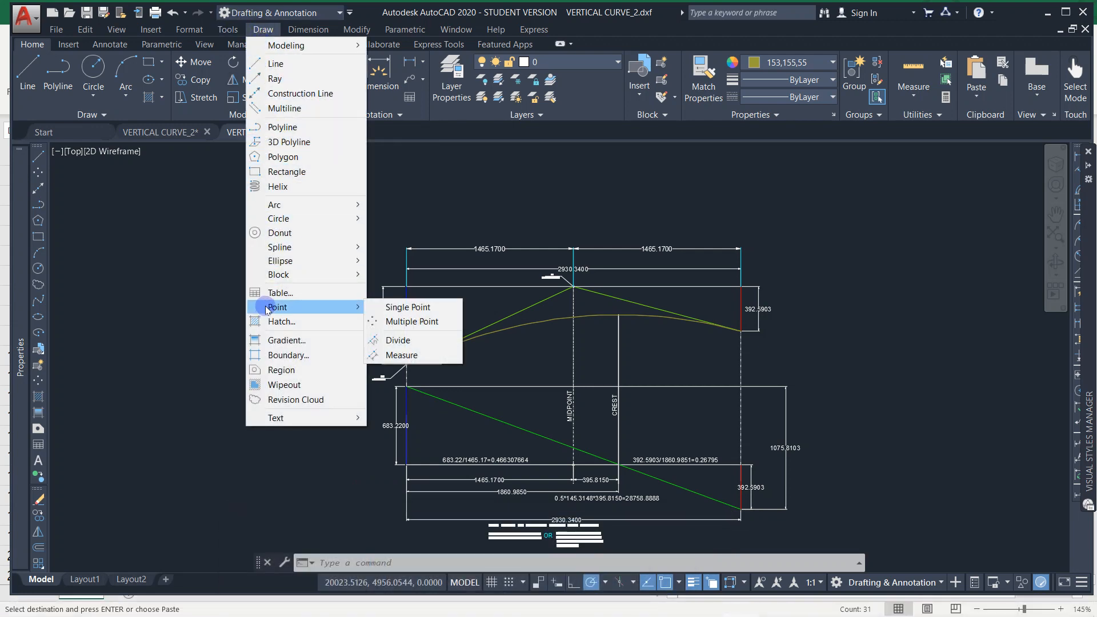
{"action": "mouse_move", "coordinate": [189, 30]}
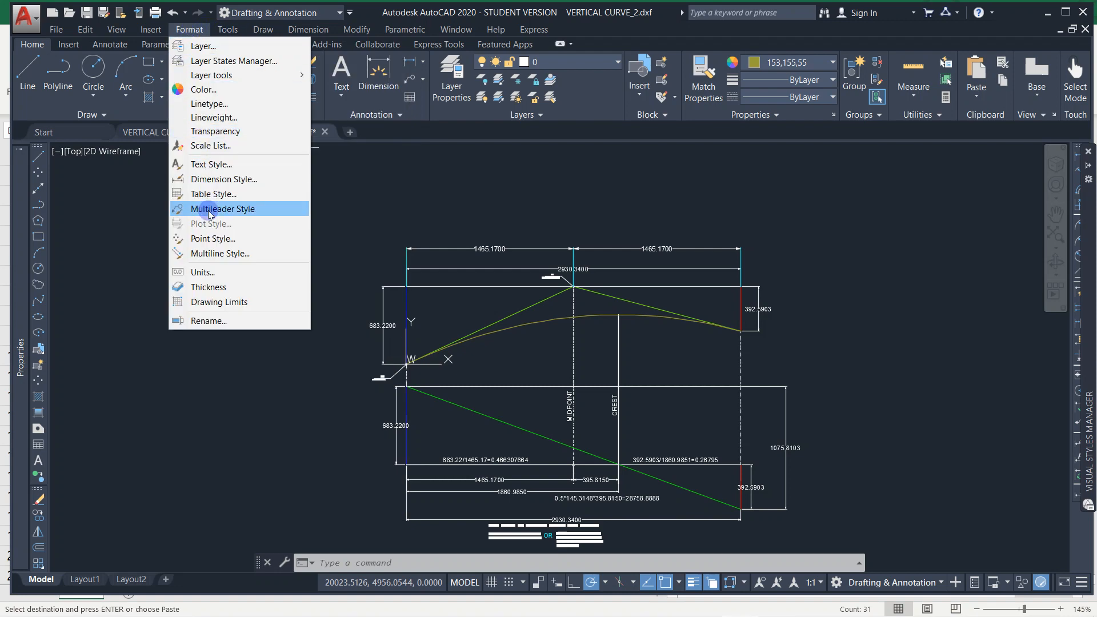
{"action": "left_click", "coordinate": [219, 239]}
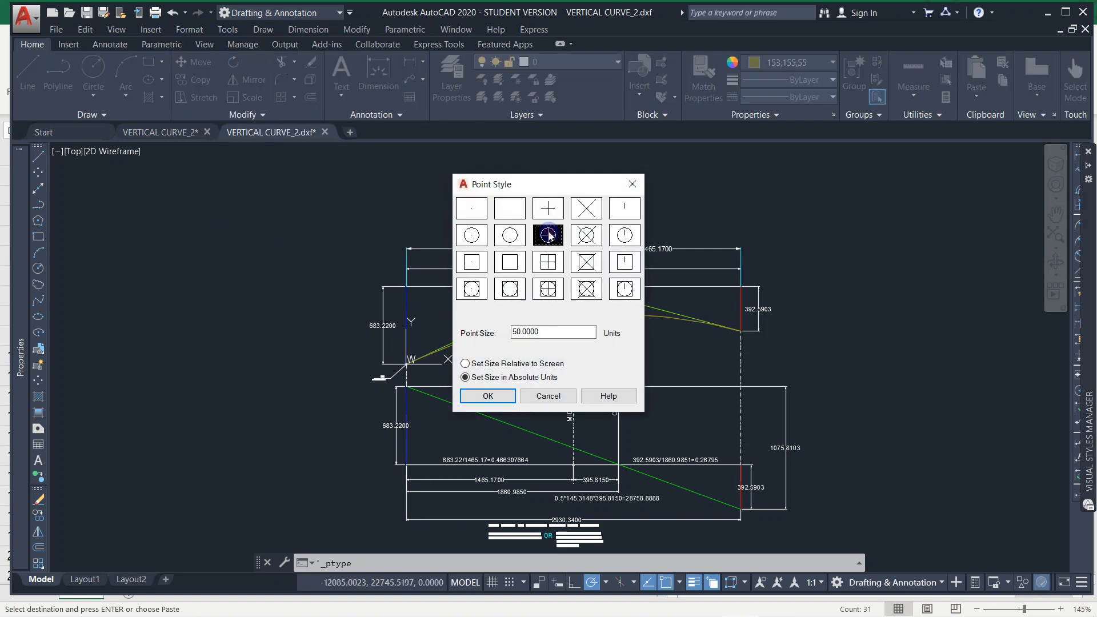
{"action": "double_click", "coordinate": [541, 331]}
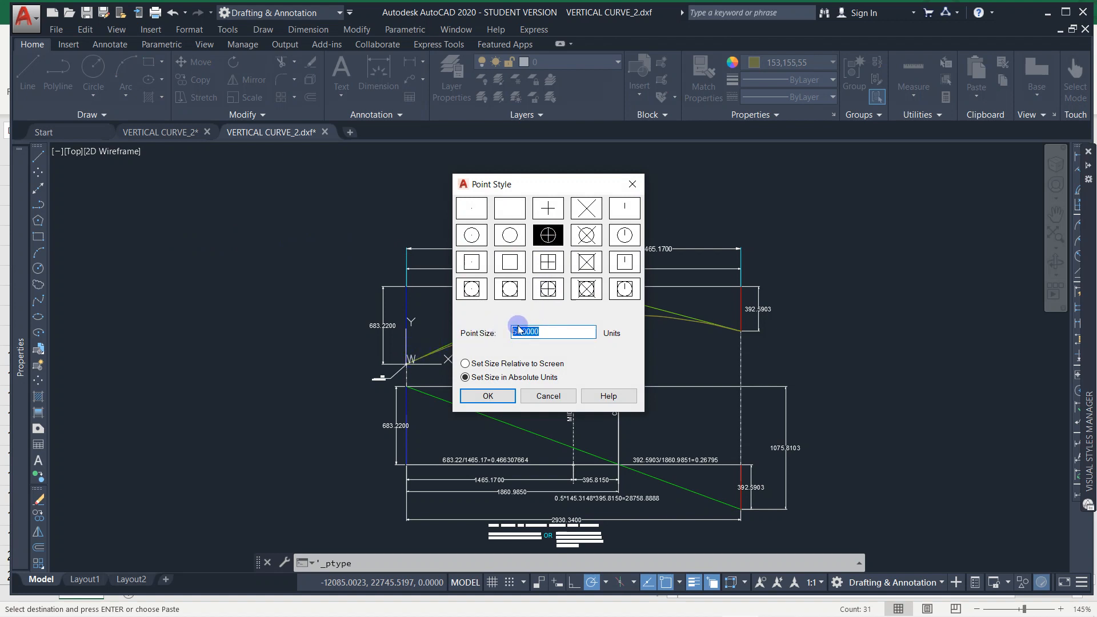
{"action": "type", "text": "25"}
{"action": "key", "text": "Return"}
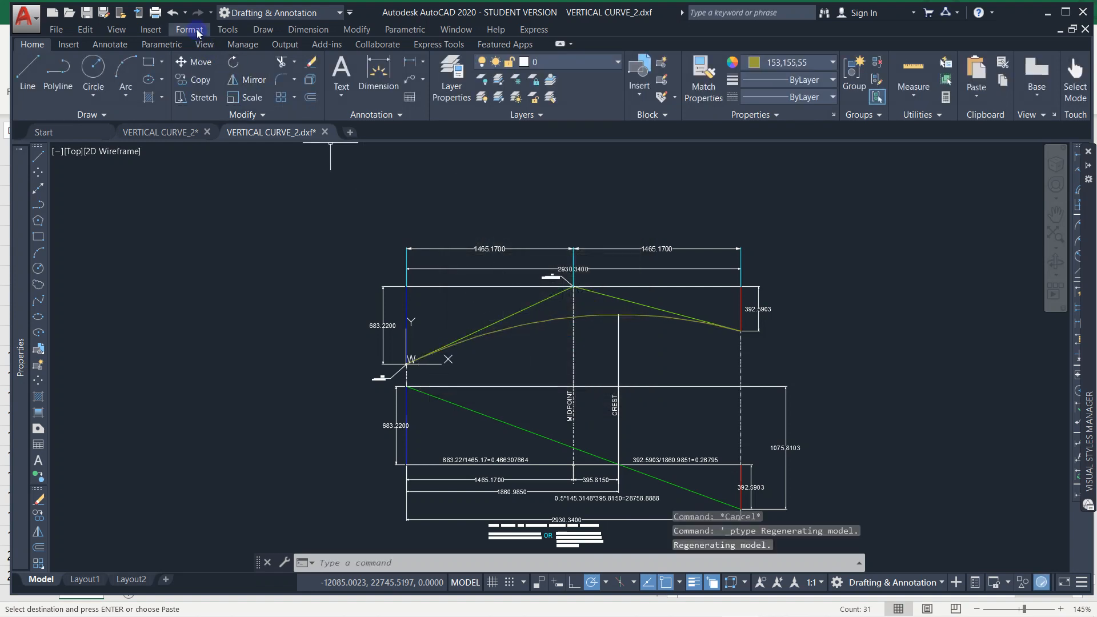
Plot multiple points in the drawing by pasting the copied XY coordinates as their locations.
{"action": "left_click", "coordinate": [263, 29]}
{"action": "mouse_move", "coordinate": [290, 307]}
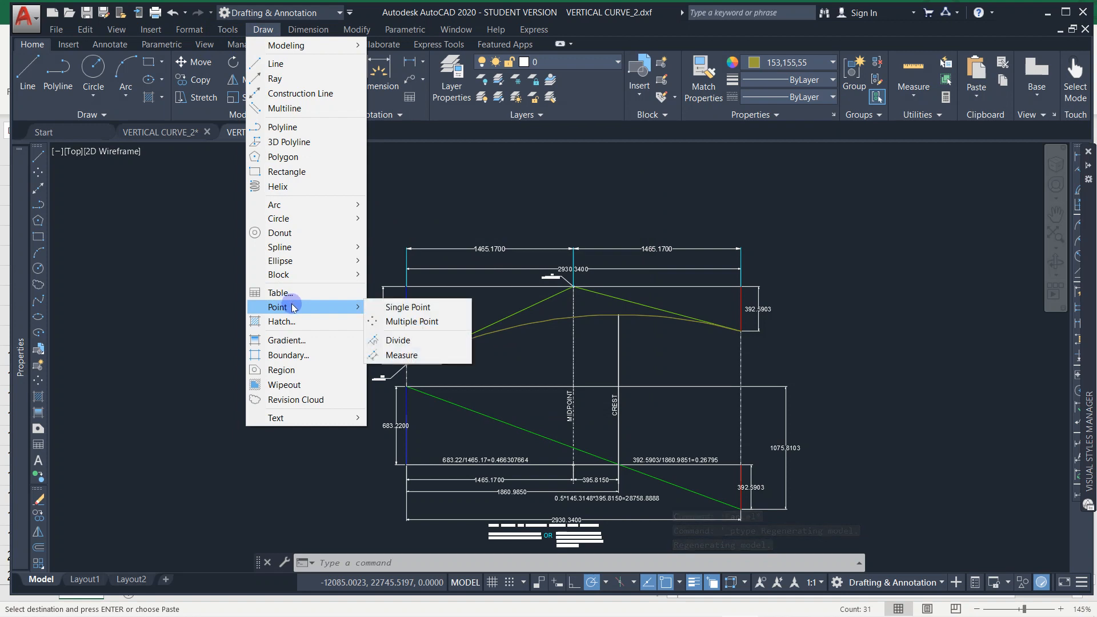
{"action": "left_click", "coordinate": [418, 318]}
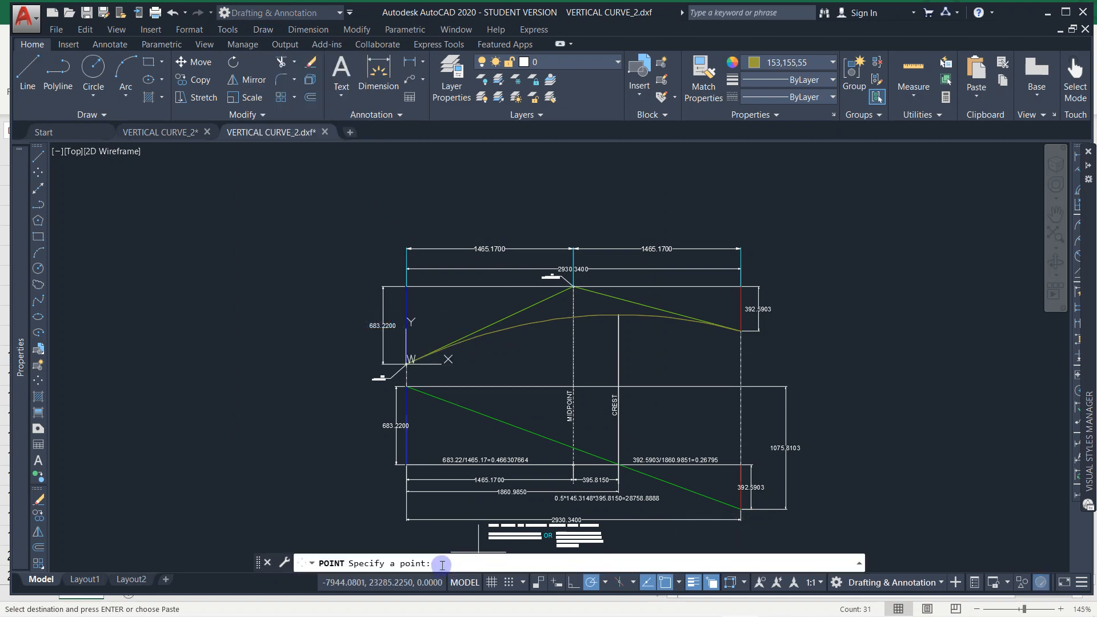
{"action": "key", "text": "ctrl+v"}
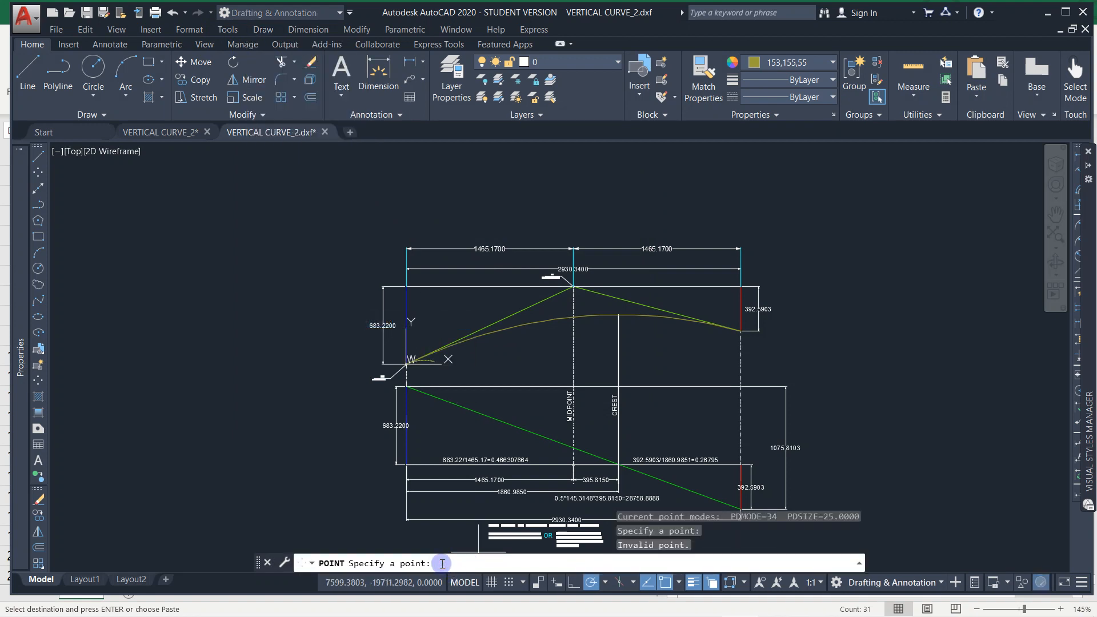
{"action": "scroll", "coordinate": [474, 439], "scroll_direction": "up", "scroll_amount": 2}
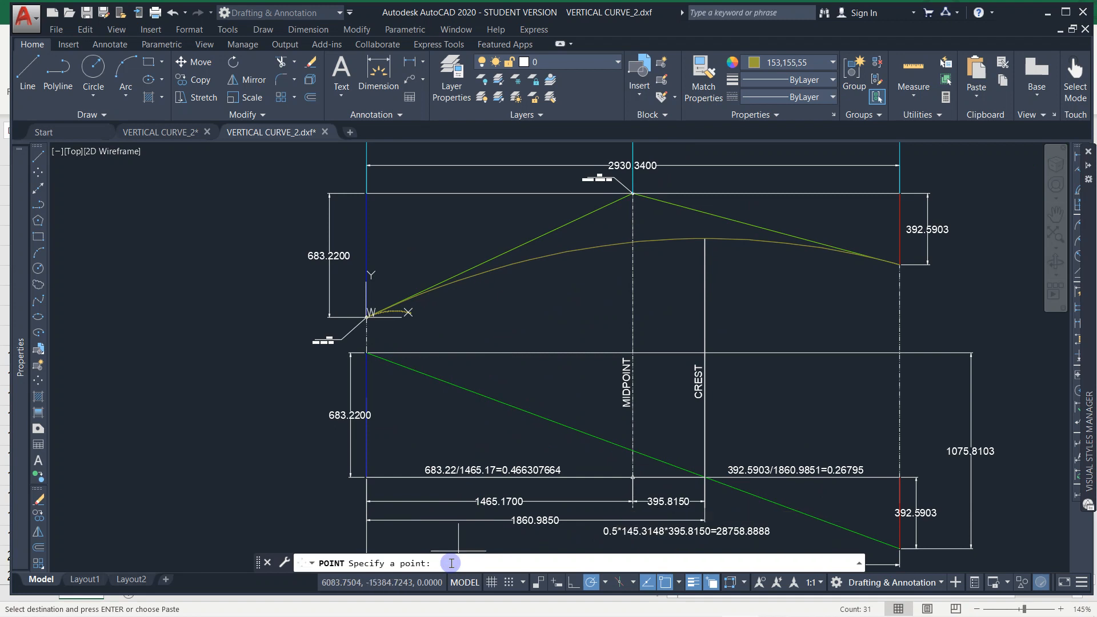
{"action": "key", "text": "Return"}
{"action": "scroll", "coordinate": [497, 309], "scroll_direction": "up", "scroll_amount": 6}
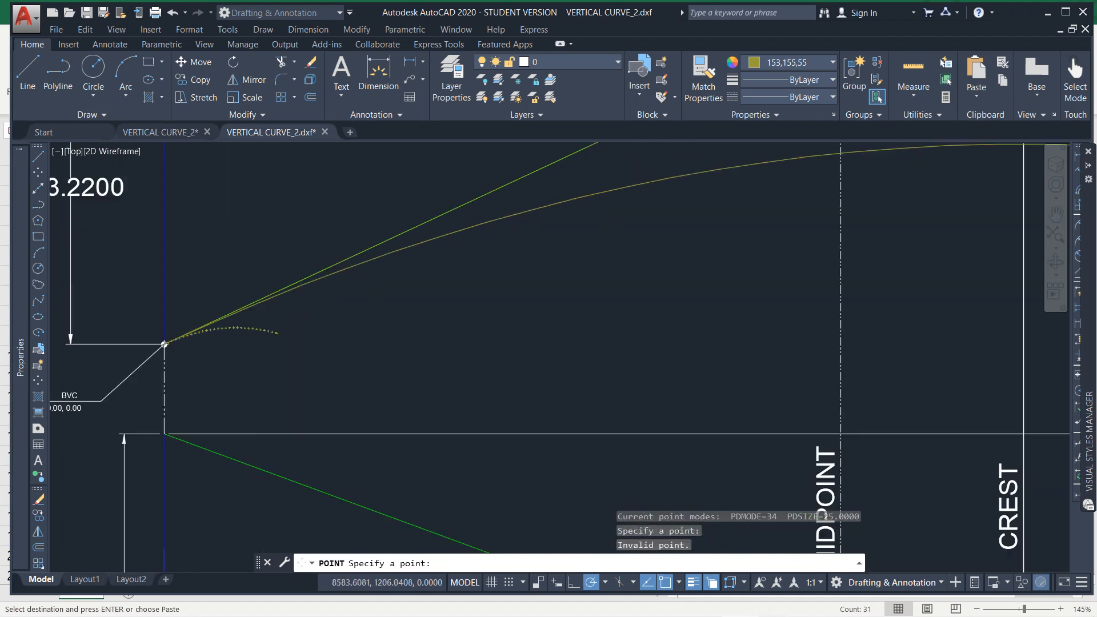
{"action": "key", "text": "Escape"}
{"action": "key", "text": "Escape"}
Select all the plotted points with a window and scale them by a factor of 12 about the BVC point.
{"action": "left_click", "coordinate": [479, 175]}
{"action": "left_click", "coordinate": [539, 215]}
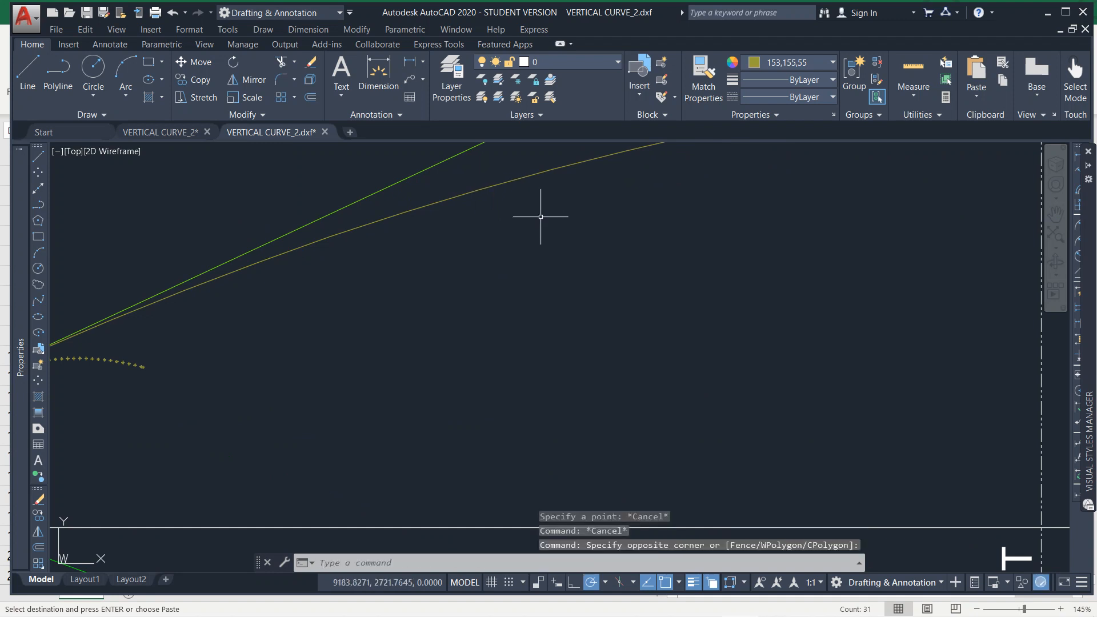
{"action": "scroll", "coordinate": [532, 250], "scroll_direction": "down", "scroll_amount": 3}
{"action": "scroll", "coordinate": [243, 437], "scroll_direction": "up", "scroll_amount": 7}
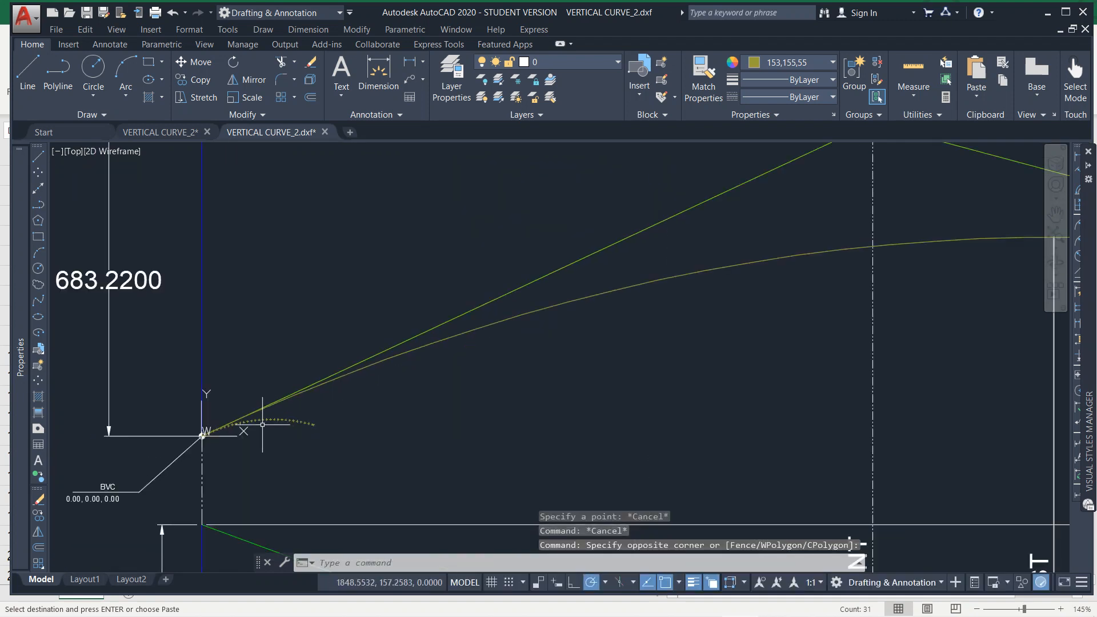
{"action": "key", "text": "Escape"}
{"action": "left_click", "coordinate": [159, 318]}
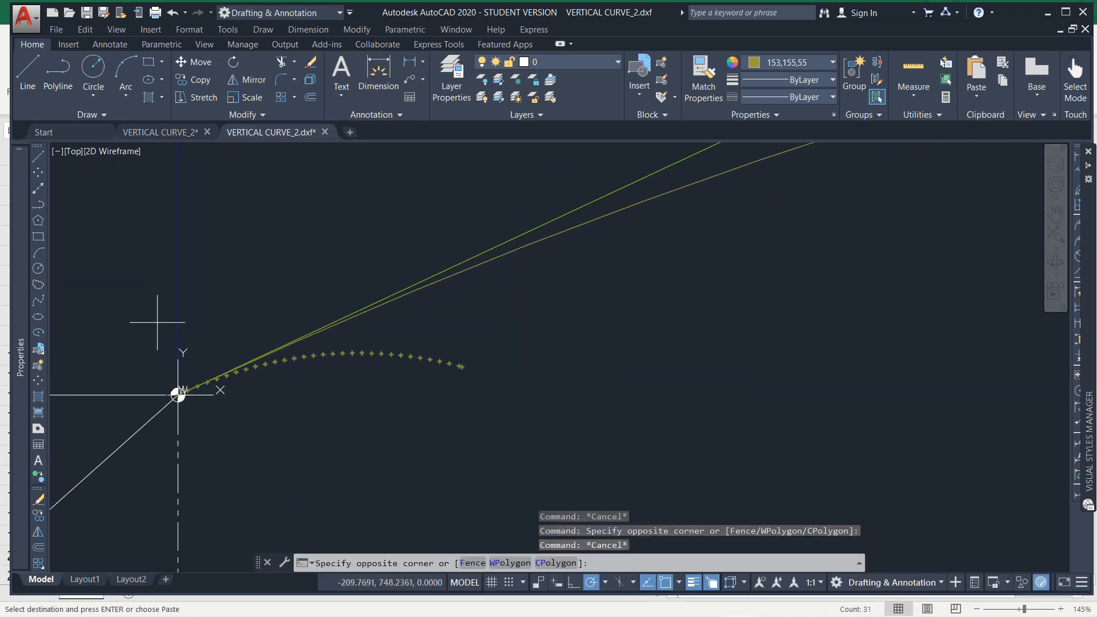
{"action": "left_click", "coordinate": [489, 420]}
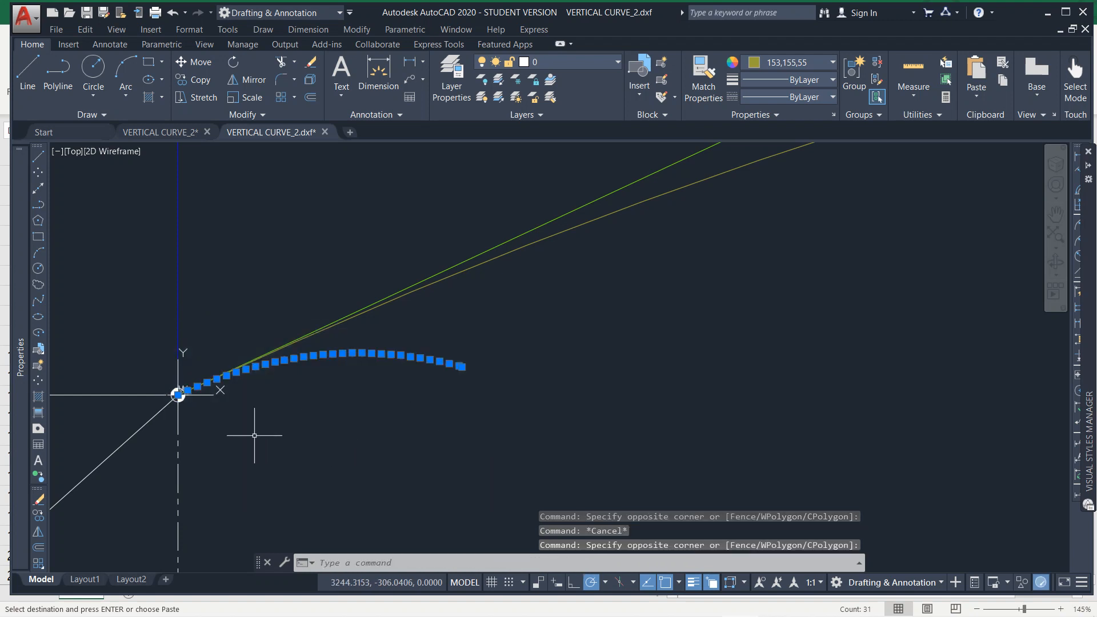
{"action": "type", "text": "sc"}
{"action": "key", "text": "Return"}
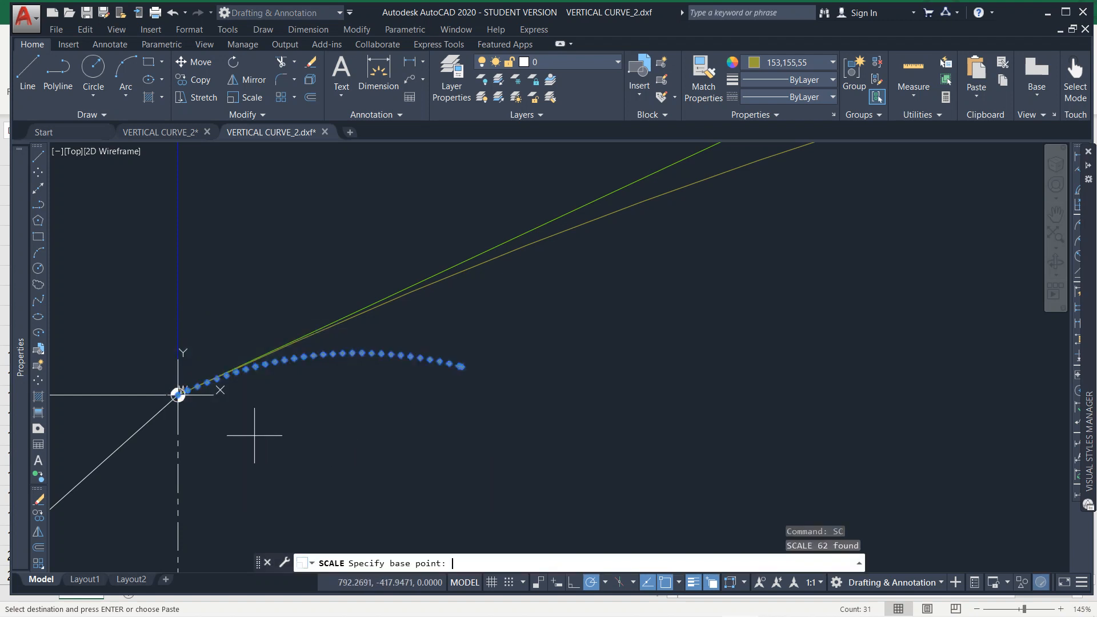
{"action": "left_click", "coordinate": [177, 394]}
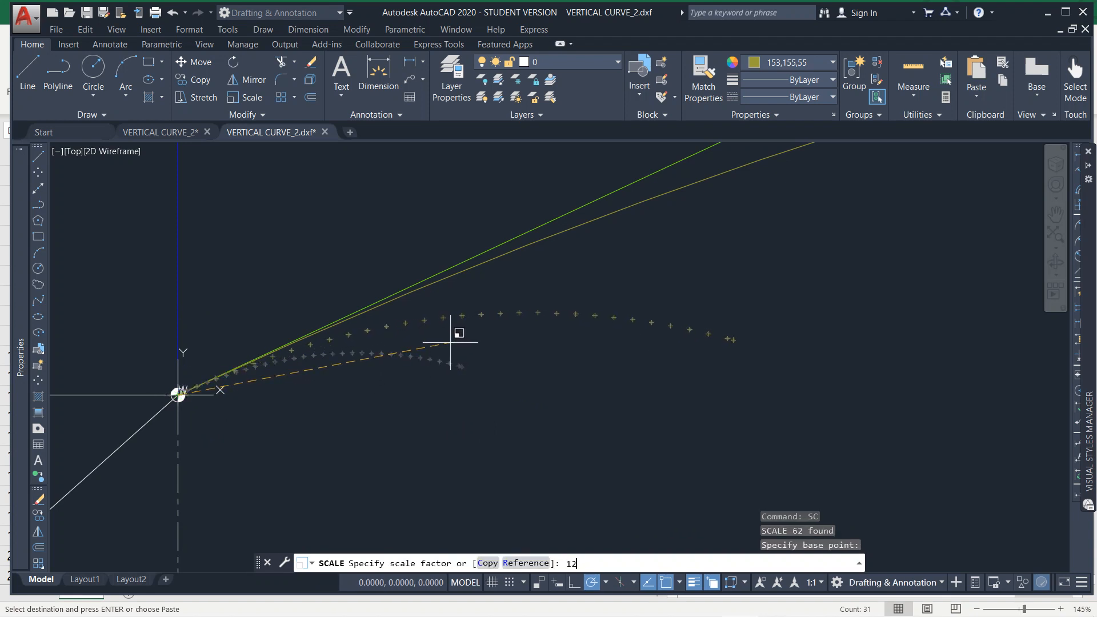
{"action": "type", "text": "12"}
{"action": "key", "text": "Return"}
{"action": "scroll", "coordinate": [462, 343], "scroll_direction": "down", "scroll_amount": 5}
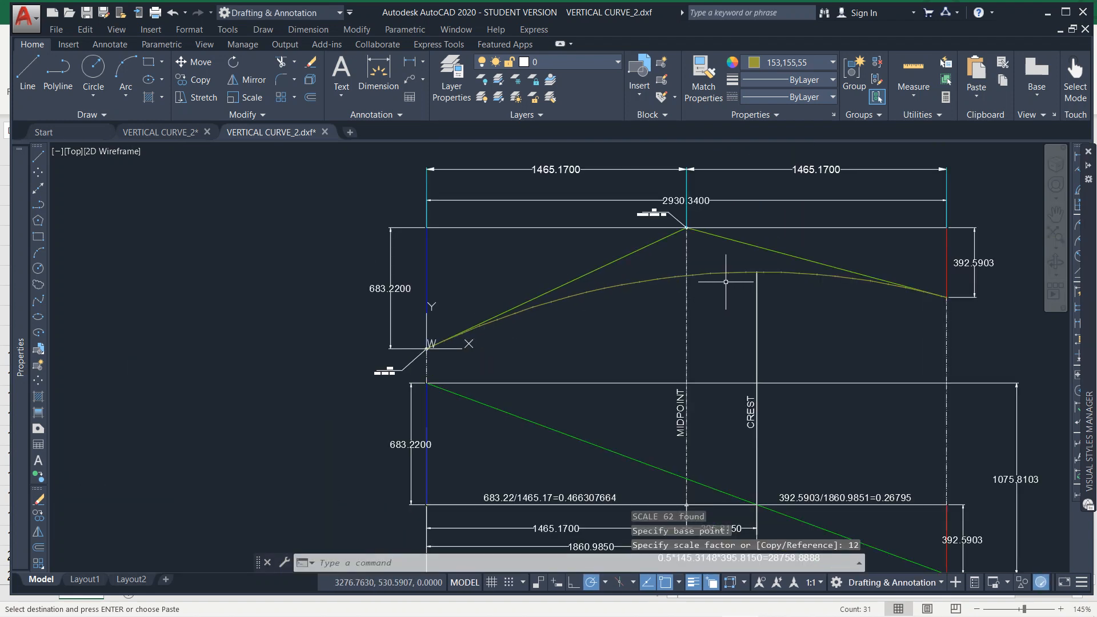
Check the scaled points against the curve polyline around the midpoint and crest.
{"action": "scroll", "coordinate": [726, 282], "scroll_direction": "up", "scroll_amount": 6}
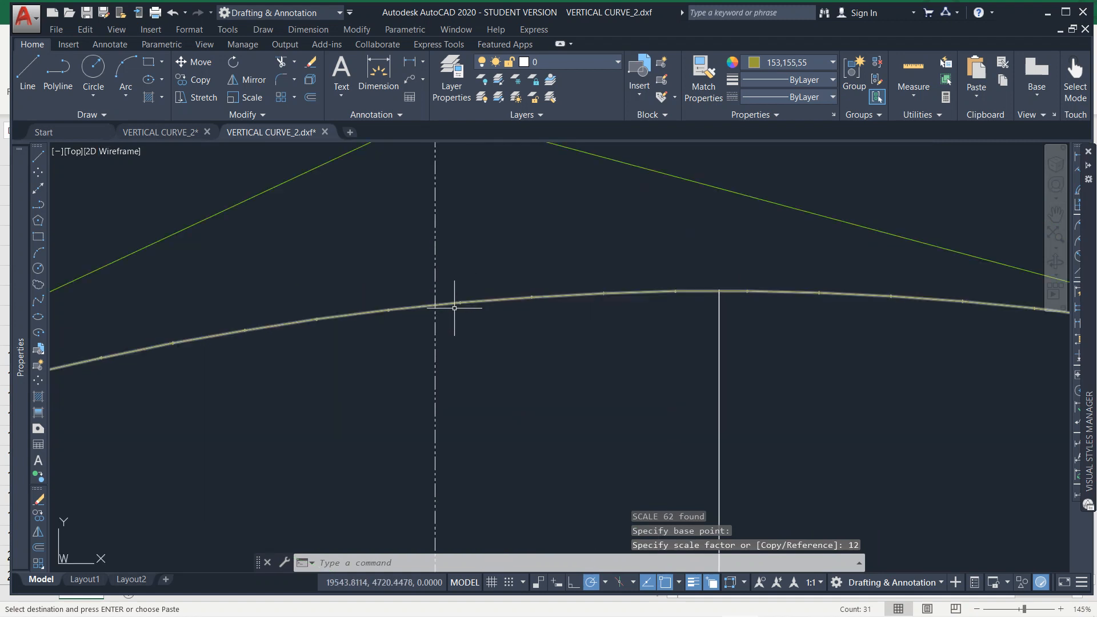
{"action": "scroll", "coordinate": [454, 308], "scroll_direction": "up", "scroll_amount": 3}
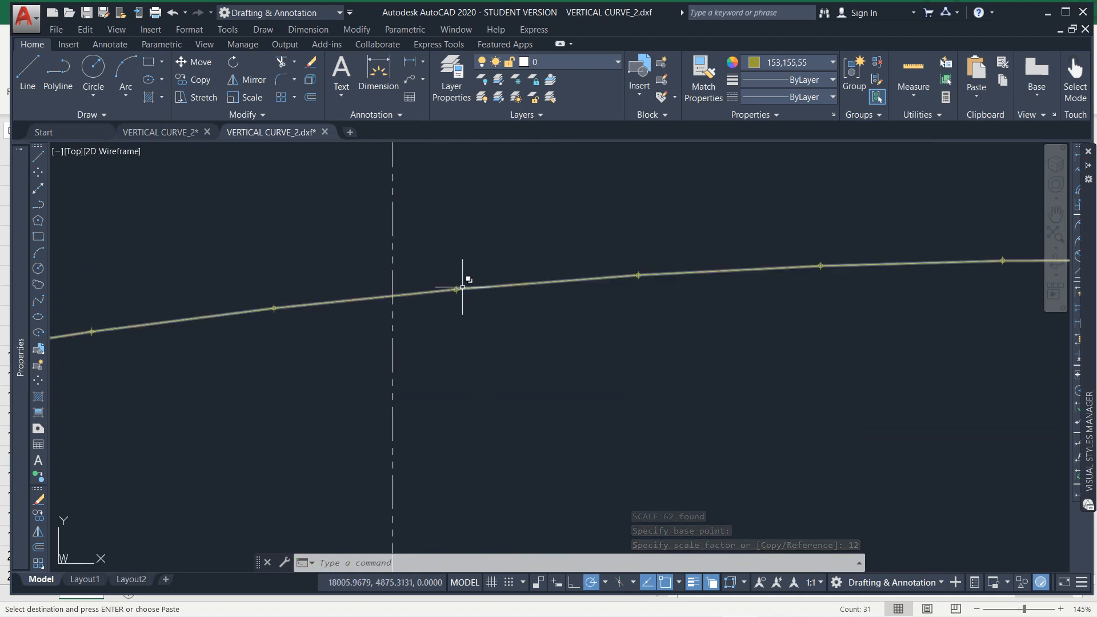
{"action": "scroll", "coordinate": [464, 296], "scroll_direction": "down", "scroll_amount": 3}
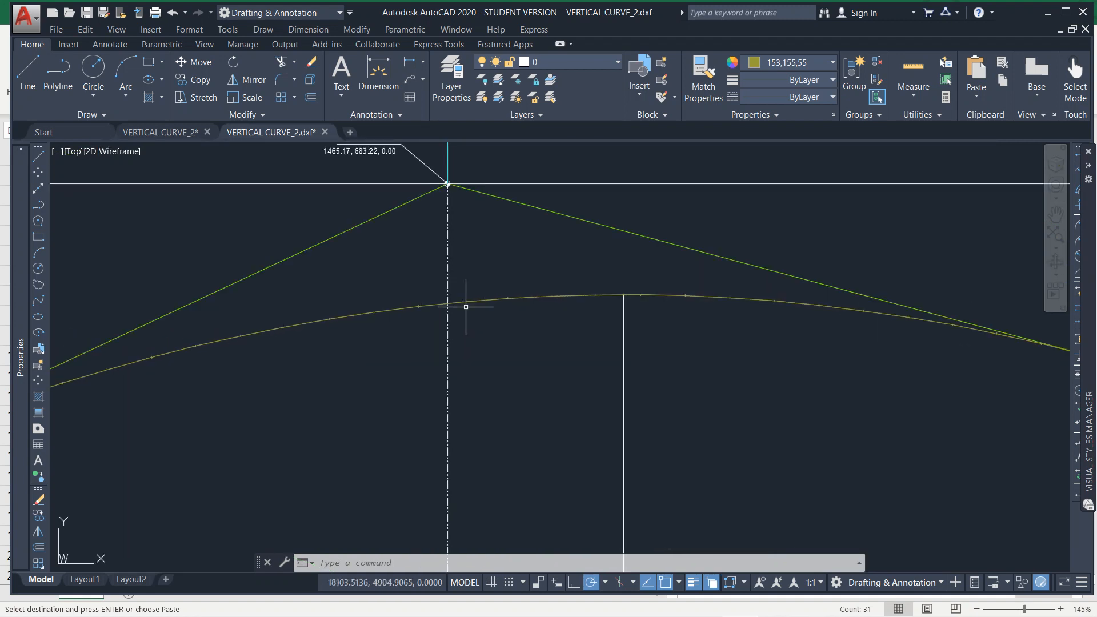
{"action": "scroll", "coordinate": [460, 325], "scroll_direction": "down", "scroll_amount": 2}
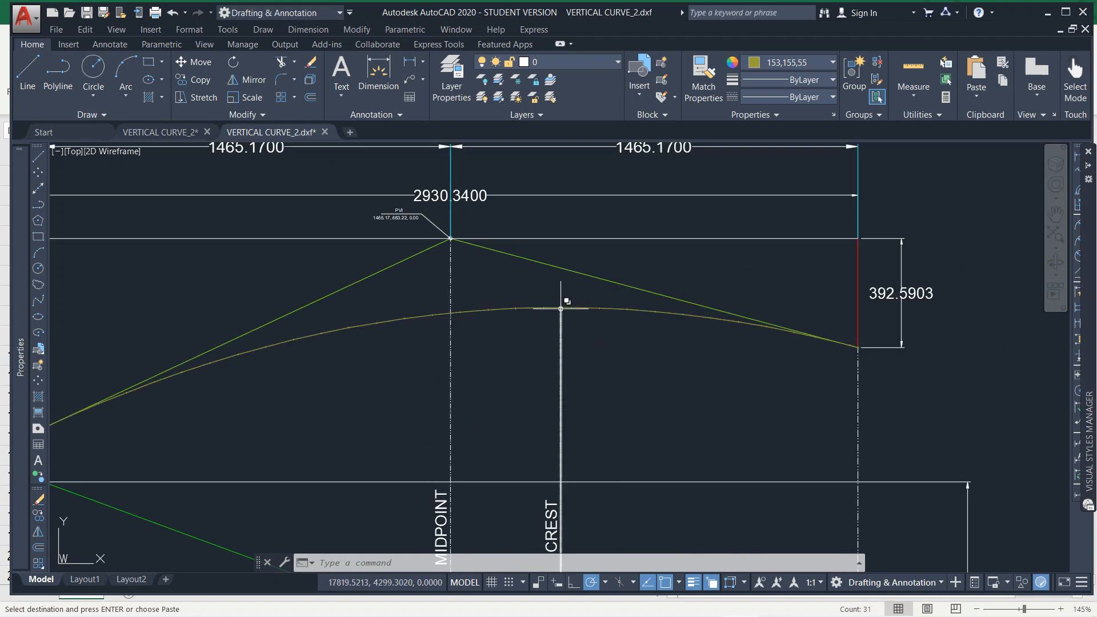
{"action": "scroll", "coordinate": [557, 434], "scroll_direction": "down", "scroll_amount": 2}
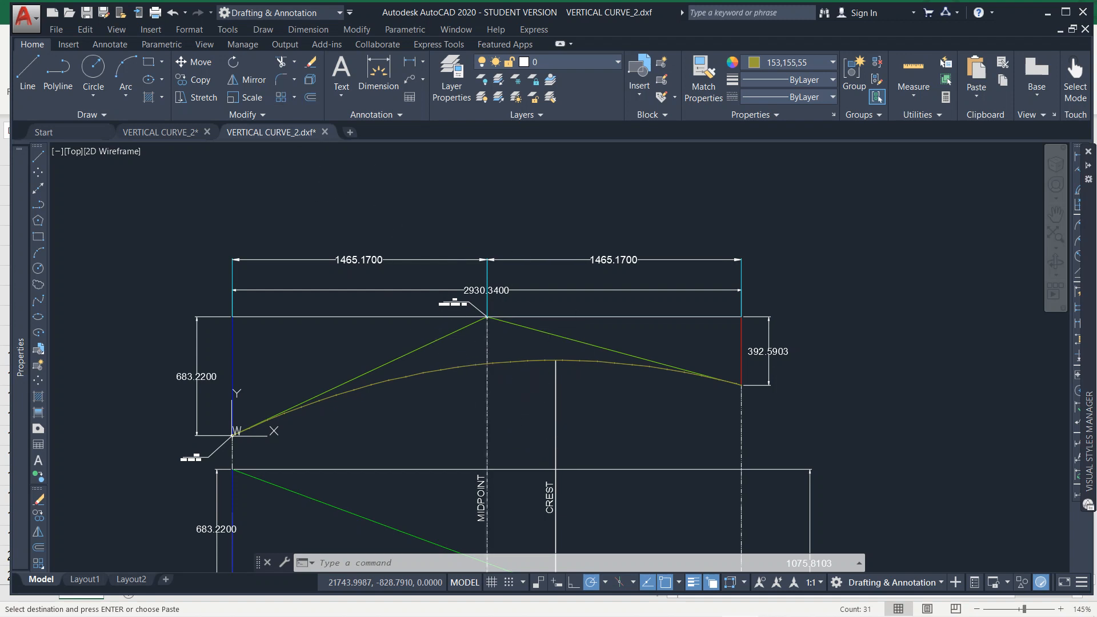
Load the NumIncV3-9 LISP routine from the Survey folder with APPLOAD and close the dialog.
{"action": "key", "text": "Escape"}
{"action": "key", "text": "Escape"}
{"action": "key", "text": "Escape"}
{"action": "type", "text": "app"}
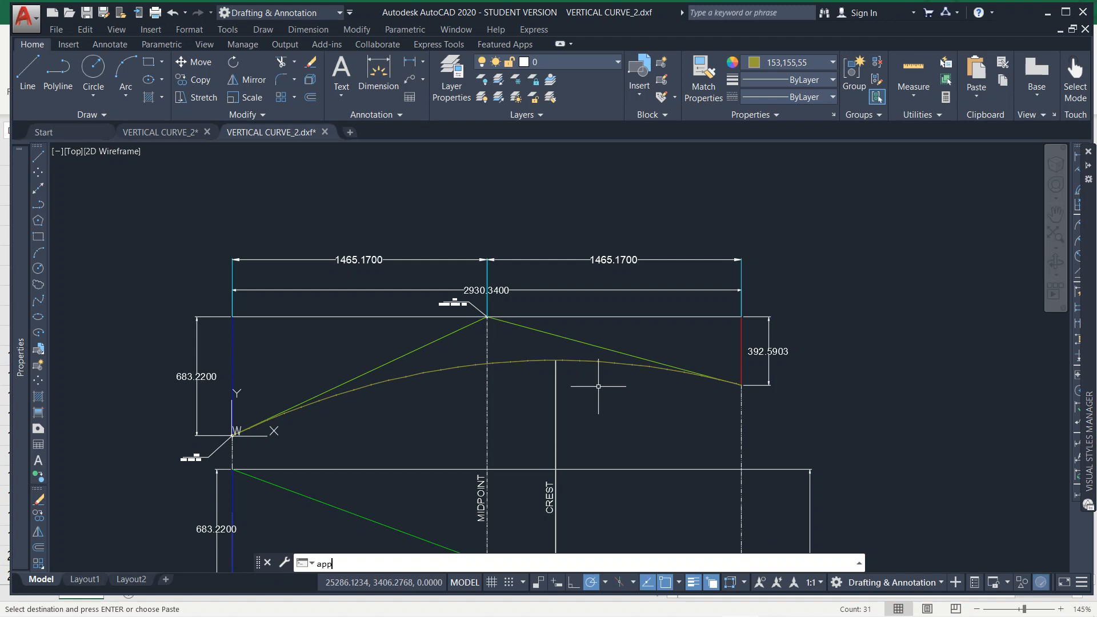
{"action": "type", "text": "lao"}
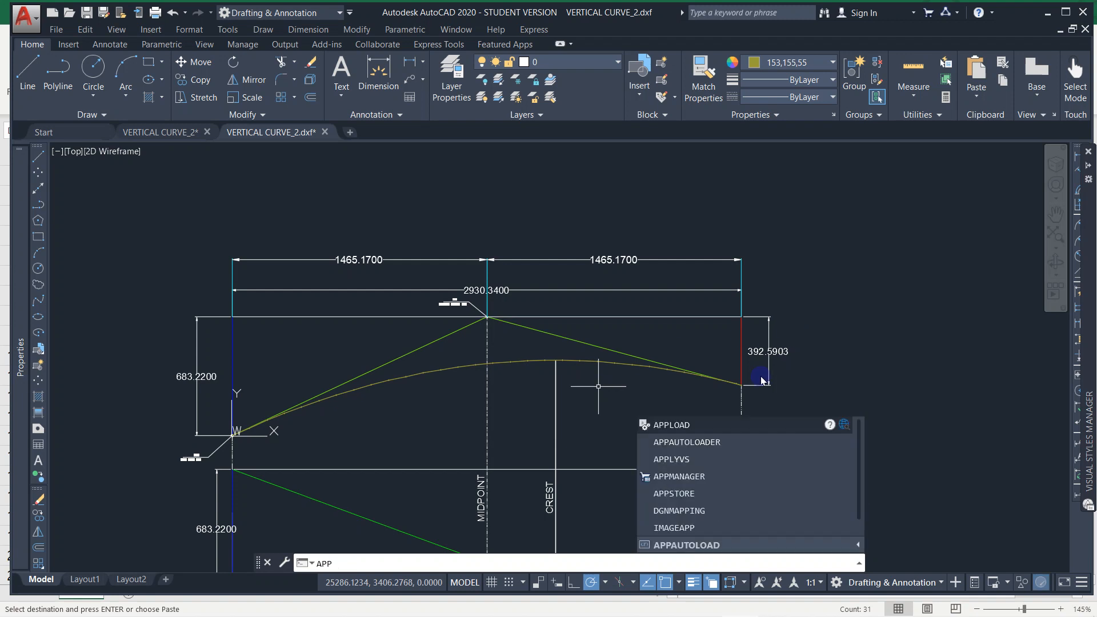
{"action": "left_click", "coordinate": [676, 426]}
{"action": "left_click", "coordinate": [542, 357]}
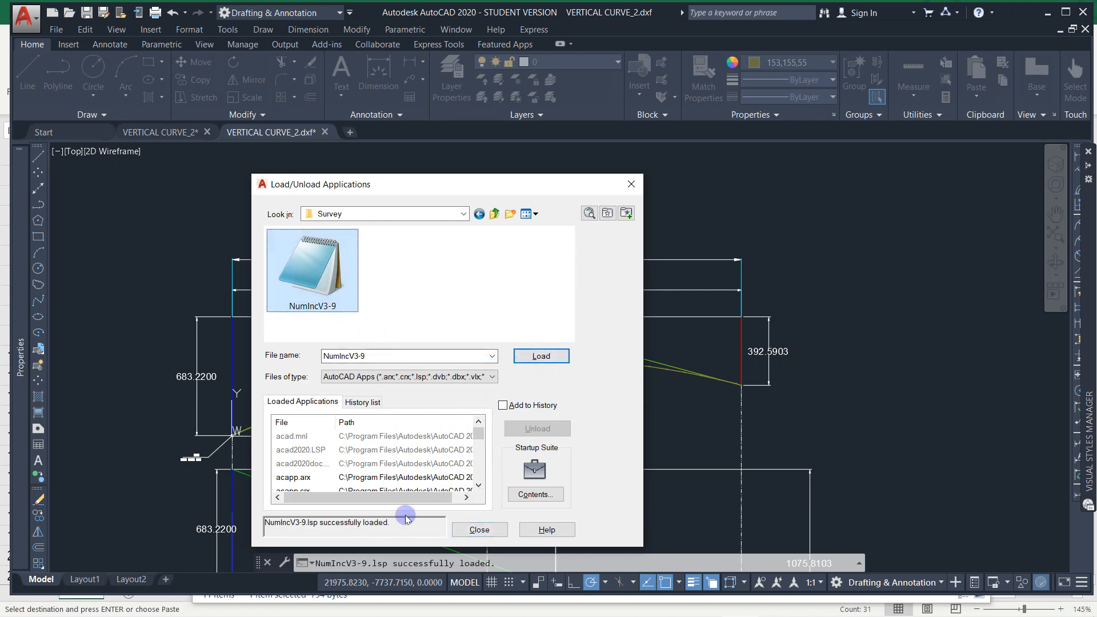
{"action": "left_click", "coordinate": [479, 529]}
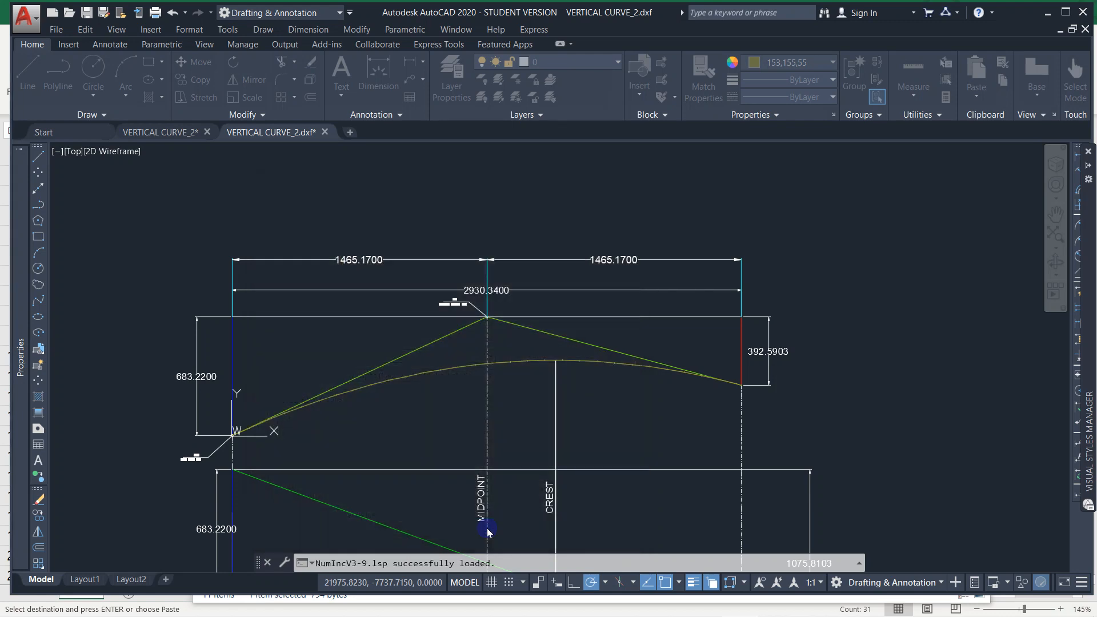
{"action": "scroll", "coordinate": [602, 475], "scroll_direction": "down", "scroll_amount": 2}
{"action": "key", "text": "Escape"}
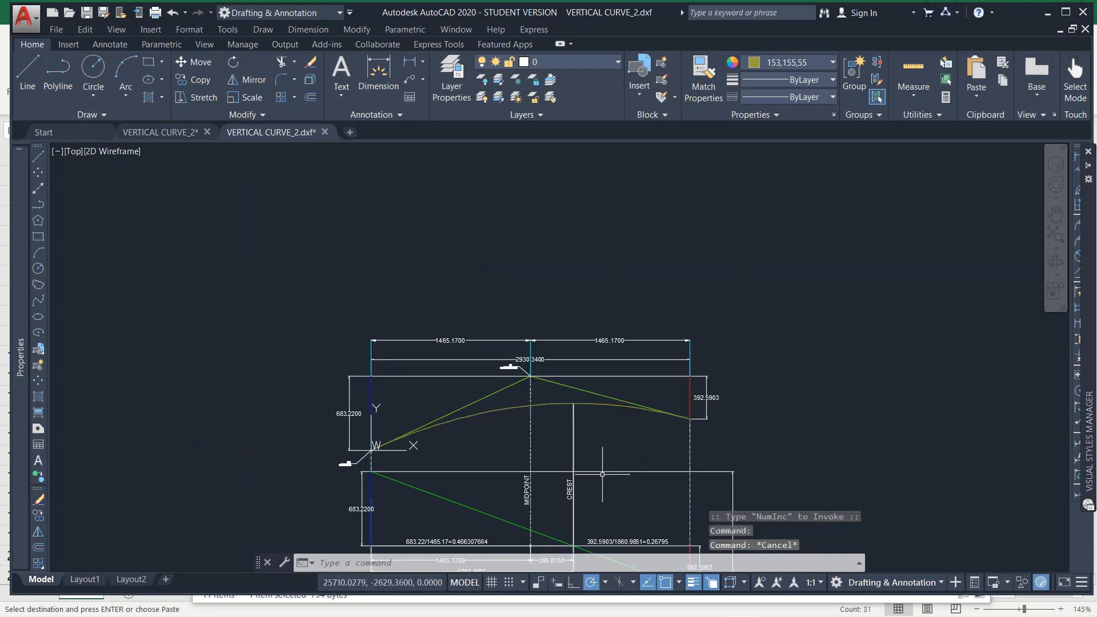
{"action": "type", "text": "ap"}
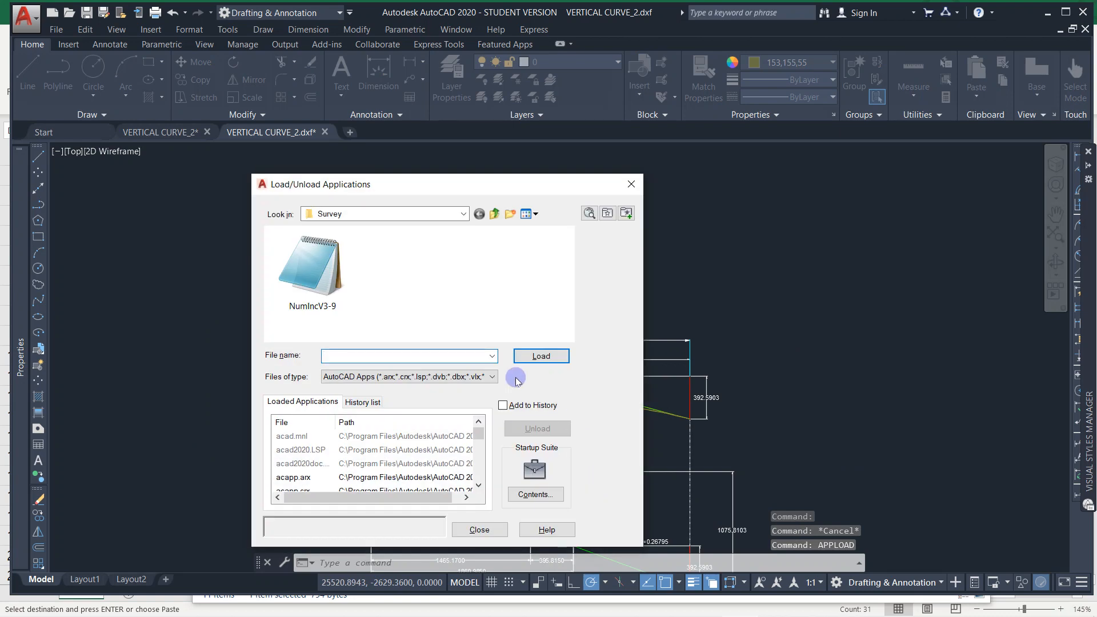
{"action": "key", "text": "Escape"}
{"action": "key", "text": "Escape"}
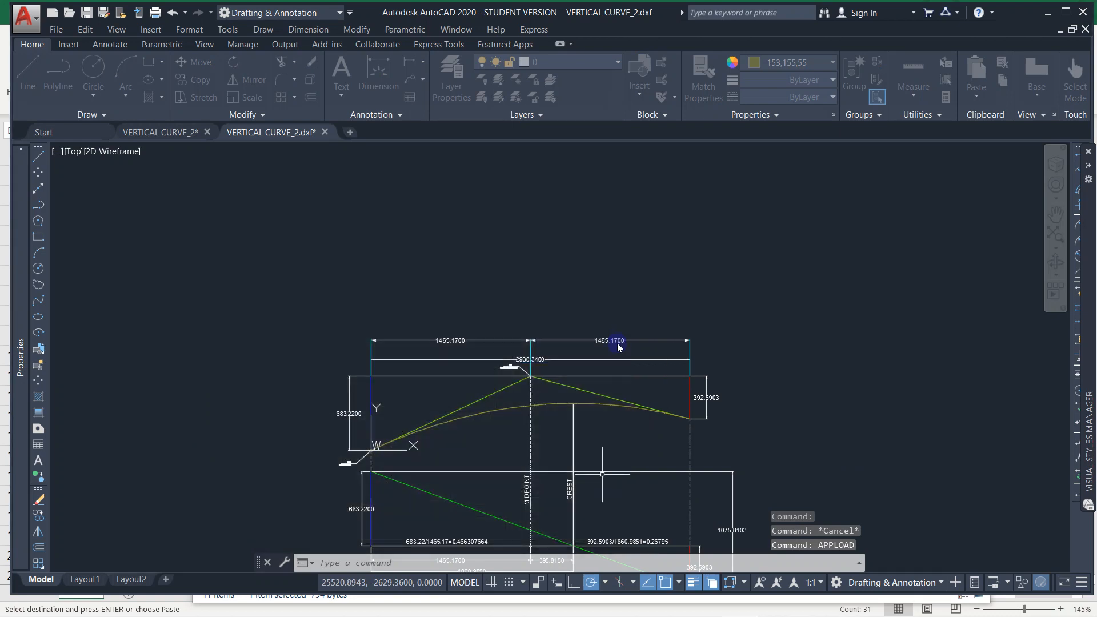
Start NUMINC and set prefix 0, middle +, suffix 00, increment 1 and a block scale of 18 for ID_COORD_DEC FT.
{"action": "scroll", "coordinate": [555, 337], "scroll_direction": "up", "scroll_amount": 2}
{"action": "type", "text": "nu"}
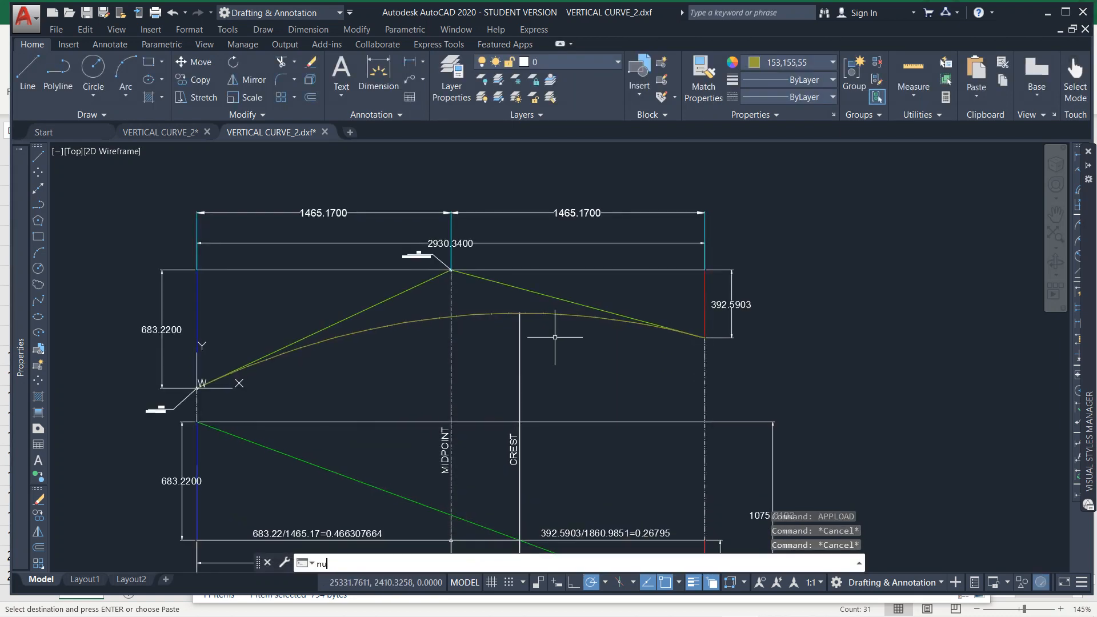
{"action": "type", "text": "minc"}
{"action": "key", "text": "Return"}
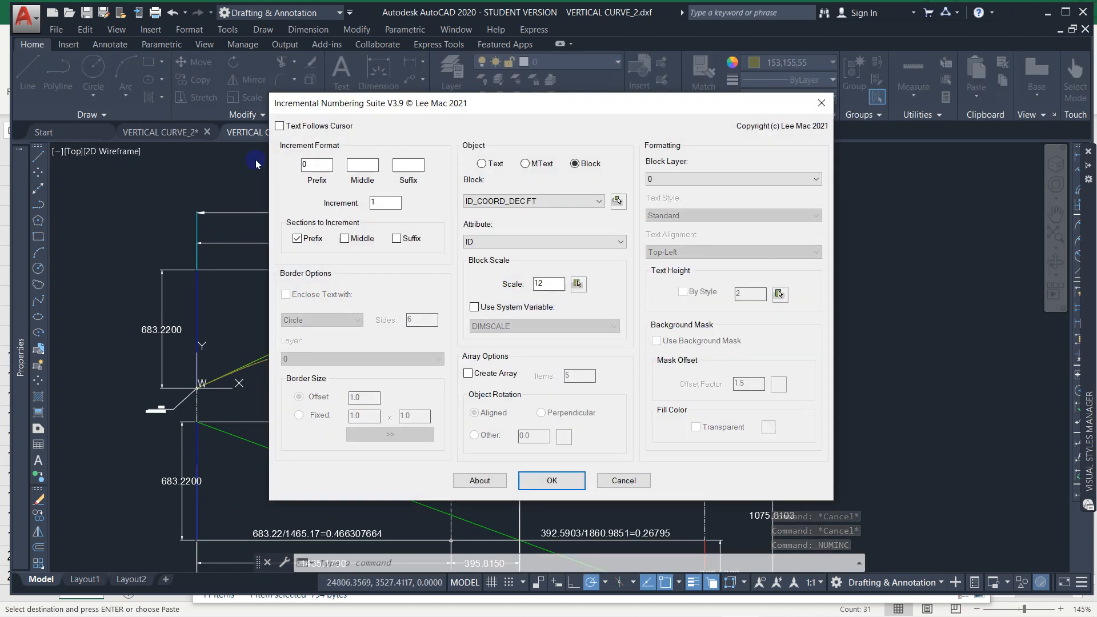
{"action": "type", "text": "0"}
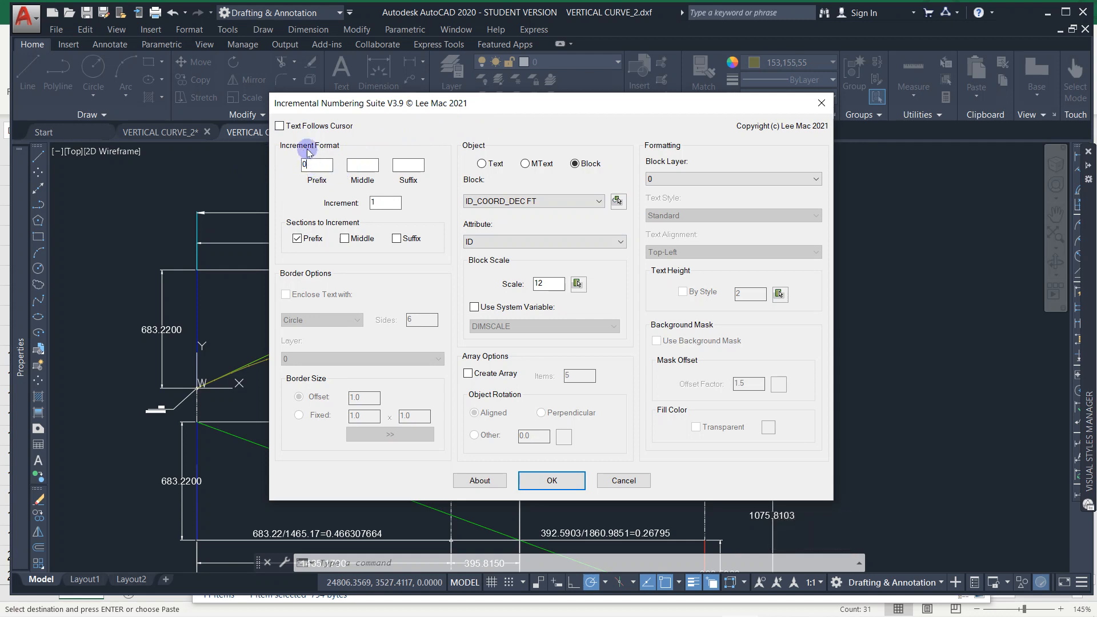
{"action": "double_click", "coordinate": [379, 202]}
{"action": "left_click_drag", "start_coordinate": [381, 172], "coordinate": [332, 166]}
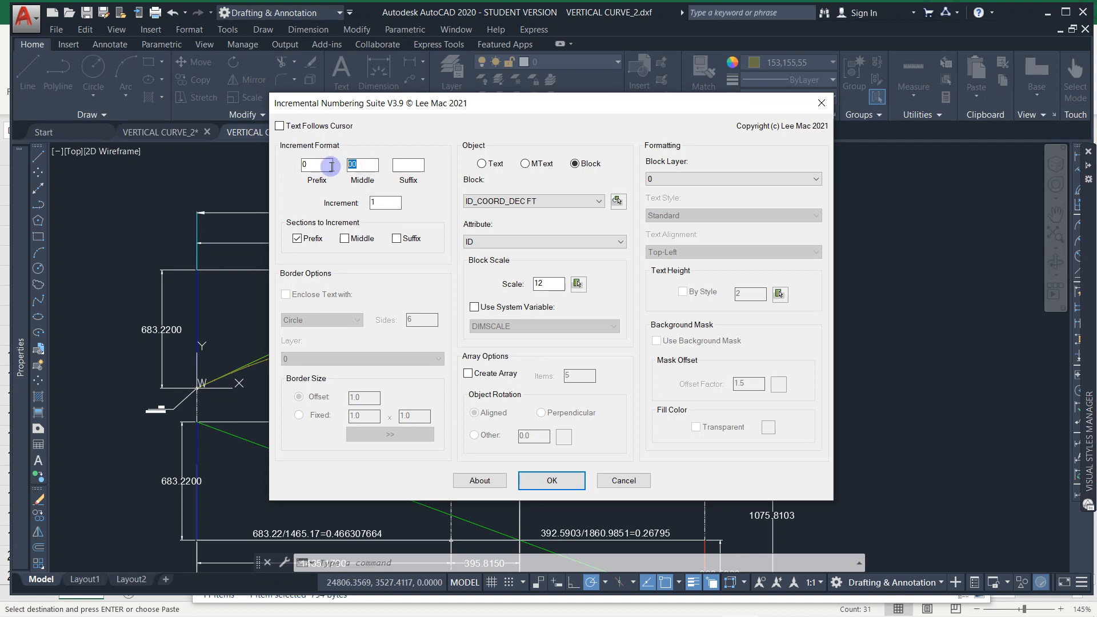
{"action": "left_click", "coordinate": [413, 165]}
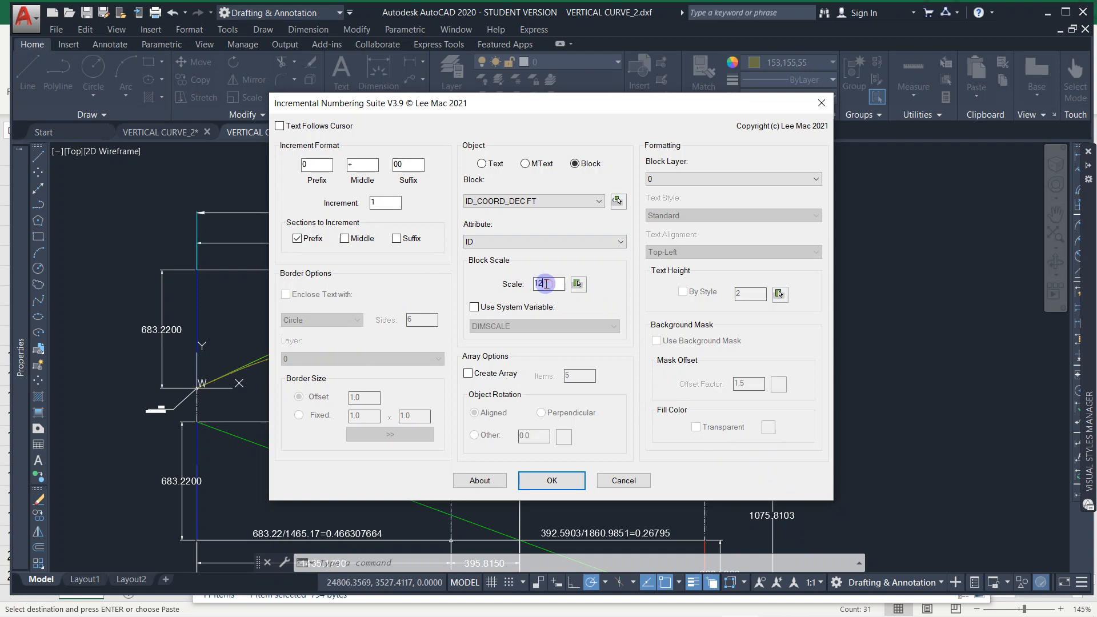
{"action": "left_click_drag", "start_coordinate": [546, 284], "coordinate": [532, 285]}
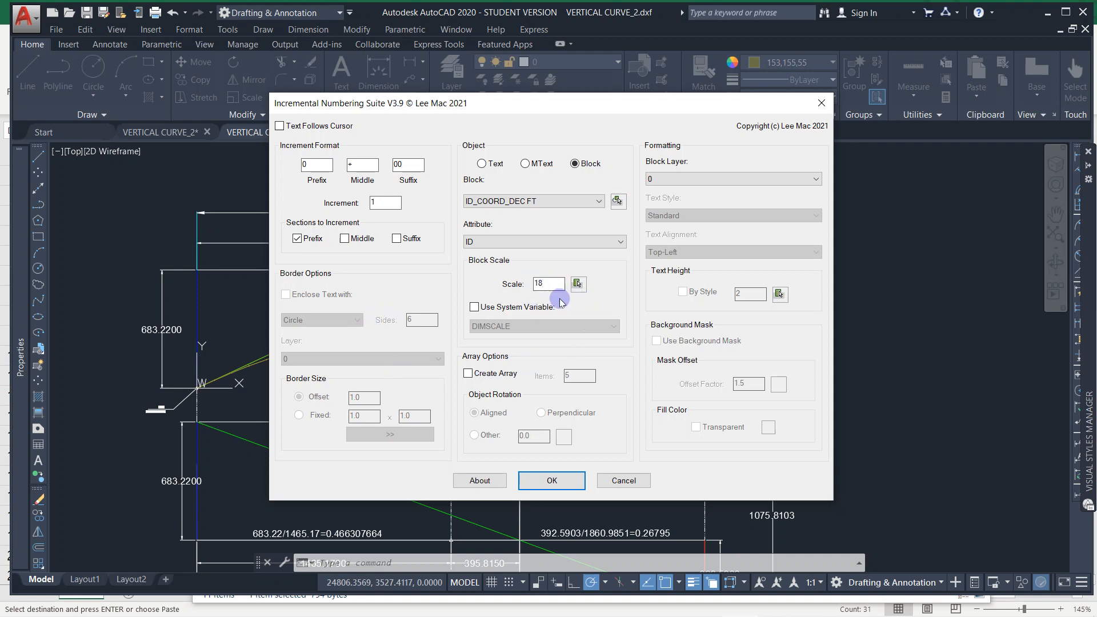
{"action": "left_click", "coordinate": [552, 480]}
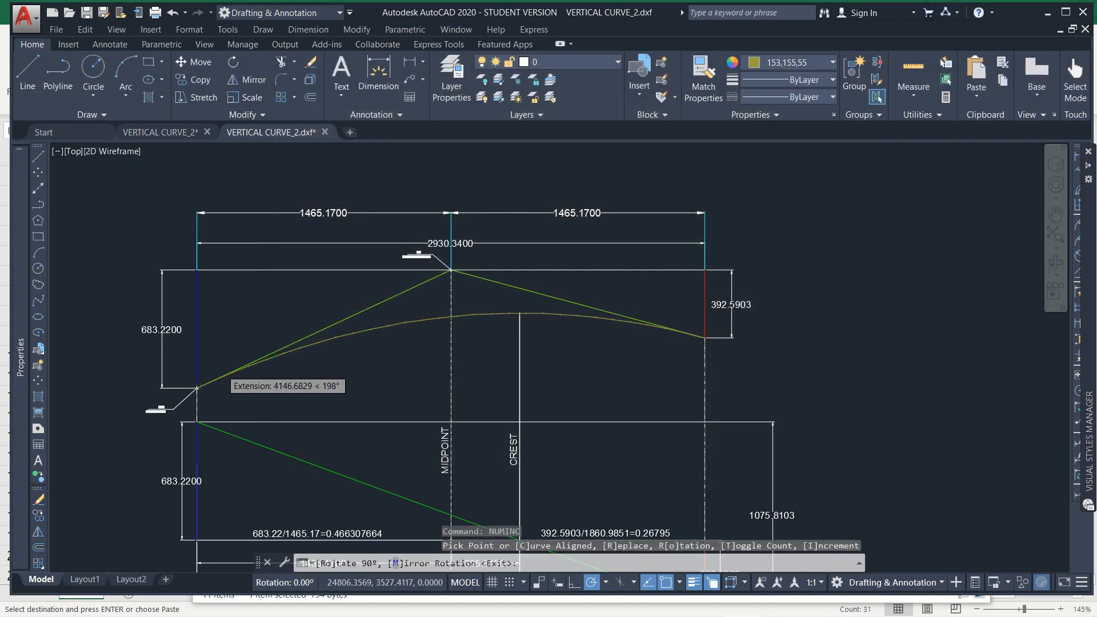
Place the 0+00 station block at the BVC point and end the numbering.
{"action": "scroll", "coordinate": [194, 386], "scroll_direction": "up", "scroll_amount": 6}
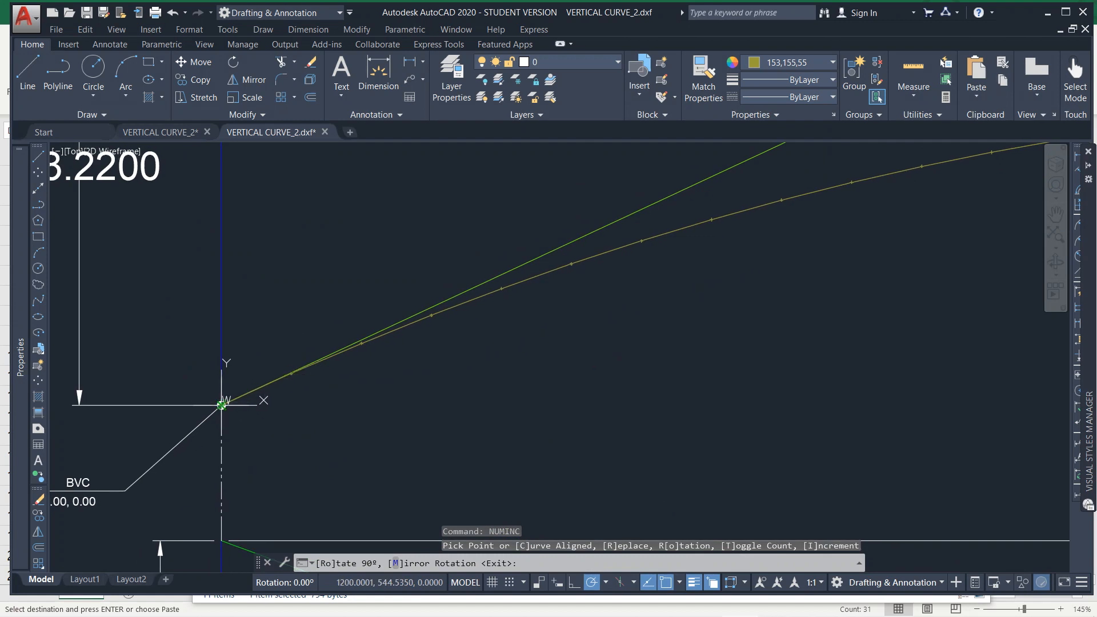
{"action": "scroll", "coordinate": [259, 361], "scroll_direction": "down", "scroll_amount": 2}
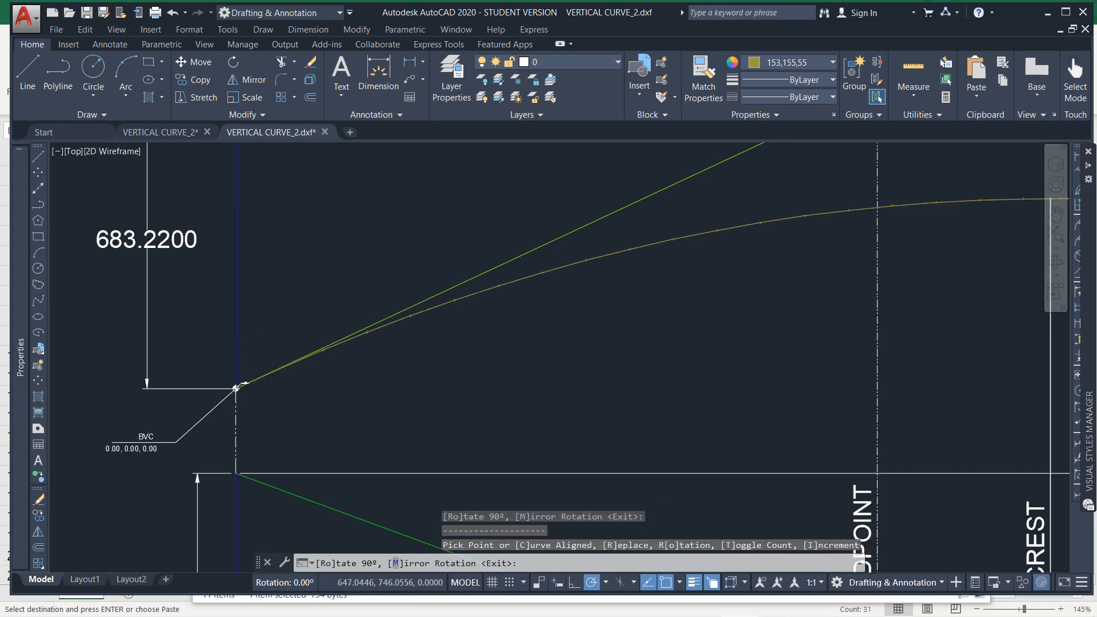
{"action": "scroll", "coordinate": [241, 378], "scroll_direction": "up", "scroll_amount": 8}
{"action": "scroll", "coordinate": [243, 392], "scroll_direction": "up", "scroll_amount": 2}
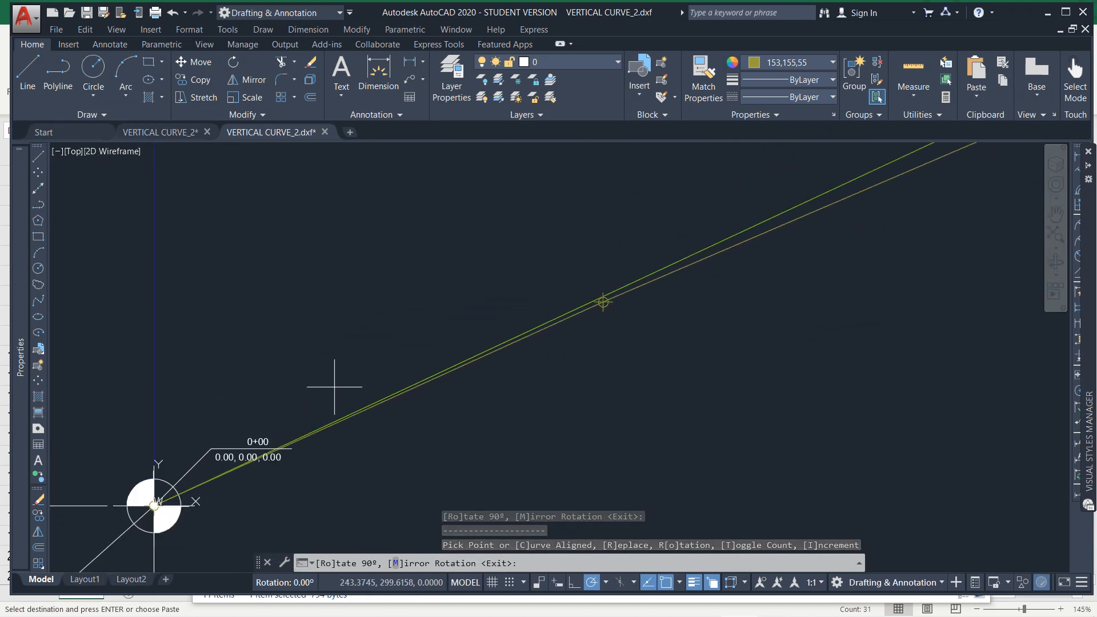
{"action": "key", "text": "Escape"}
Compare the size of the 0+00 station label with the existing BVC label and the curve.
{"action": "scroll", "coordinate": [333, 313], "scroll_direction": "down", "scroll_amount": 3}
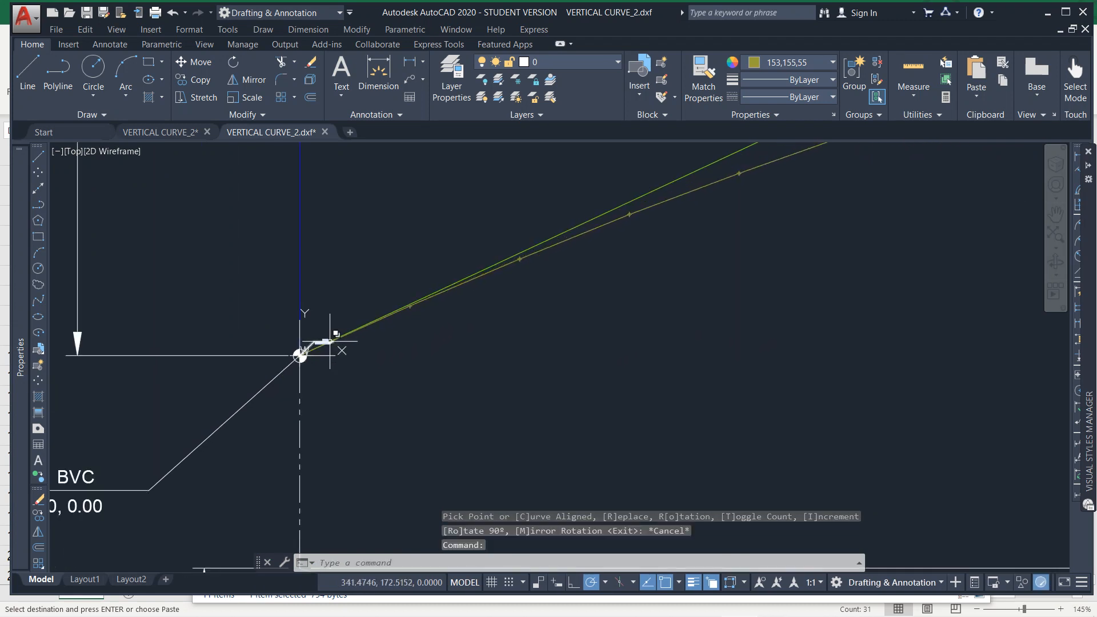
{"action": "scroll", "coordinate": [320, 342], "scroll_direction": "down", "scroll_amount": 3}
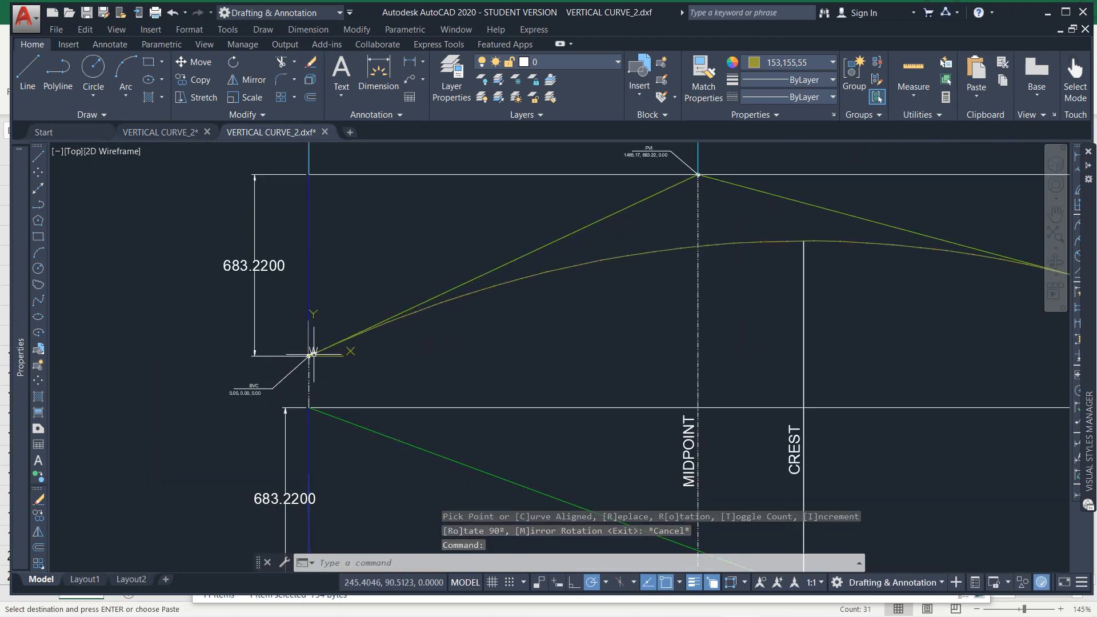
{"action": "scroll", "coordinate": [252, 397], "scroll_direction": "up", "scroll_amount": 3}
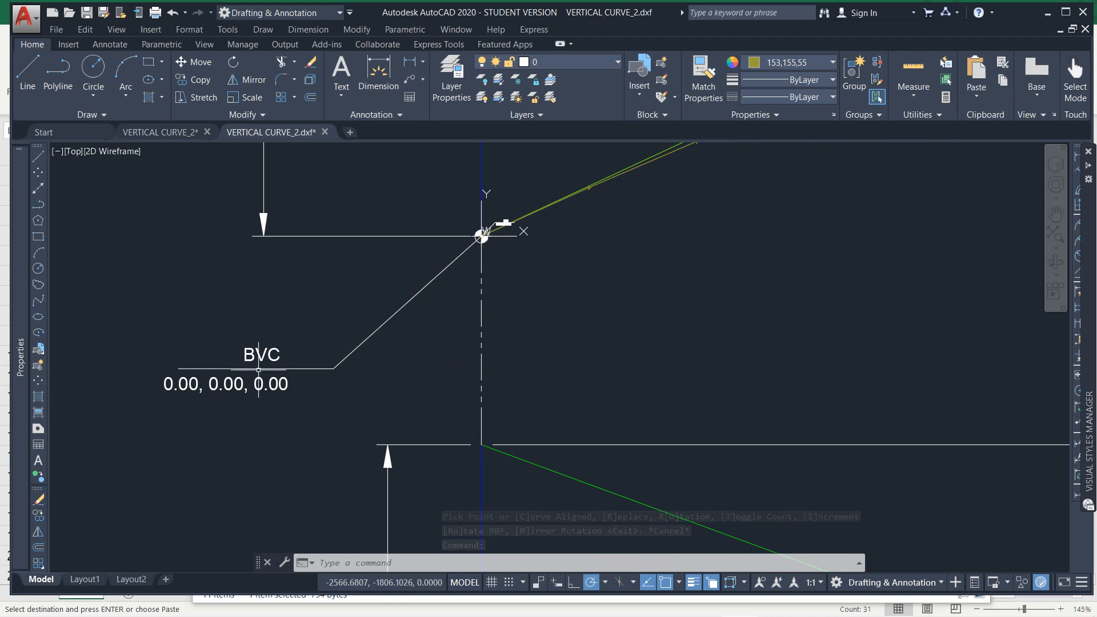
{"action": "middle_click_drag", "start_coordinate": [434, 273], "coordinate": [343, 340]}
{"action": "scroll", "coordinate": [344, 340], "scroll_direction": "down", "scroll_amount": 2}
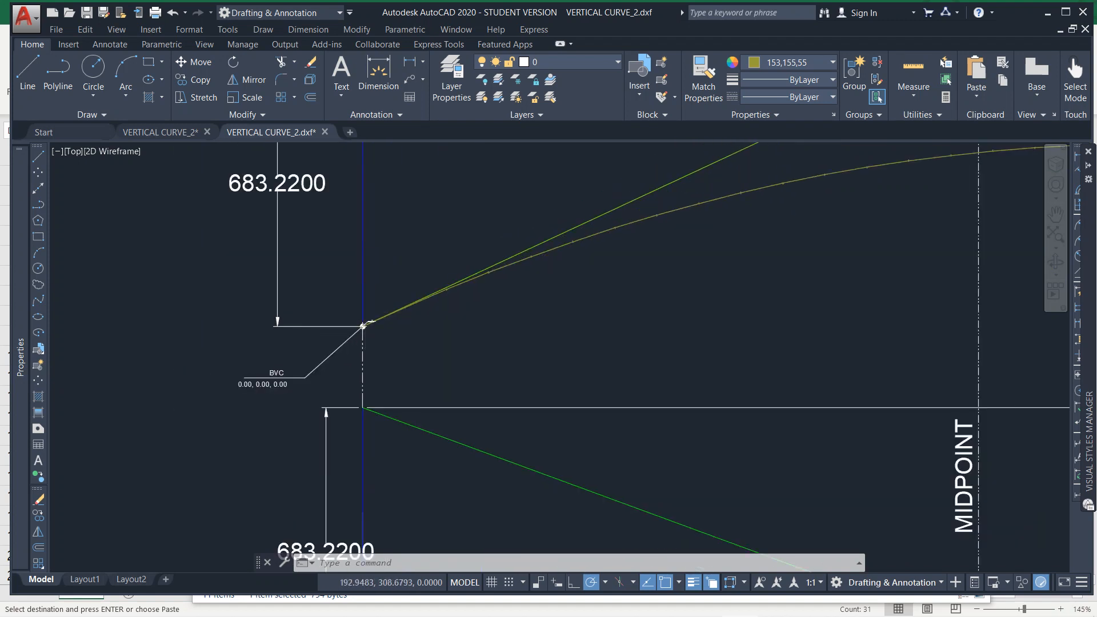
{"action": "scroll", "coordinate": [369, 323], "scroll_direction": "up", "scroll_amount": 2}
{"action": "scroll", "coordinate": [369, 323], "scroll_direction": "up", "scroll_amount": 2}
{"action": "scroll", "coordinate": [370, 312], "scroll_direction": "down", "scroll_amount": 2}
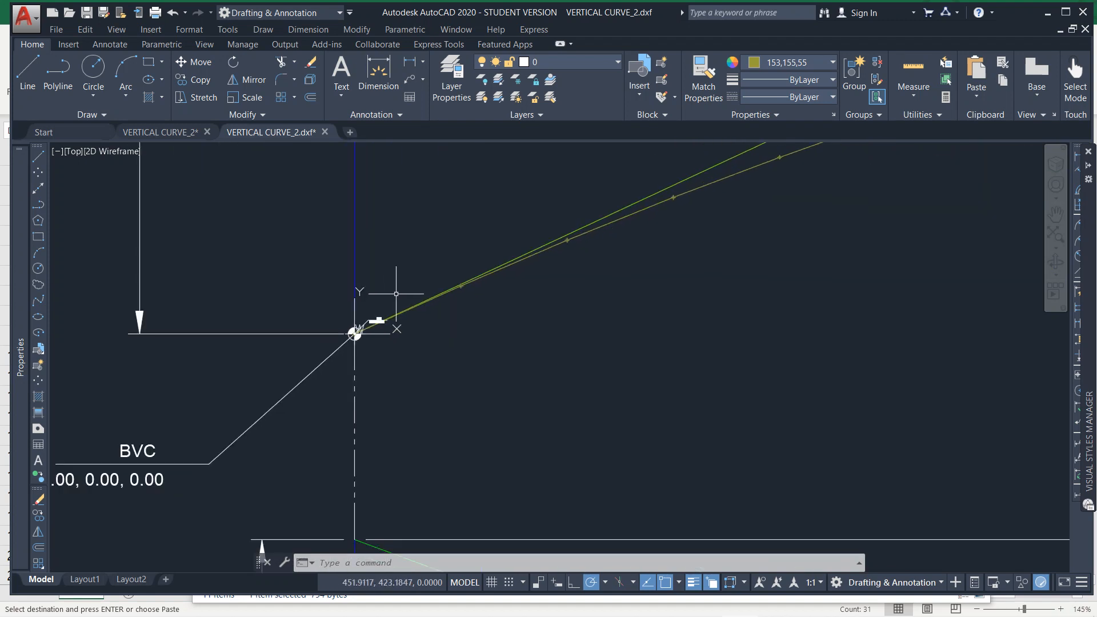
{"action": "scroll", "coordinate": [378, 320], "scroll_direction": "down", "scroll_amount": 3}
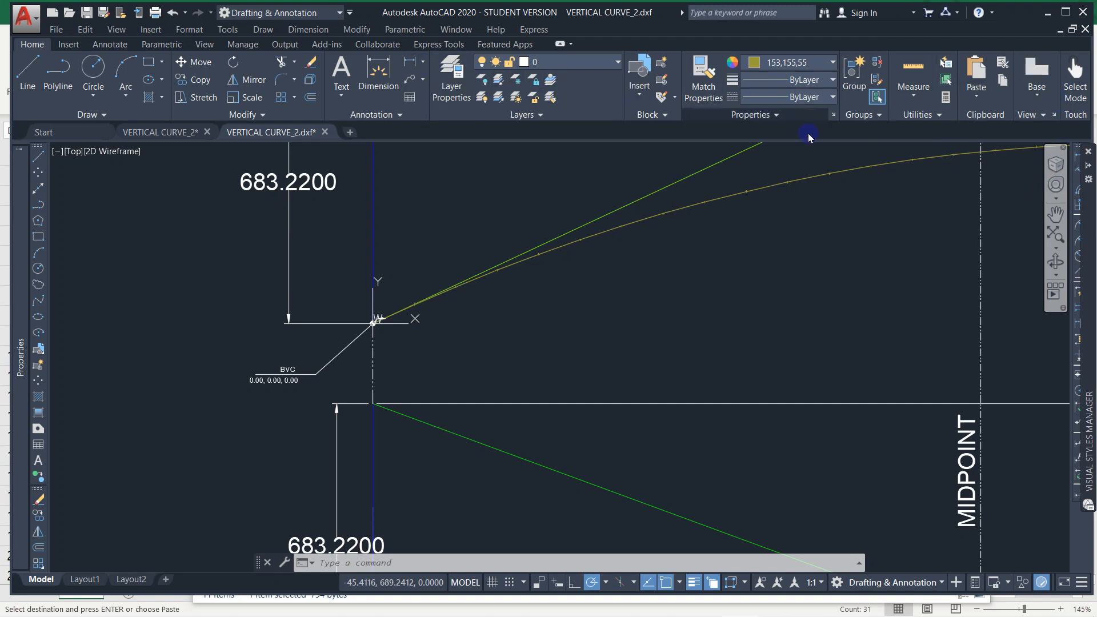
Measure the height of the BVC label's coordinate text with a linear dimension, without placing the dimension.
{"action": "left_click", "coordinate": [1076, 158]}
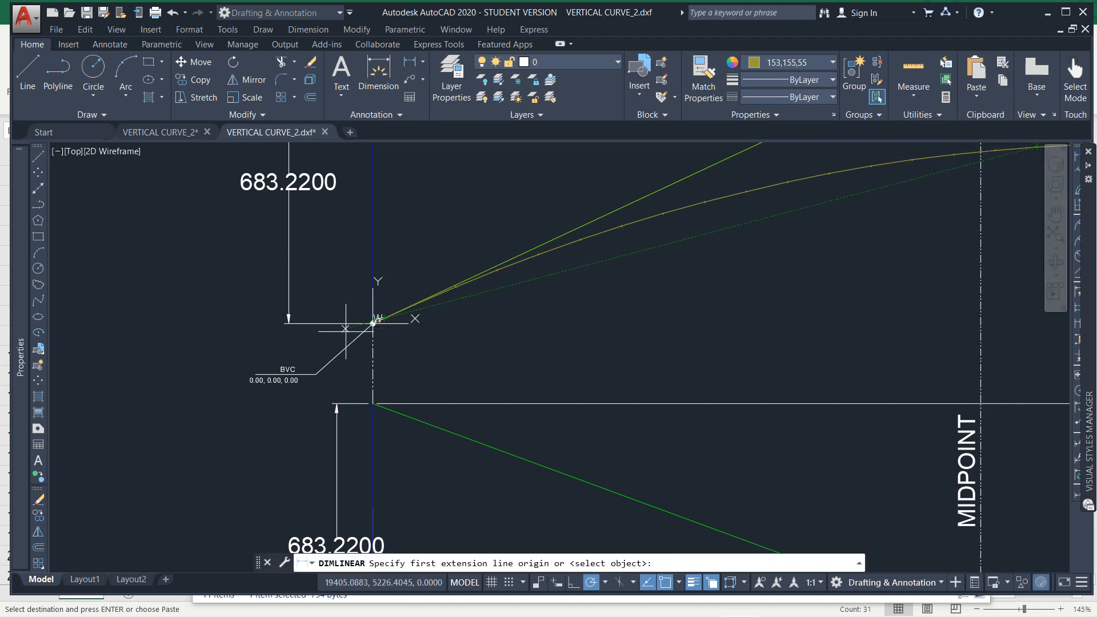
{"action": "scroll", "coordinate": [297, 400], "scroll_direction": "up", "scroll_amount": 4}
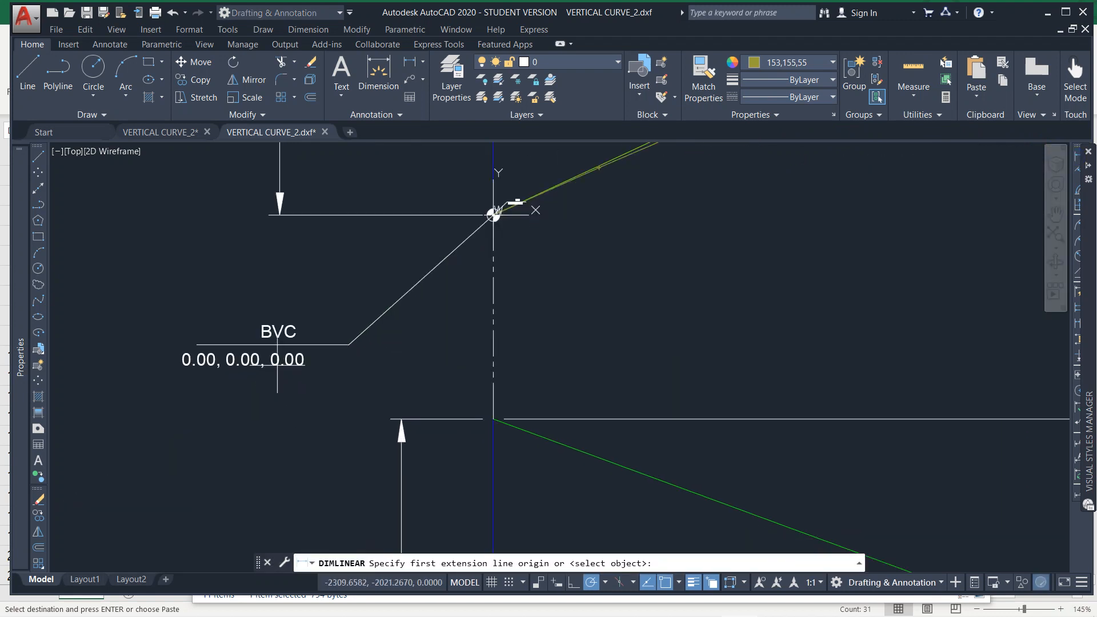
{"action": "left_click", "coordinate": [492, 215]}
{"action": "scroll", "coordinate": [277, 360], "scroll_direction": "up", "scroll_amount": 8}
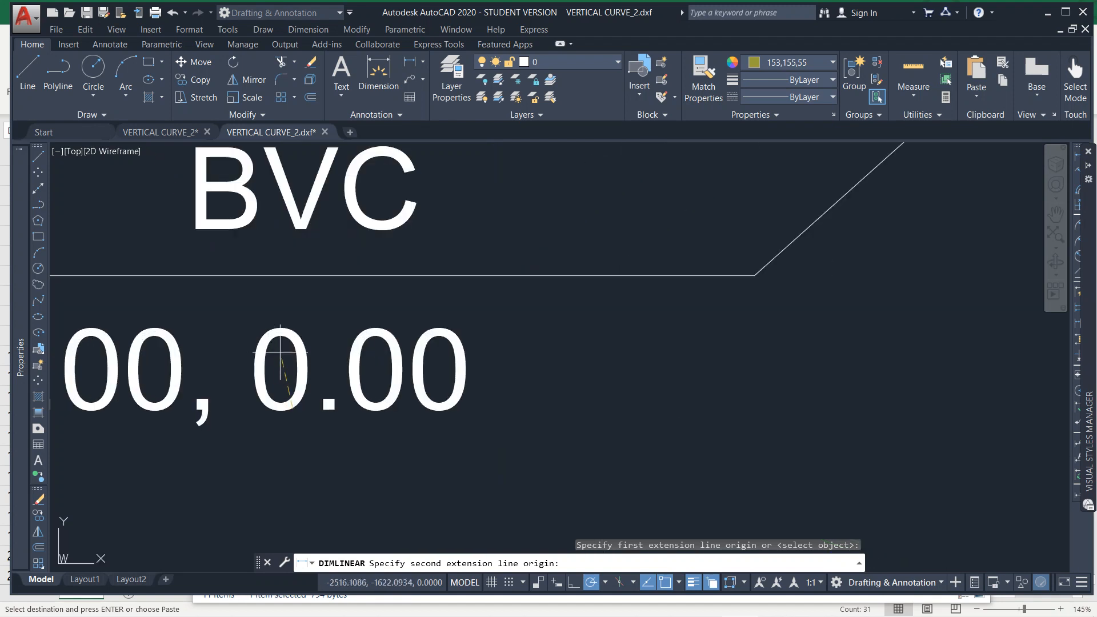
{"action": "left_click", "coordinate": [293, 321]}
{"action": "scroll", "coordinate": [391, 329], "scroll_direction": "down", "scroll_amount": 2}
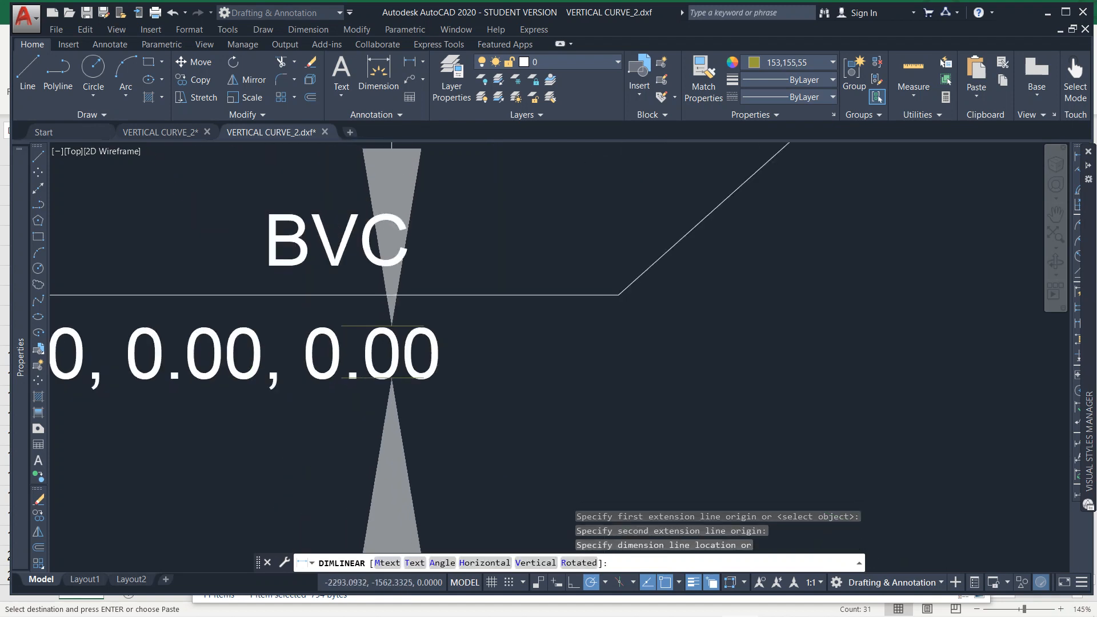
{"action": "scroll", "coordinate": [409, 327], "scroll_direction": "down", "scroll_amount": 6}
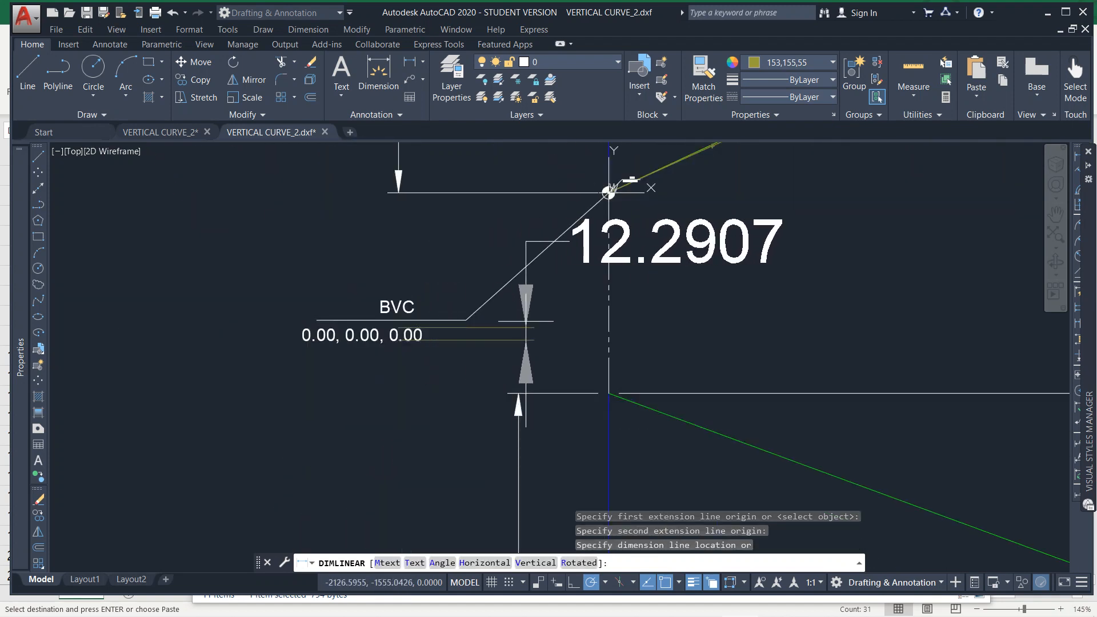
{"action": "key", "text": "Escape"}
{"action": "key", "text": "Escape"}
{"action": "key", "text": "Escape"}
Delete the 0+00 station block at the BVC point.
{"action": "middle_click_drag", "start_coordinate": [592, 289], "coordinate": [436, 362]}
{"action": "scroll", "coordinate": [436, 342], "scroll_direction": "down", "scroll_amount": 5}
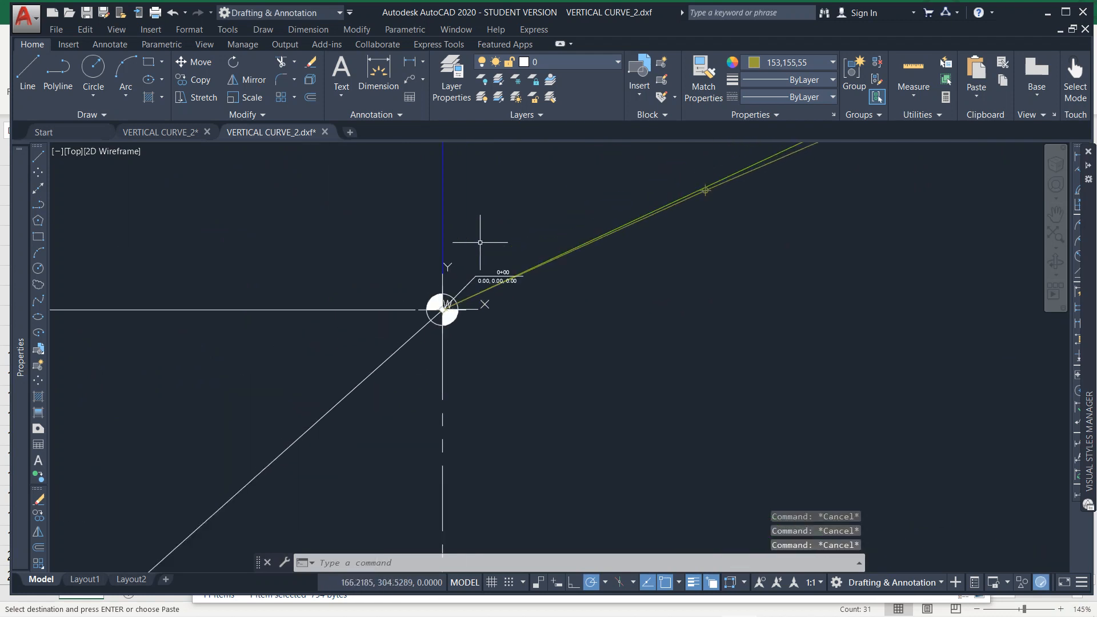
{"action": "left_click", "coordinate": [492, 266]}
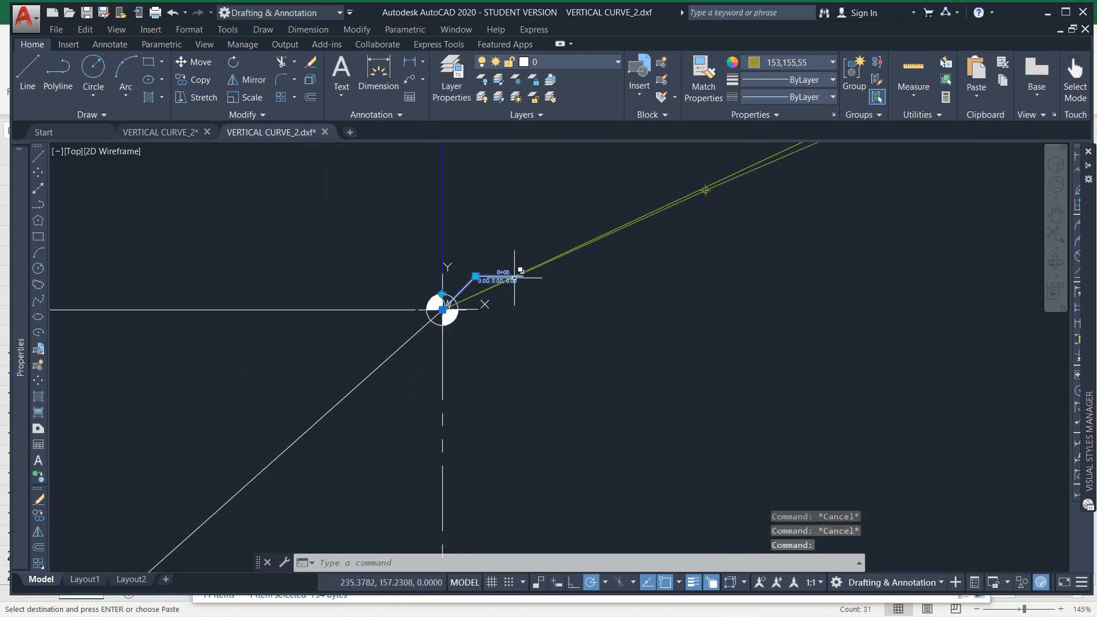
{"action": "scroll", "coordinate": [503, 297], "scroll_direction": "down", "scroll_amount": 2}
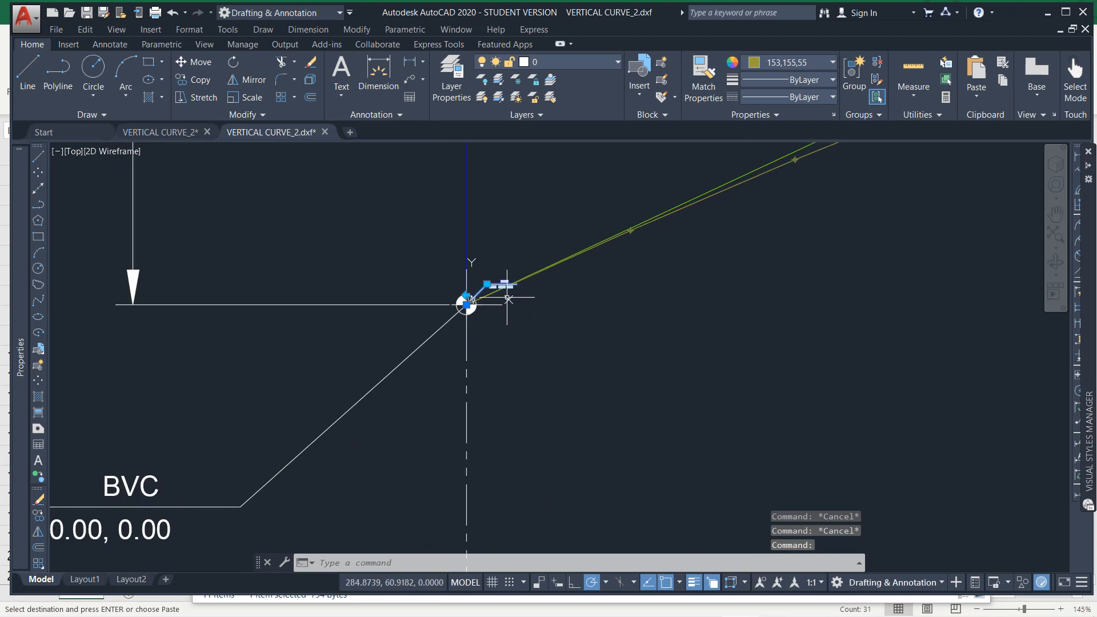
{"action": "key", "text": "Delete"}
{"action": "key", "text": "Escape"}
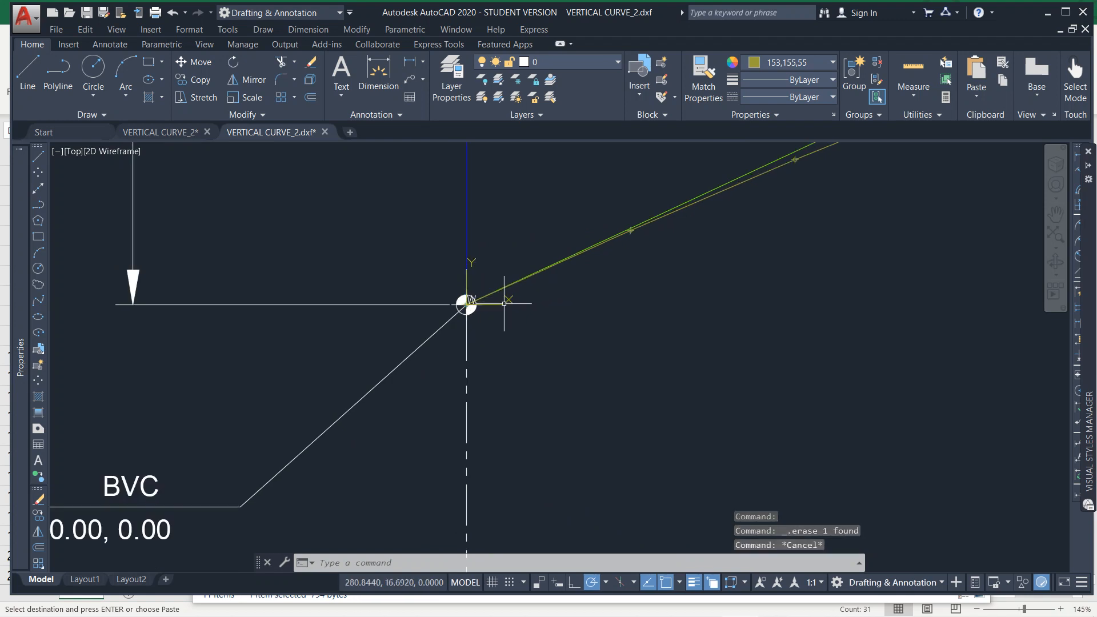
Restart NUMINC with the prefix reset to 0 and the block scale set to 220.
{"action": "type", "text": "numi"}
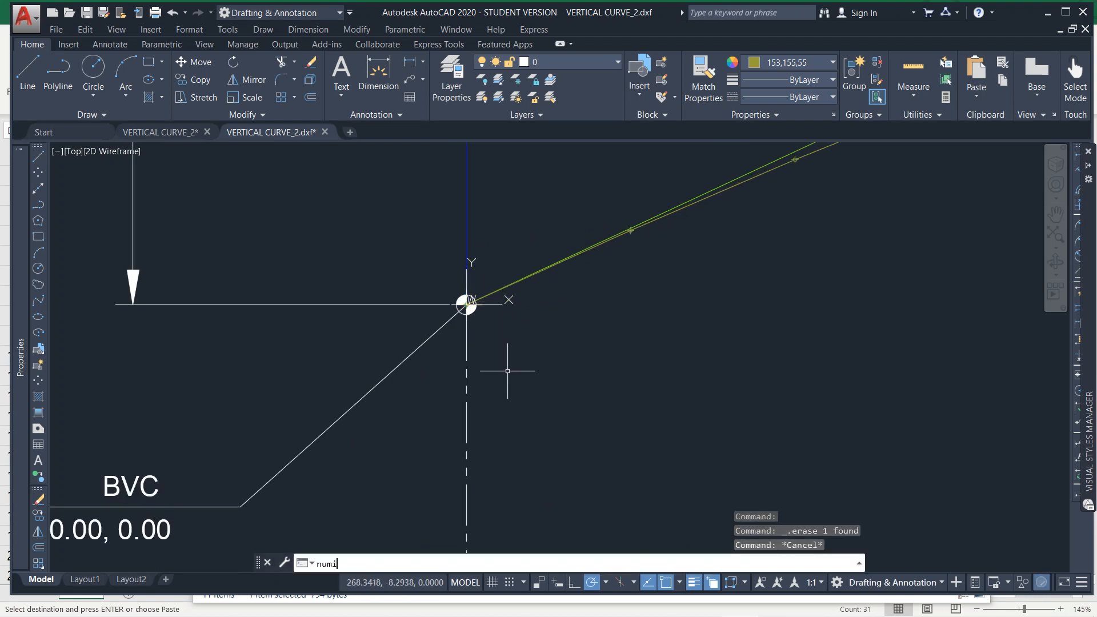
{"action": "type", "text": "nc"}
{"action": "key", "text": "Return"}
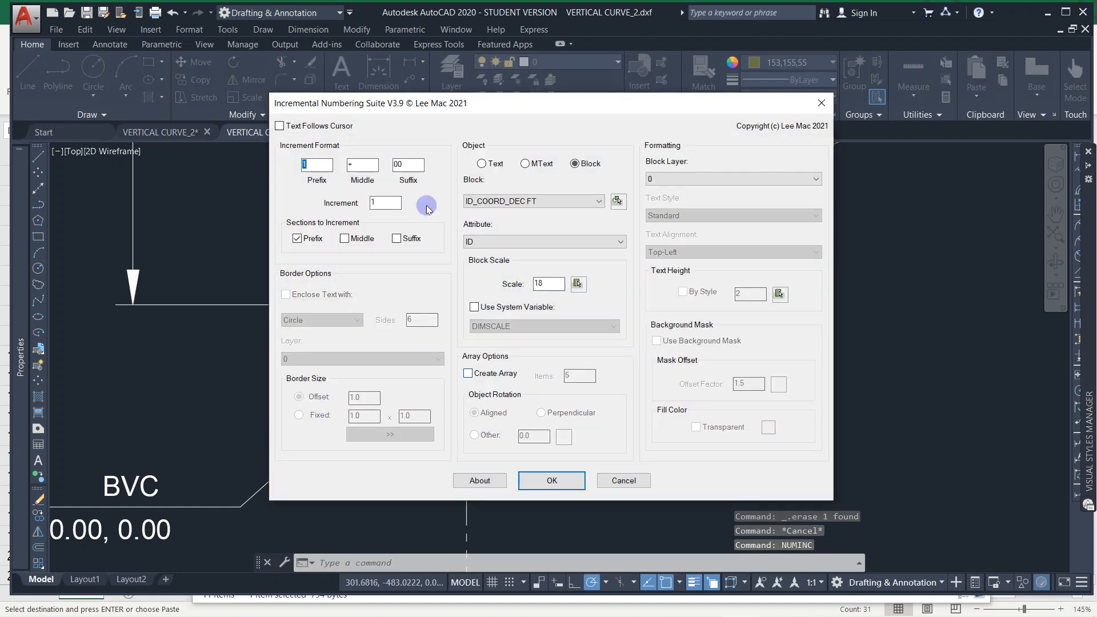
{"action": "left_click", "coordinate": [326, 162]}
{"action": "key", "text": "BackSpace"}
{"action": "type", "text": "0"}
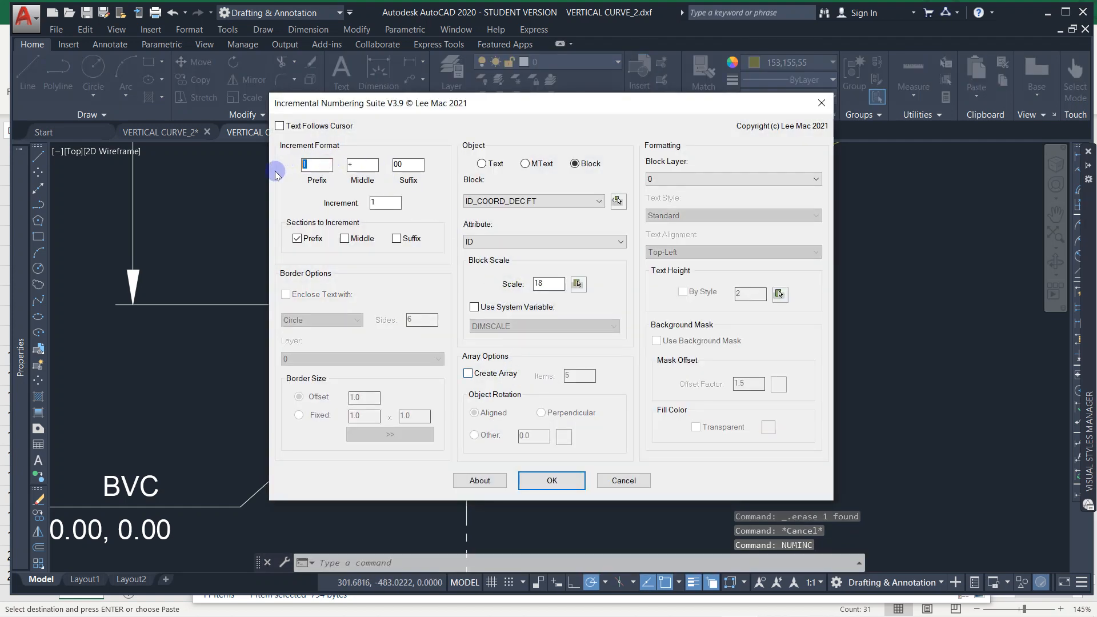
{"action": "double_click", "coordinate": [545, 284]}
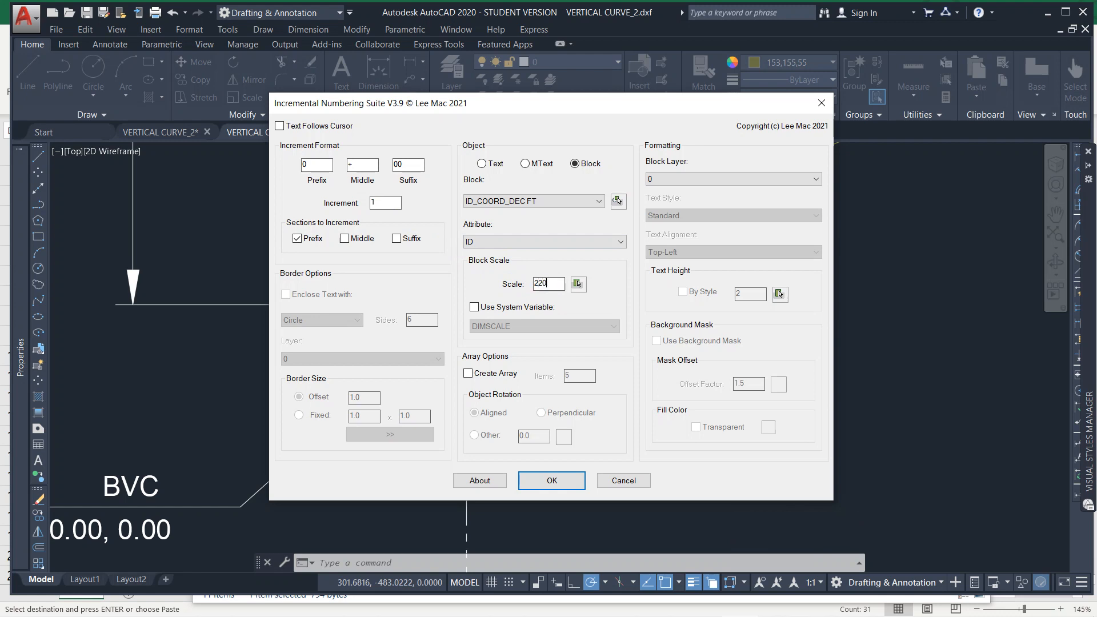
{"action": "left_click", "coordinate": [550, 480]}
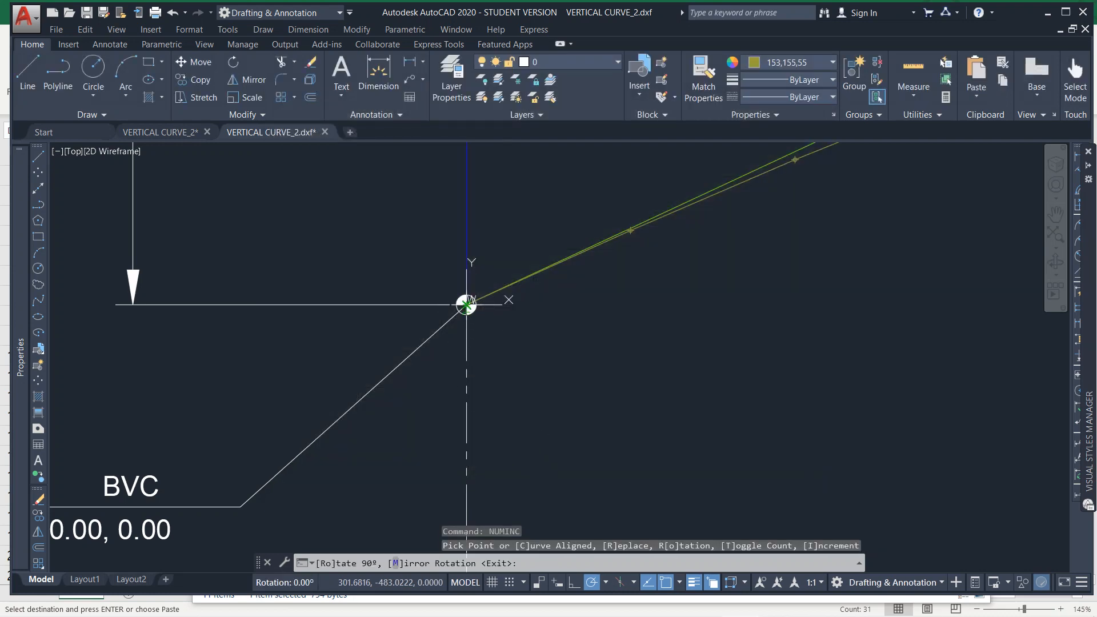
Place incrementing station blocks at the BVC point and the next two points along the curve, starting from 0+00.
{"action": "left_click", "coordinate": [467, 304]}
{"action": "scroll", "coordinate": [468, 304], "scroll_direction": "down", "scroll_amount": 6}
{"action": "middle_click_drag", "start_coordinate": [523, 282], "coordinate": [454, 361]}
{"action": "scroll", "coordinate": [454, 361], "scroll_direction": "up", "scroll_amount": 6}
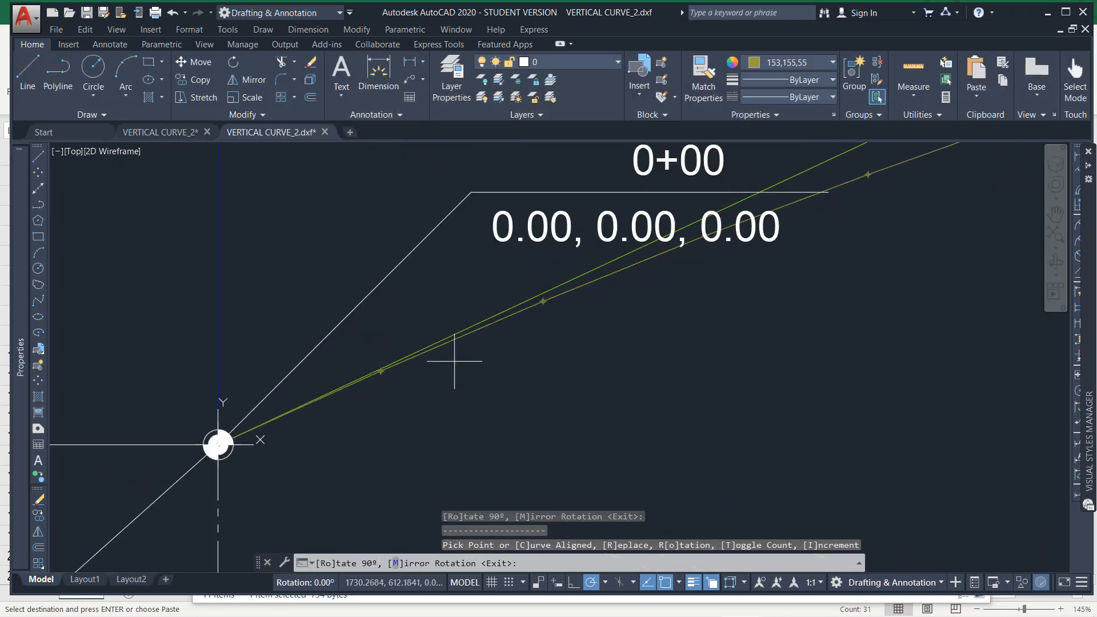
{"action": "scroll", "coordinate": [392, 364], "scroll_direction": "up", "scroll_amount": 6}
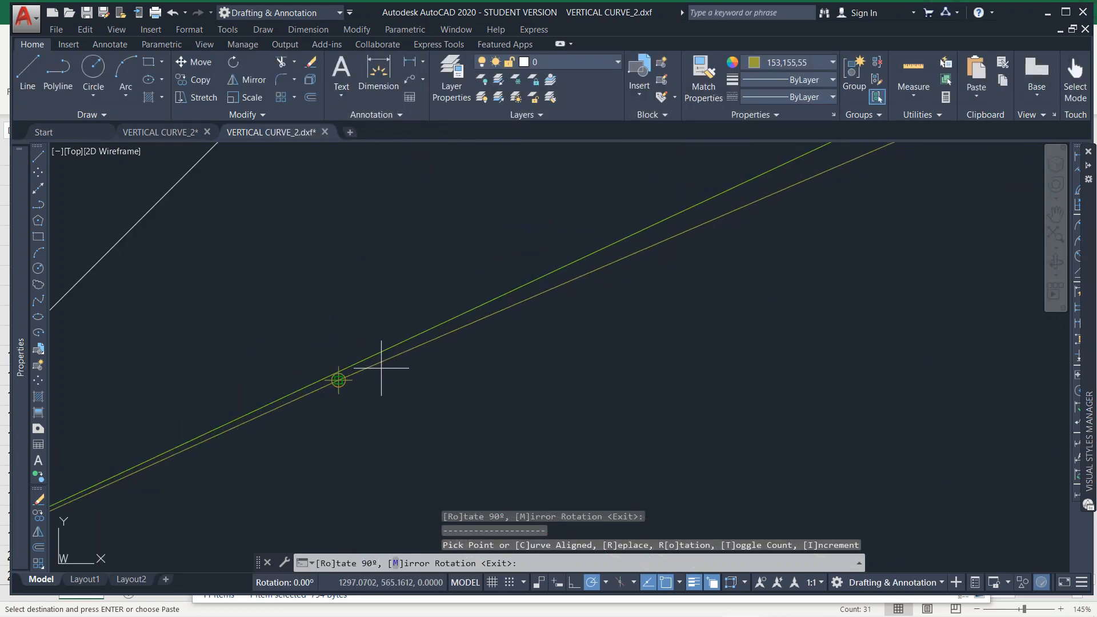
{"action": "left_click", "coordinate": [338, 380]}
{"action": "scroll", "coordinate": [338, 380], "scroll_direction": "down", "scroll_amount": 5}
{"action": "scroll", "coordinate": [516, 306], "scroll_direction": "up", "scroll_amount": 2}
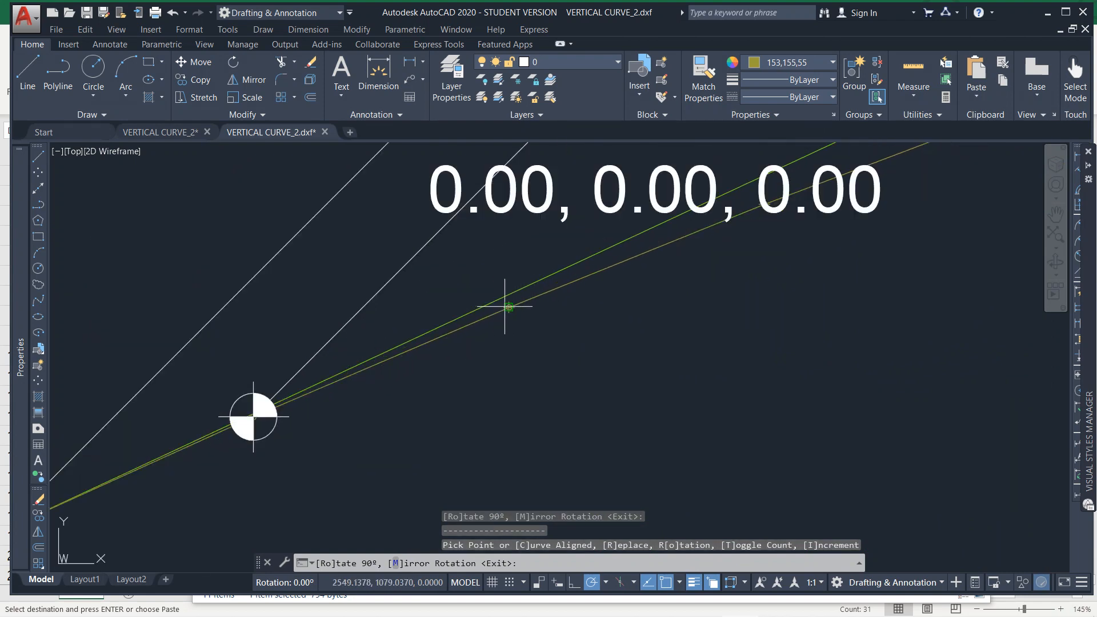
{"action": "left_click", "coordinate": [505, 306]}
{"action": "middle_click_drag", "start_coordinate": [602, 282], "coordinate": [393, 394]}
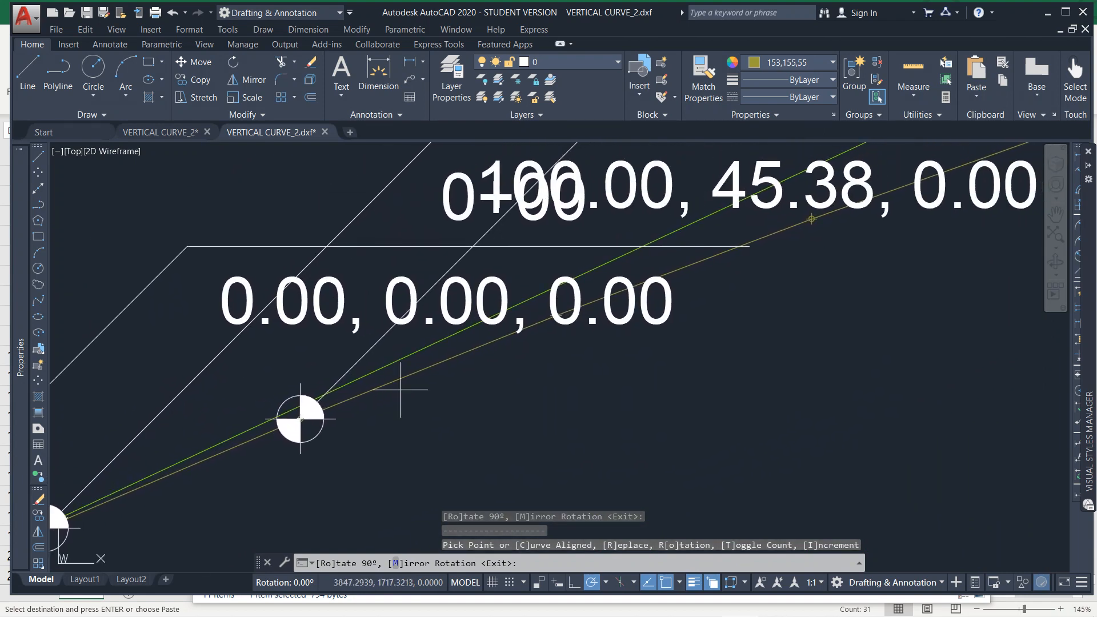
Place station label blocks 3+00, 4+00, 5+00 and 6+00 on the successive vertices of the vertical curve polyline.
{"action": "left_click", "coordinate": [556, 315]}
{"action": "scroll", "coordinate": [556, 316], "scroll_direction": "down", "scroll_amount": 2}
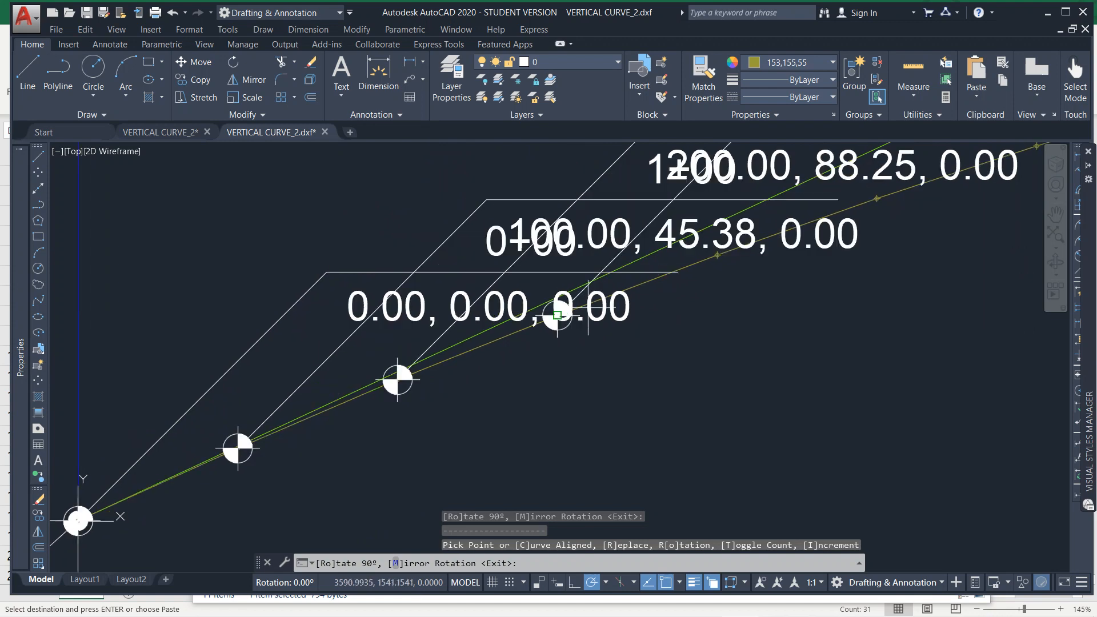
{"action": "middle_click_drag", "start_coordinate": [554, 315], "coordinate": [332, 414]}
{"action": "scroll", "coordinate": [483, 359], "scroll_direction": "up", "scroll_amount": 2}
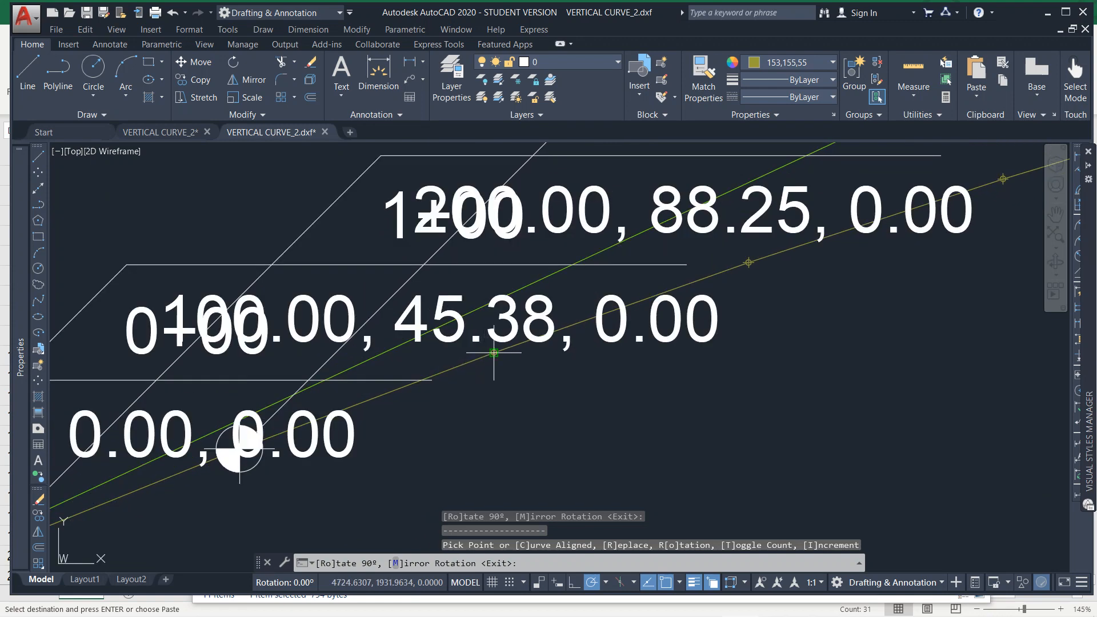
{"action": "left_click", "coordinate": [494, 353]}
{"action": "scroll", "coordinate": [494, 353], "scroll_direction": "down", "scroll_amount": 5}
{"action": "scroll", "coordinate": [561, 323], "scroll_direction": "up", "scroll_amount": 4}
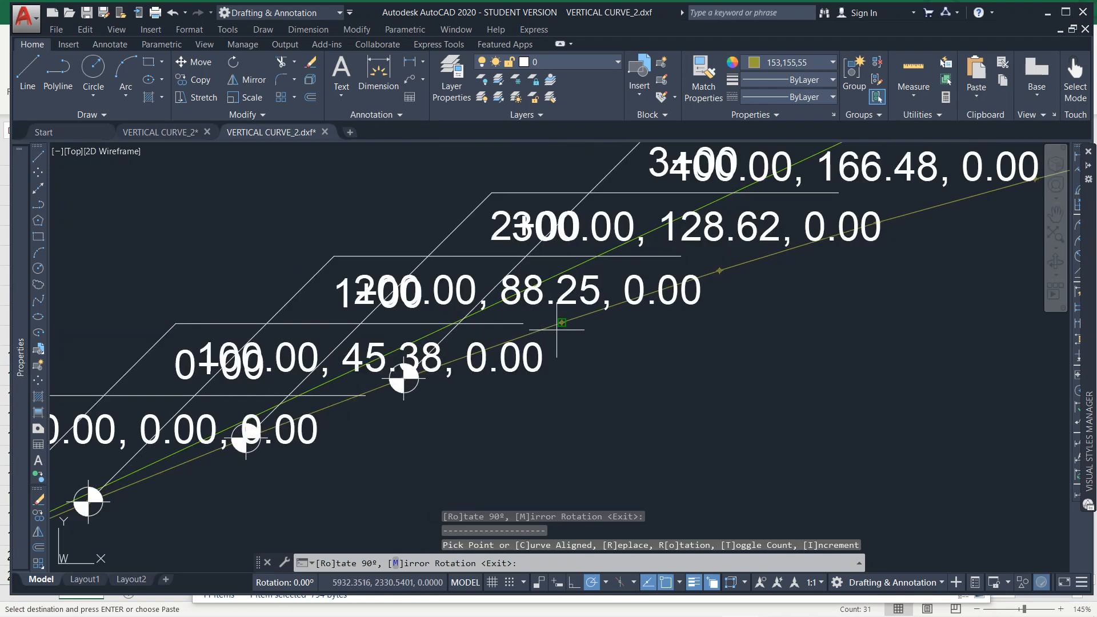
{"action": "scroll", "coordinate": [561, 323], "scroll_direction": "up", "scroll_amount": 2}
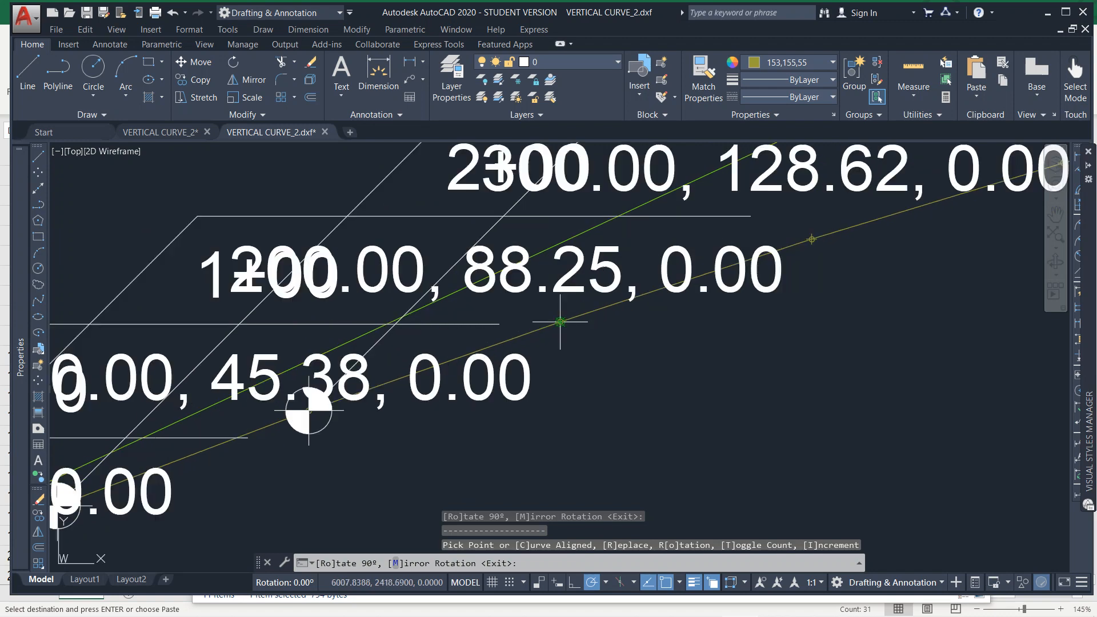
{"action": "left_click", "coordinate": [811, 239]}
{"action": "middle_click_drag", "start_coordinate": [811, 239], "coordinate": [335, 362]}
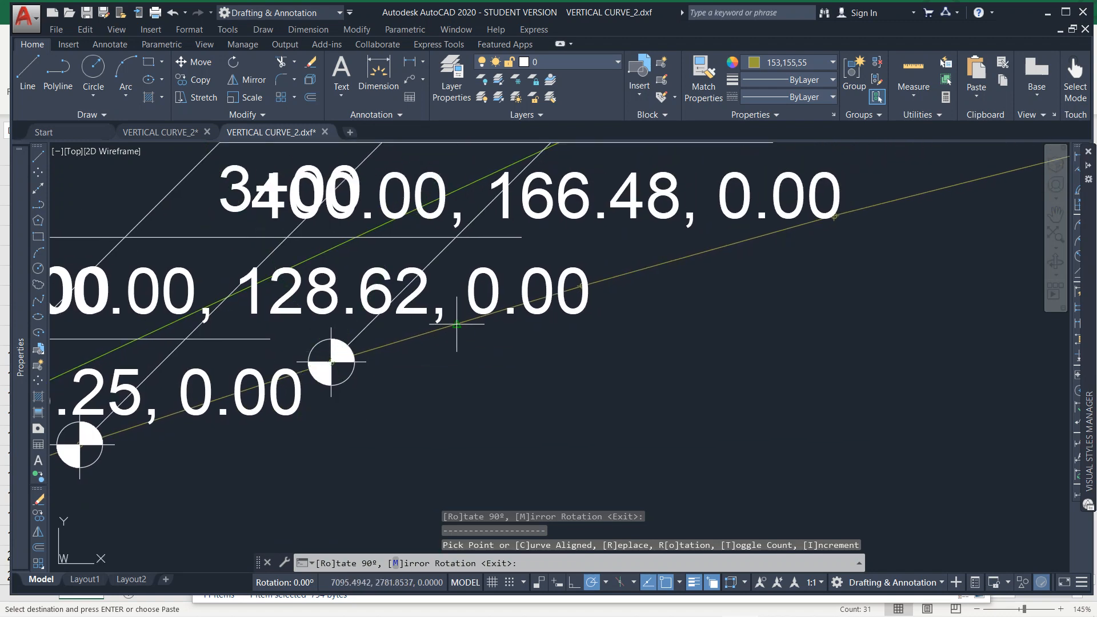
Place station label blocks 7+00, 8+00 and 9+00 on the following curve vertices and end the placement.
{"action": "scroll", "coordinate": [529, 303], "scroll_direction": "down", "scroll_amount": 2}
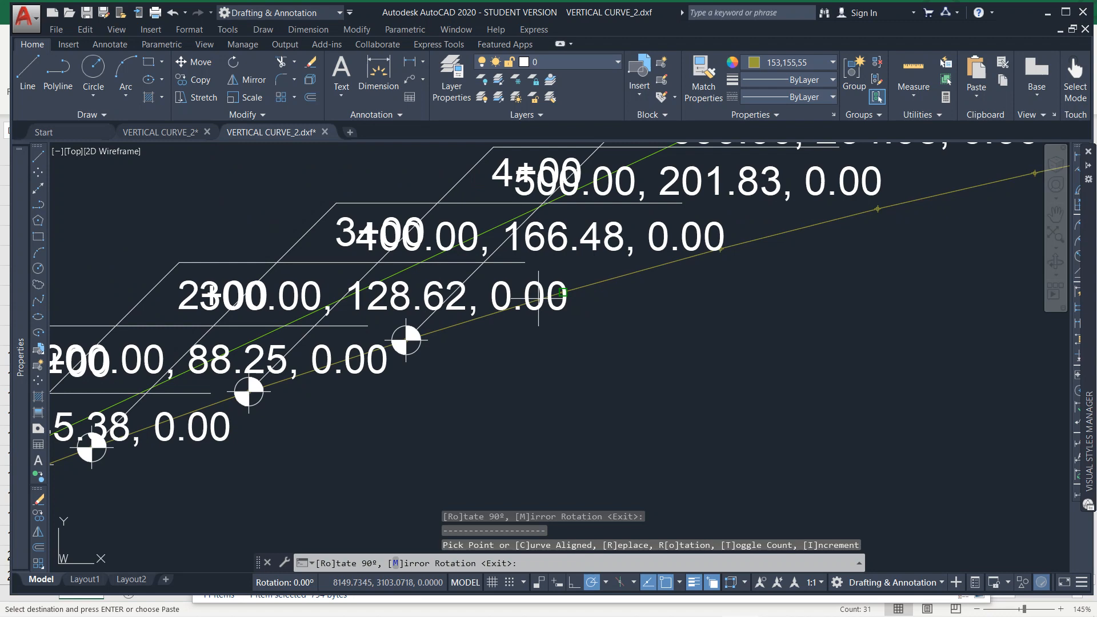
{"action": "scroll", "coordinate": [551, 294], "scroll_direction": "up", "scroll_amount": 3}
{"action": "left_click", "coordinate": [569, 289]}
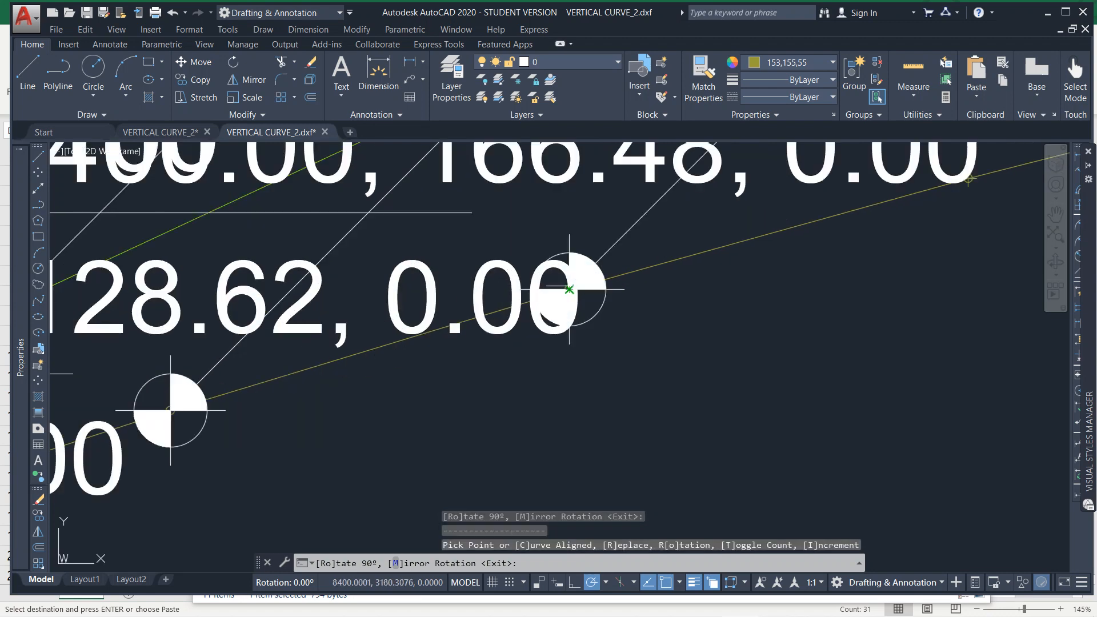
{"action": "scroll", "coordinate": [754, 257], "scroll_direction": "down", "scroll_amount": 2}
{"action": "middle_click_drag", "start_coordinate": [757, 257], "coordinate": [462, 351]}
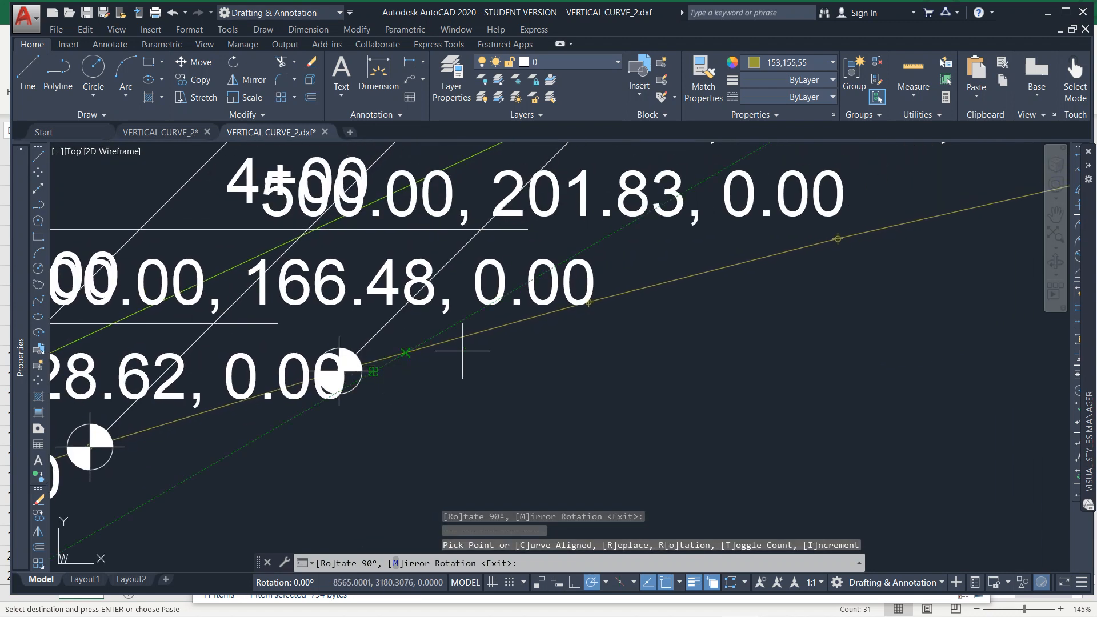
{"action": "left_click", "coordinate": [589, 302]}
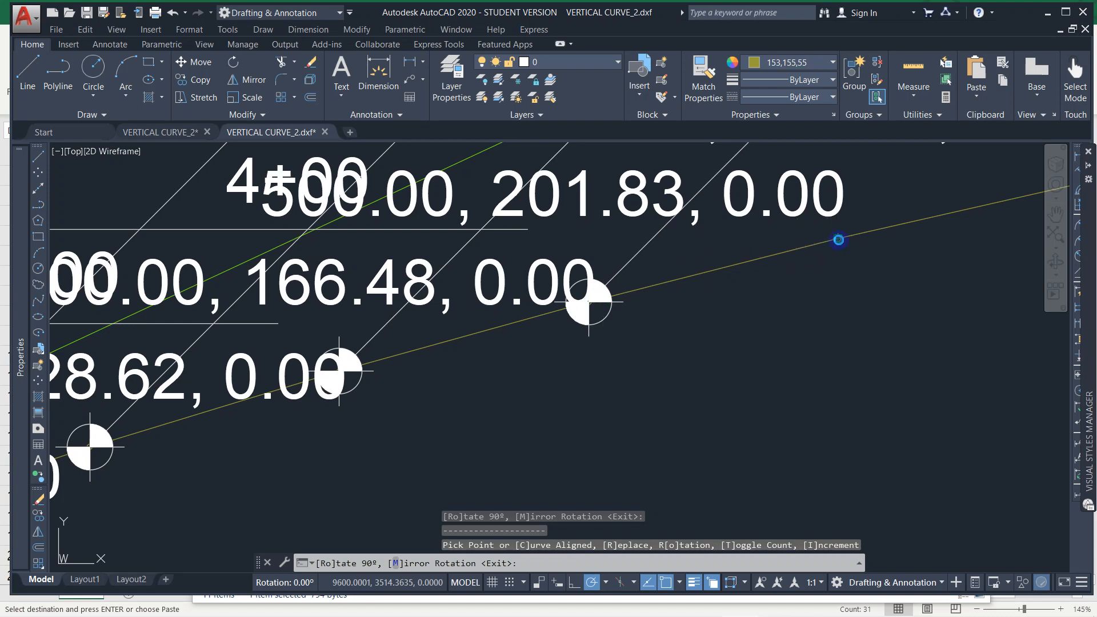
{"action": "left_click", "coordinate": [838, 240]}
{"action": "key", "text": "Return"}
{"action": "scroll", "coordinate": [703, 333], "scroll_direction": "down", "scroll_amount": 5}
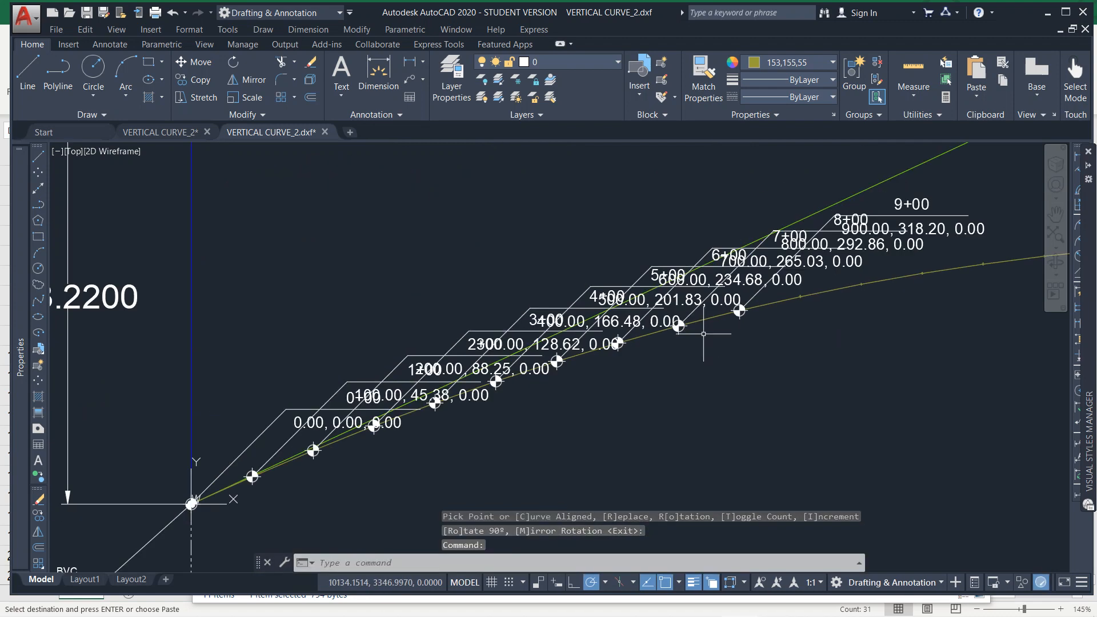
{"action": "key", "text": "Escape"}
Move the 0+00 label straight up so it stands well above the curve, clear of the neighbouring label.
{"action": "left_click", "coordinate": [284, 418]}
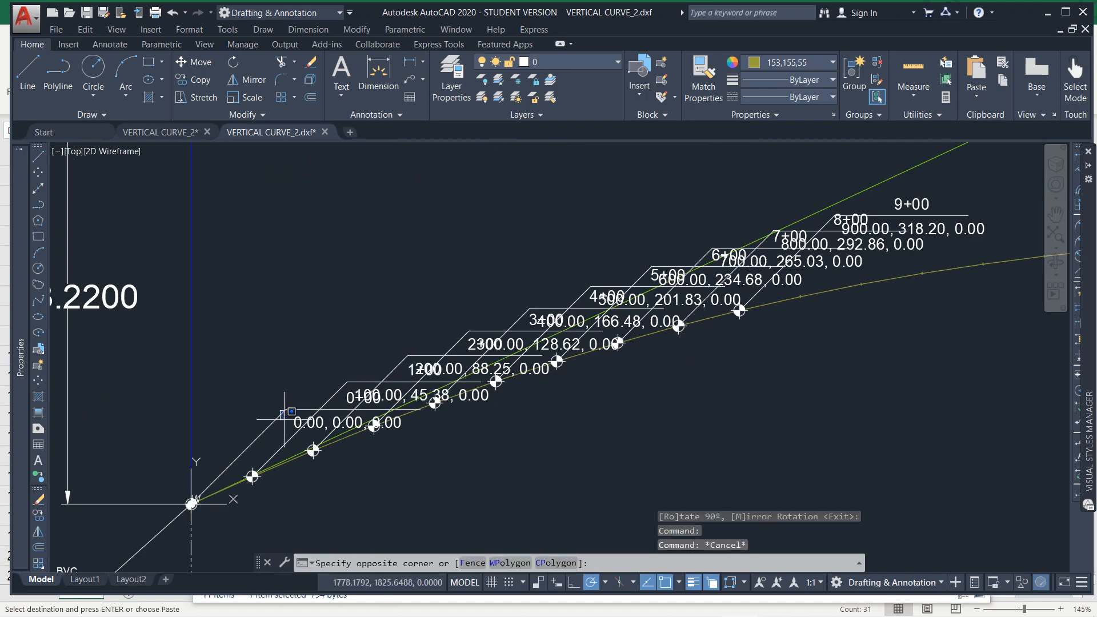
{"action": "key", "text": "Escape"}
{"action": "left_click", "coordinate": [283, 418]}
{"action": "left_click", "coordinate": [275, 414]}
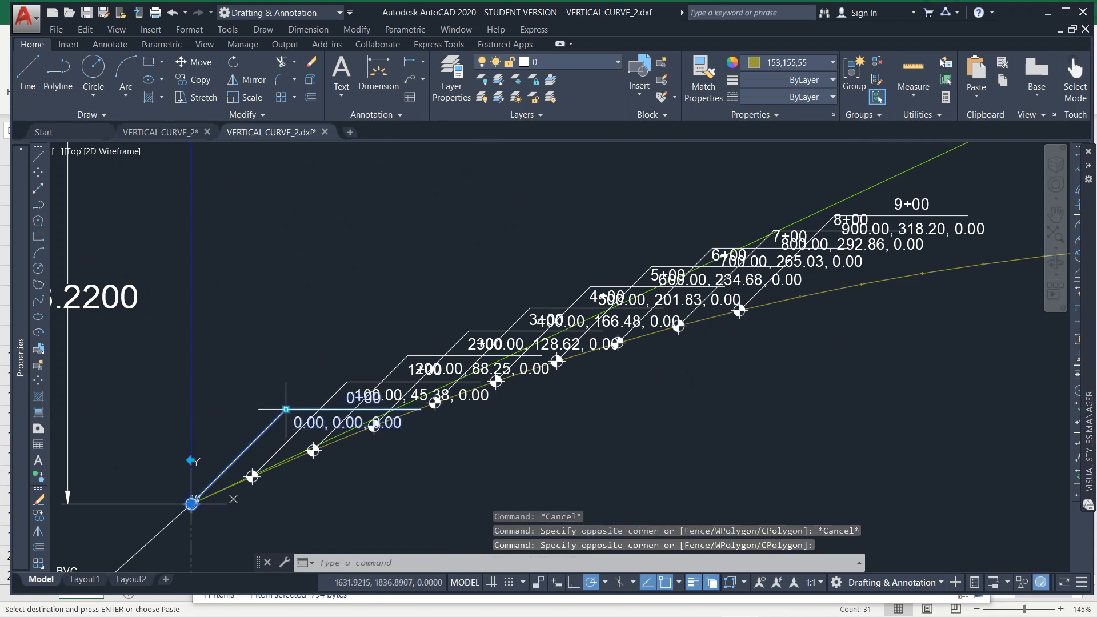
{"action": "left_click", "coordinate": [284, 400]}
{"action": "left_click", "coordinate": [285, 409]}
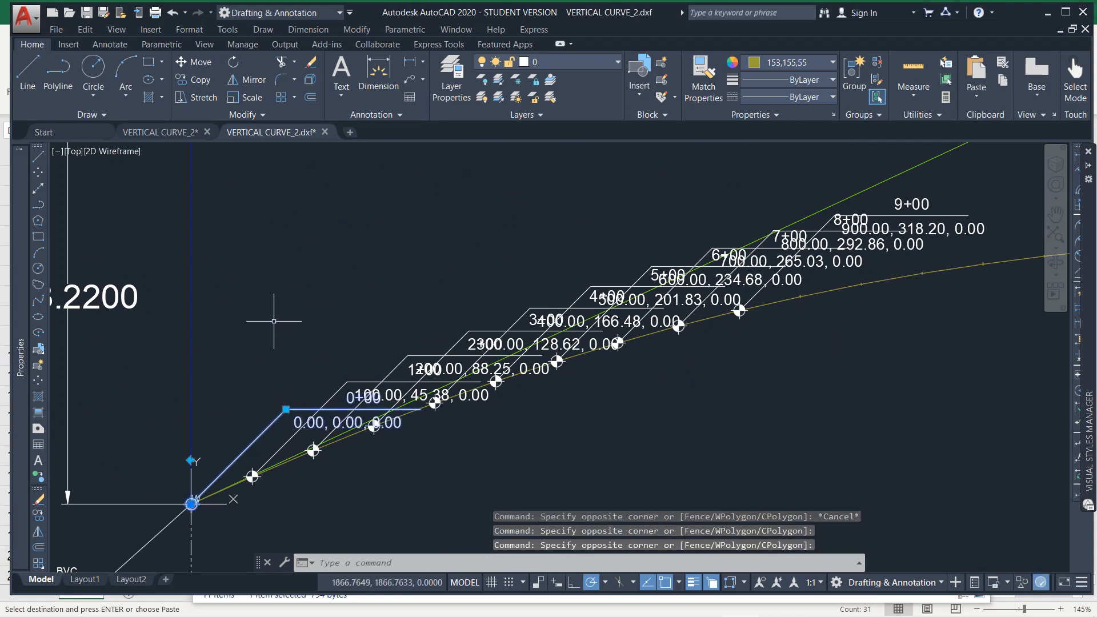
{"action": "left_click", "coordinate": [286, 410]}
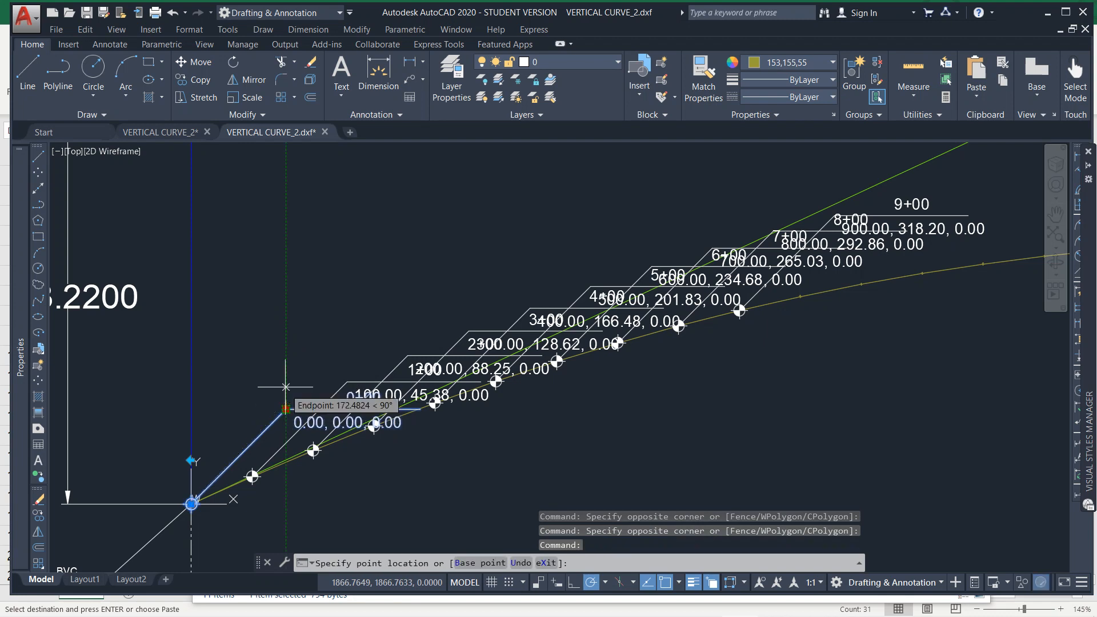
{"action": "left_click", "coordinate": [285, 249]}
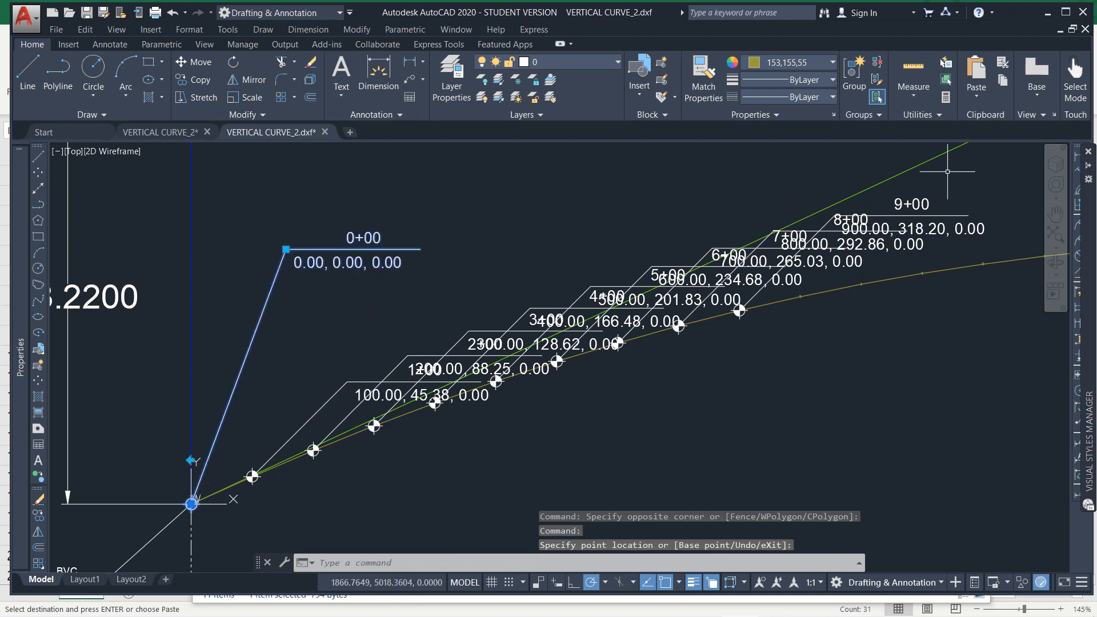
Select the remaining station labels and move the 1+00 and 2+00 labels up-left, stacked beneath the 0+00 label.
{"action": "mouse_move", "coordinate": [948, 172]}
{"action": "left_mouse_down"}
{"action": "mouse_move", "coordinate": [817, 251]}
{"action": "mouse_move", "coordinate": [400, 434]}
{"action": "mouse_move", "coordinate": [444, 406]}
{"action": "left_mouse_up"}
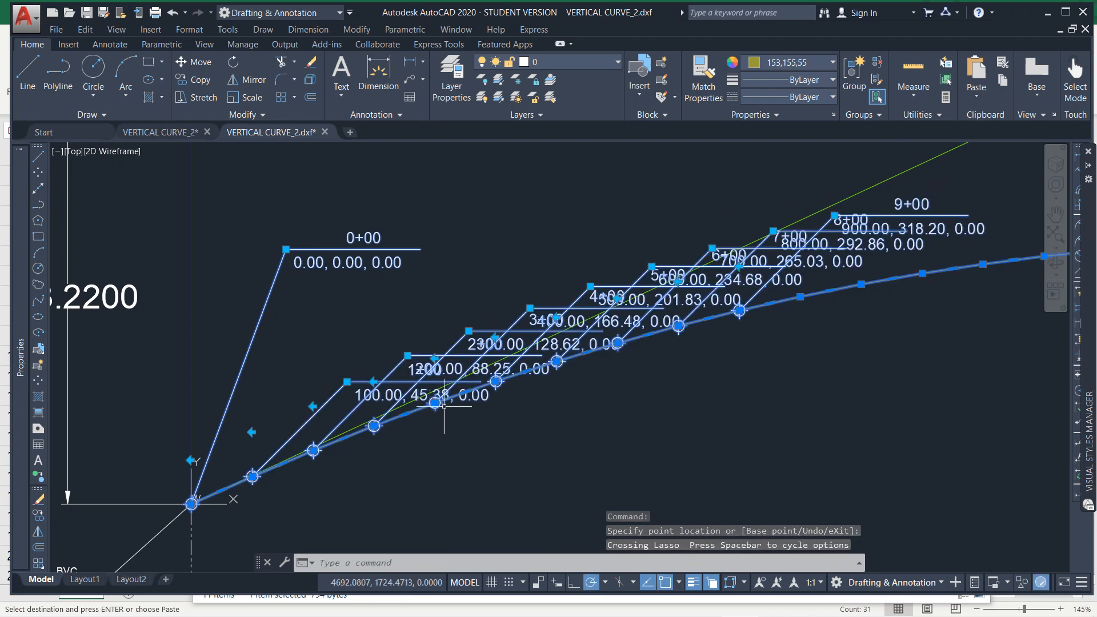
{"action": "left_click", "coordinate": [347, 381]}
{"action": "left_click", "coordinate": [308, 297]}
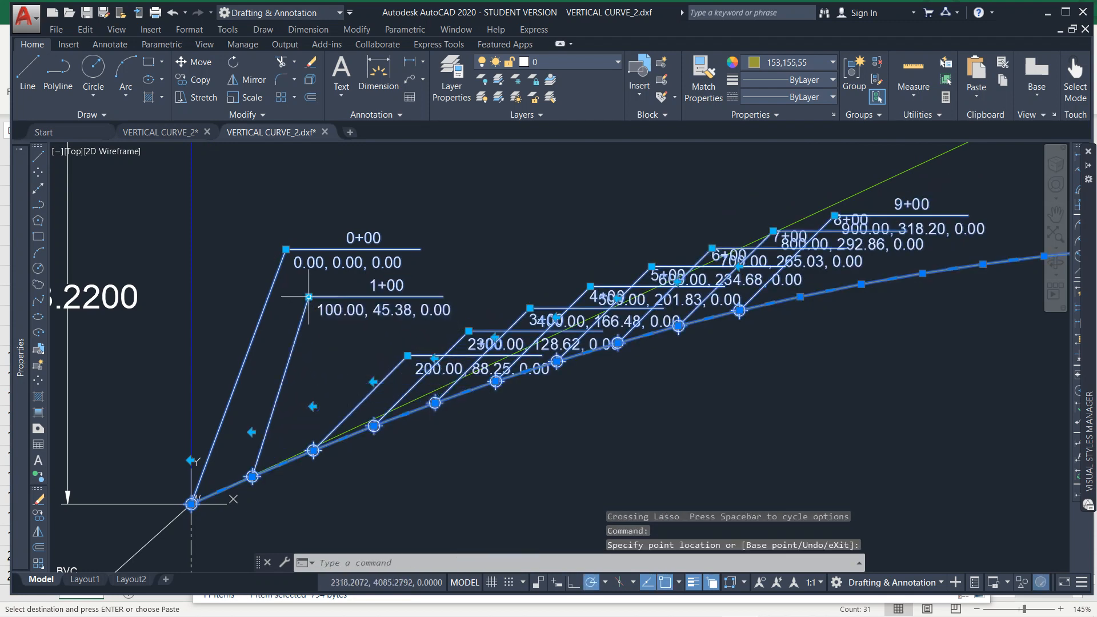
{"action": "left_click", "coordinate": [406, 355]}
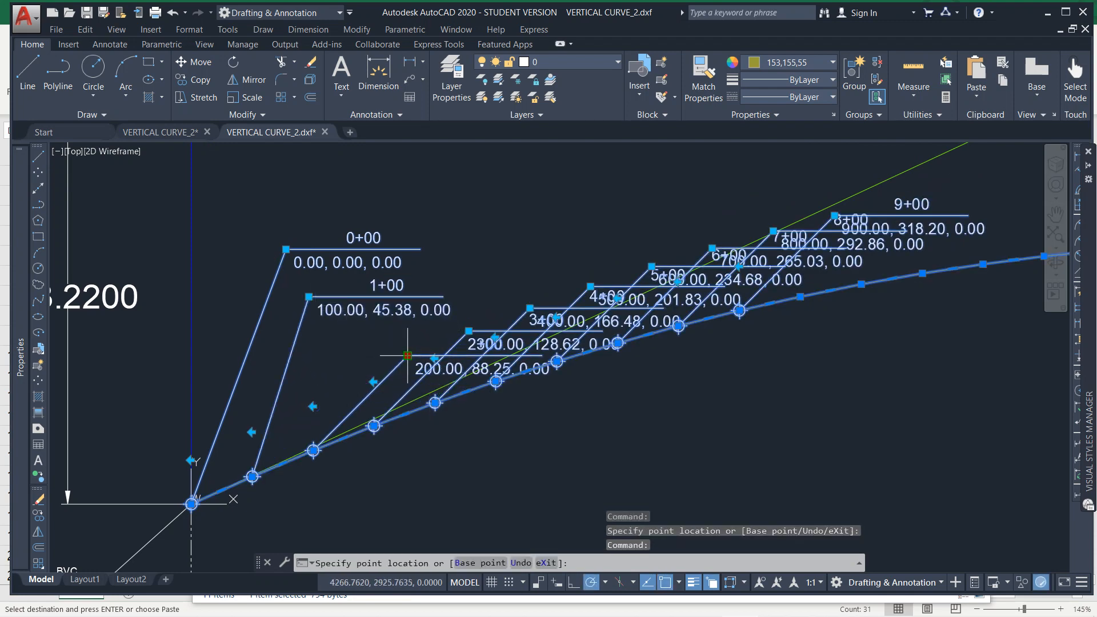
{"action": "left_click", "coordinate": [343, 345]}
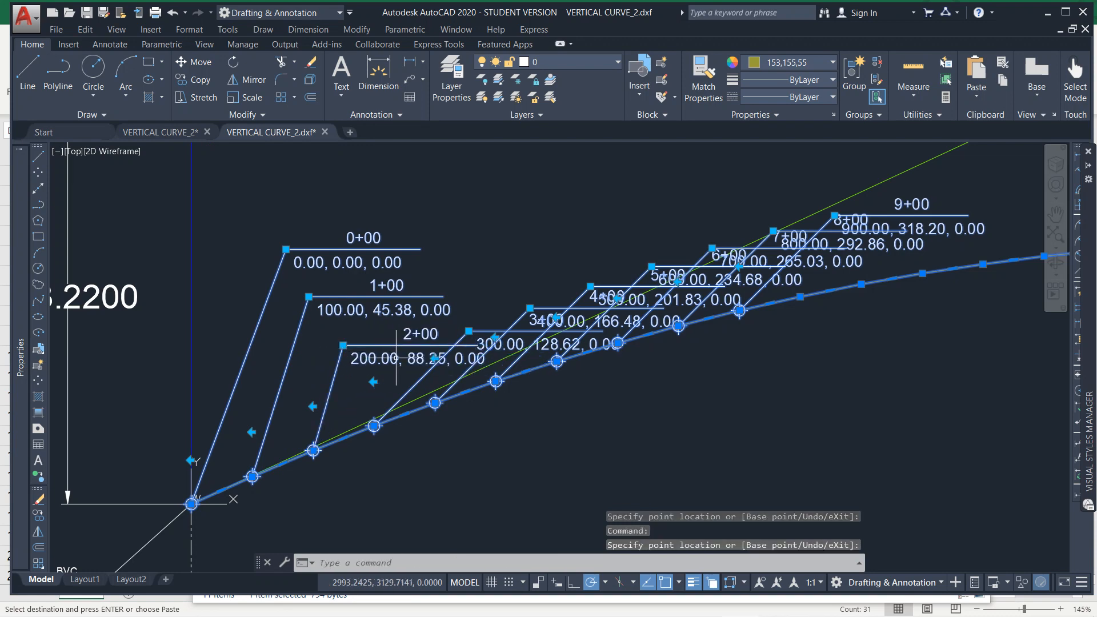
Move the 3+00, 4+00 and 5+00 labels below the curve, staggered so their coordinates do not overlap.
{"action": "left_click", "coordinate": [469, 330]}
{"action": "scroll", "coordinate": [434, 400], "scroll_direction": "down", "scroll_amount": 4}
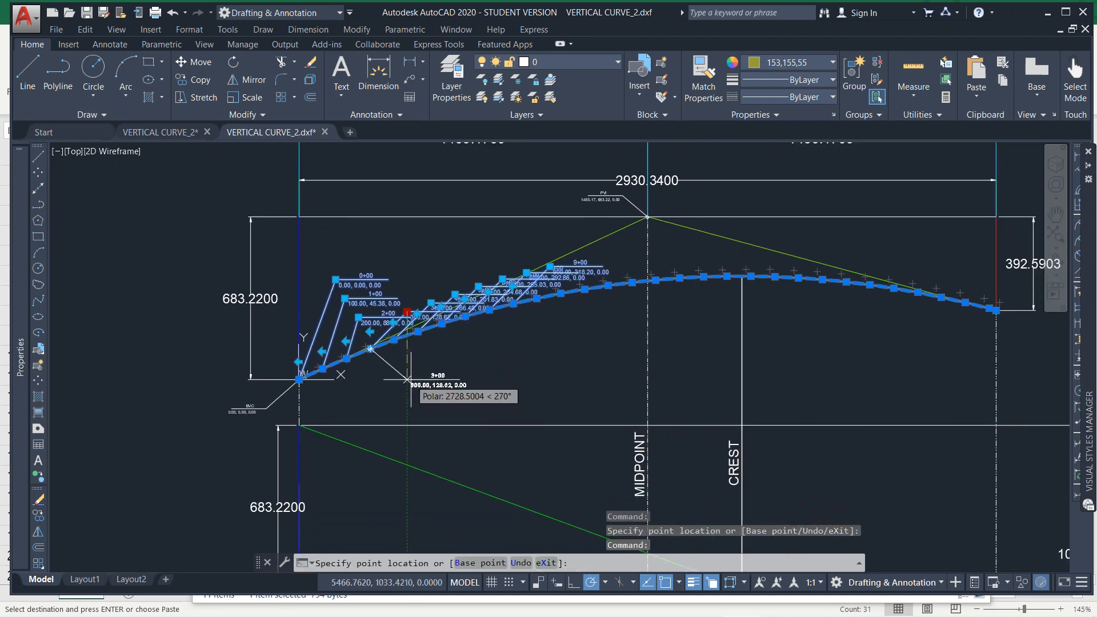
{"action": "left_click", "coordinate": [415, 390]}
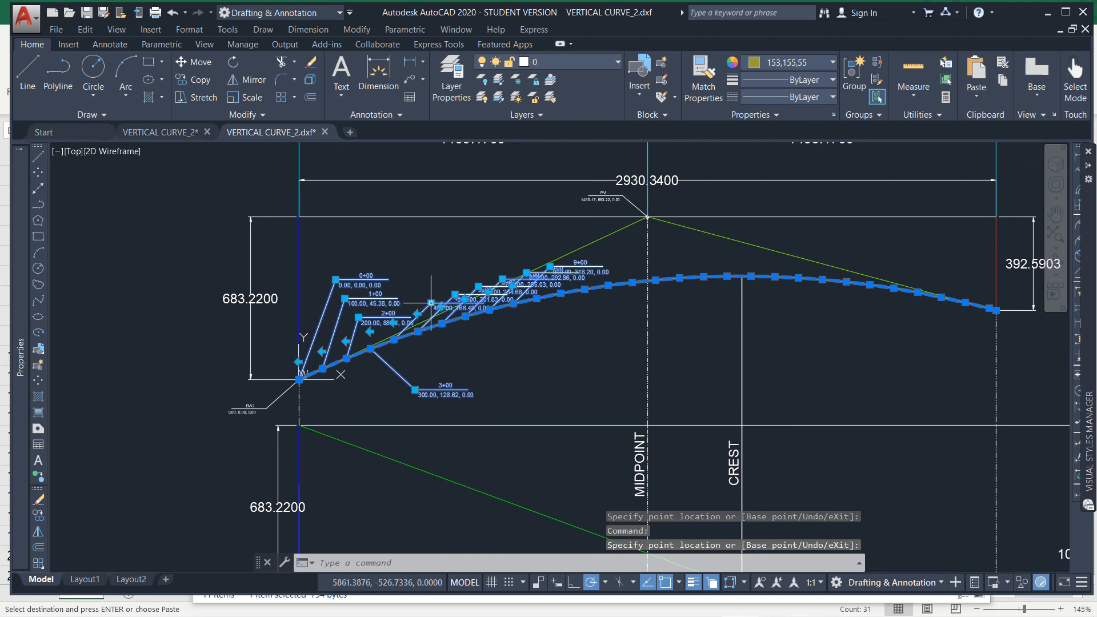
{"action": "left_click", "coordinate": [431, 366]}
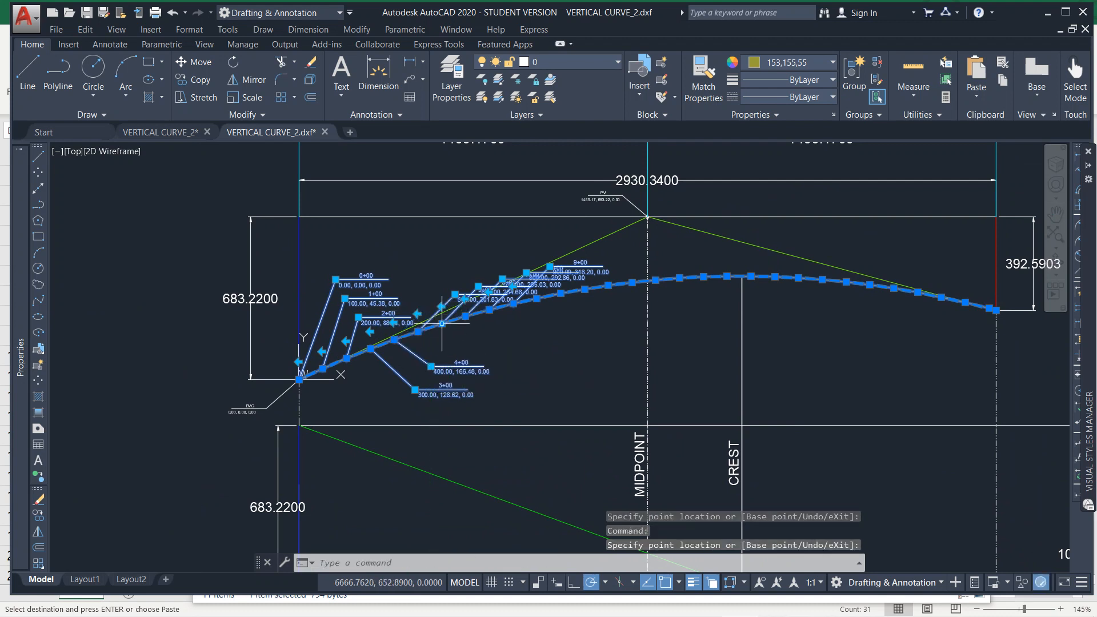
{"action": "left_click", "coordinate": [455, 293]}
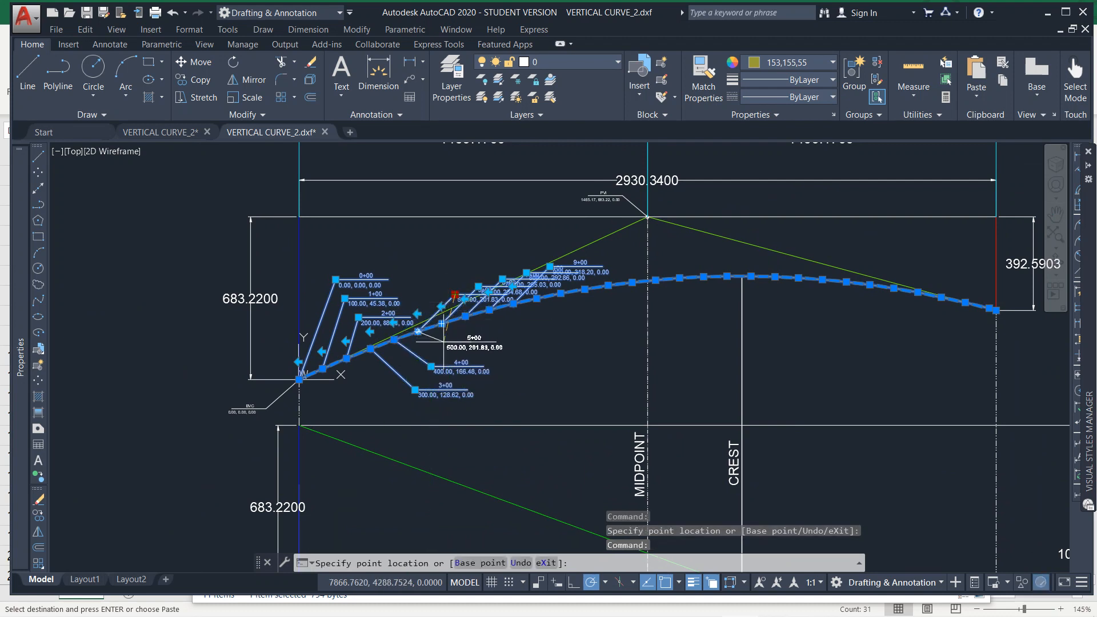
{"action": "left_click", "coordinate": [444, 343]}
Move the 6+00 and 7+00 labels up-left above the curve, clear of each other.
{"action": "left_click", "coordinate": [478, 285]}
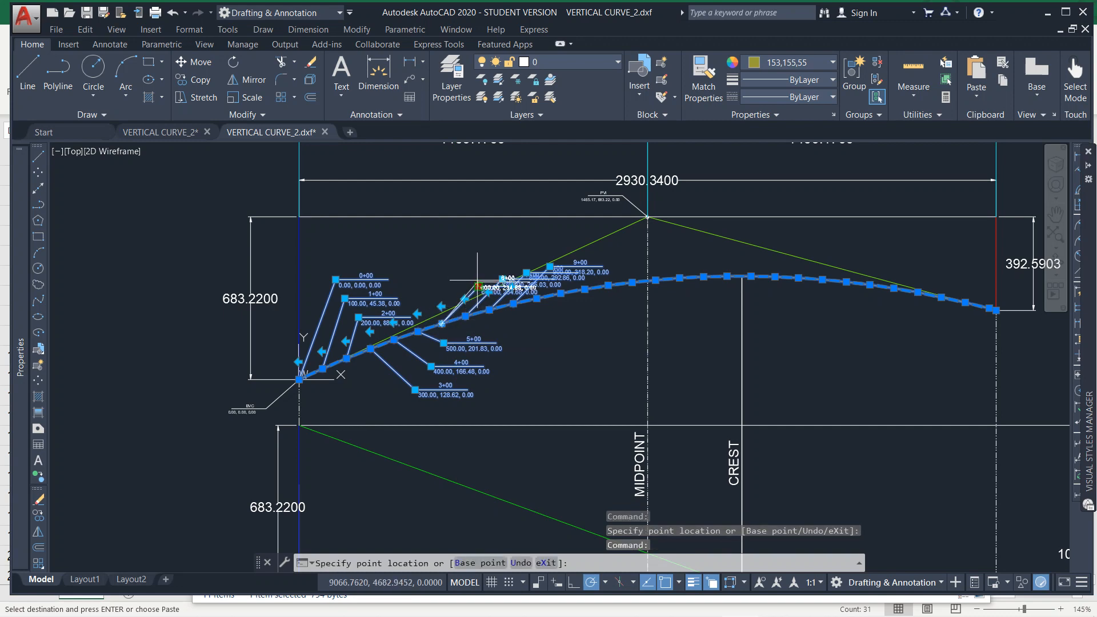
{"action": "left_click", "coordinate": [464, 242]}
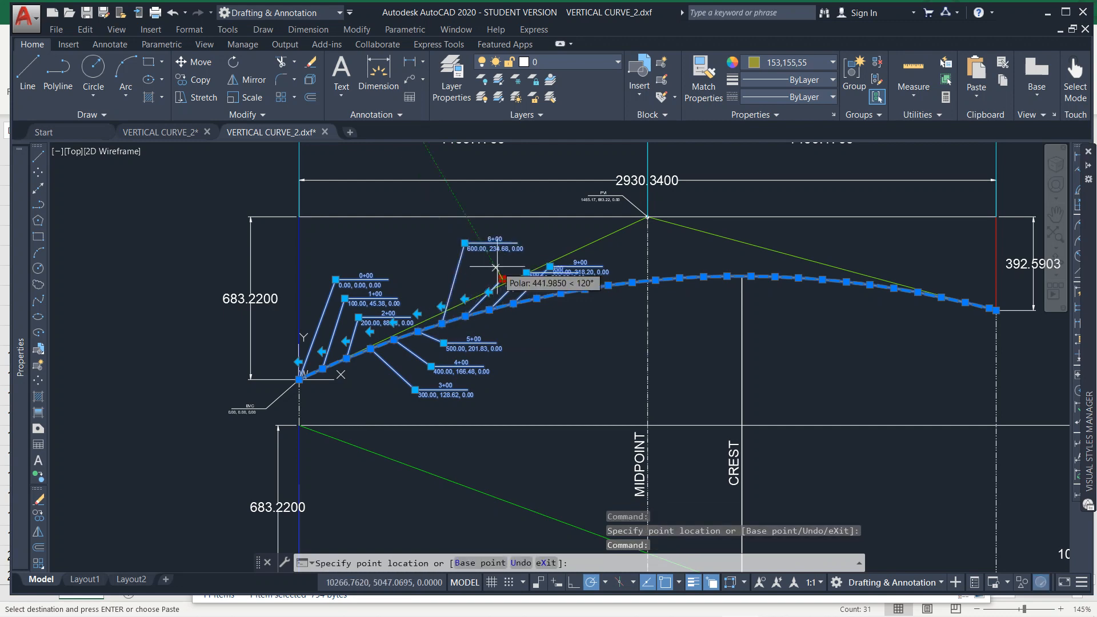
{"action": "scroll", "coordinate": [517, 275], "scroll_direction": "up", "scroll_amount": 5}
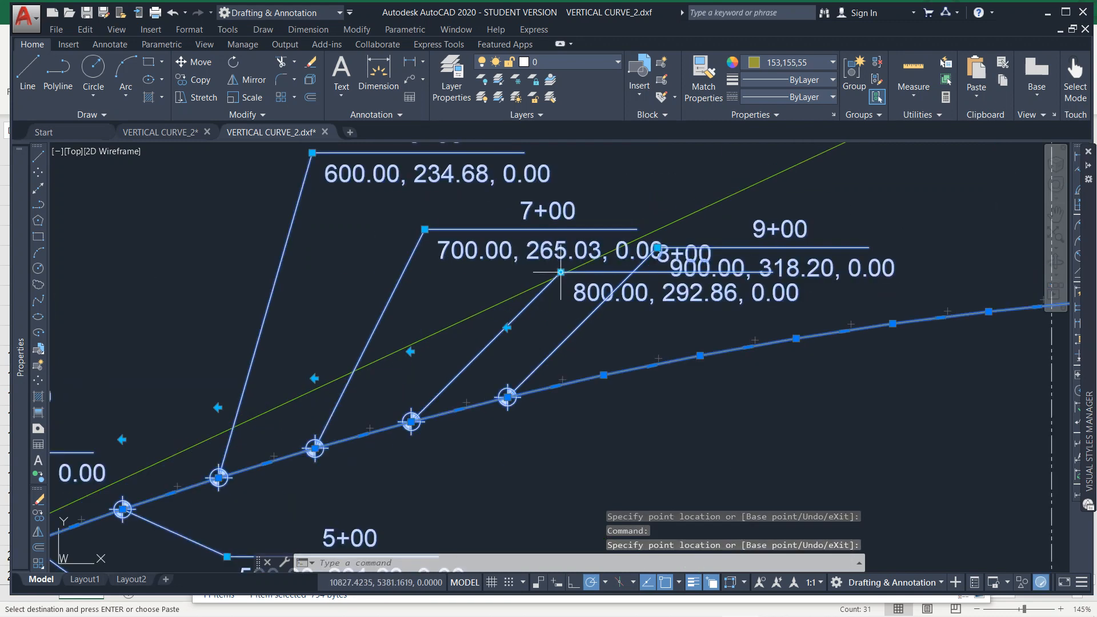
Undo a misplaced move of the 8+00 label and reposition it above the curve, just beneath the 7+00 label.
{"action": "left_click", "coordinate": [346, 374]}
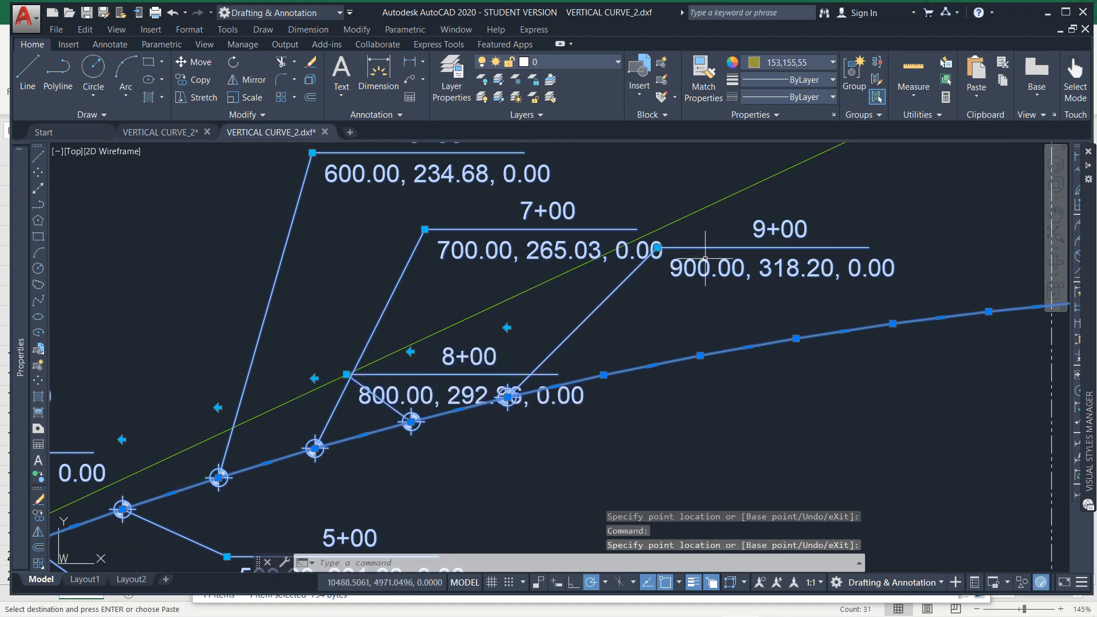
{"action": "key", "text": "ctrl+z"}
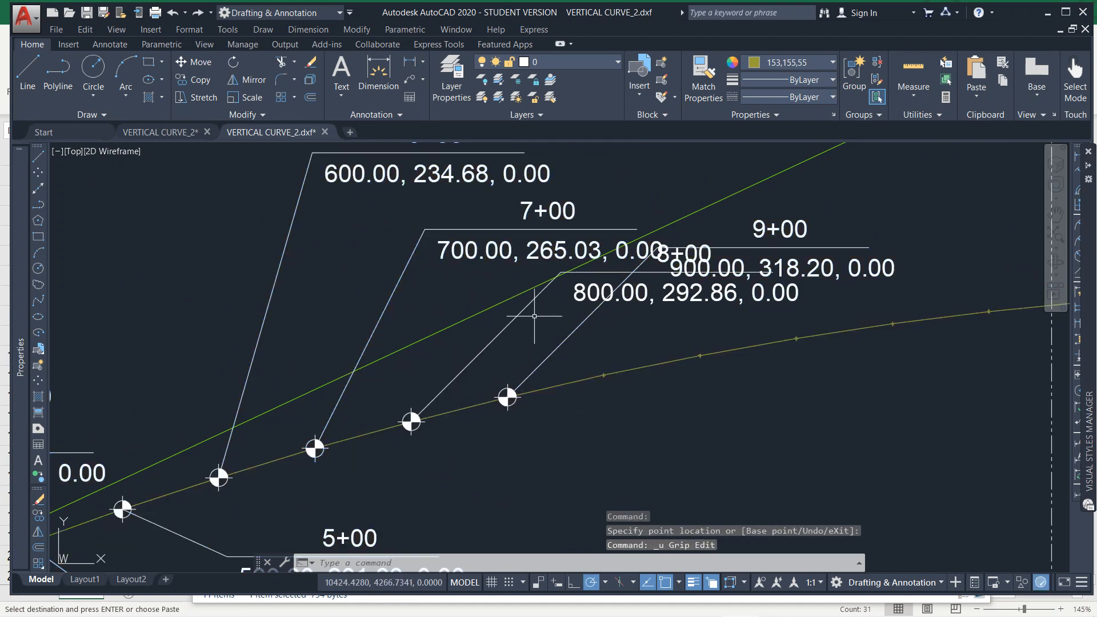
{"action": "left_click", "coordinate": [581, 273]}
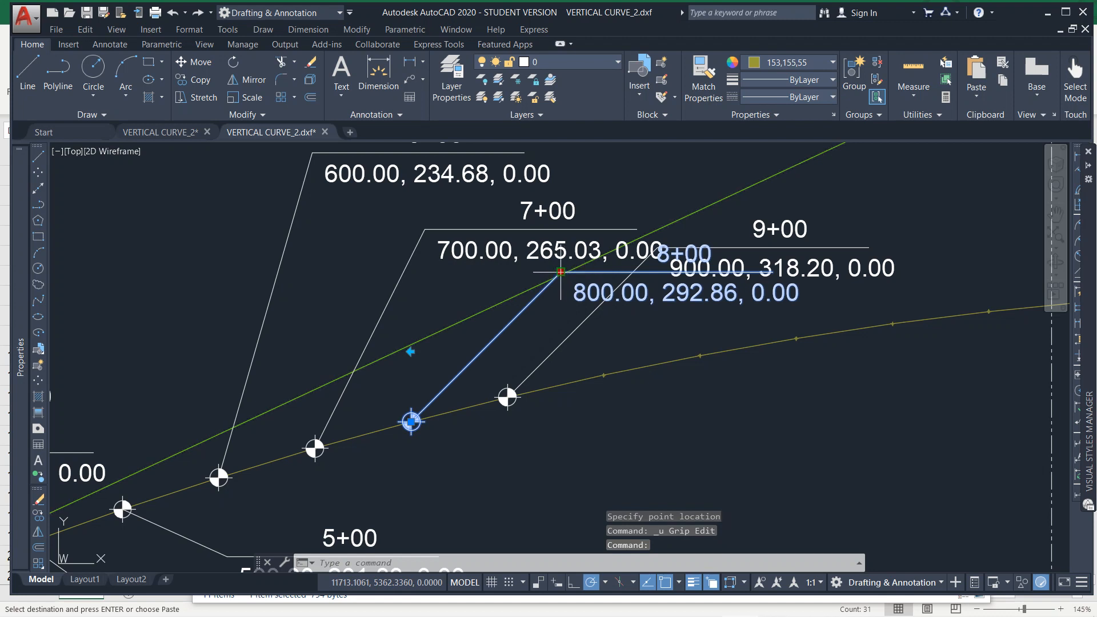
{"action": "left_click", "coordinate": [559, 273]}
{"action": "left_click", "coordinate": [465, 304]}
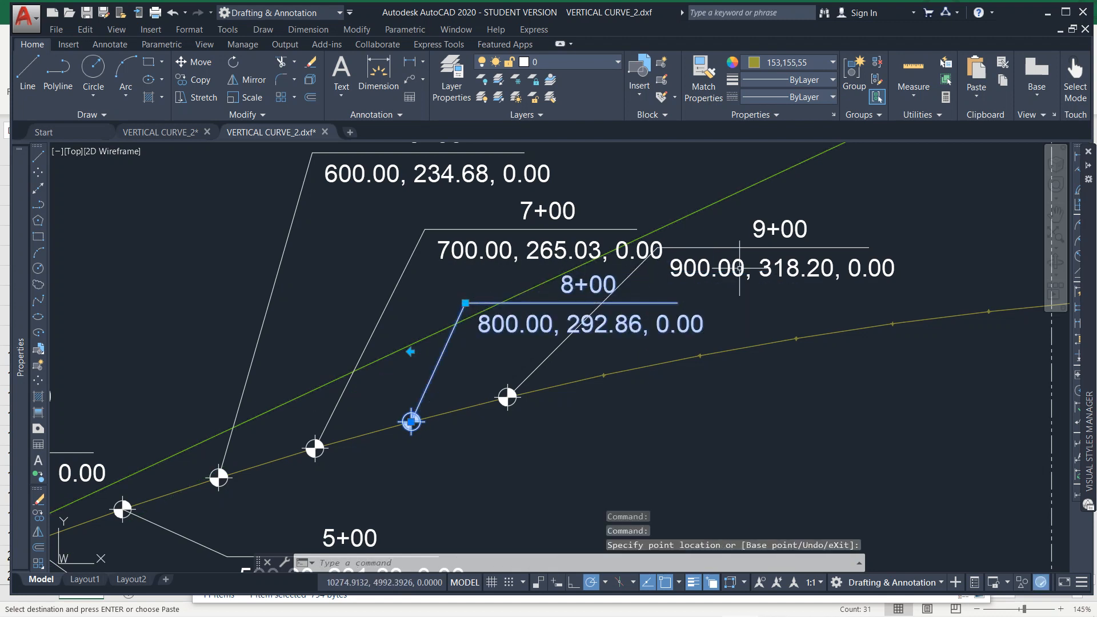
Move the 9+00 label below the curve, clear of the 8+00 label, and clear the selection.
{"action": "left_click", "coordinate": [755, 255]}
{"action": "left_click", "coordinate": [745, 243]}
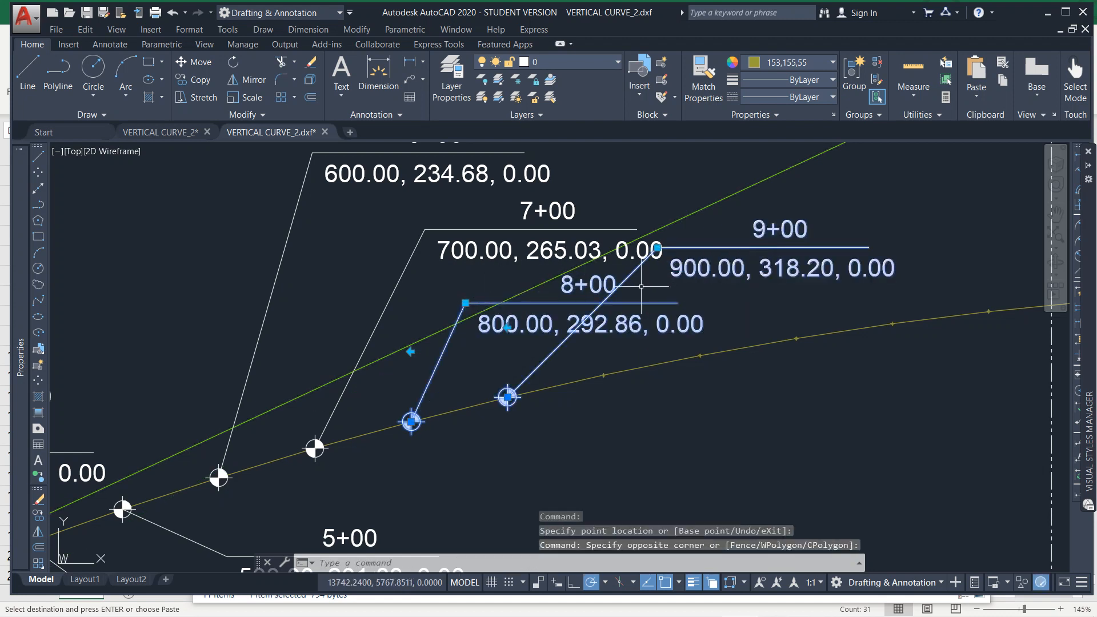
{"action": "left_click", "coordinate": [656, 248]}
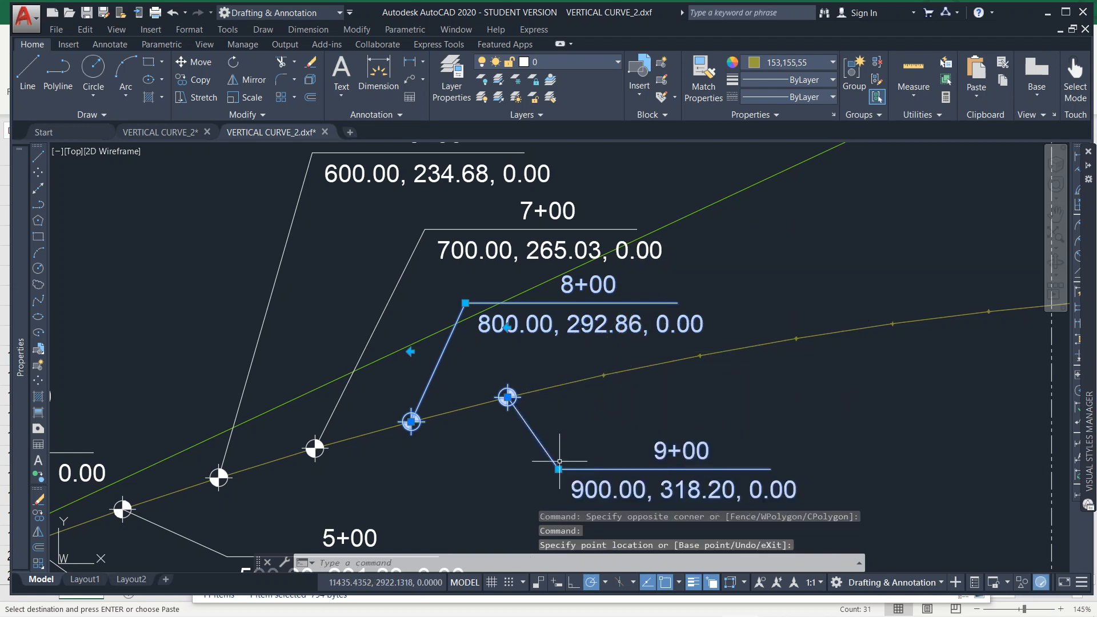
{"action": "scroll", "coordinate": [559, 461], "scroll_direction": "down", "scroll_amount": 5}
{"action": "key", "text": "Escape"}
{"action": "scroll", "coordinate": [586, 396], "scroll_direction": "up", "scroll_amount": 3}
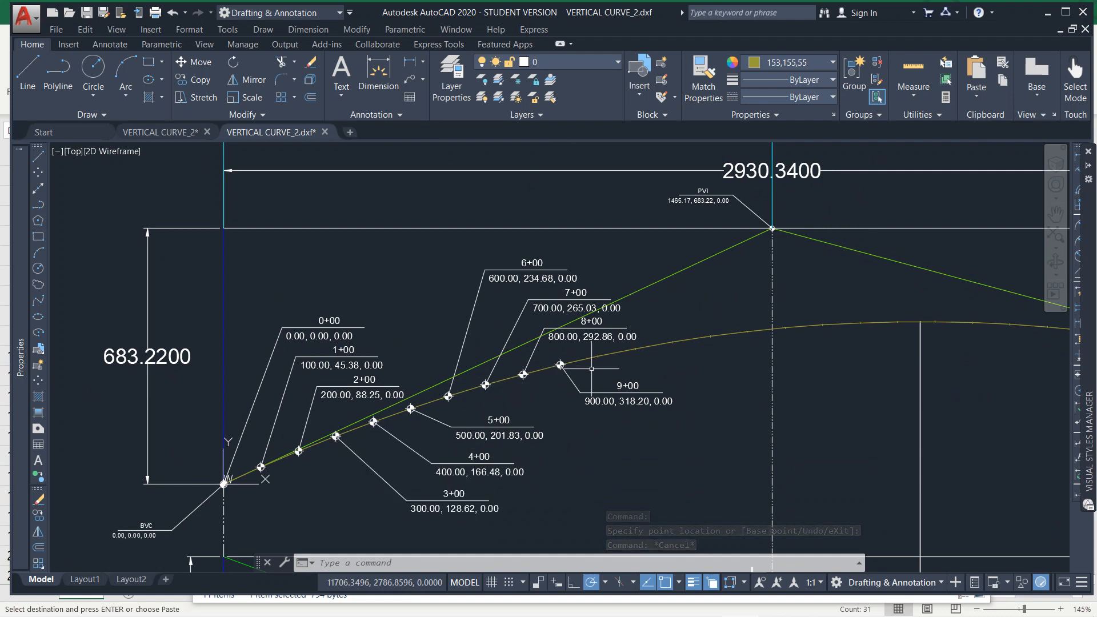
Regenerate the drawing with the REGEN command.
{"action": "type", "text": "re"}
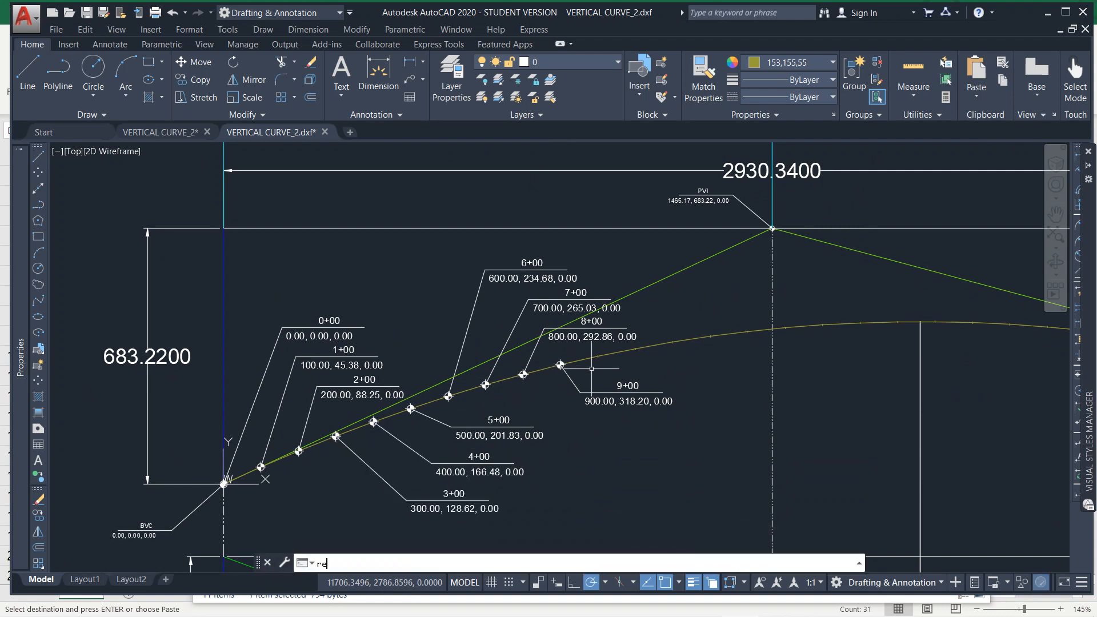
{"action": "type", "text": "gen"}
{"action": "key", "text": "Return"}
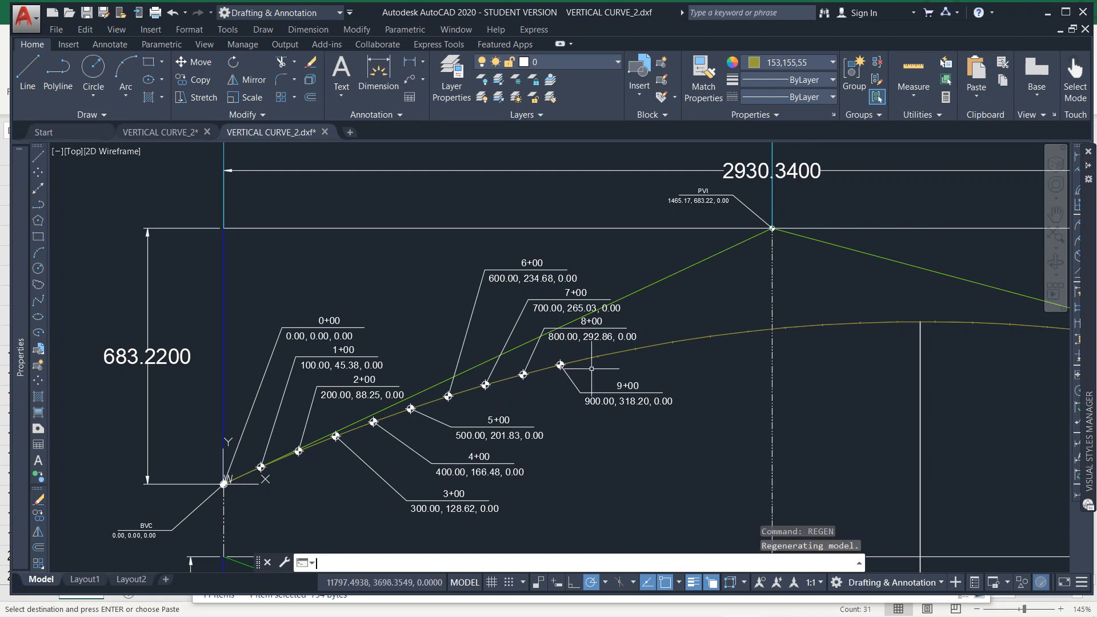
Move the 9+00 label's insertion point one station forward along the vertical curve and clear the selection.
{"action": "scroll", "coordinate": [526, 446], "scroll_direction": "down", "scroll_amount": 2}
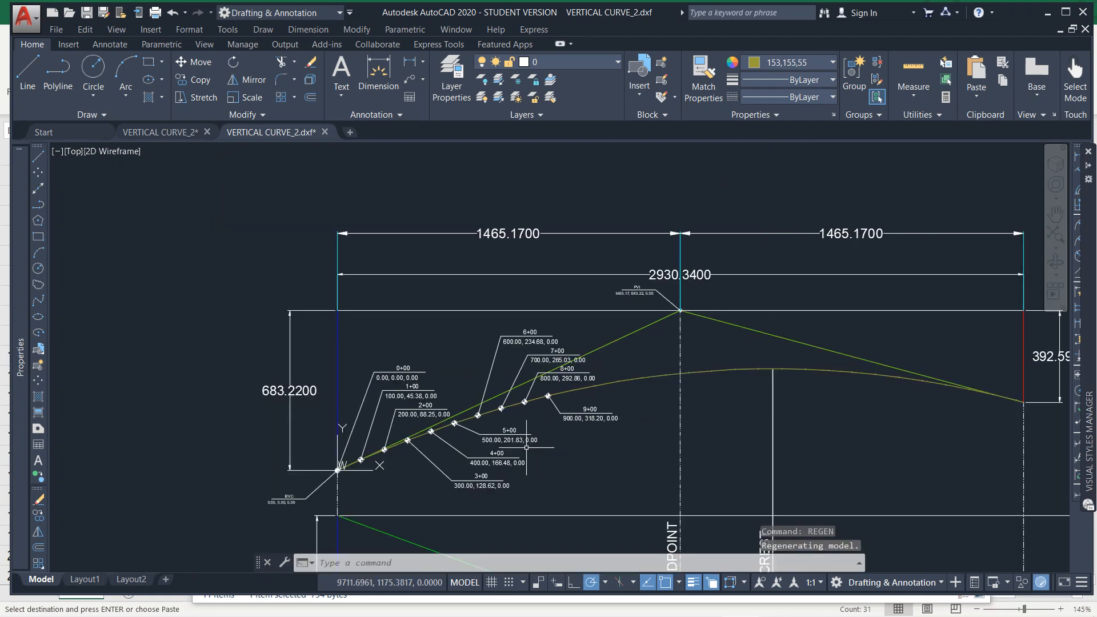
{"action": "left_click", "coordinate": [549, 399]}
{"action": "scroll", "coordinate": [557, 399], "scroll_direction": "up", "scroll_amount": 4}
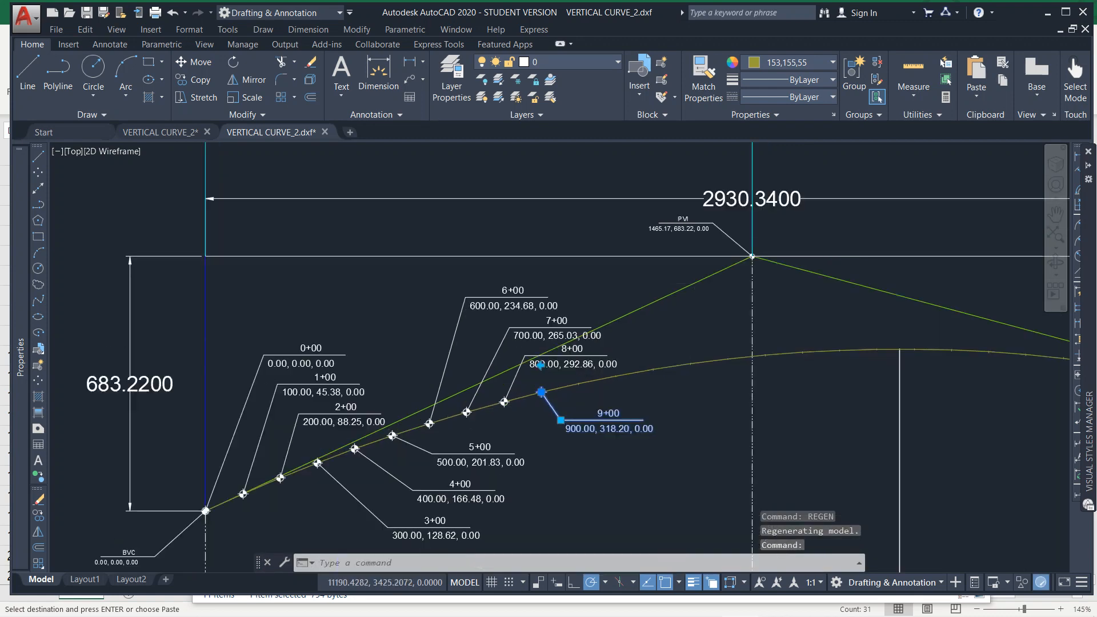
{"action": "left_click", "coordinate": [530, 388]}
{"action": "left_click", "coordinate": [590, 374]}
{"action": "key", "text": "Escape"}
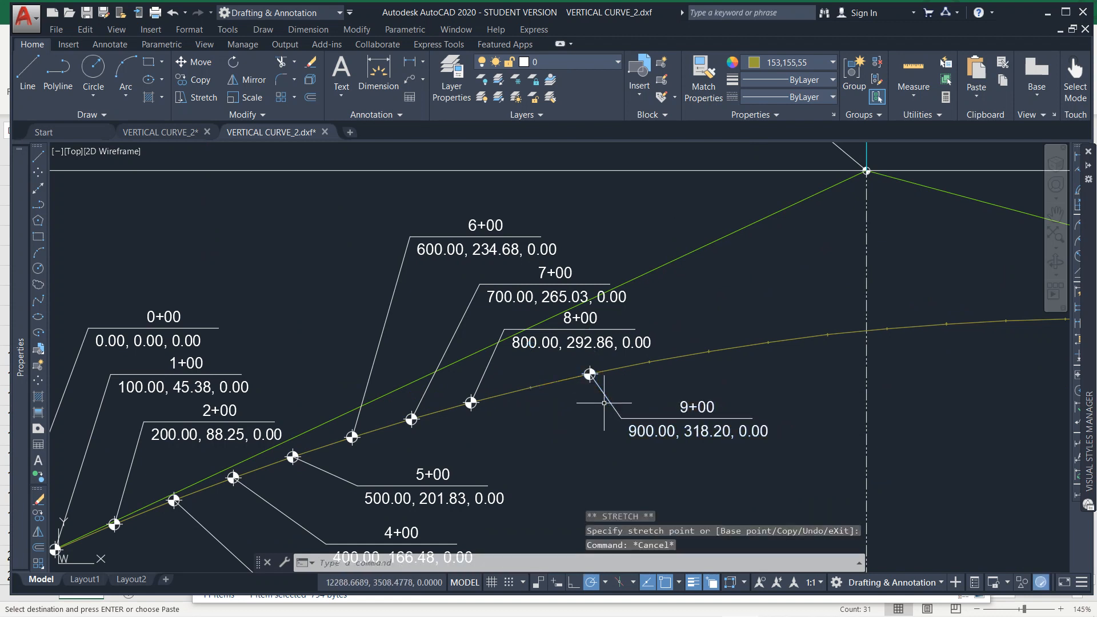
{"action": "key", "text": "Escape"}
{"action": "middle_click_drag", "start_coordinate": [630, 401], "coordinate": [527, 418]}
{"action": "key", "text": "Escape"}
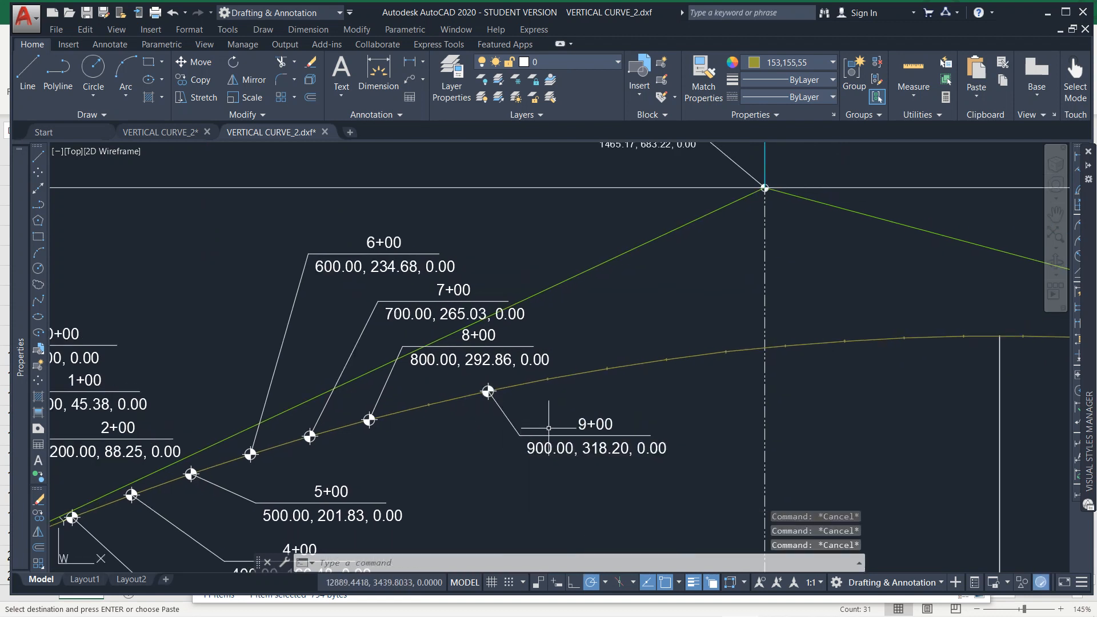
Regenerate the drawing with REGEN to update the moved label's coordinates.
{"action": "scroll", "coordinate": [549, 467], "scroll_direction": "up", "scroll_amount": 2}
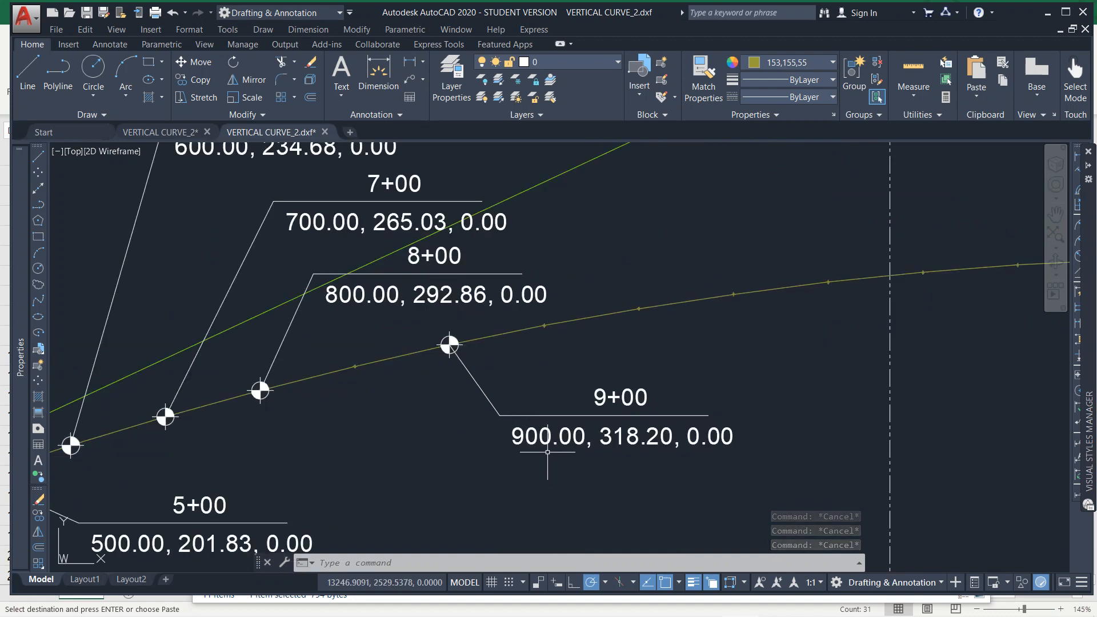
{"action": "type", "text": "ne"}
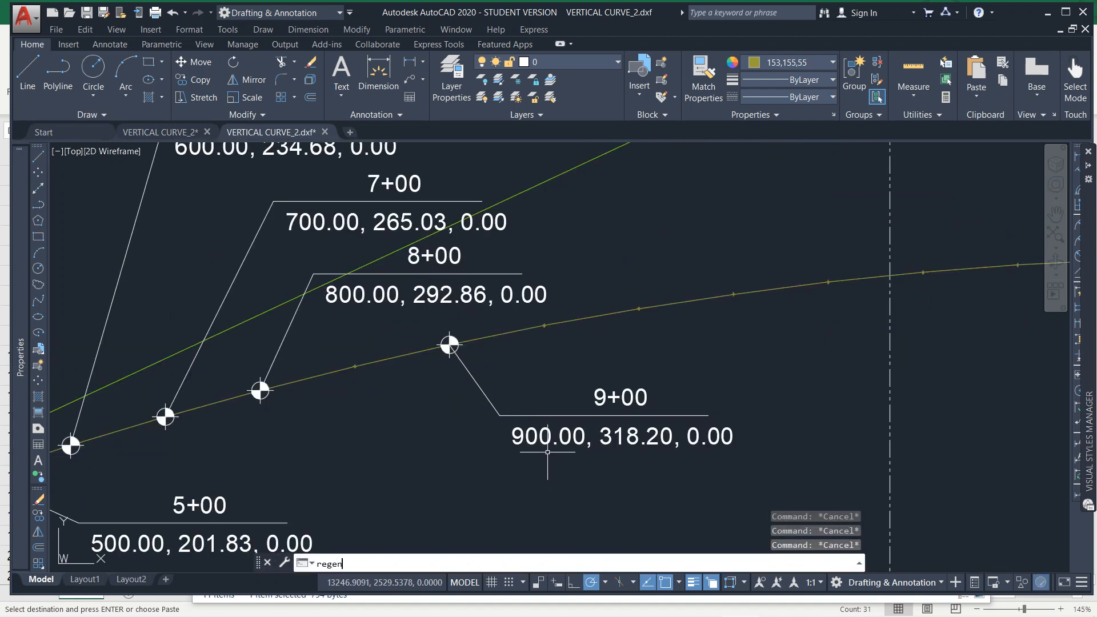
{"action": "key", "text": "Return"}
{"action": "key", "text": "Escape"}
Move the 9+00 label back one station along the curve, onto the point following 8+00, and deselect it.
{"action": "left_click", "coordinate": [547, 395]}
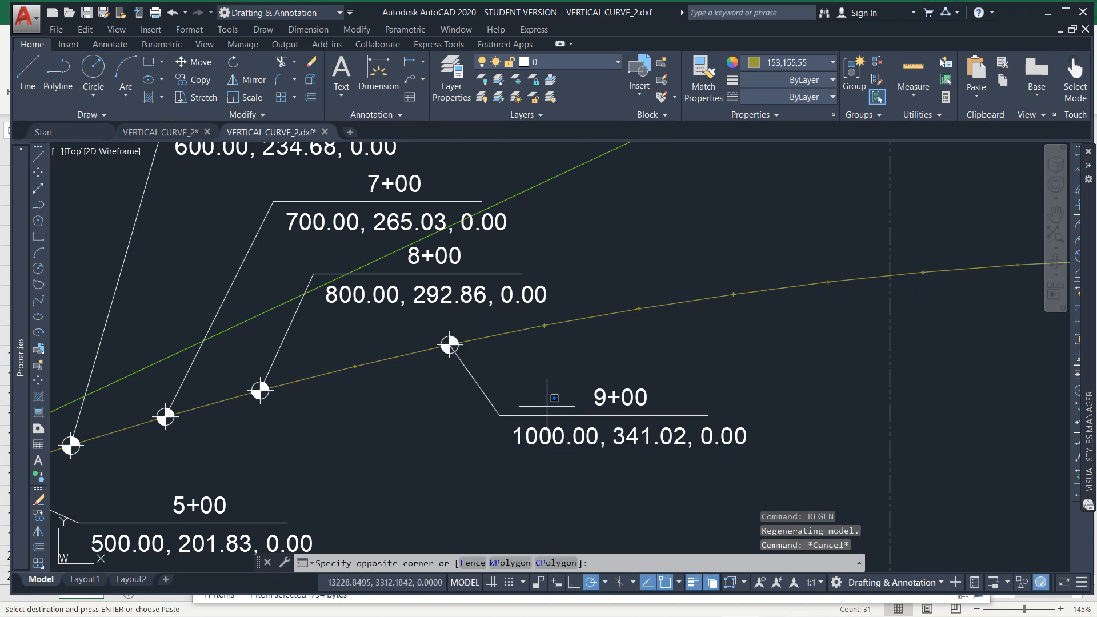
{"action": "left_click", "coordinate": [508, 449]}
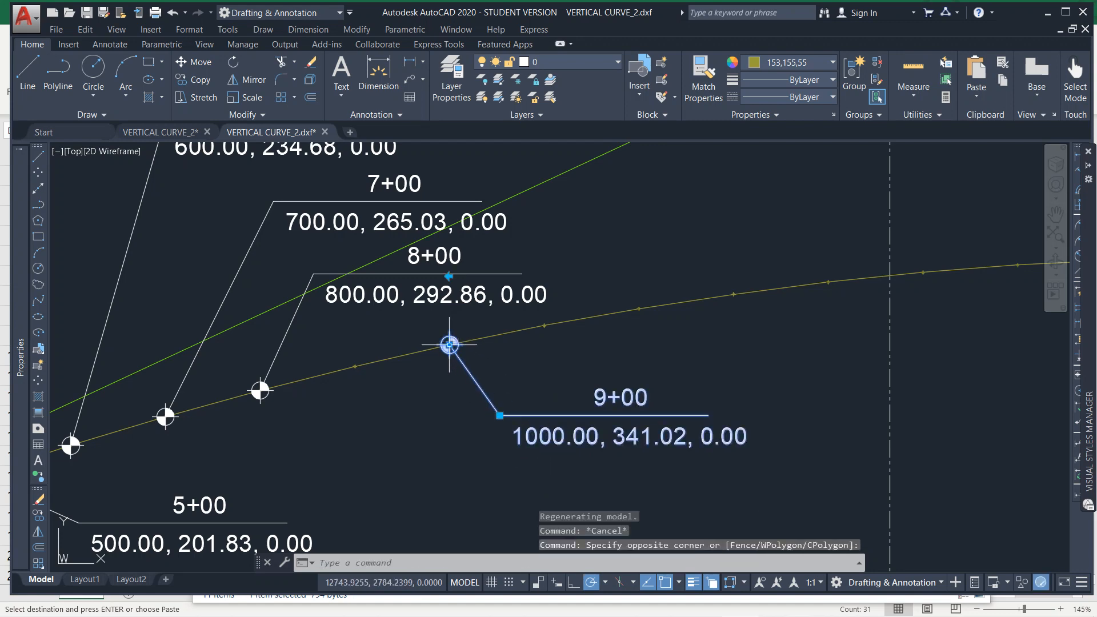
{"action": "left_click", "coordinate": [449, 344]}
{"action": "left_click", "coordinate": [355, 366]}
{"action": "key", "text": "Escape"}
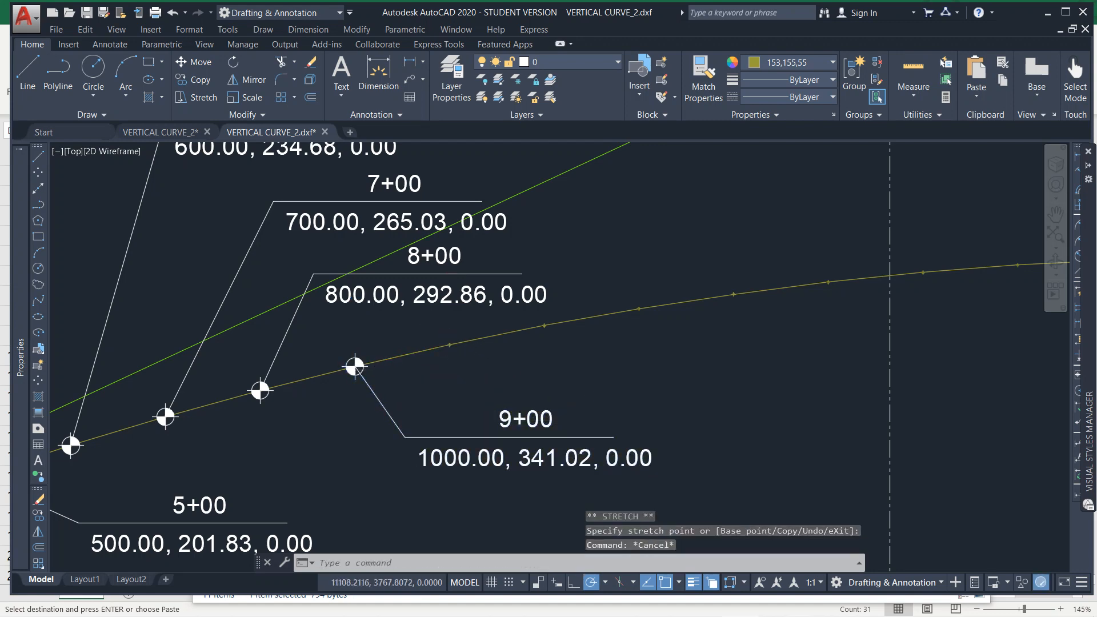
{"action": "scroll", "coordinate": [413, 384], "scroll_direction": "down", "scroll_amount": 4}
{"action": "key", "text": "Escape"}
{"action": "left_click", "coordinate": [420, 397]}
{"action": "left_click", "coordinate": [411, 418]}
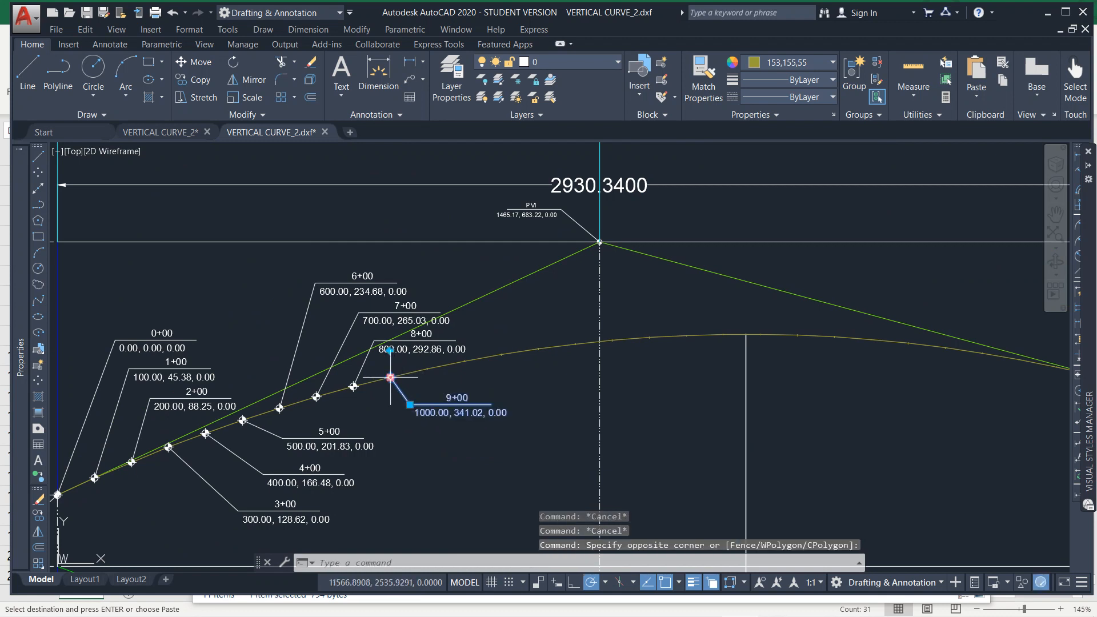
{"action": "mouse_move", "coordinate": [23, 493]}
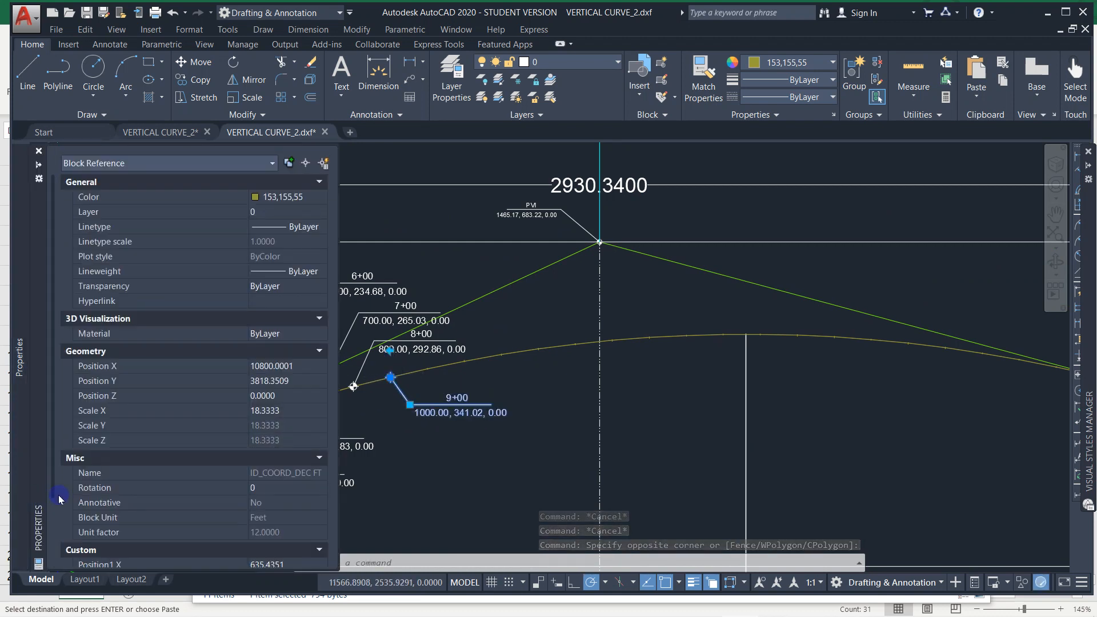
{"action": "left_click", "coordinate": [449, 469]}
{"action": "left_click", "coordinate": [445, 475]}
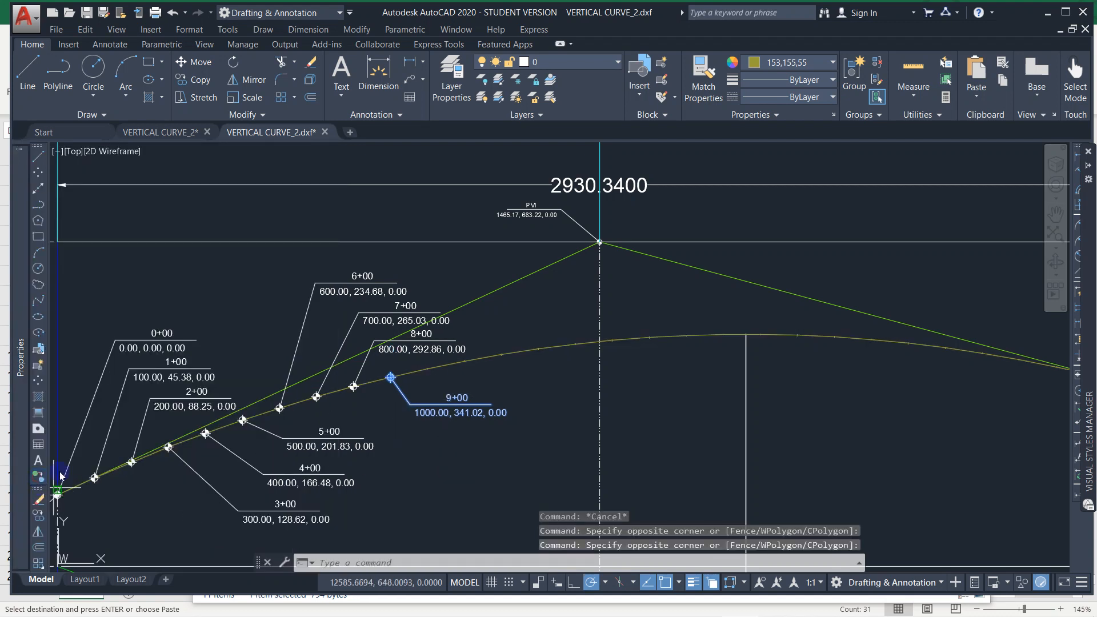
{"action": "left_click", "coordinate": [39, 476]}
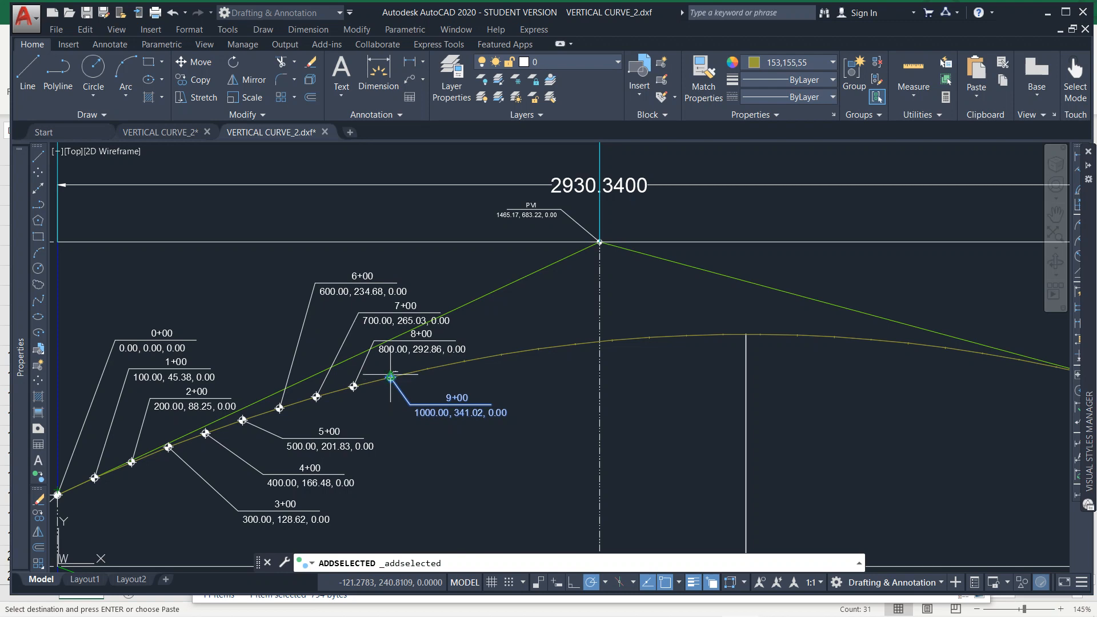
{"action": "scroll", "coordinate": [390, 377], "scroll_direction": "up", "scroll_amount": 10}
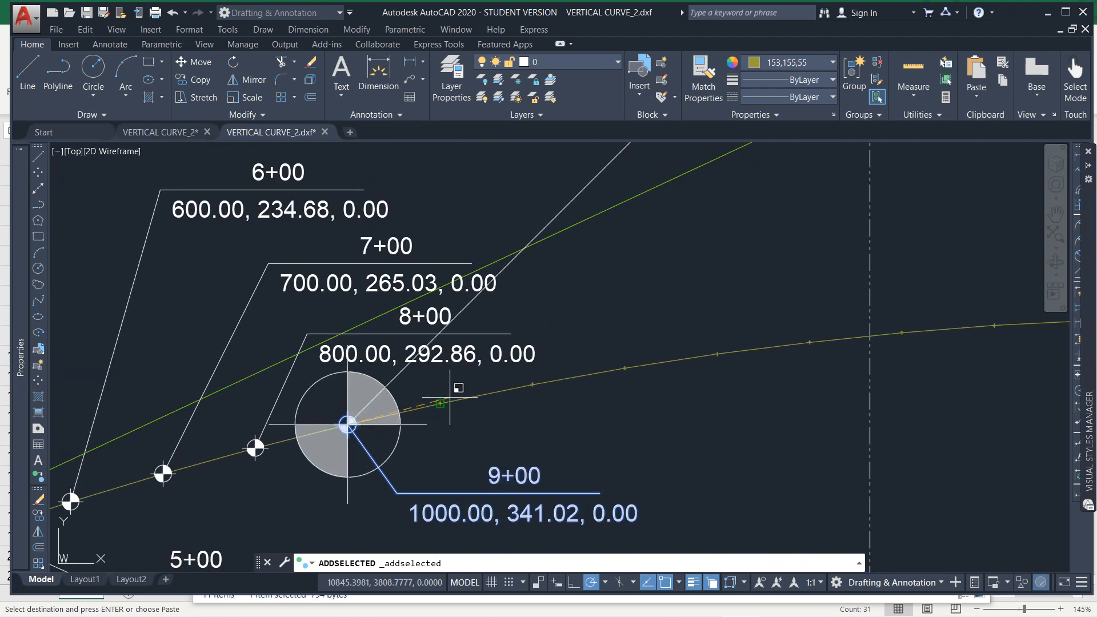
{"action": "key", "text": "Escape"}
{"action": "key", "text": "Escape"}
{"action": "key", "text": "Escape"}
{"action": "left_click", "coordinate": [383, 452]}
{"action": "left_click", "coordinate": [365, 466]}
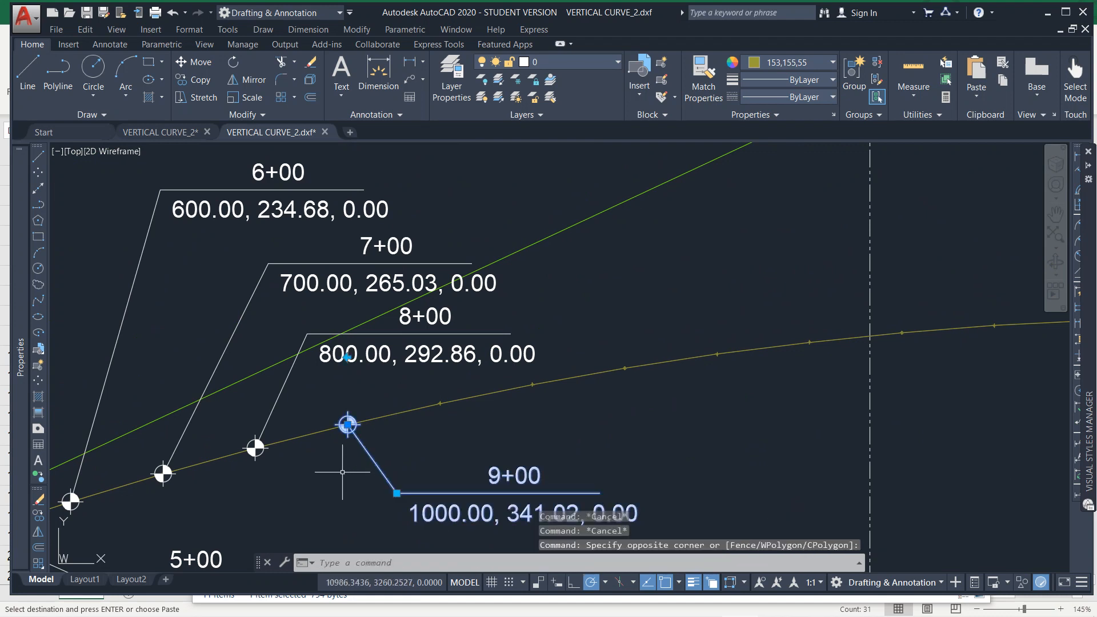
{"action": "left_click", "coordinate": [39, 475]}
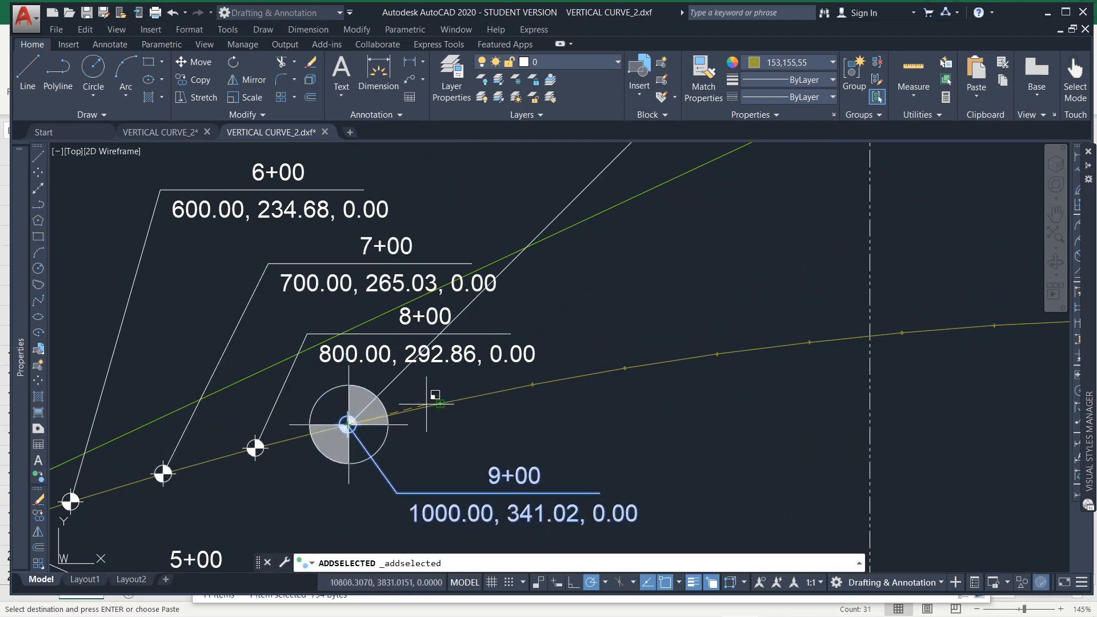
{"action": "key", "text": "Escape"}
{"action": "key", "text": "Escape"}
{"action": "key", "text": "Escape"}
{"action": "key", "text": "Escape"}
{"action": "left_click", "coordinate": [436, 501]}
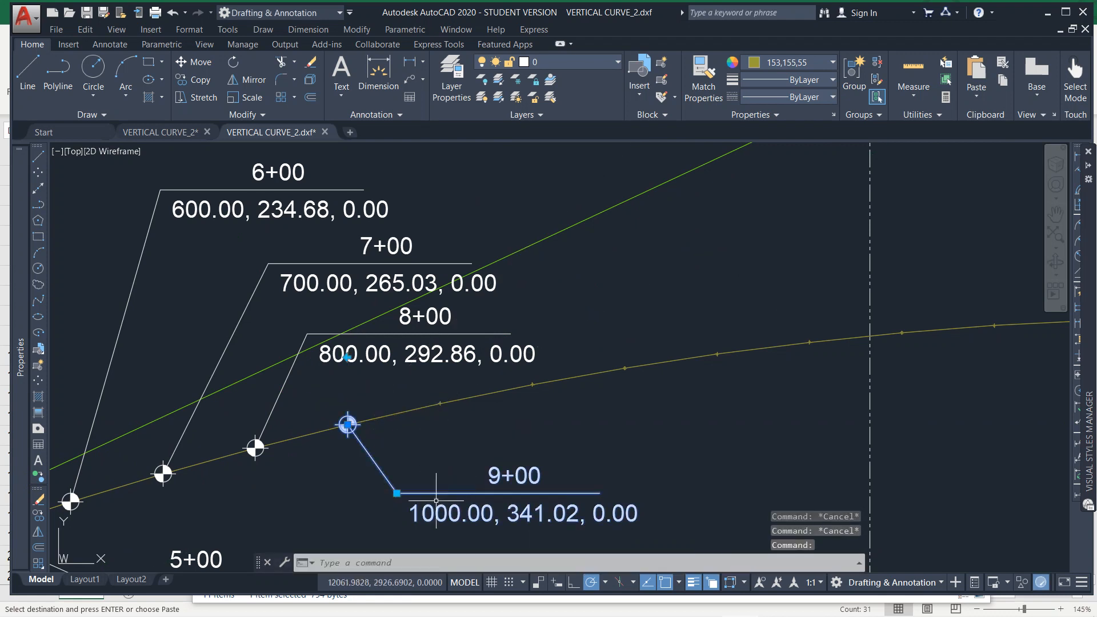
{"action": "left_click", "coordinate": [38, 477]}
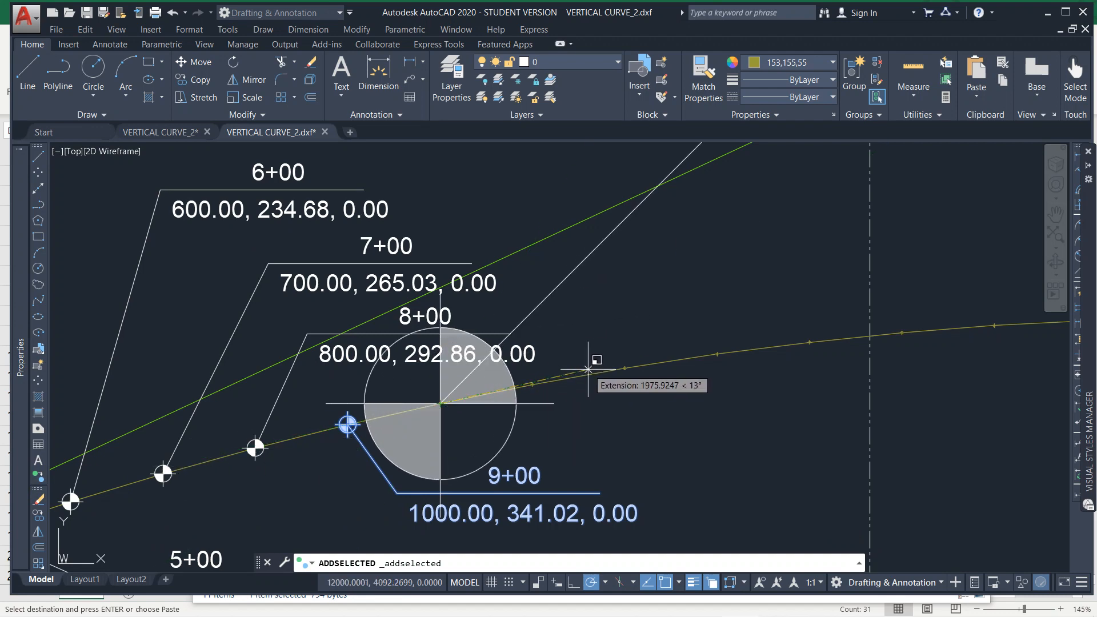
{"action": "scroll", "coordinate": [593, 384], "scroll_direction": "down", "scroll_amount": 8}
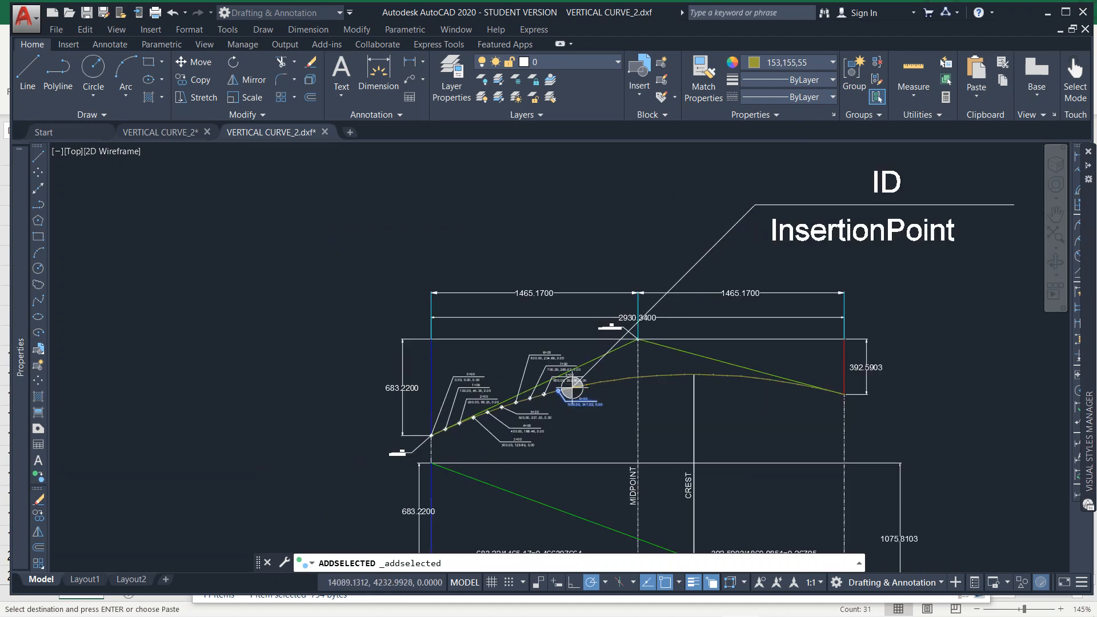
{"action": "scroll", "coordinate": [596, 385], "scroll_direction": "up", "scroll_amount": 4}
{"action": "key", "text": "Escape"}
{"action": "key", "text": "Escape"}
{"action": "key", "text": "Escape"}
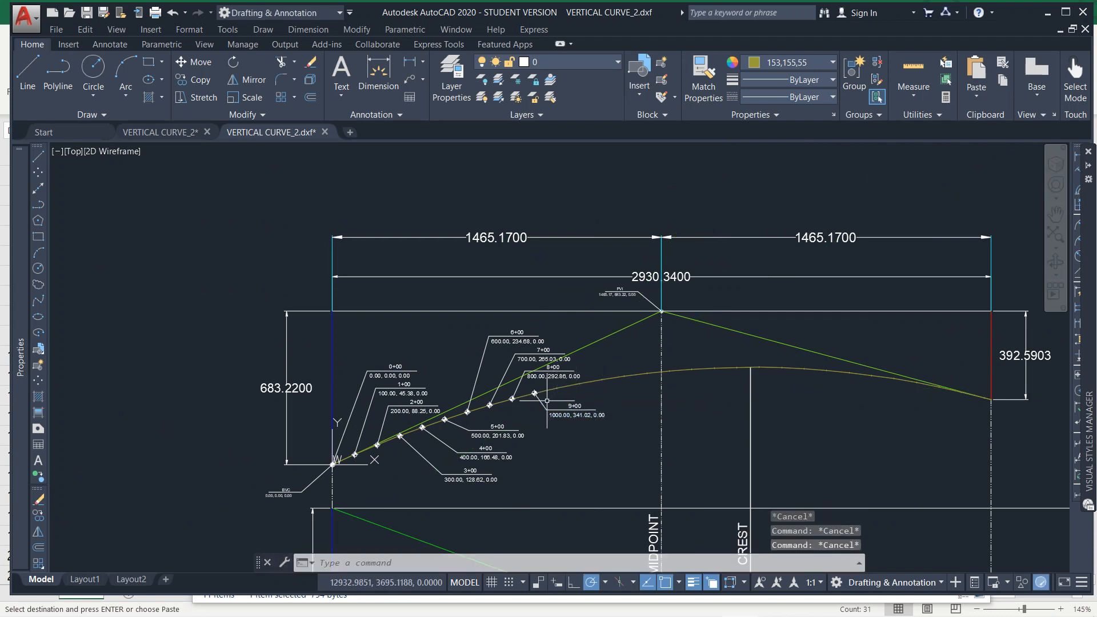
{"action": "left_click", "coordinate": [552, 396]}
{"action": "key", "text": "ctrl+z"}
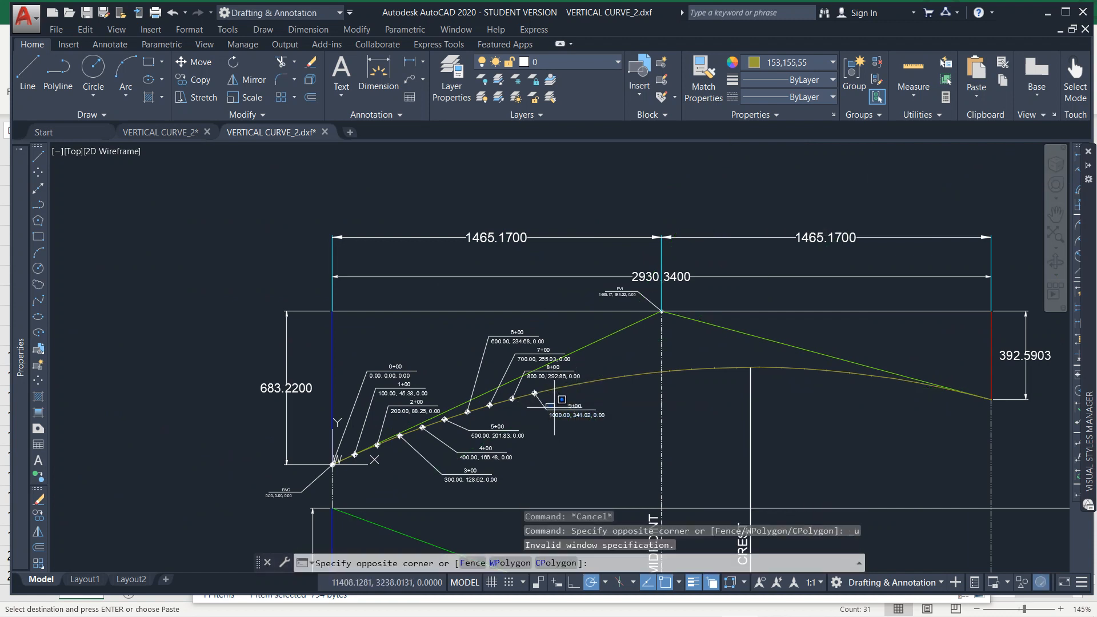
{"action": "key", "text": "Escape"}
{"action": "key", "text": "Escape"}
{"action": "middle_click_drag", "start_coordinate": [563, 406], "coordinate": [561, 406]}
Copy the 9+00 label and paste the duplicate below the curve, between the original and the midpoint line.
{"action": "left_click", "coordinate": [559, 410]}
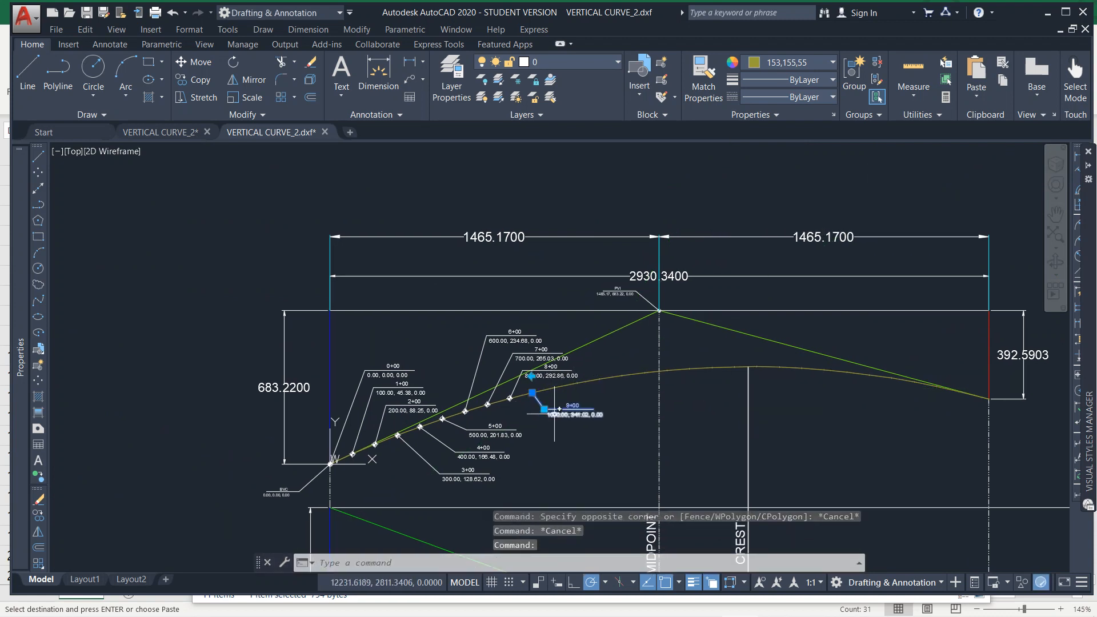
{"action": "key", "text": "ctrl+c"}
{"action": "key", "text": "ctrl+v"}
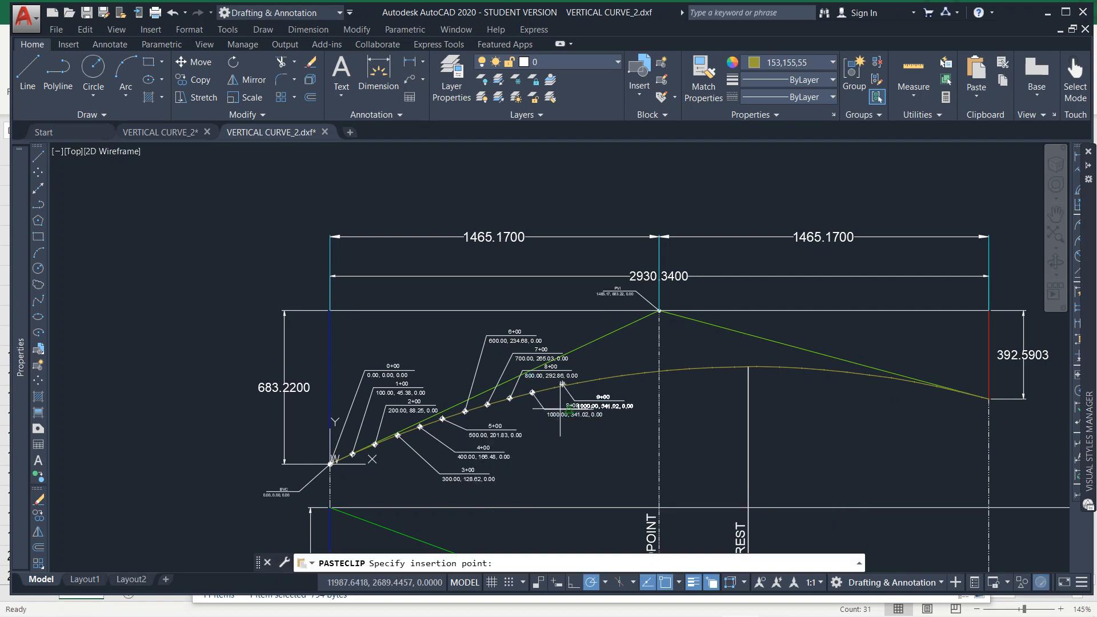
{"action": "scroll", "coordinate": [567, 396], "scroll_direction": "up", "scroll_amount": 2}
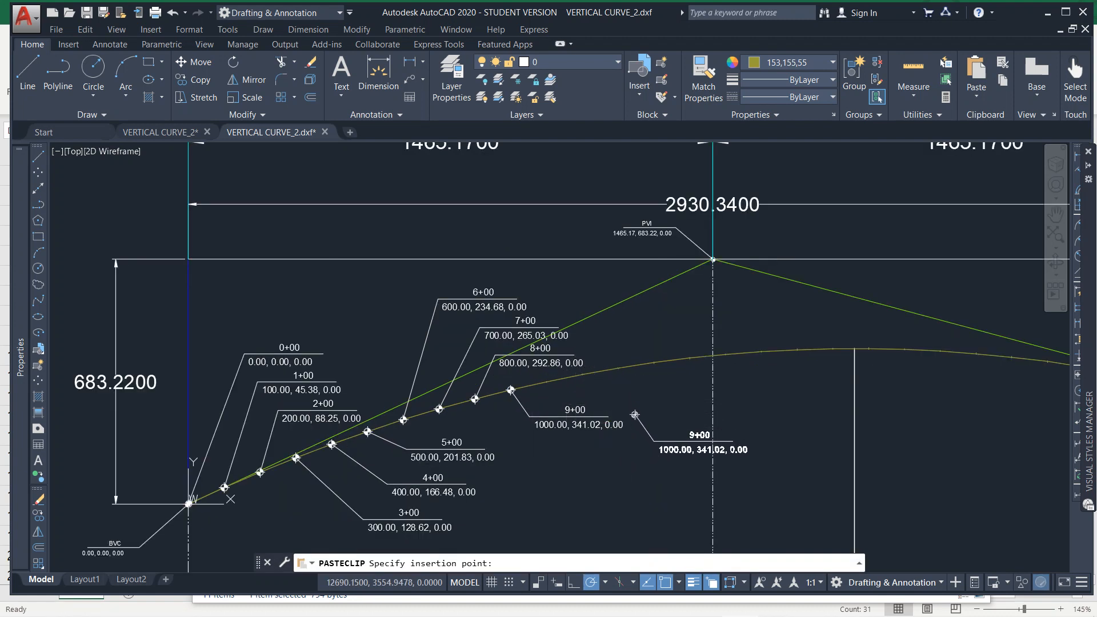
{"action": "left_click", "coordinate": [630, 453]}
Delete the pasted duplicate of the 9+00 label below the curve.
{"action": "left_click", "coordinate": [649, 446]}
{"action": "scroll", "coordinate": [638, 408], "scroll_direction": "up", "scroll_amount": 3}
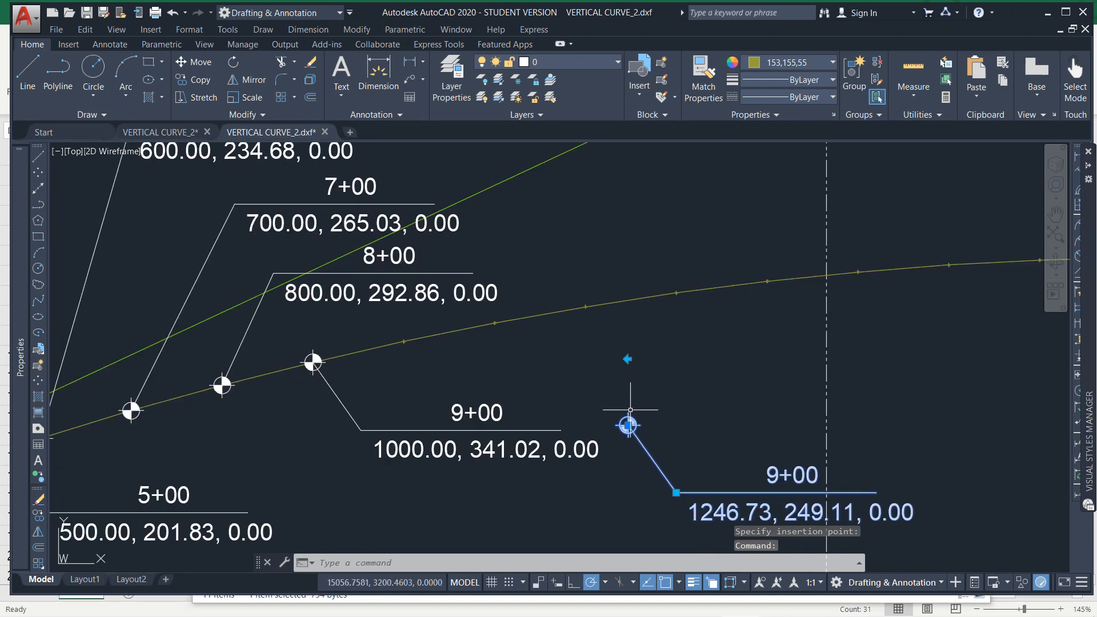
{"action": "key", "text": "Escape"}
{"action": "key", "text": "Escape"}
{"action": "left_click", "coordinate": [657, 414]}
{"action": "left_click", "coordinate": [627, 464]}
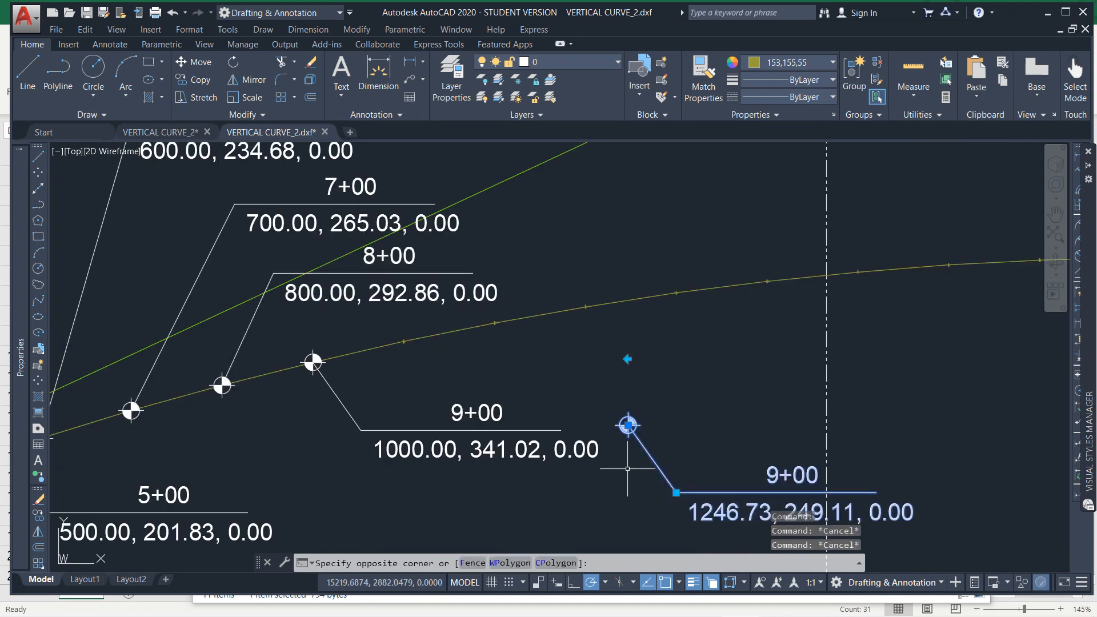
{"action": "key", "text": "Delete"}
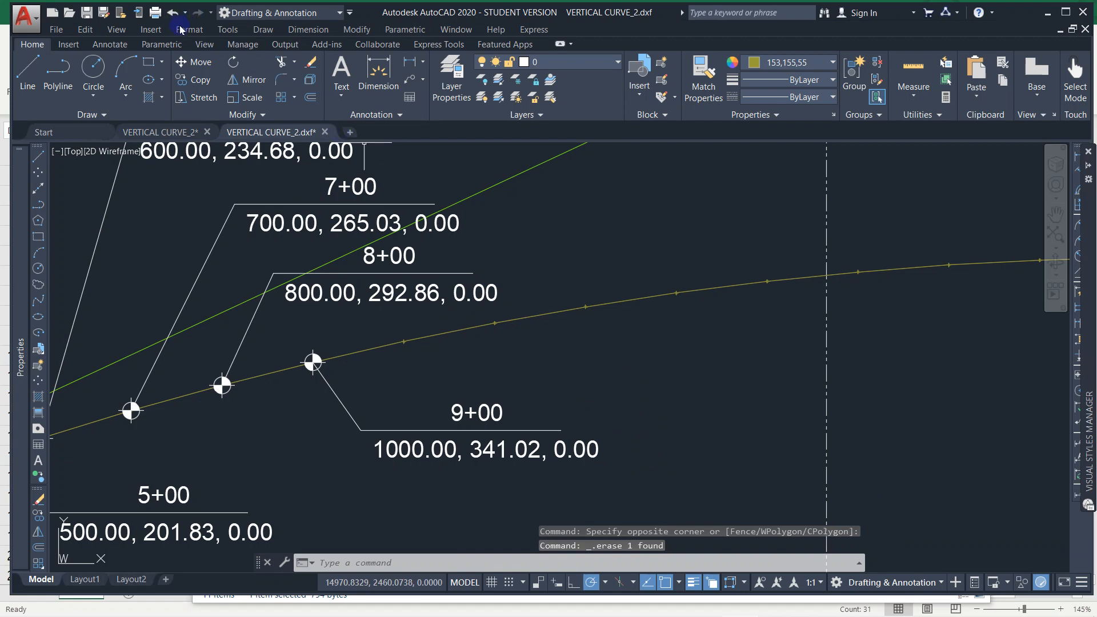
{"action": "left_click", "coordinate": [85, 29]}
{"action": "left_click", "coordinate": [118, 110]}
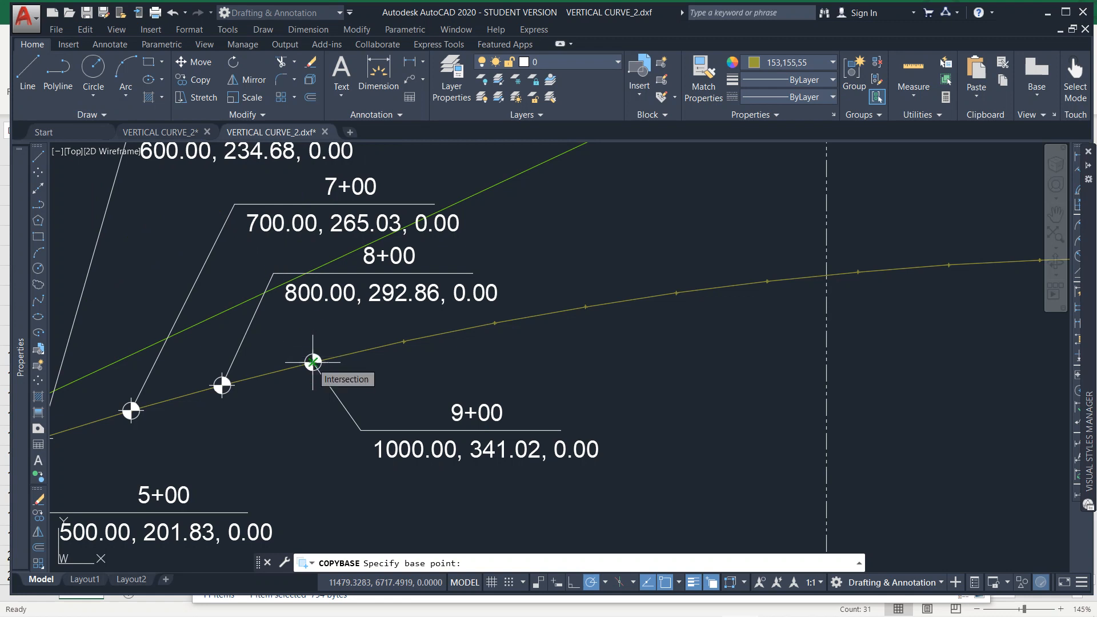
{"action": "key", "text": "Escape"}
{"action": "key", "text": "Escape"}
Copy the 9+00 label with a base point, using the center of its marker on the curve.
{"action": "left_click", "coordinate": [465, 465]}
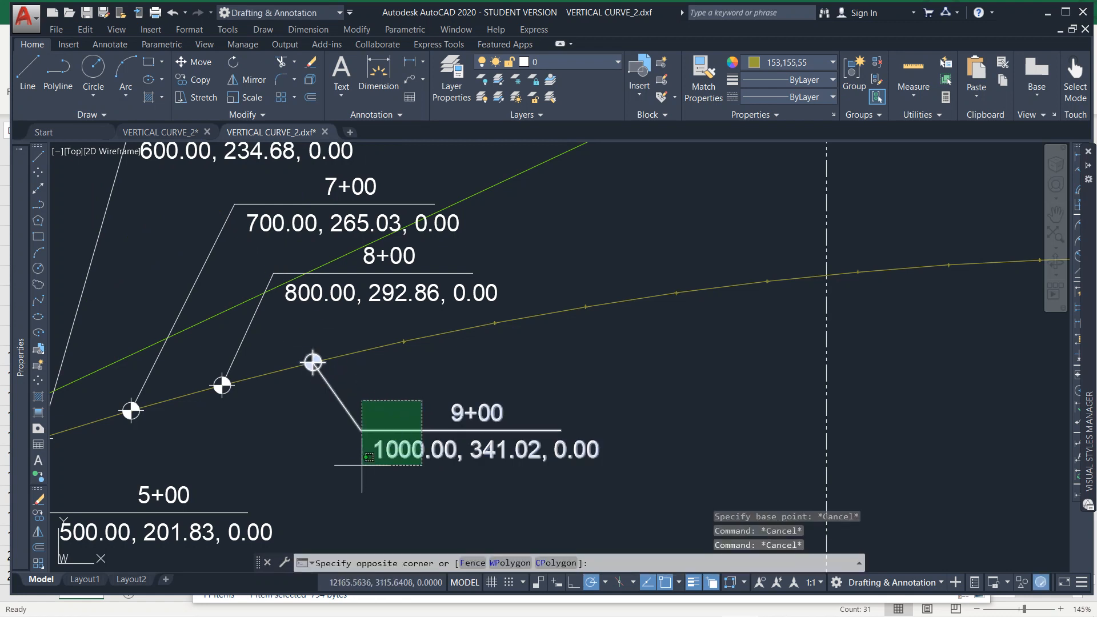
{"action": "left_click", "coordinate": [302, 366]}
{"action": "left_click", "coordinate": [85, 29]}
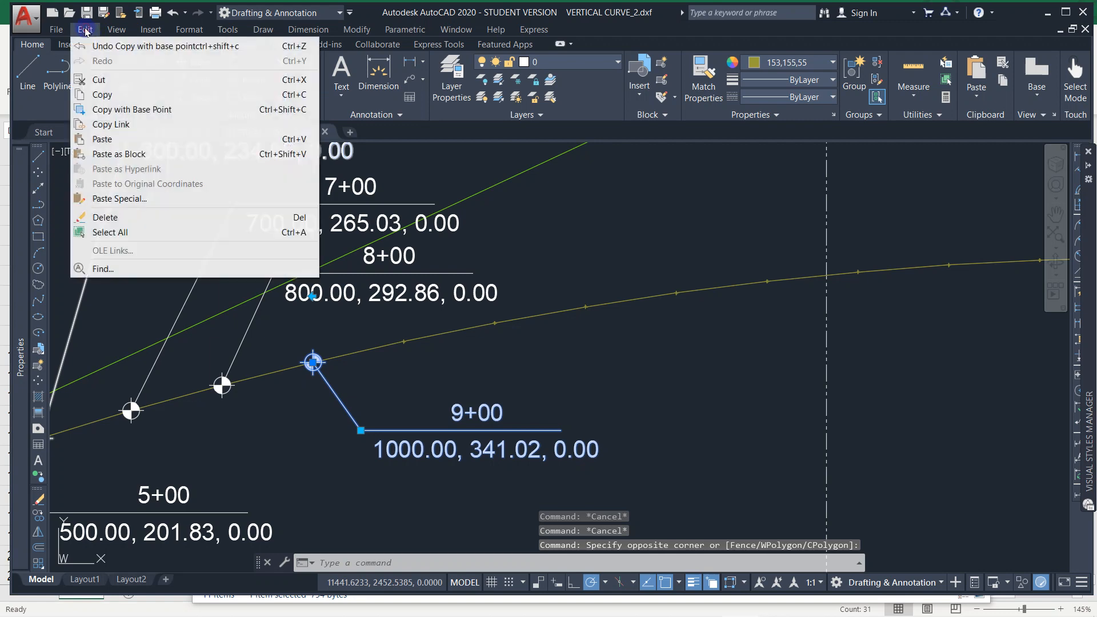
{"action": "left_click", "coordinate": [128, 109]}
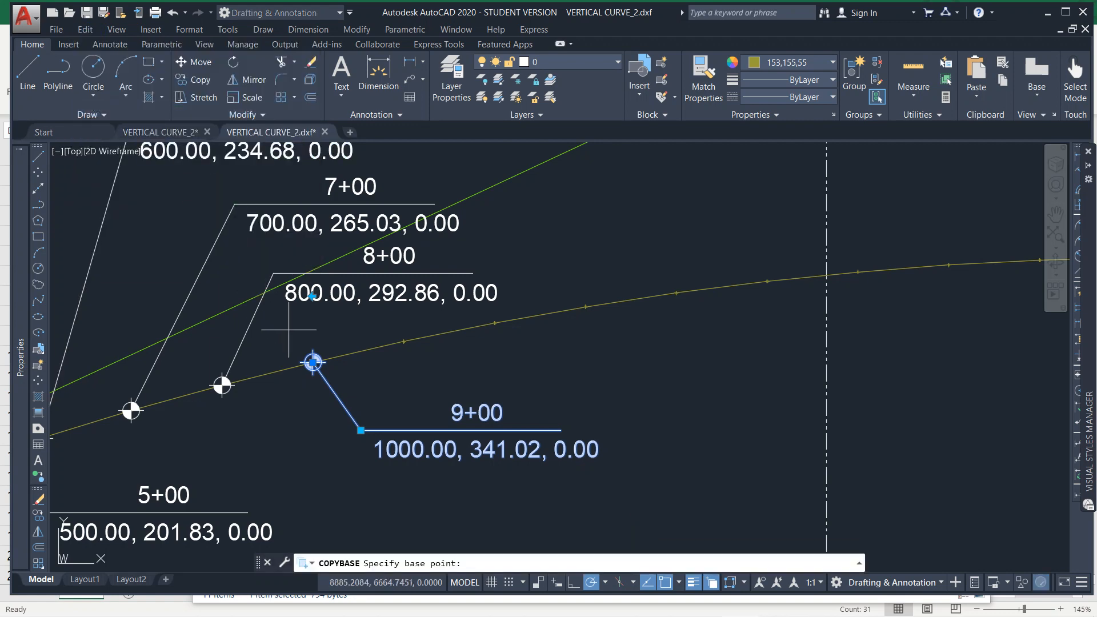
{"action": "left_click", "coordinate": [313, 361]}
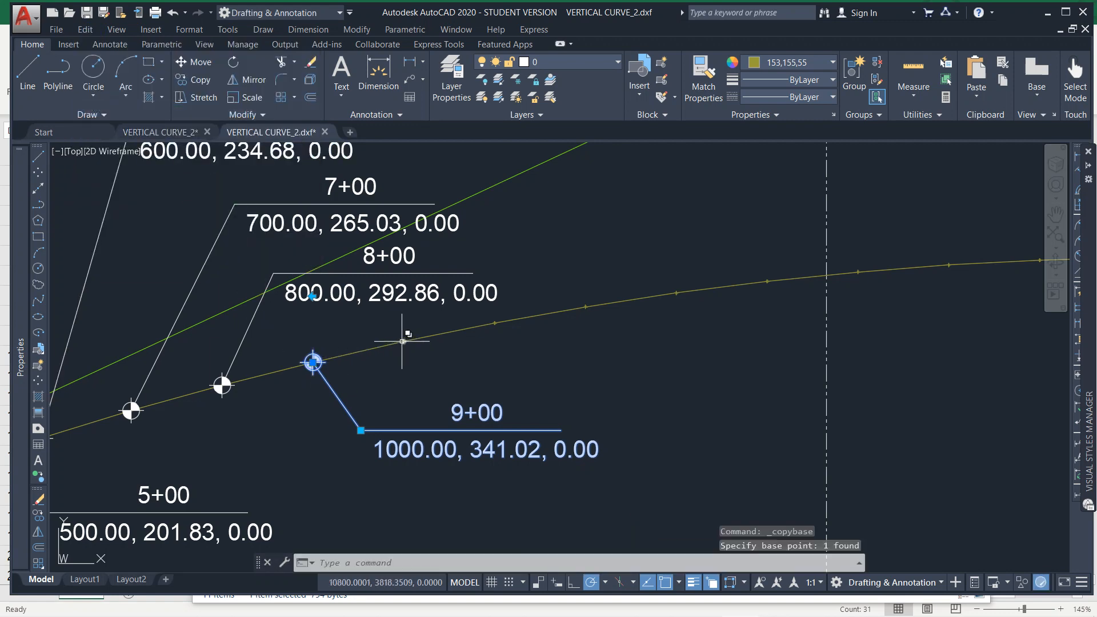
Repeat the base-point copy of the 9+00 label using the next station point on the curve, and cancel any further copy.
{"action": "key", "text": "Return"}
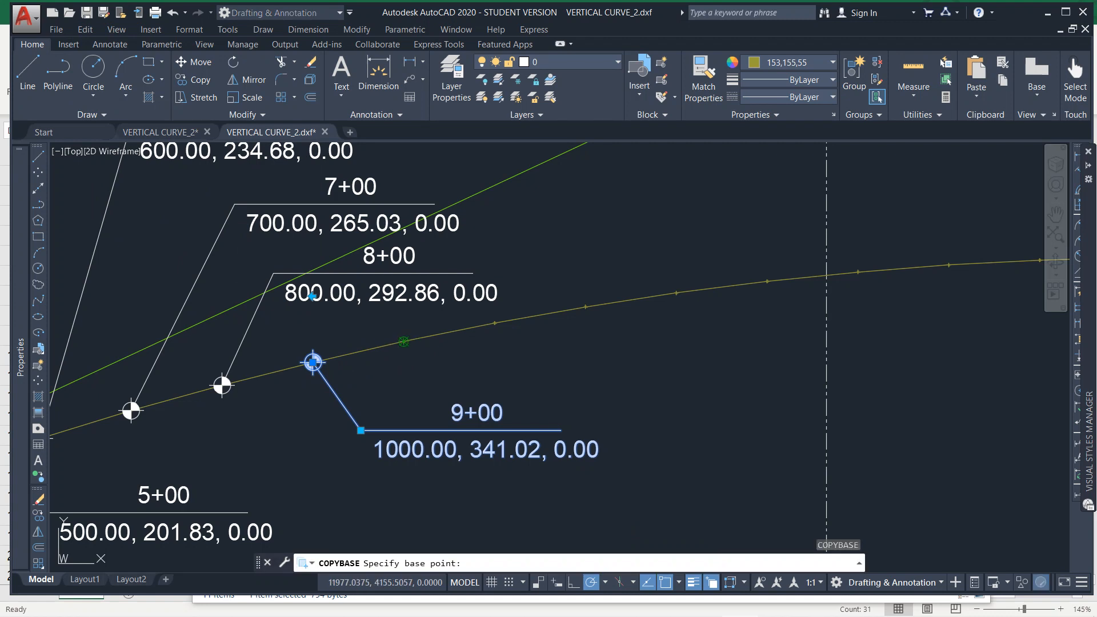
{"action": "left_click", "coordinate": [403, 341]}
{"action": "key", "text": "Return"}
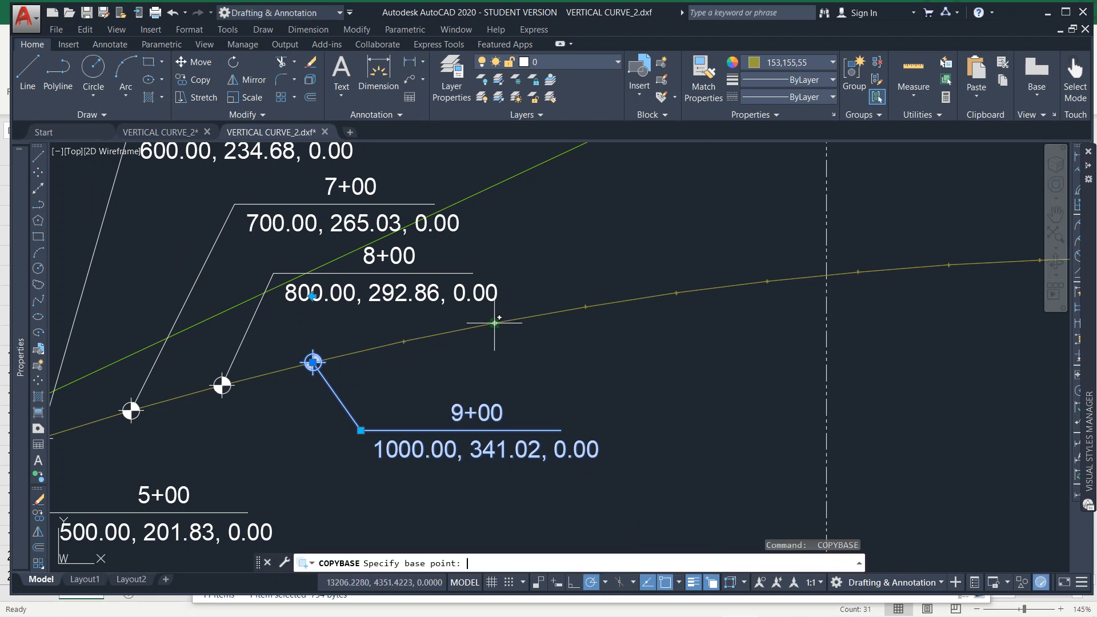
{"action": "key", "text": "Escape"}
{"action": "key", "text": "Escape"}
{"action": "key", "text": "Escape"}
Copy the 9+00 label with its marker center on the curve as the base point, and clear the selection.
{"action": "left_click", "coordinate": [383, 430]}
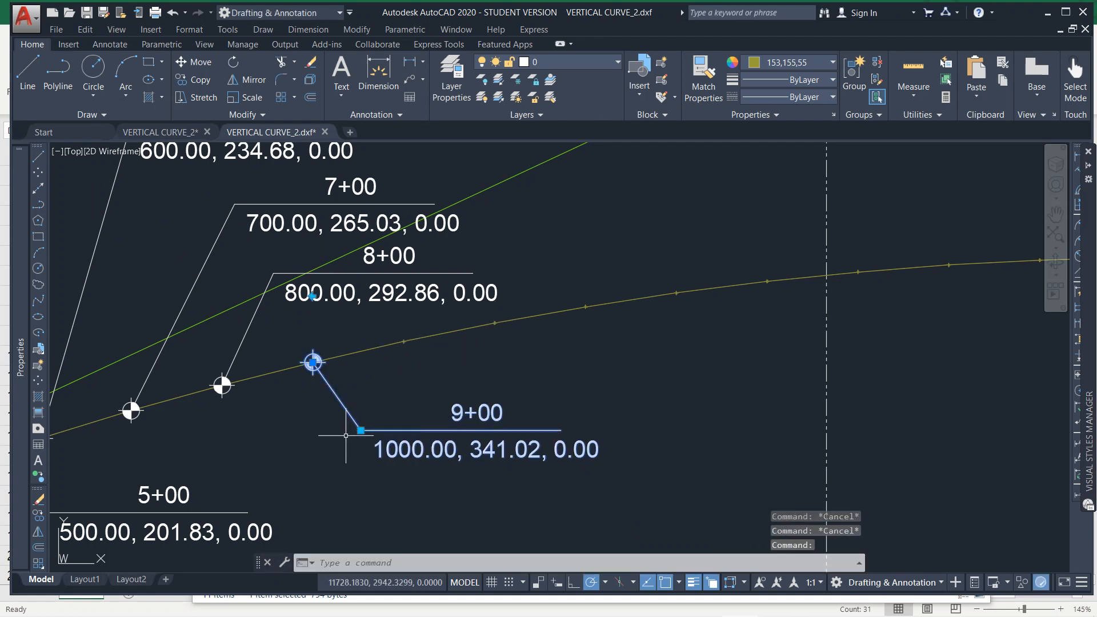
{"action": "left_click", "coordinate": [87, 32]}
{"action": "left_click", "coordinate": [118, 110]}
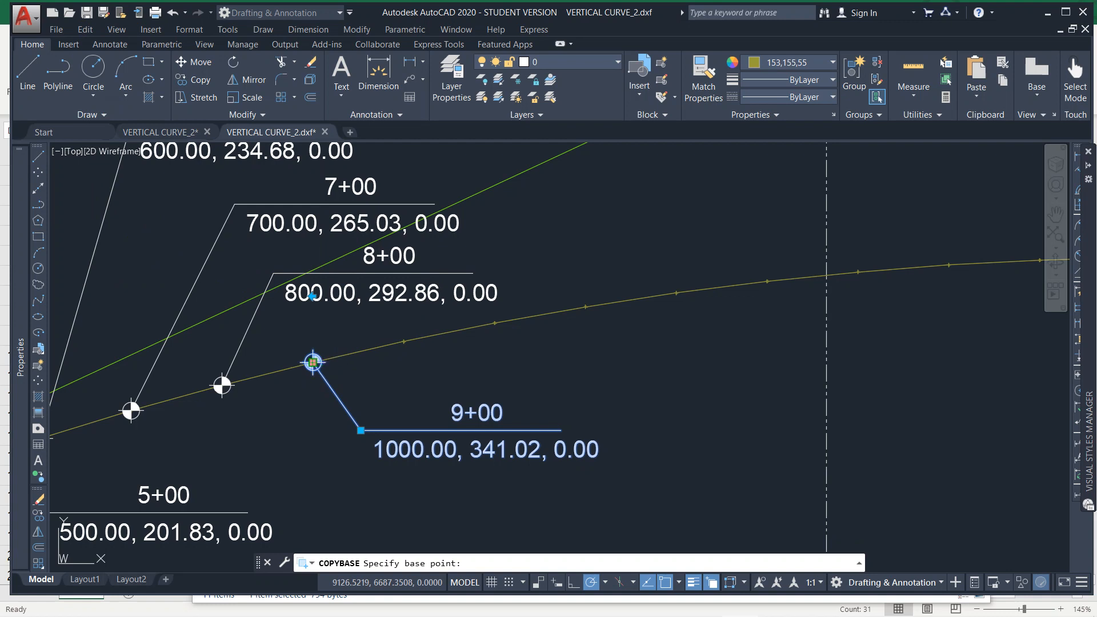
{"action": "left_click", "coordinate": [313, 361]}
{"action": "key", "text": "Escape"}
Paste copies of the 9+00 label at the next five station points along the curve.
{"action": "key", "text": "ctrl+v"}
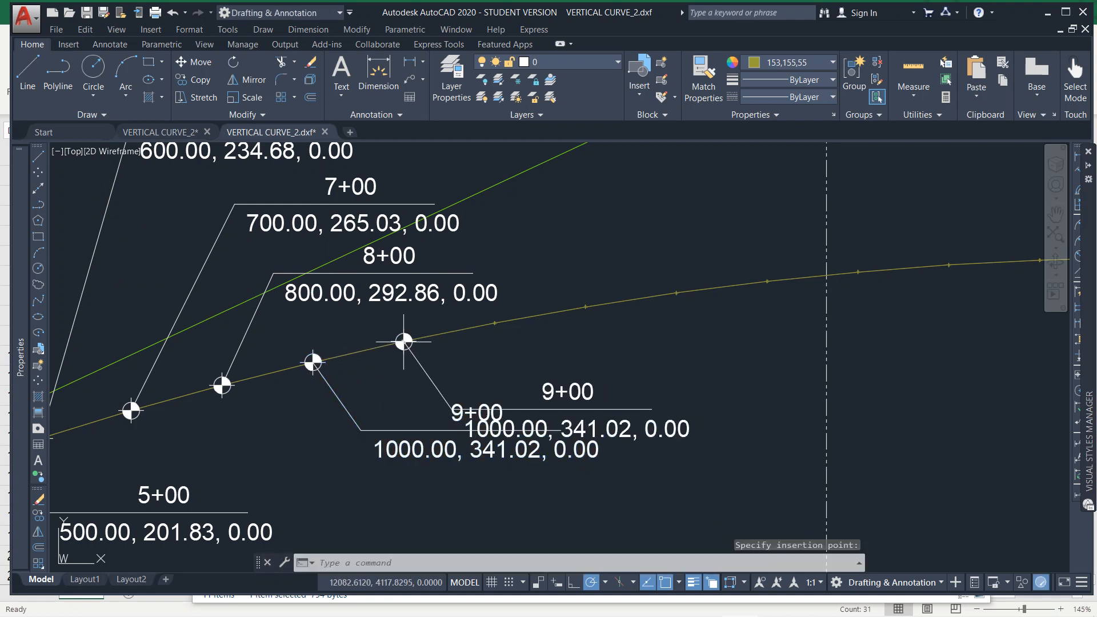
{"action": "left_click", "coordinate": [403, 341]}
{"action": "left_click", "coordinate": [494, 322]}
{"action": "key", "text": "ctrl+v"}
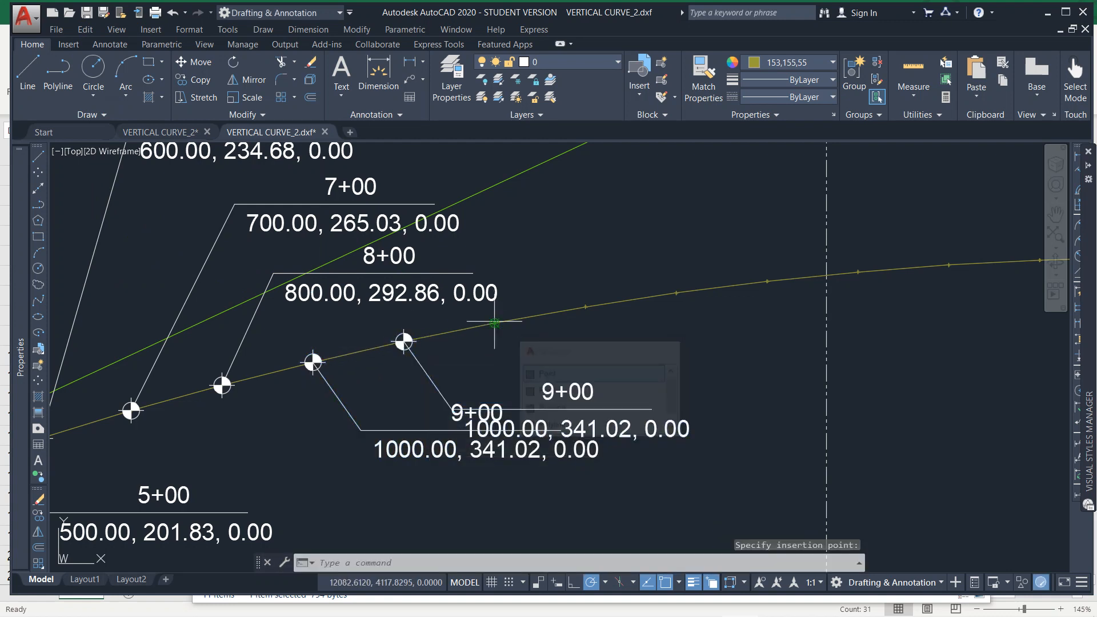
{"action": "left_click", "coordinate": [495, 322]}
{"action": "key", "text": "ctrl+v"}
{"action": "key", "text": "ctrl+v"}
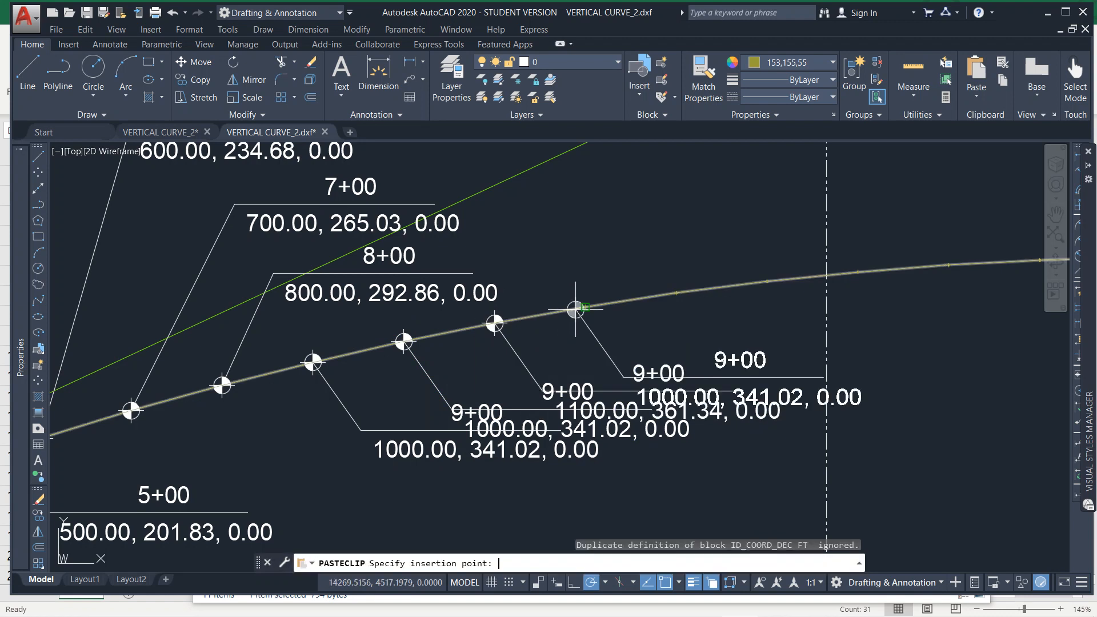
{"action": "left_click", "coordinate": [585, 306]}
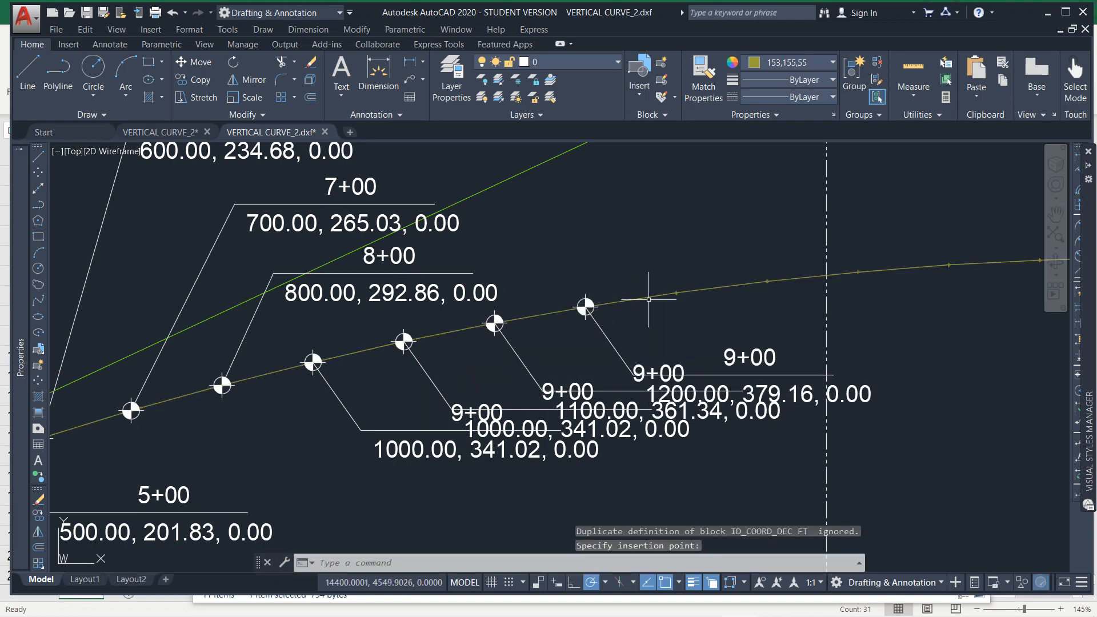
{"action": "key", "text": "ctrl+v"}
{"action": "left_click", "coordinate": [676, 293]}
{"action": "key", "text": "ctrl+v"}
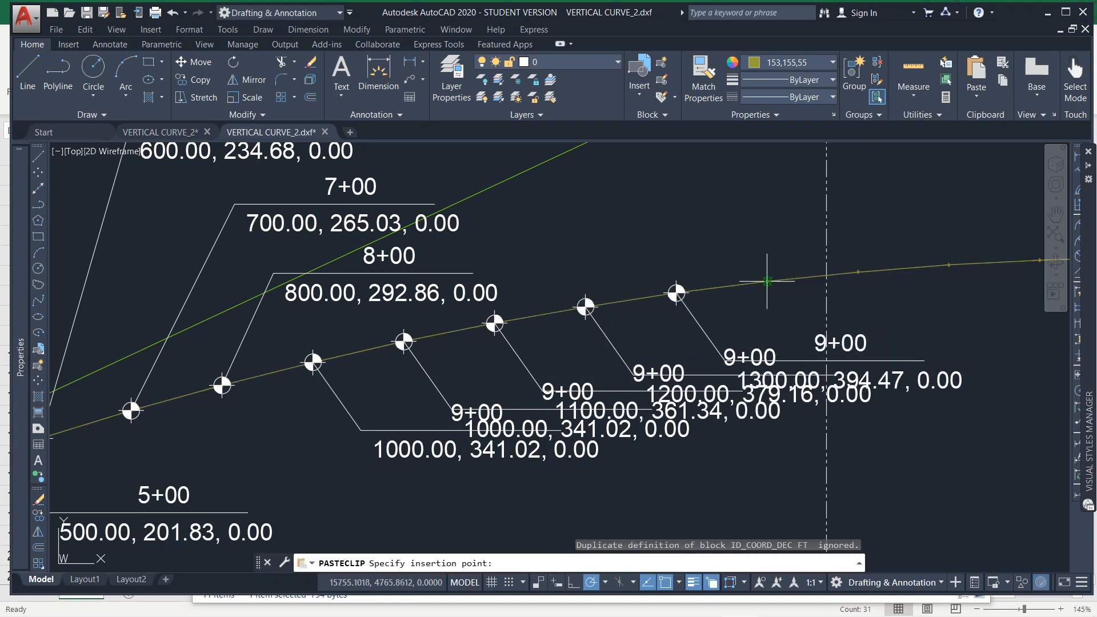
{"action": "left_click", "coordinate": [768, 281]}
{"action": "key", "text": "Escape"}
{"action": "key", "text": "Escape"}
Change the ID attribute of the first pasted label beyond the original 9+00 label to 10+00.
{"action": "scroll", "coordinate": [451, 409], "scroll_direction": "down", "scroll_amount": 3}
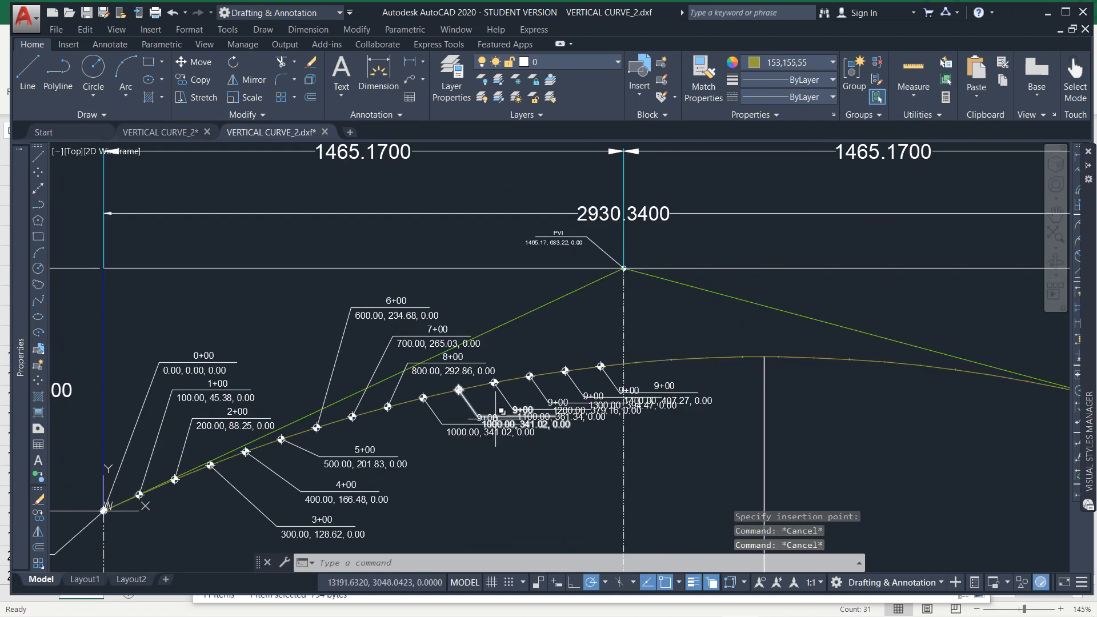
{"action": "scroll", "coordinate": [450, 407], "scroll_direction": "up", "scroll_amount": 3}
{"action": "double_click", "coordinate": [449, 409]}
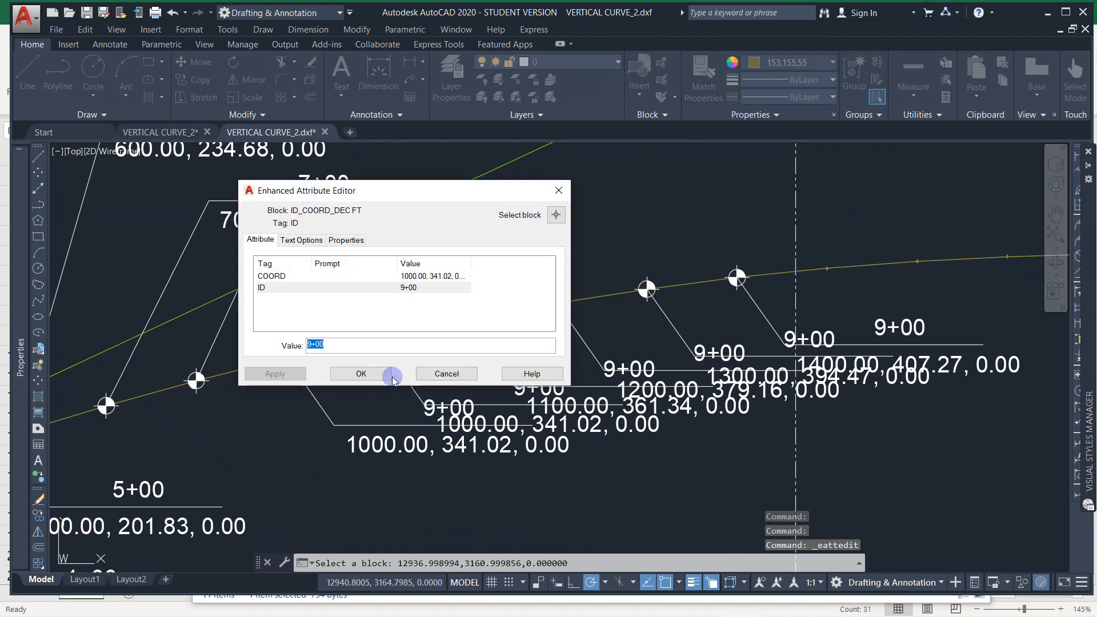
{"action": "left_click", "coordinate": [311, 341]}
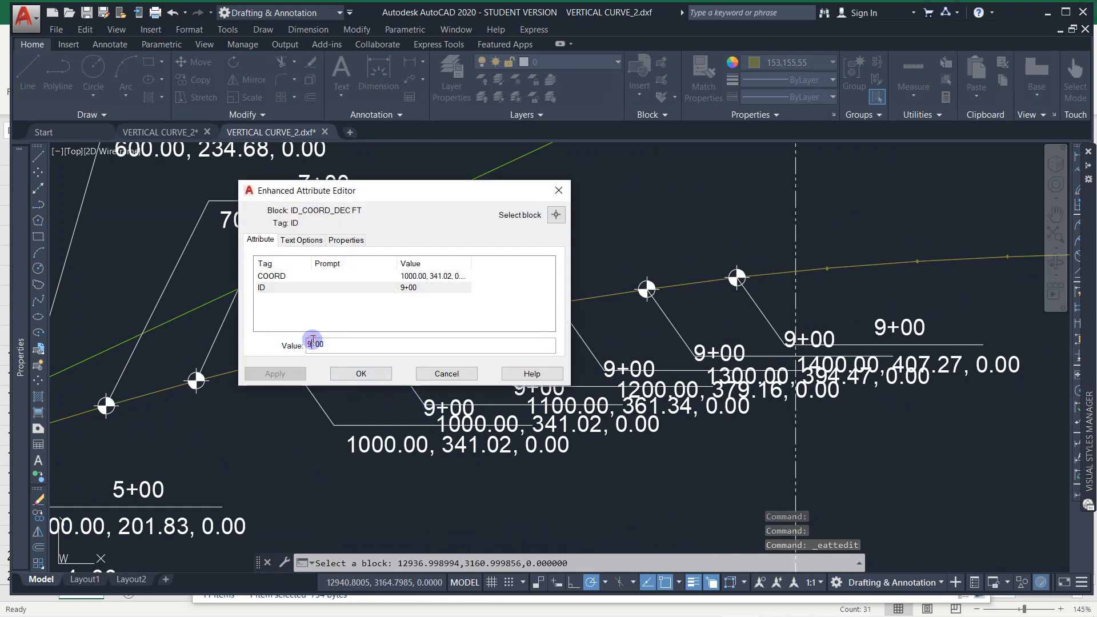
{"action": "left_click_drag", "start_coordinate": [308, 345], "coordinate": [316, 350]}
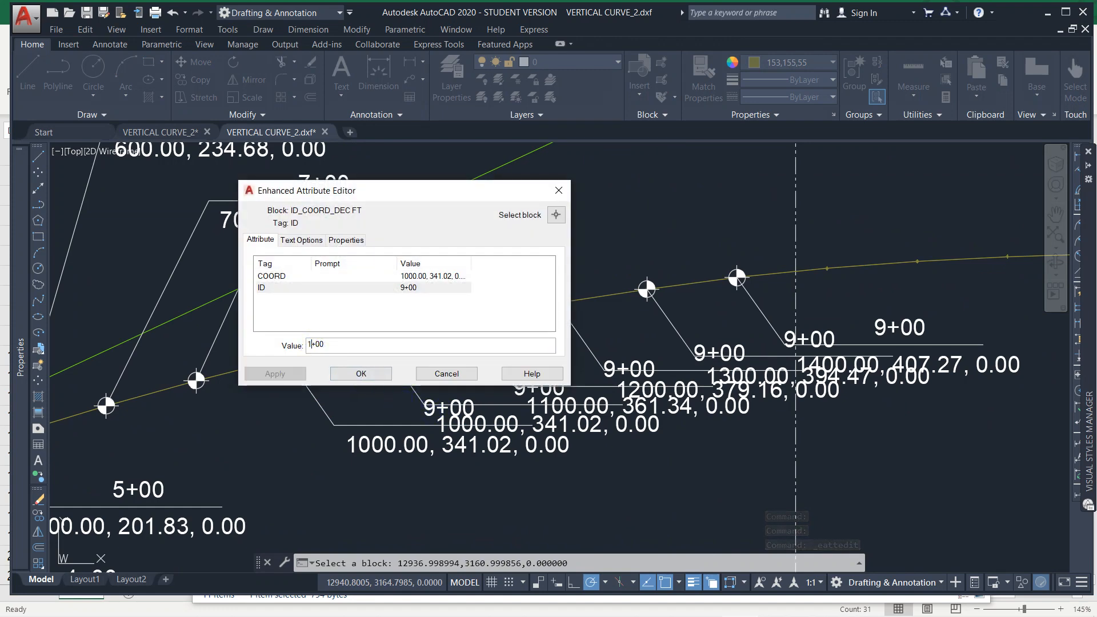
{"action": "type", "text": "10"}
{"action": "key", "text": "Return"}
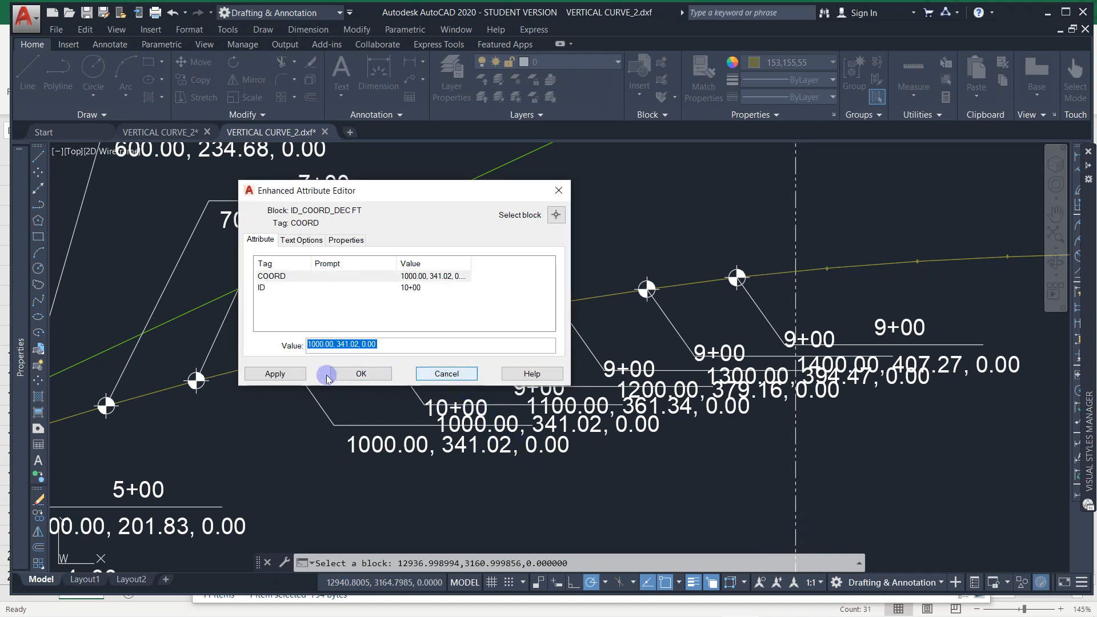
{"action": "left_click", "coordinate": [275, 373]}
{"action": "left_click", "coordinate": [361, 373]}
{"action": "key", "text": "Escape"}
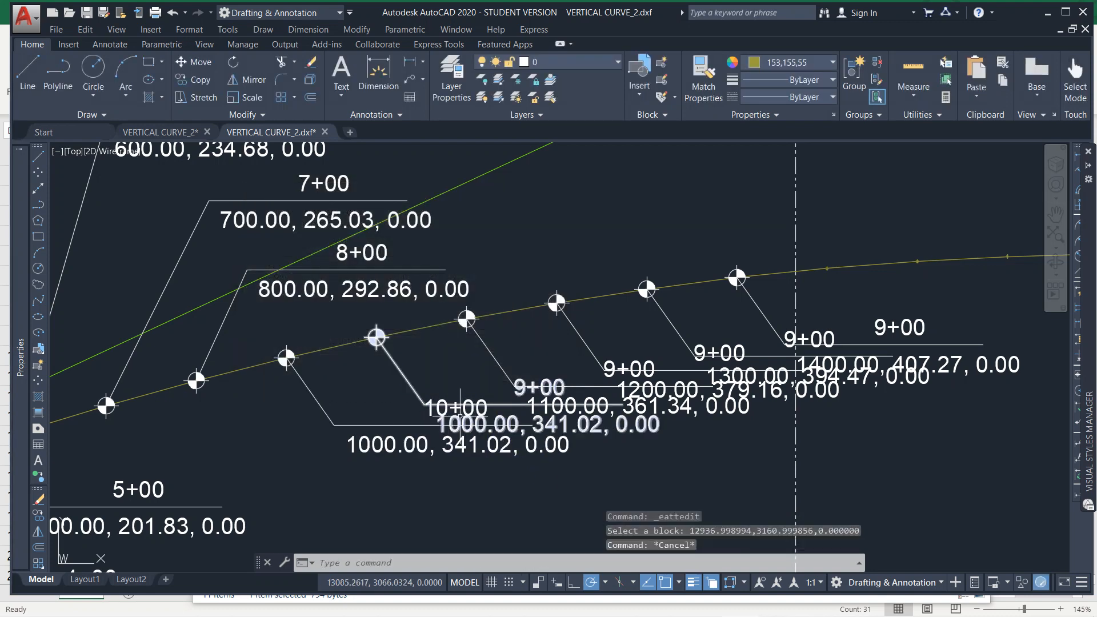
{"action": "scroll", "coordinate": [454, 406], "scroll_direction": "up", "scroll_amount": 3}
{"action": "scroll", "coordinate": [475, 403], "scroll_direction": "down", "scroll_amount": 2}
{"action": "left_click", "coordinate": [627, 371]}
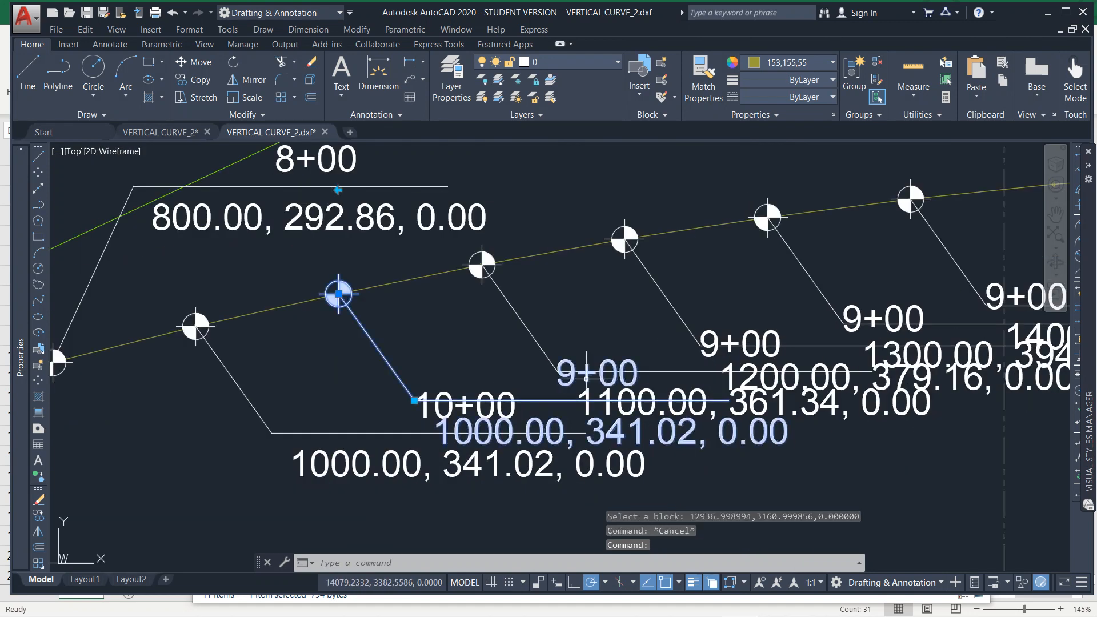
{"action": "key", "text": "Escape"}
{"action": "key", "text": "Escape"}
{"action": "scroll", "coordinate": [543, 355], "scroll_direction": "down", "scroll_amount": 10}
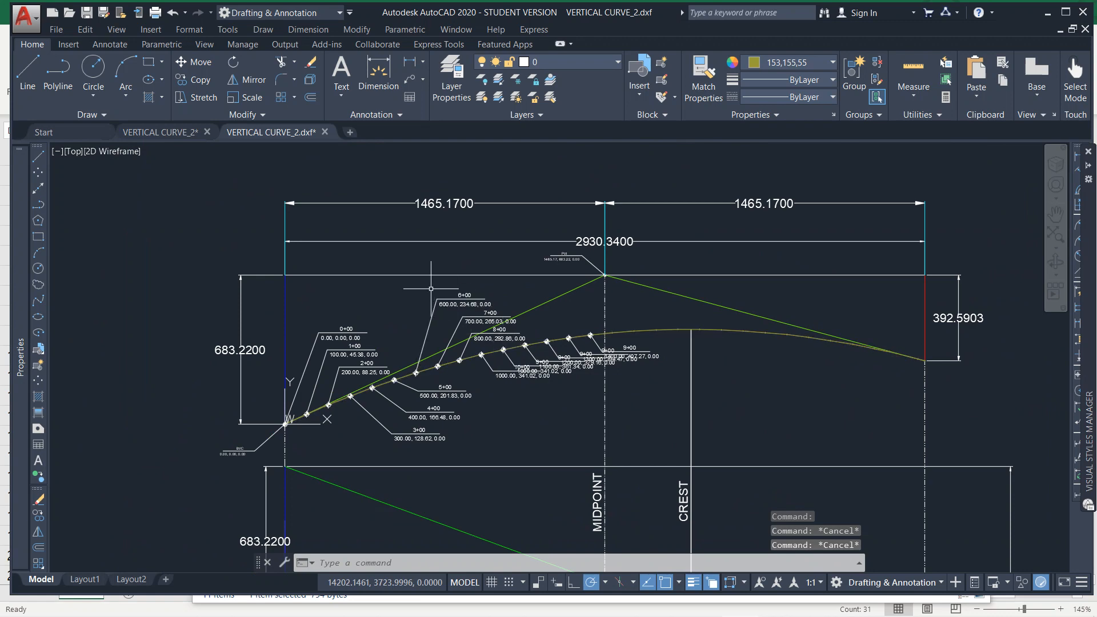
{"action": "key", "text": "Escape"}
{"action": "middle_click_drag", "start_coordinate": [592, 325], "coordinate": [540, 253]}
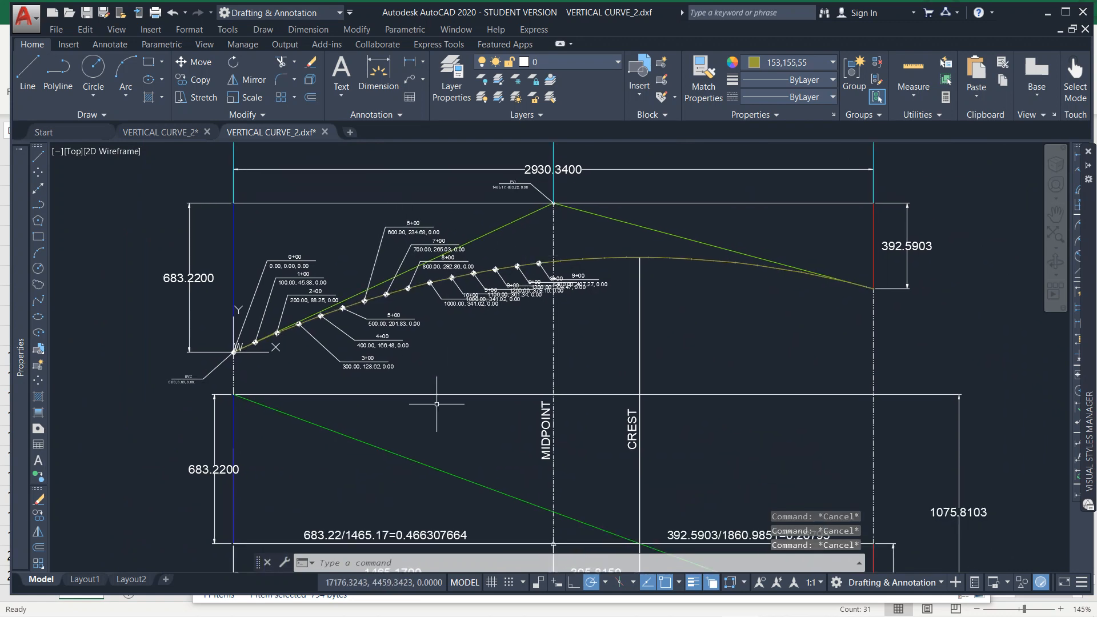
{"action": "scroll", "coordinate": [581, 407], "scroll_direction": "down", "scroll_amount": 2}
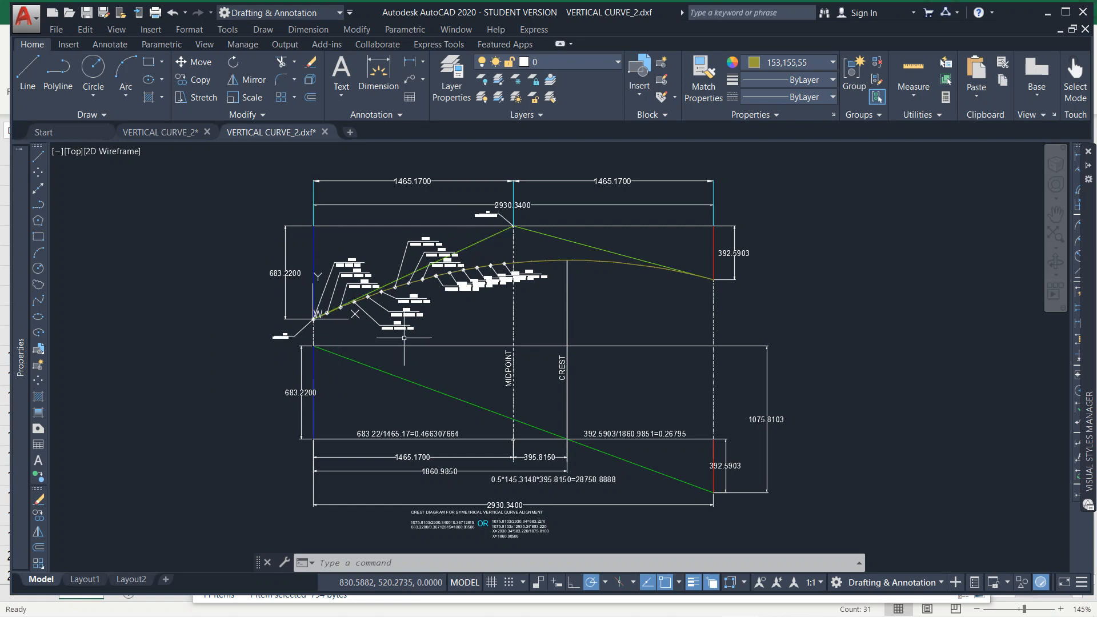
{"action": "scroll", "coordinate": [404, 337], "scroll_direction": "up", "scroll_amount": 4}
{"action": "scroll", "coordinate": [320, 320], "scroll_direction": "down", "scroll_amount": 4}
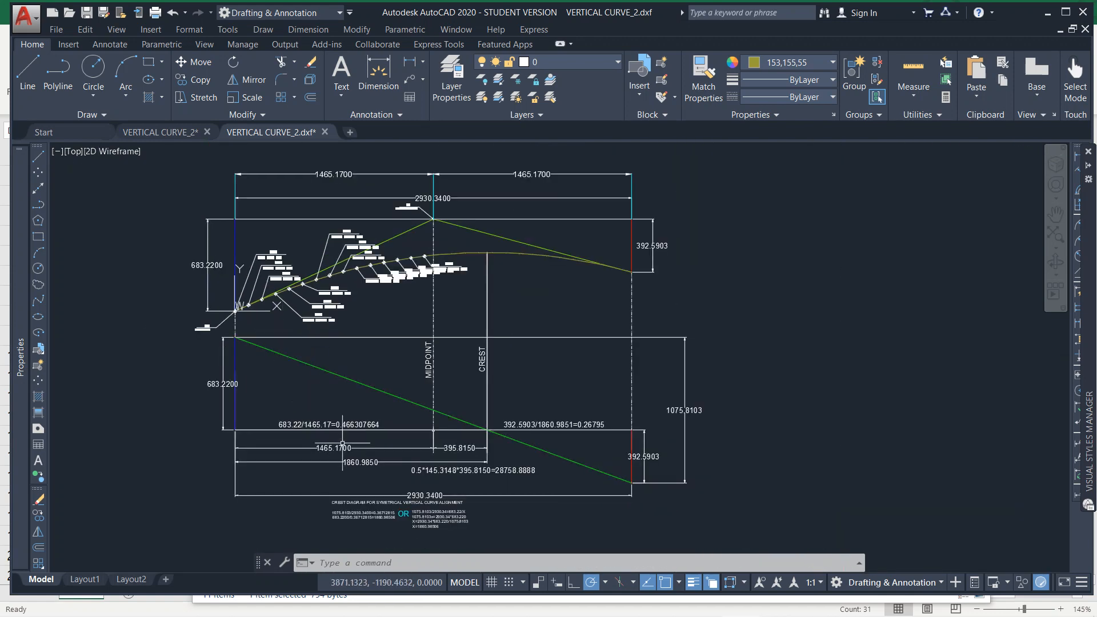
Set the color of the two overlapping horizontal baseline lines in the crest diagram to red 205,32,39.
{"action": "scroll", "coordinate": [438, 492], "scroll_direction": "up", "scroll_amount": 4}
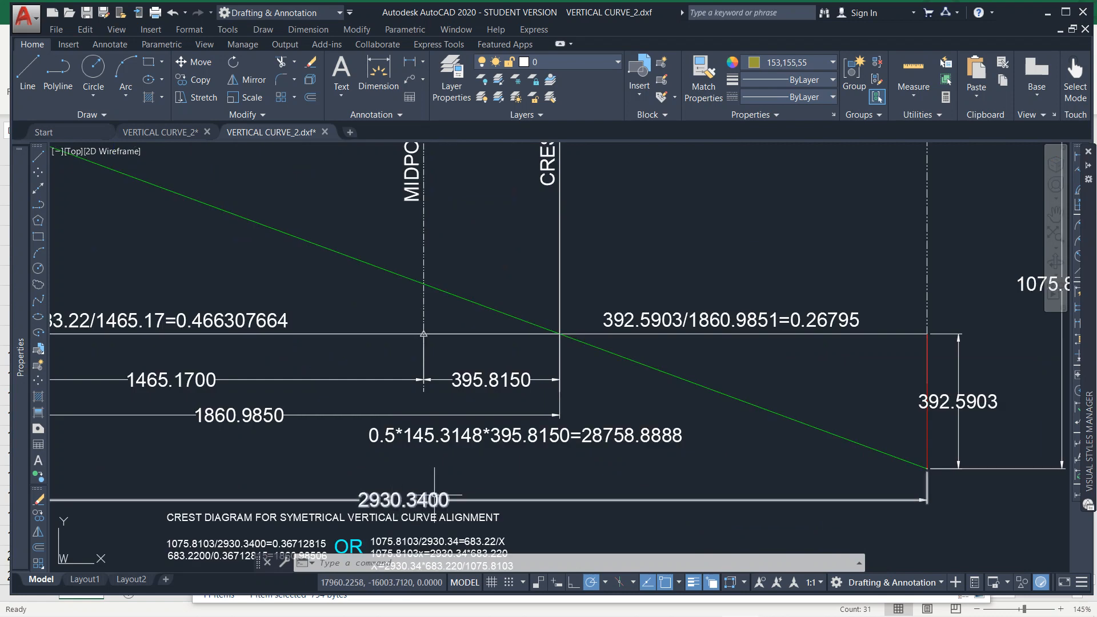
{"action": "scroll", "coordinate": [434, 494], "scroll_direction": "down", "scroll_amount": 2}
{"action": "left_click", "coordinate": [451, 387]}
{"action": "left_click", "coordinate": [448, 398]}
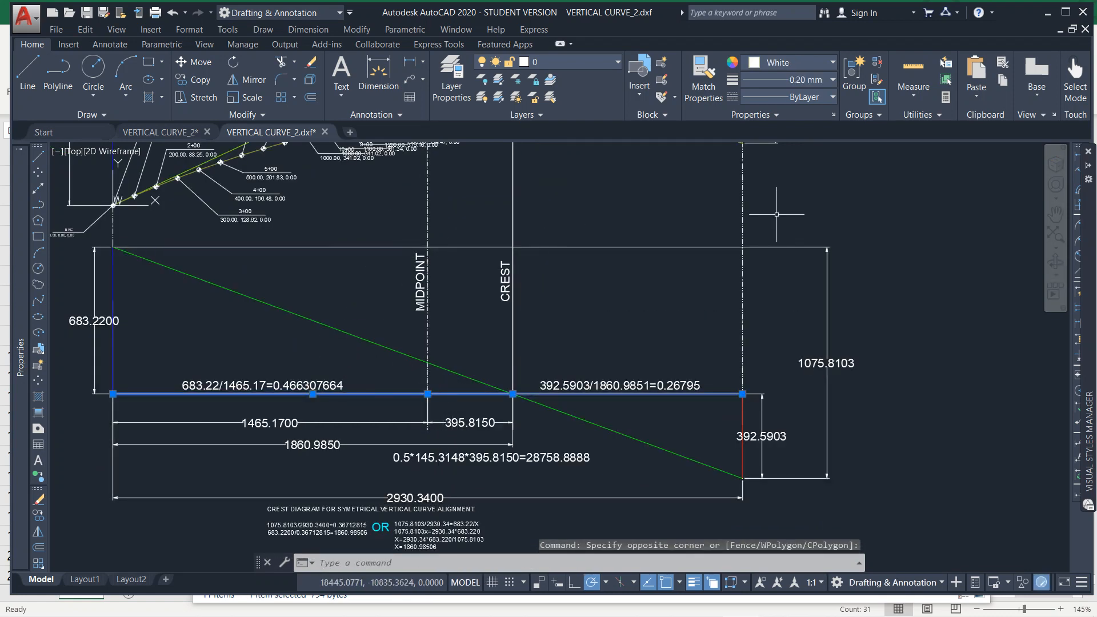
{"action": "left_click", "coordinate": [756, 63]}
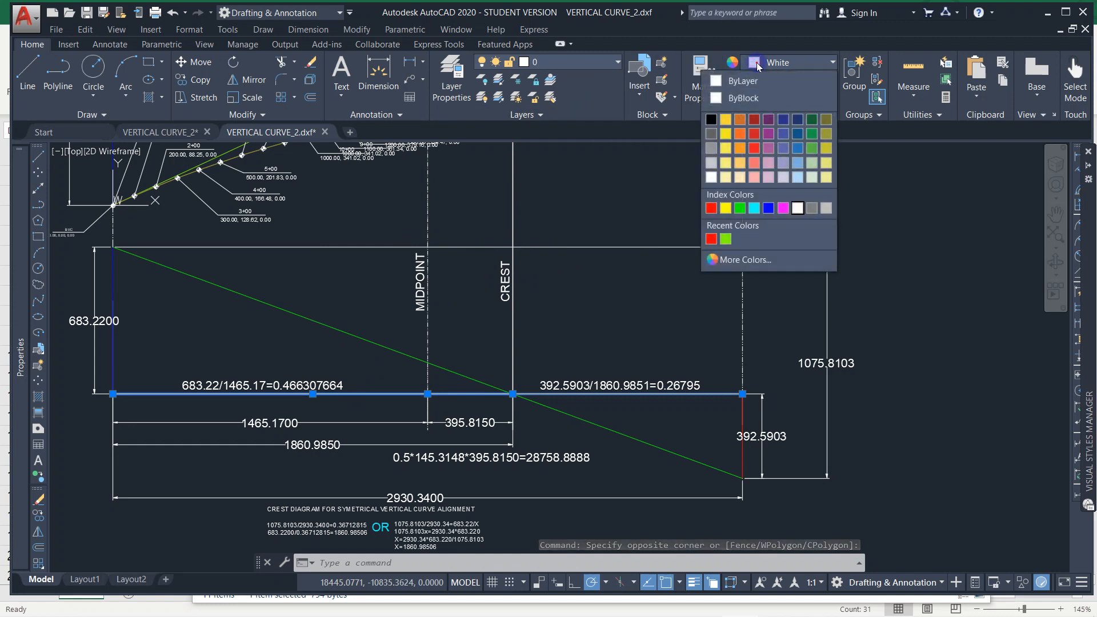
{"action": "left_click", "coordinate": [756, 63]}
{"action": "left_click", "coordinate": [756, 63]}
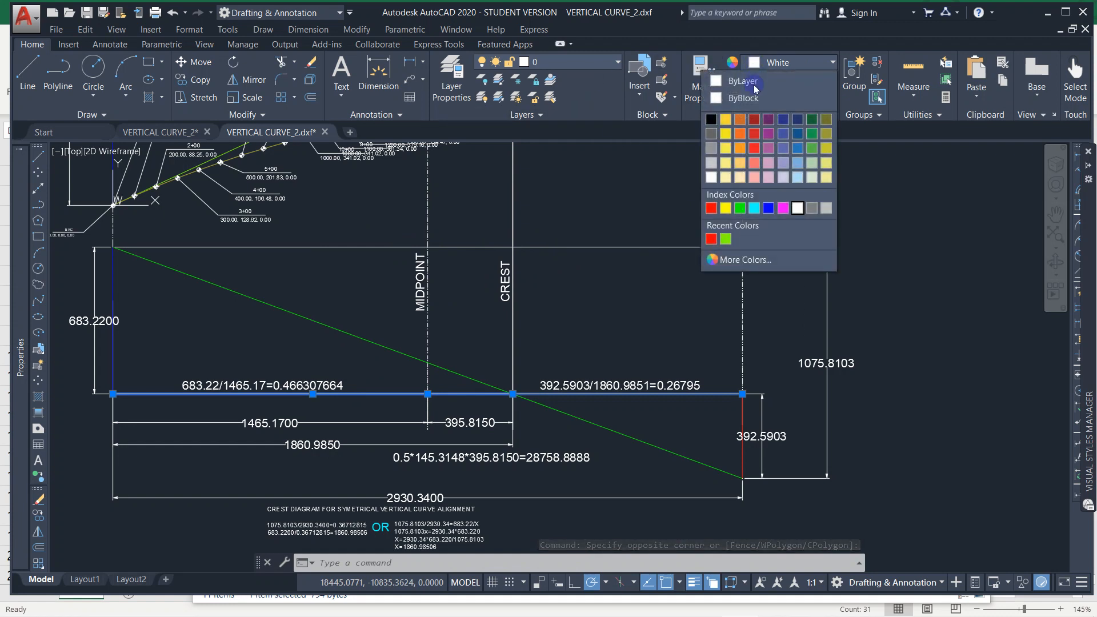
{"action": "left_click", "coordinate": [753, 132]}
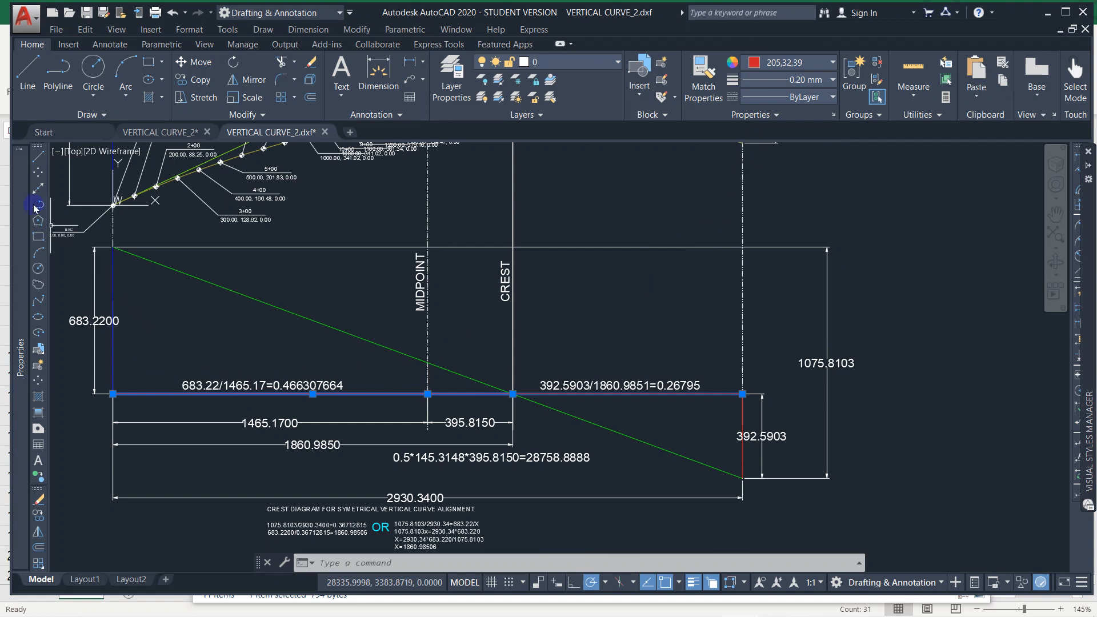
Set the lineweight of the red baseline lines to 0.35 mm and clear the selection.
{"action": "left_click", "coordinate": [15, 184]}
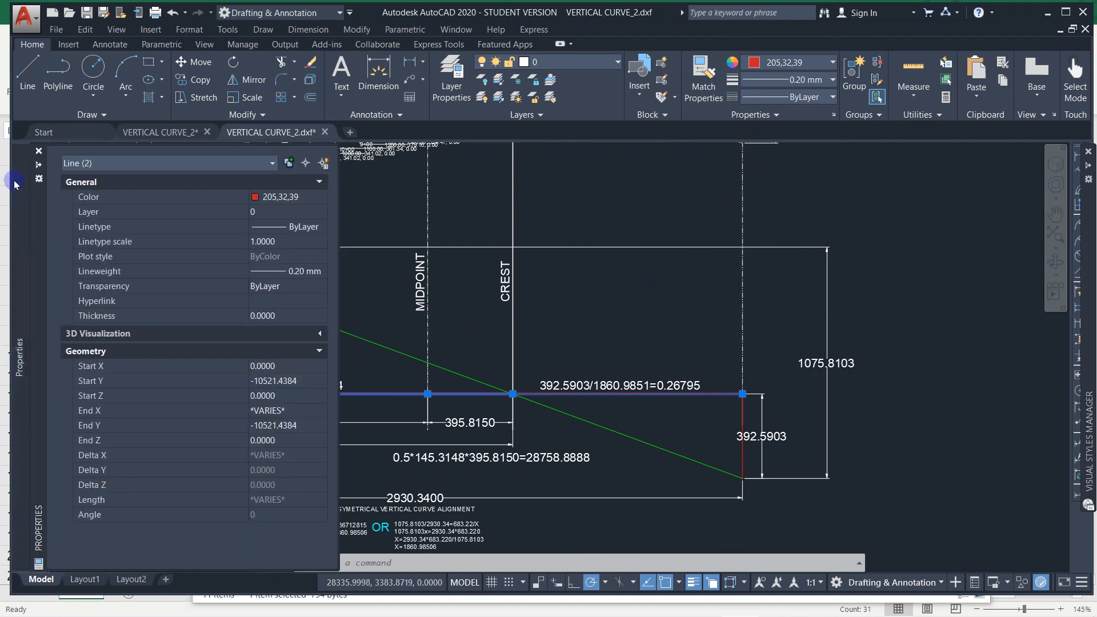
{"action": "left_click", "coordinate": [271, 269]}
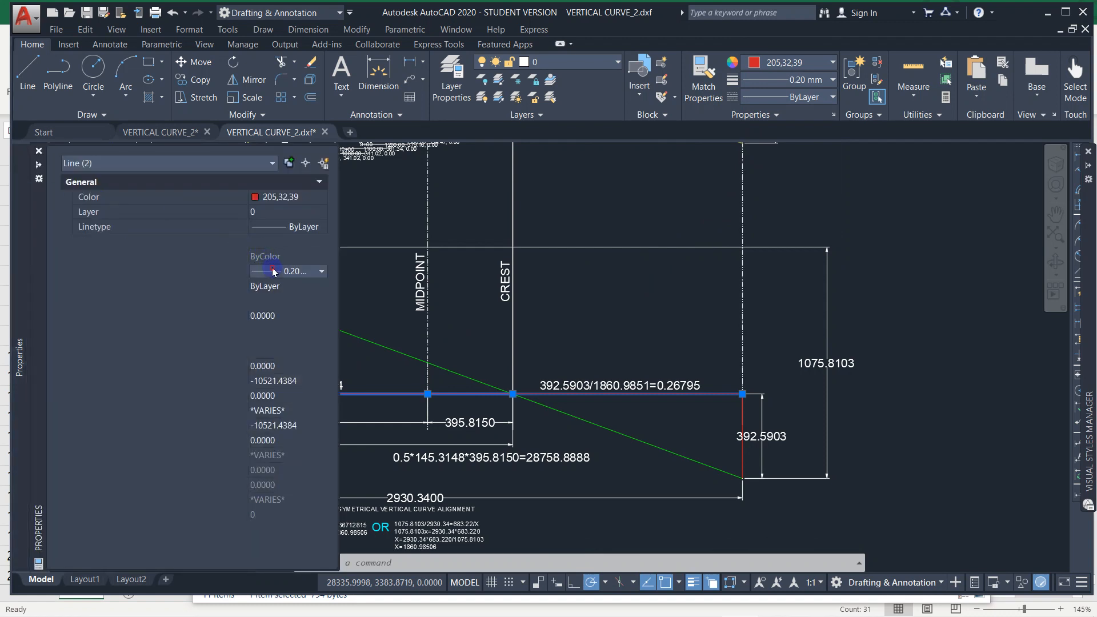
{"action": "left_click", "coordinate": [302, 272]}
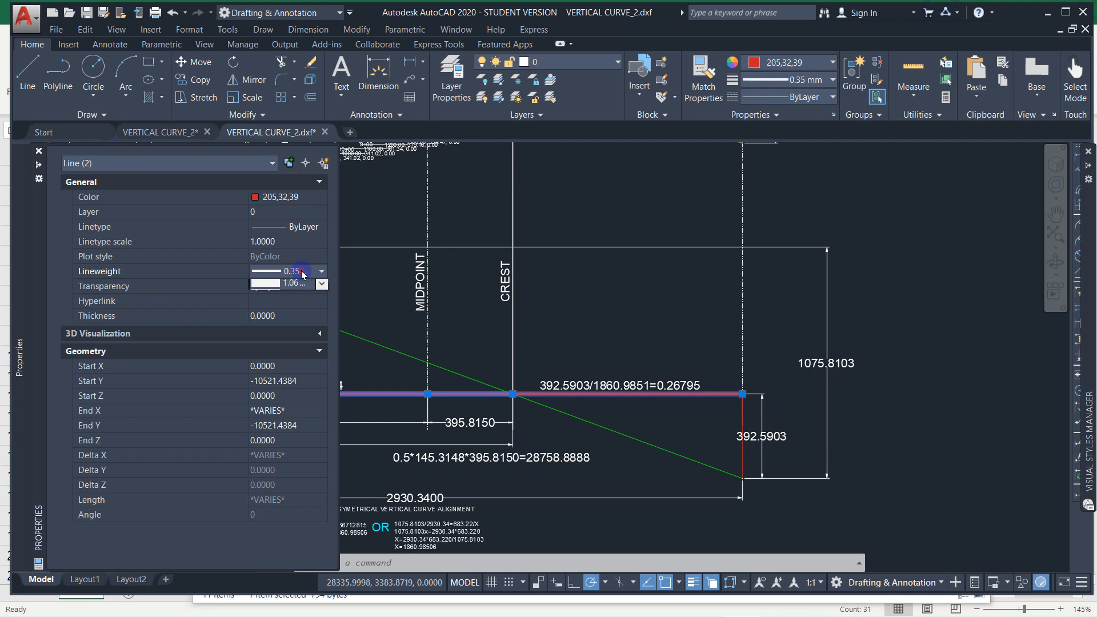
{"action": "left_click", "coordinate": [697, 323]}
{"action": "scroll", "coordinate": [677, 326], "scroll_direction": "down", "scroll_amount": 2}
{"action": "left_click", "coordinate": [678, 326]}
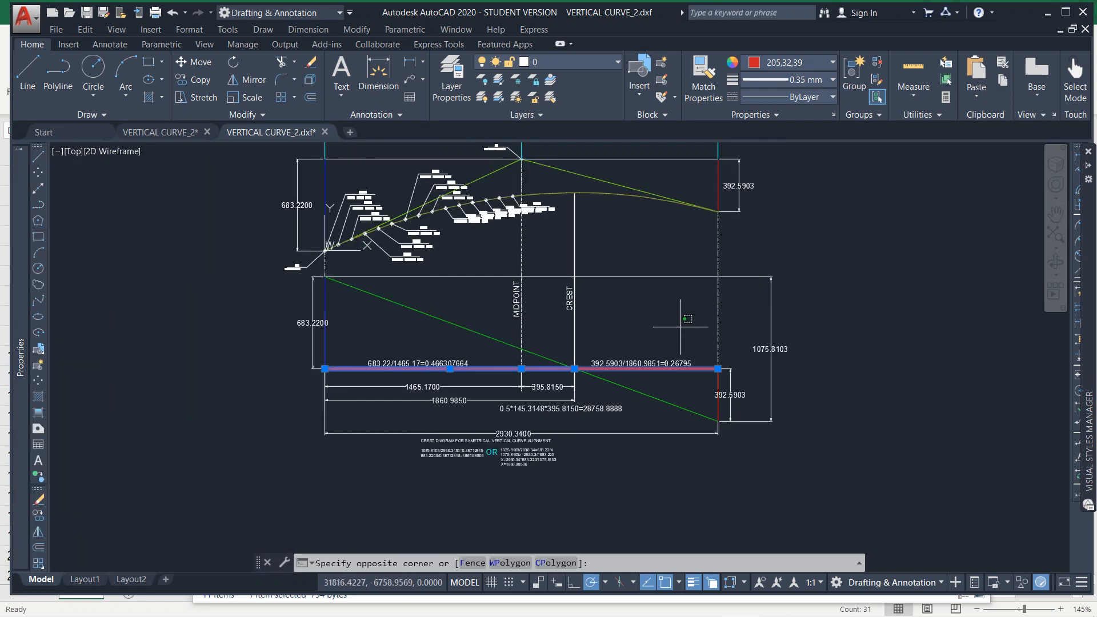
{"action": "key", "text": "Escape"}
{"action": "key", "text": "Escape"}
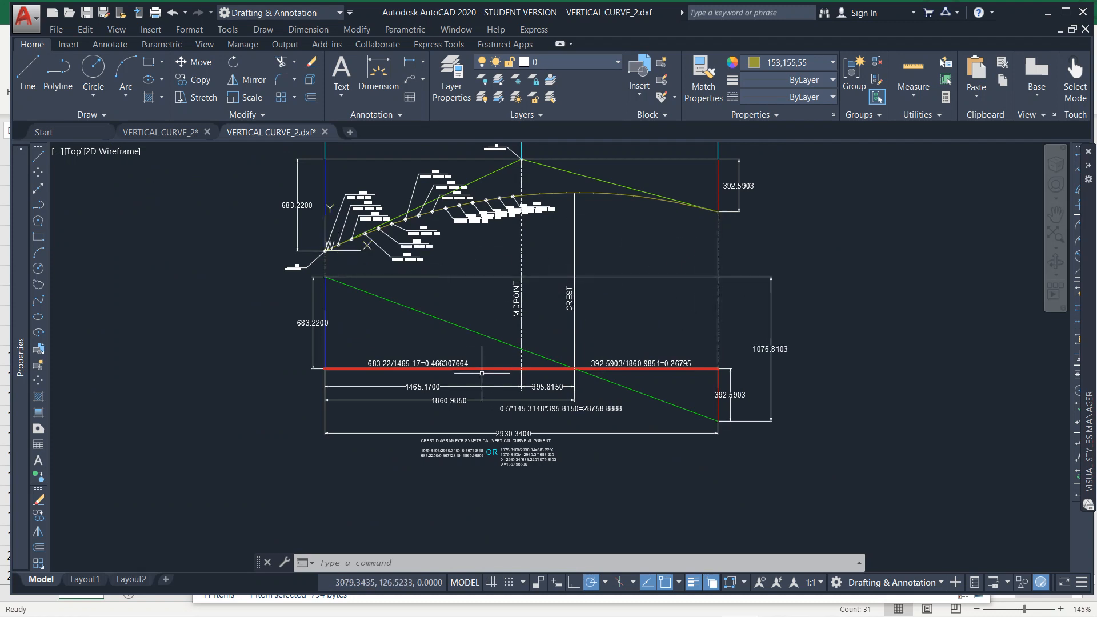
Set the lineweight of the green diagonal line in the crest diagram to 0.35 mm and clear the selection.
{"action": "mouse_move", "coordinate": [482, 368]}
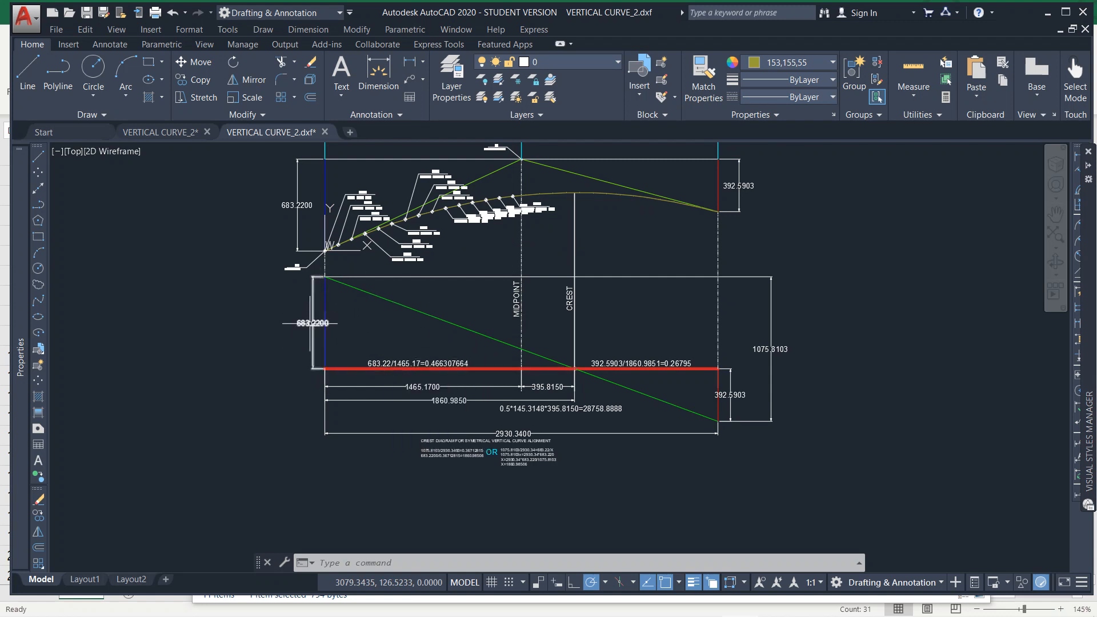
{"action": "scroll", "coordinate": [314, 319], "scroll_direction": "up", "scroll_amount": 2}
{"action": "scroll", "coordinate": [344, 303], "scroll_direction": "down", "scroll_amount": 2}
{"action": "middle_click_drag", "start_coordinate": [375, 246], "coordinate": [279, 300]}
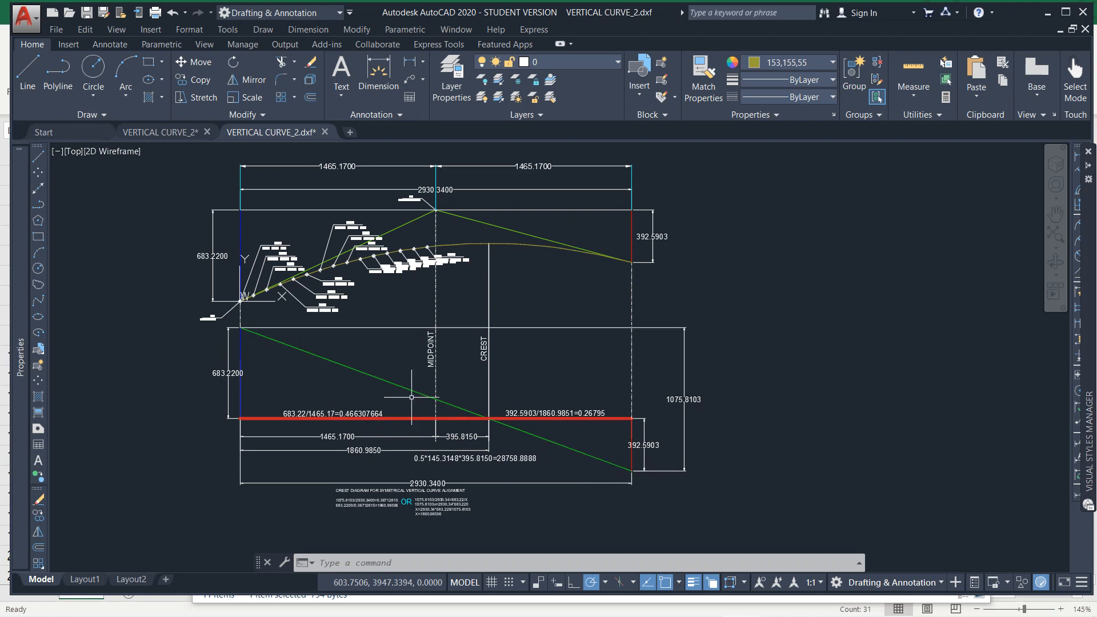
{"action": "left_click", "coordinate": [379, 378]}
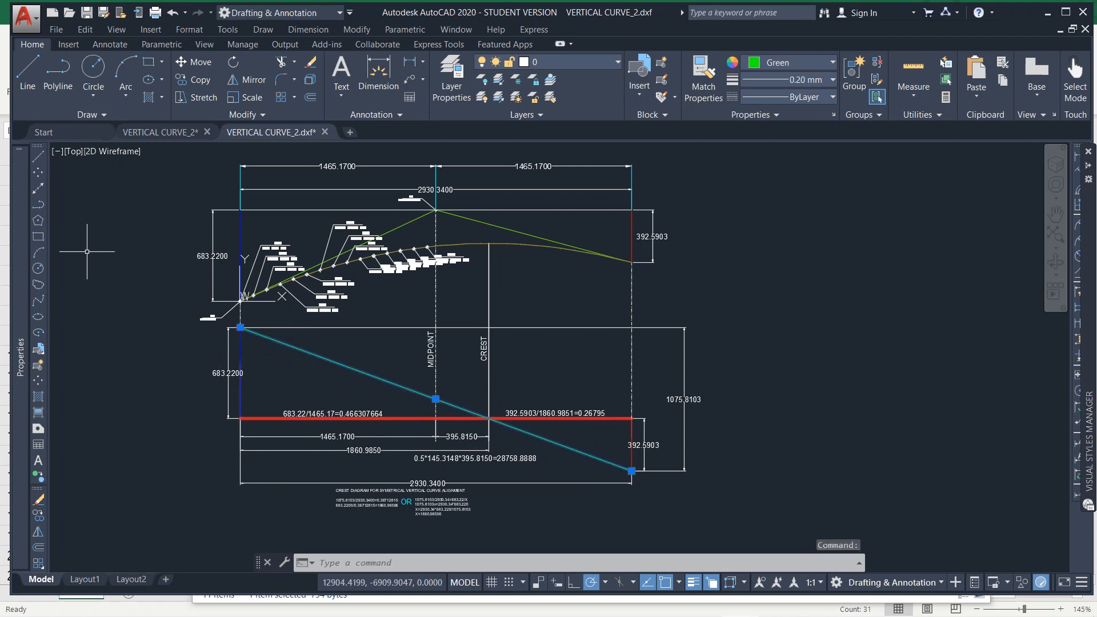
{"action": "mouse_move", "coordinate": [25, 276]}
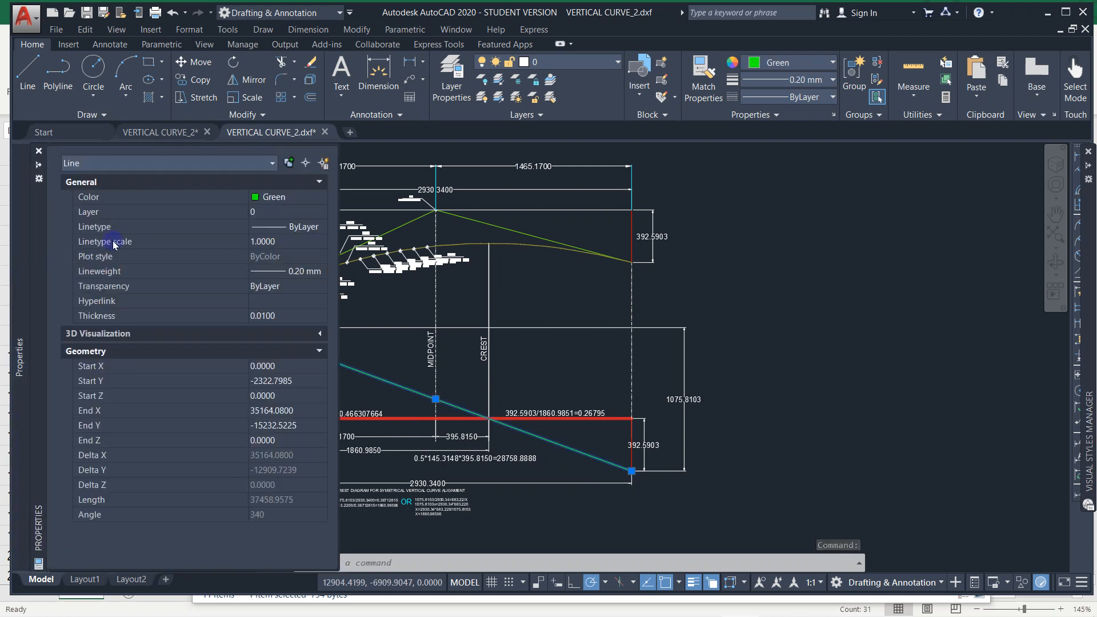
{"action": "left_click", "coordinate": [287, 272]}
{"action": "left_click", "coordinate": [288, 271]}
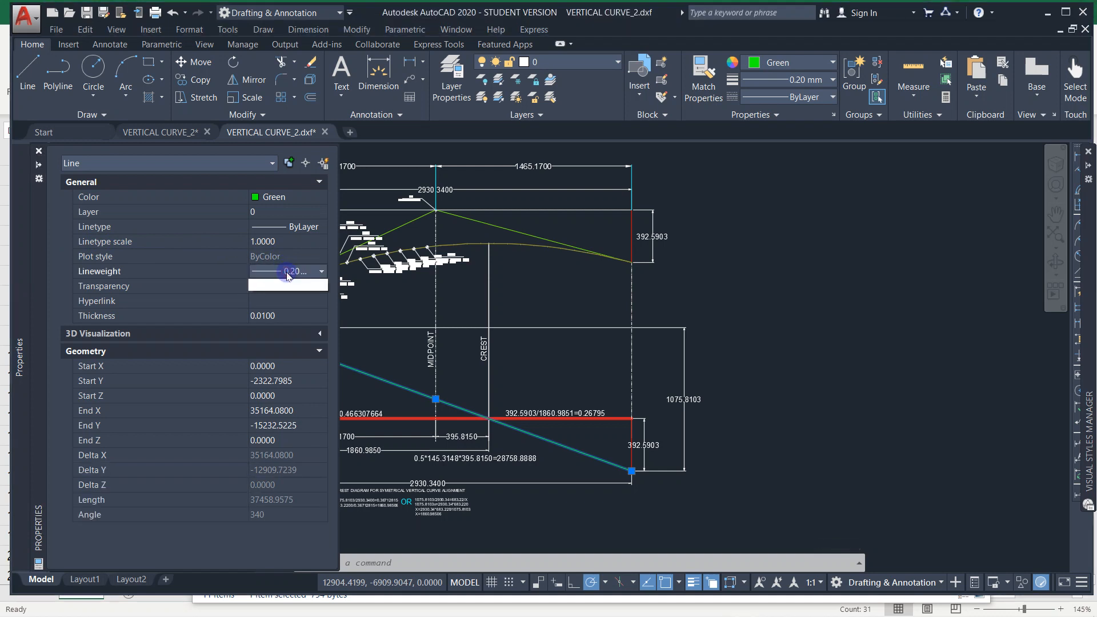
{"action": "left_click", "coordinate": [292, 321]}
{"action": "left_click", "coordinate": [748, 329]}
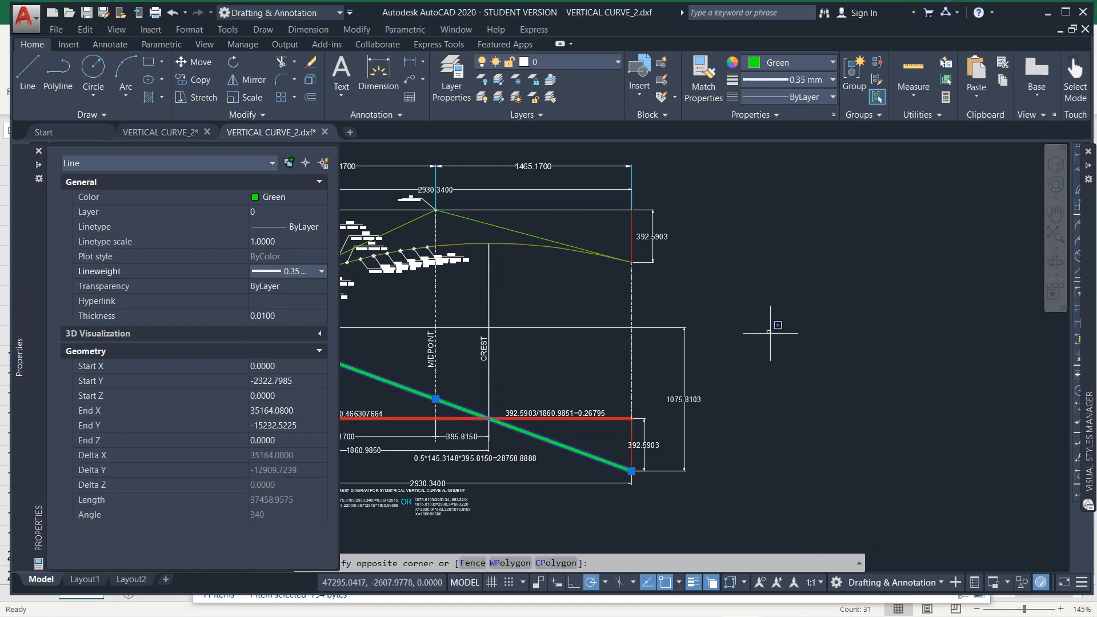
{"action": "key", "text": "Escape"}
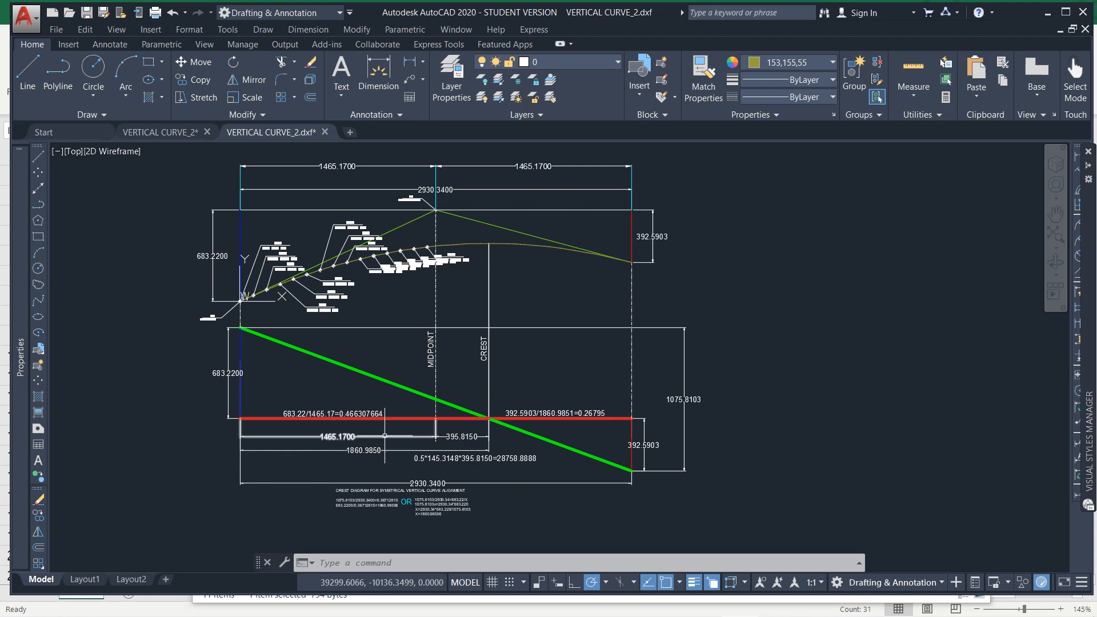
Draw lines from the green diagonal's lower end horizontally to the diagram's left edge and up to the red baseline's left end.
{"action": "key", "text": "Return"}
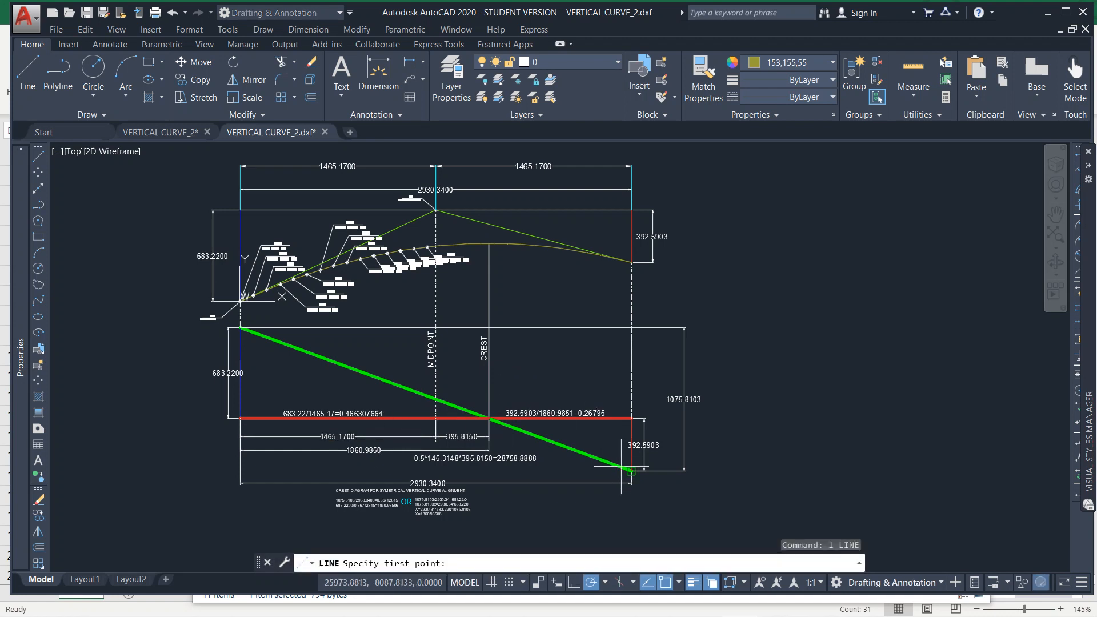
{"action": "left_click", "coordinate": [631, 470]}
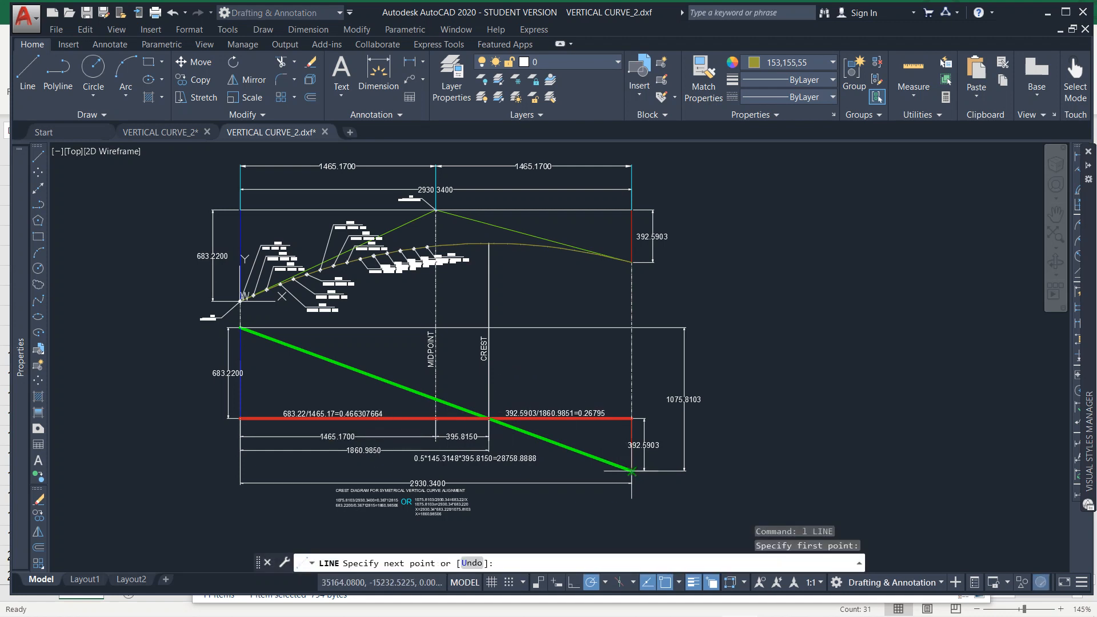
{"action": "left_click", "coordinate": [240, 472]}
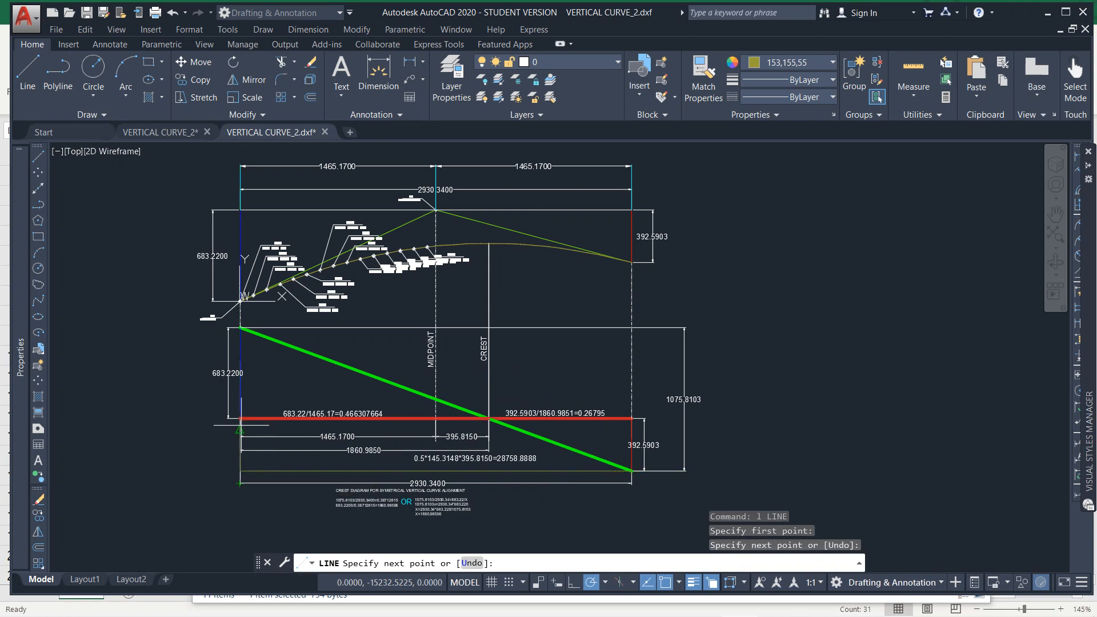
{"action": "left_click", "coordinate": [239, 419]}
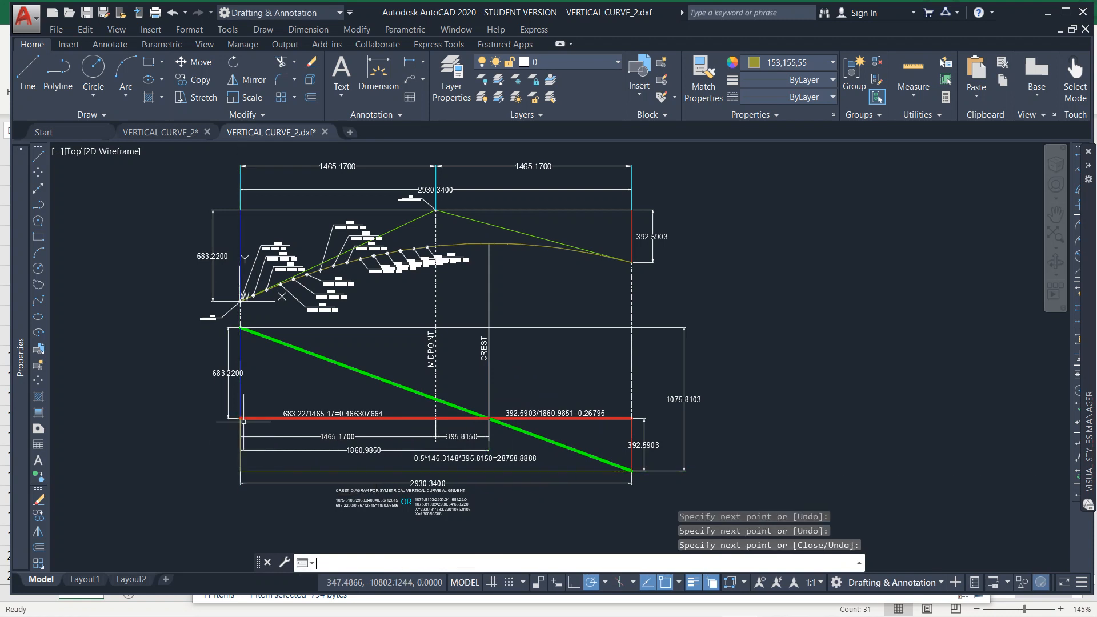
{"action": "key", "text": "Escape"}
{"action": "left_click", "coordinate": [331, 470]}
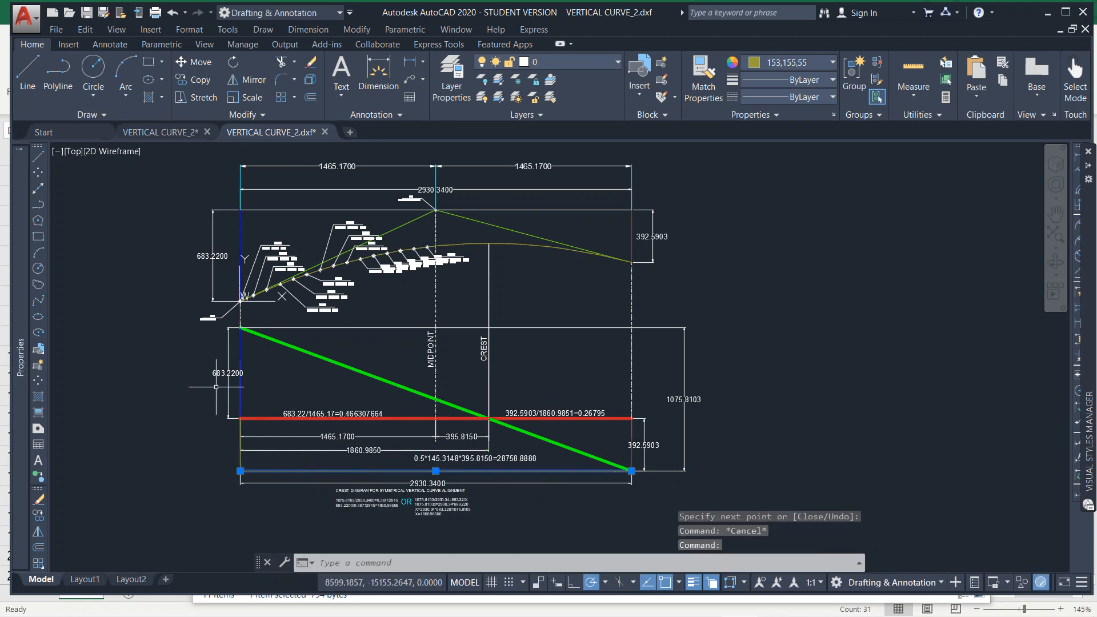
{"action": "key", "text": "Escape"}
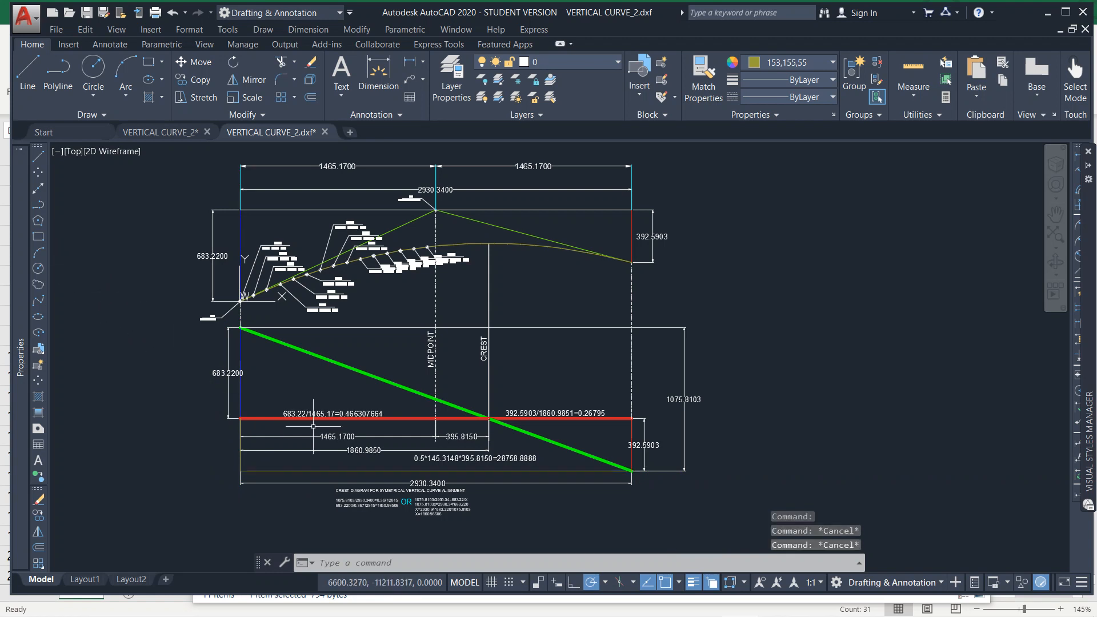
Match the green diagonal's properties onto the new horizontal line, the new short vertical line and the blue vertical line above it.
{"action": "type", "text": "ma"}
{"action": "key", "text": "Return"}
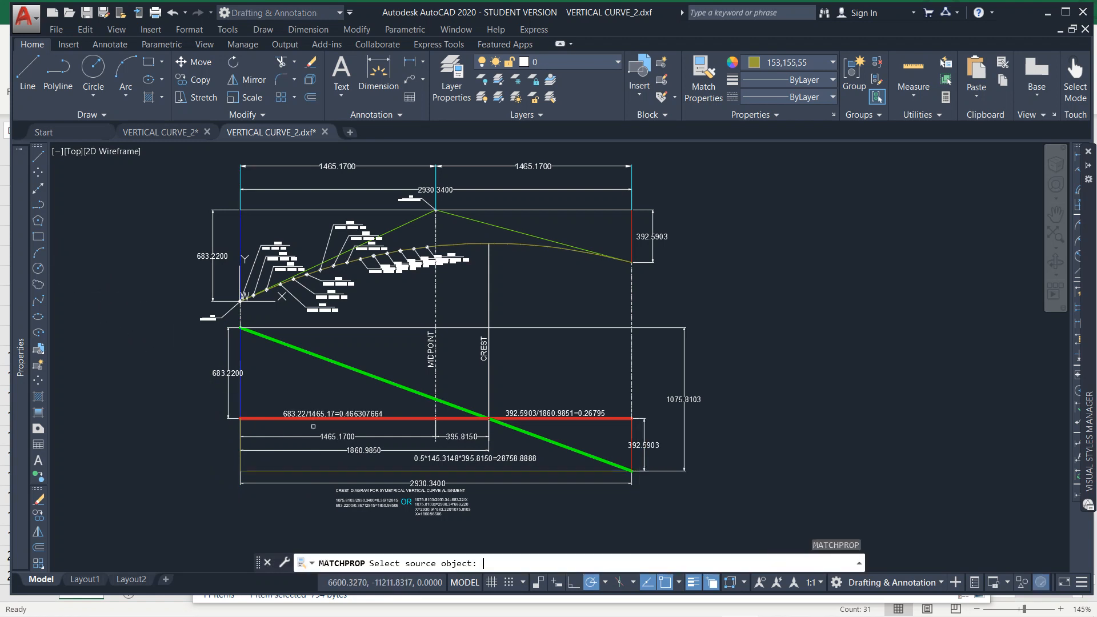
{"action": "left_click", "coordinate": [359, 370]}
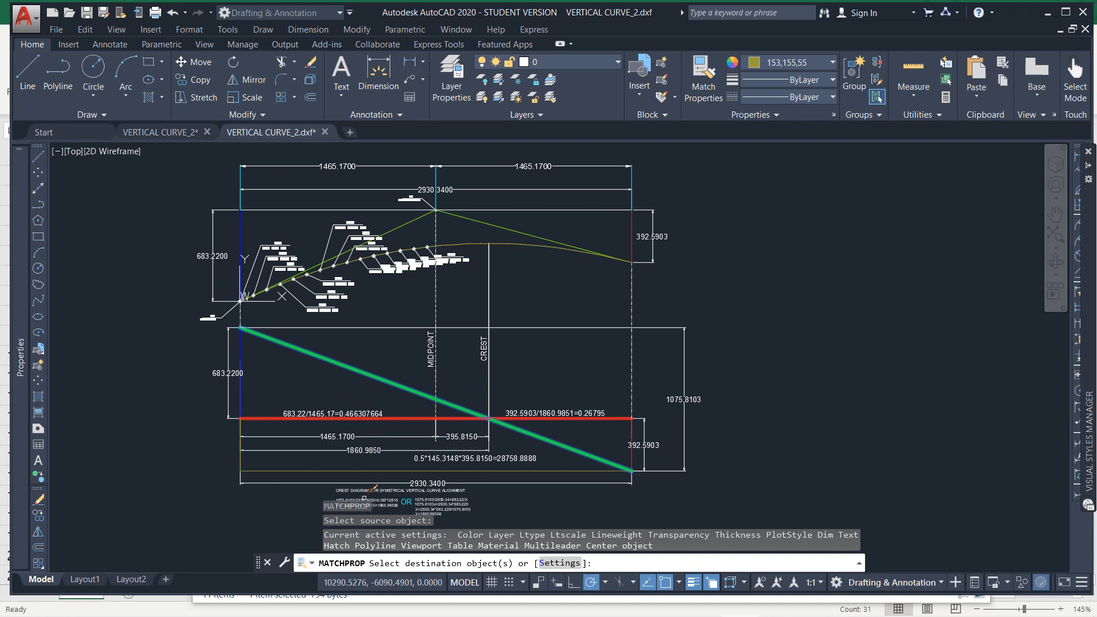
{"action": "left_click", "coordinate": [349, 470]}
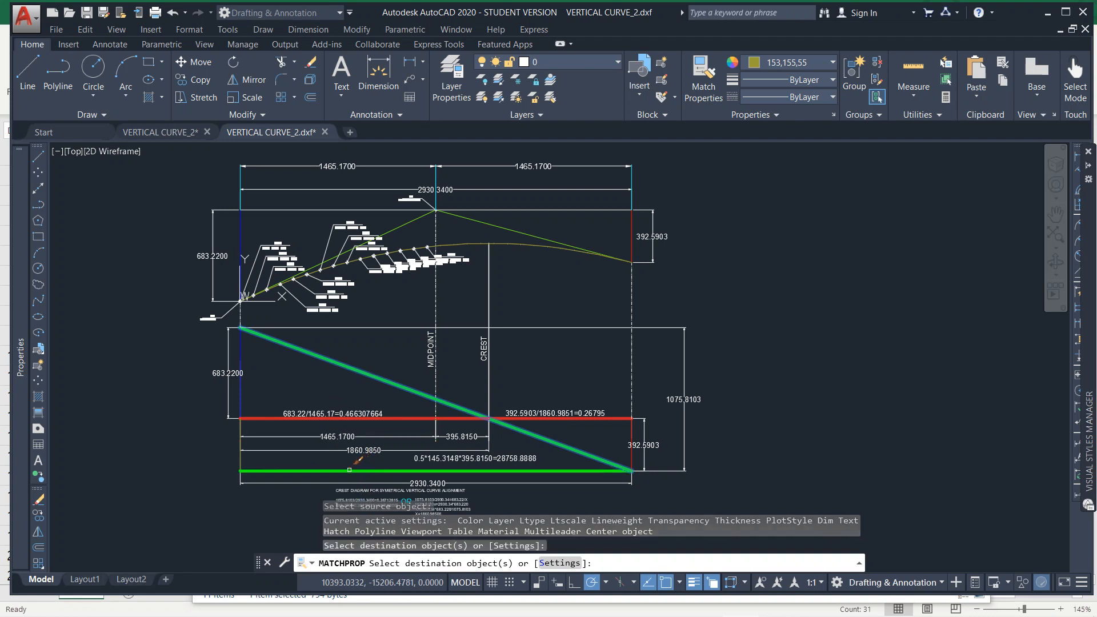
{"action": "left_click", "coordinate": [247, 448]}
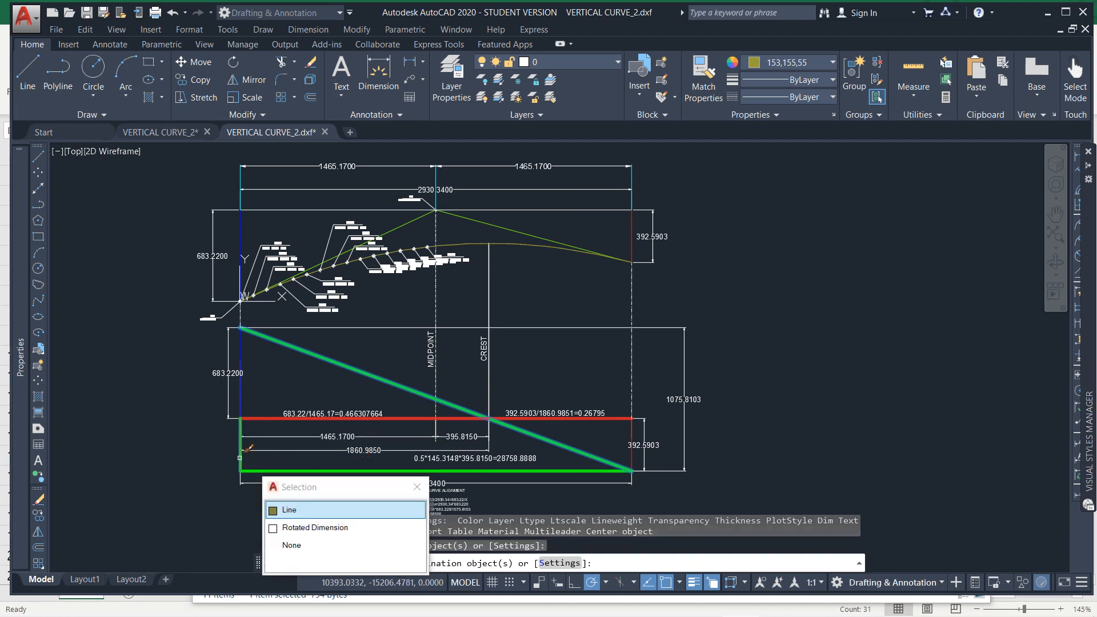
{"action": "left_click", "coordinate": [290, 510]}
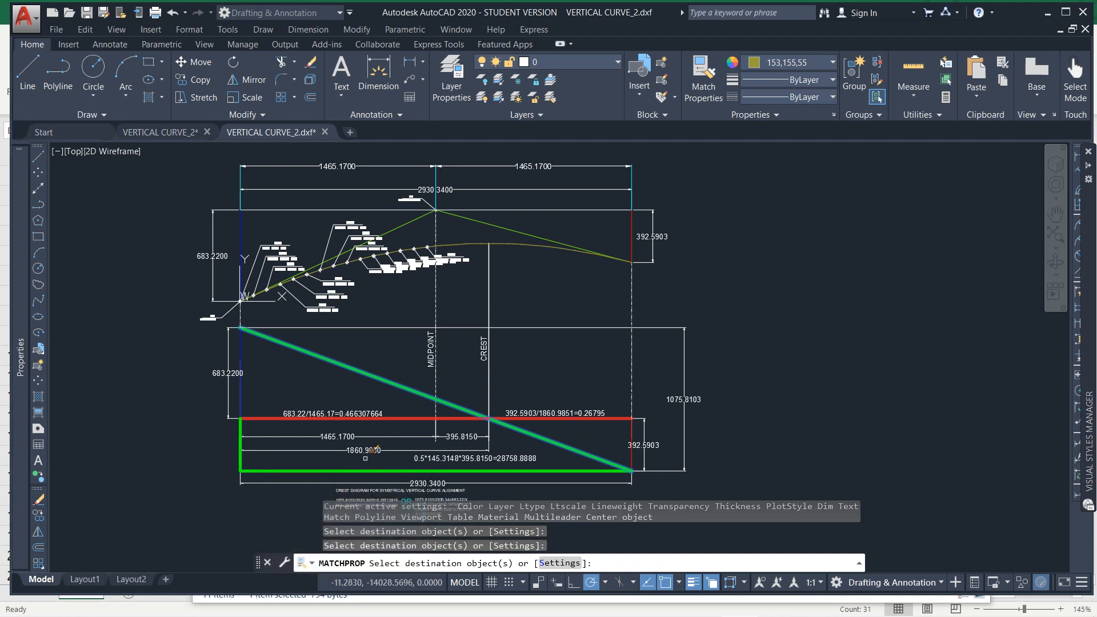
{"action": "left_click", "coordinate": [240, 354]}
{"action": "key", "text": "Escape"}
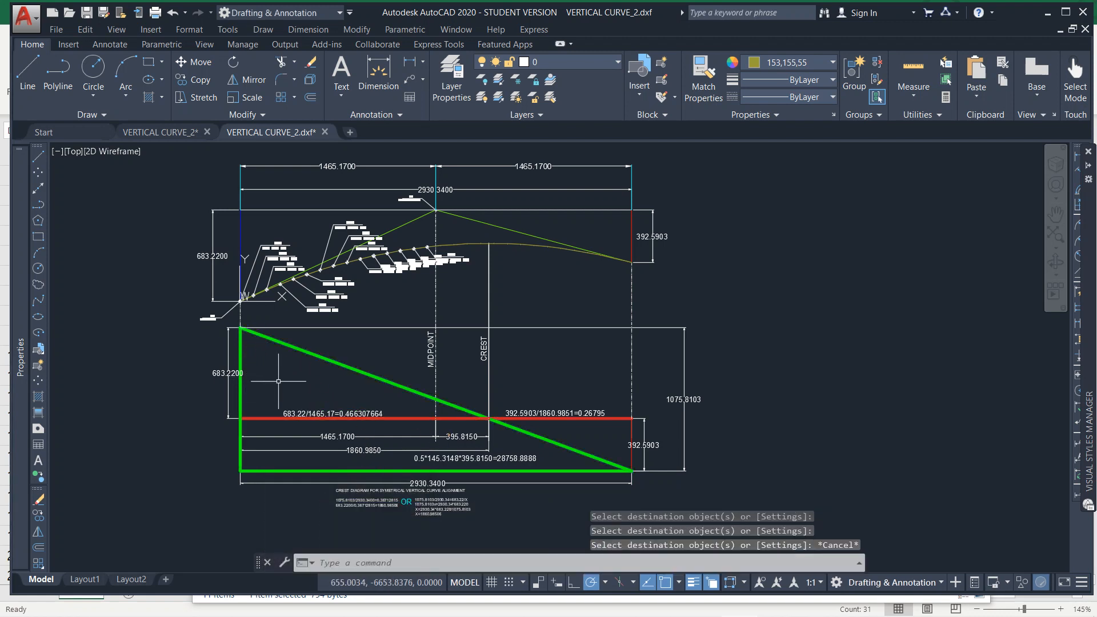
Undo the property match on the triangle's sides and redo it.
{"action": "key", "text": "ctrl+z"}
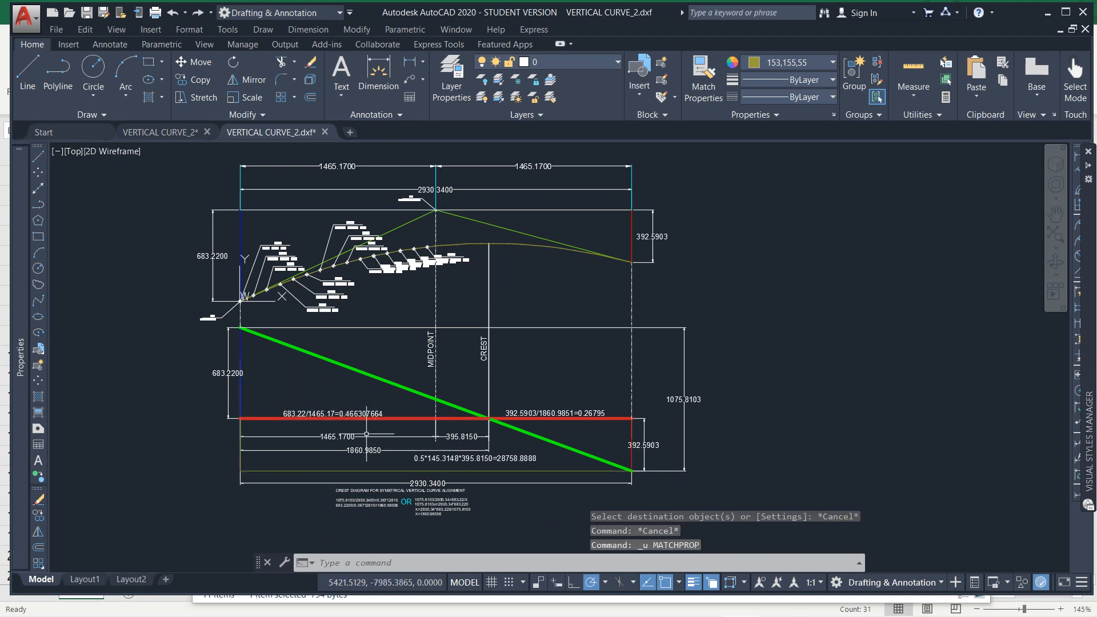
{"action": "key", "text": "ctrl+y"}
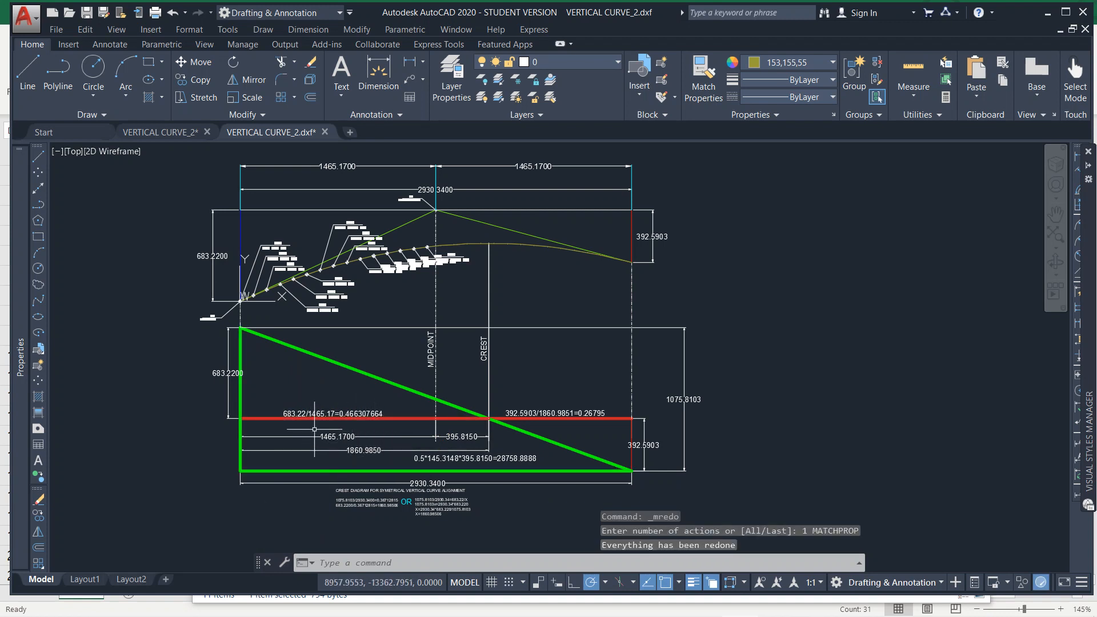
{"action": "key", "text": "Escape"}
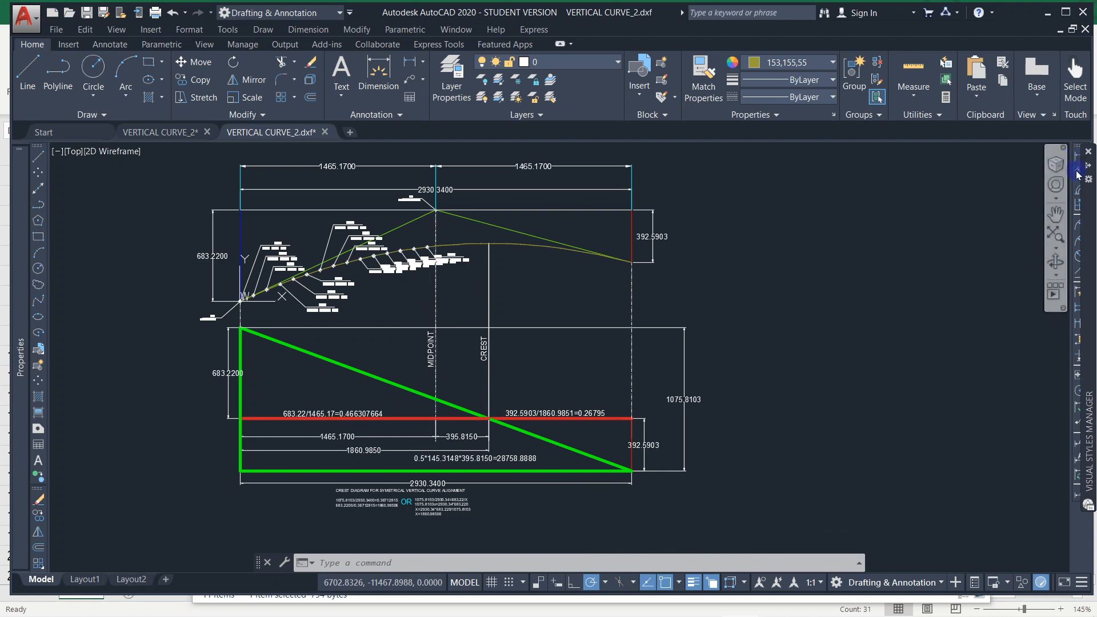
Close the Visual Styles Manager and add an angular dimension between the green diagonal and the green bottom line.
{"action": "mouse_move", "coordinate": [1086, 168]}
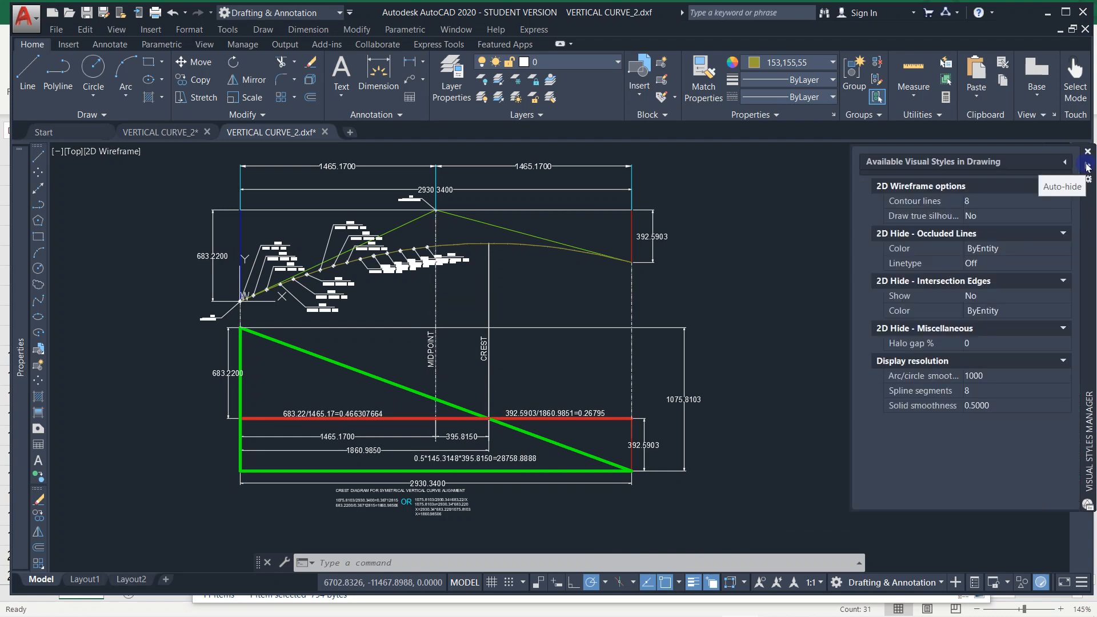
{"action": "left_click", "coordinate": [1088, 152]}
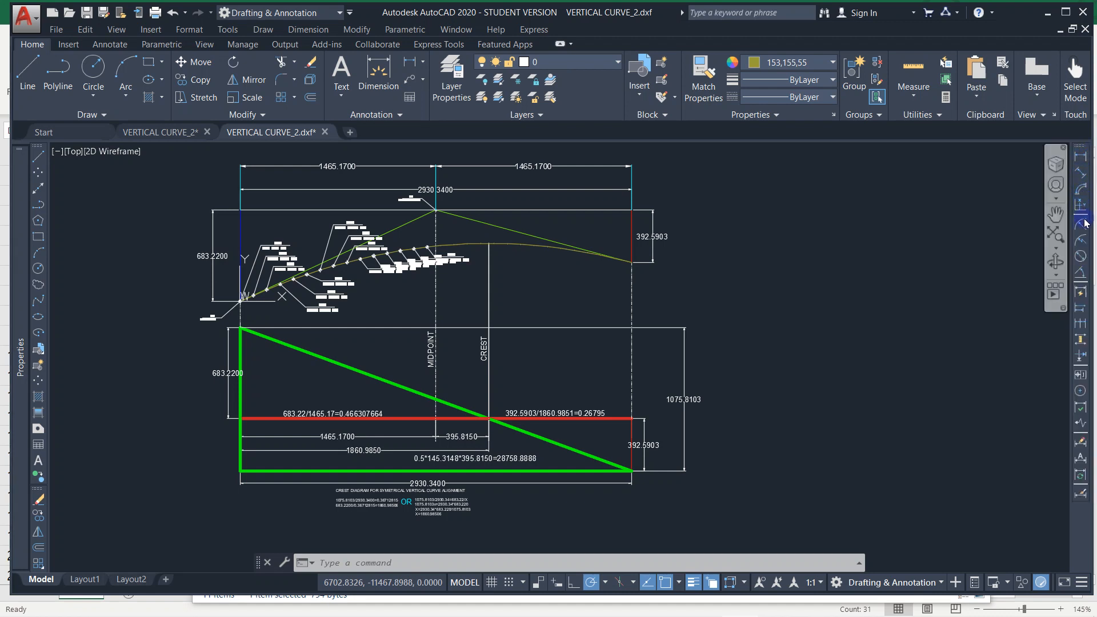
{"action": "left_click", "coordinate": [1080, 275]}
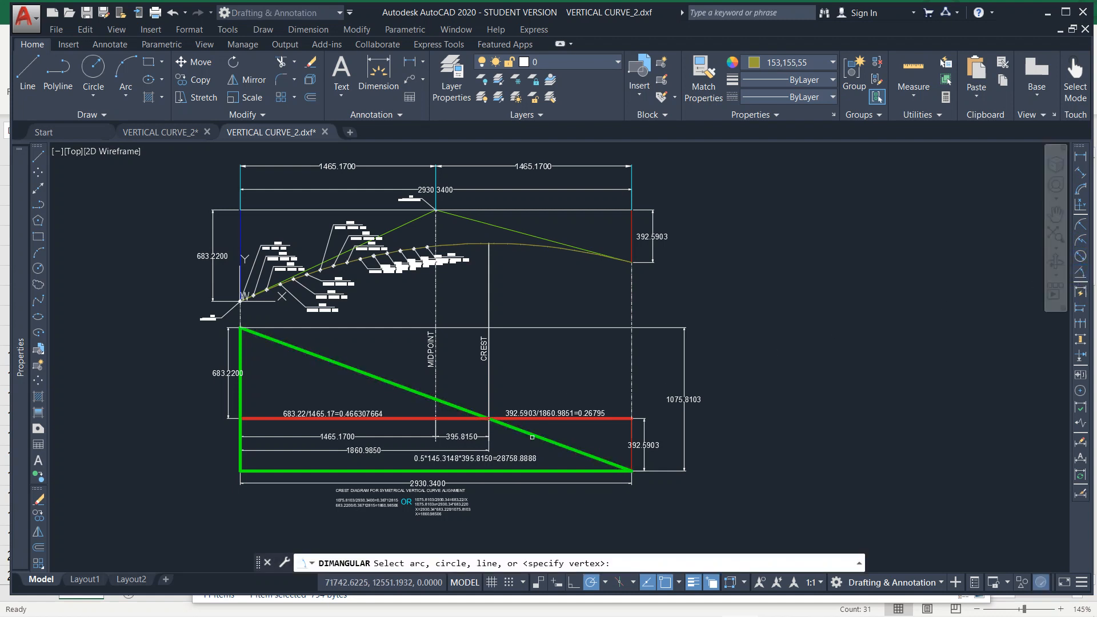
{"action": "left_click", "coordinate": [532, 437]}
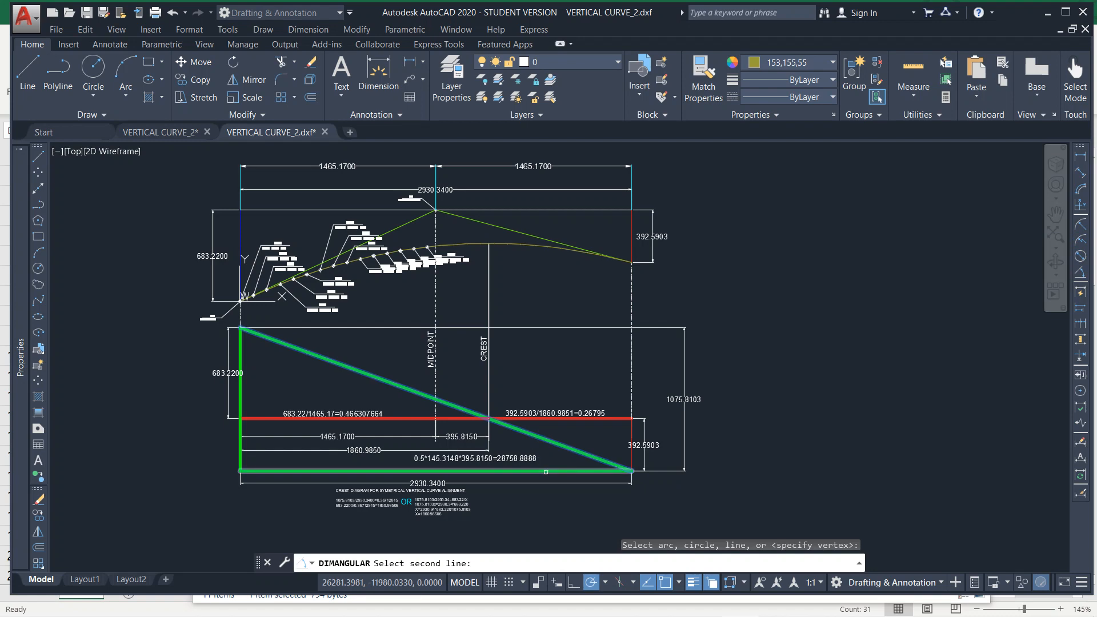
{"action": "left_click", "coordinate": [545, 472]}
{"action": "scroll", "coordinate": [545, 451], "scroll_direction": "up", "scroll_amount": 6}
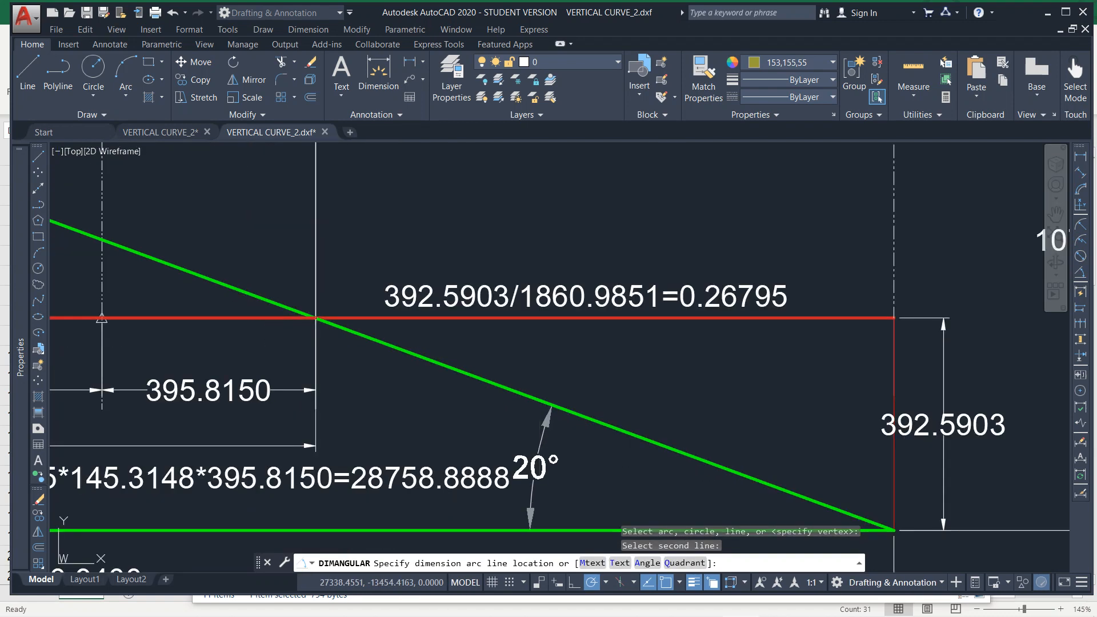
{"action": "left_click", "coordinate": [543, 447]}
{"action": "scroll", "coordinate": [545, 444], "scroll_direction": "down", "scroll_amount": 4}
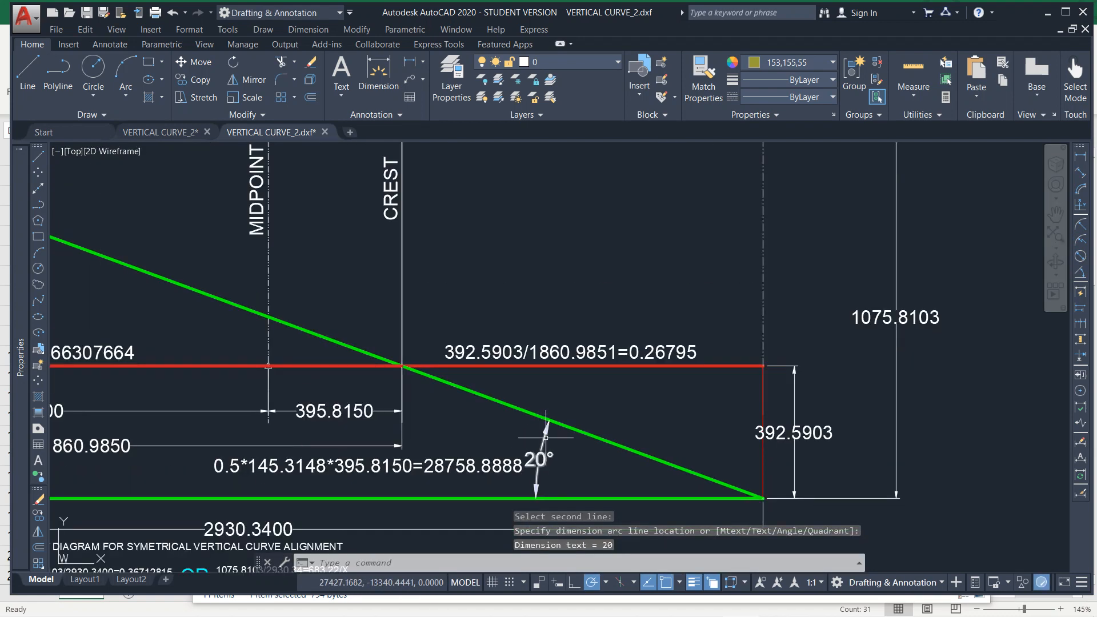
{"action": "left_click", "coordinate": [545, 437]}
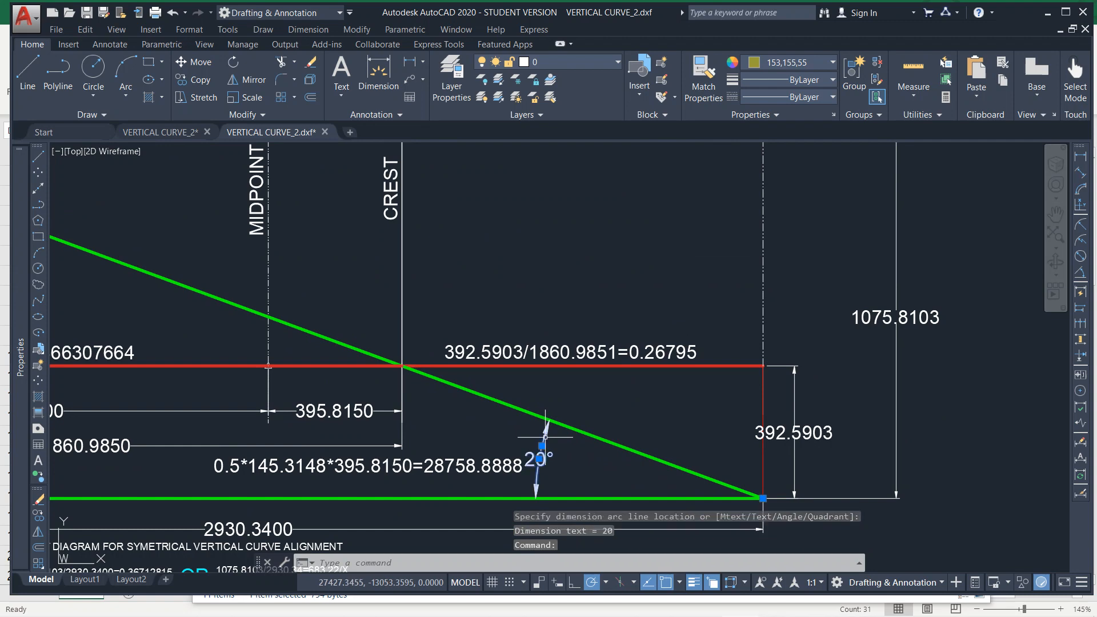
{"action": "key", "text": "Escape"}
{"action": "key", "text": "Escape"}
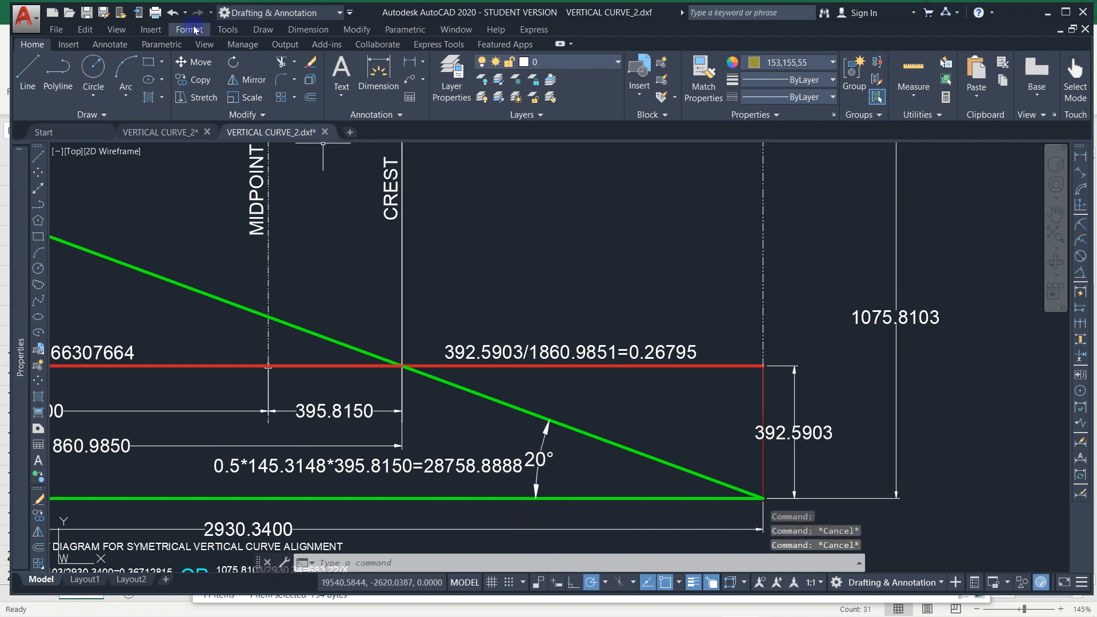
Set the angular dimension precision of the Copy(3) of Standard dimension style to 0.0000 and make the style current.
{"action": "left_click", "coordinate": [194, 30]}
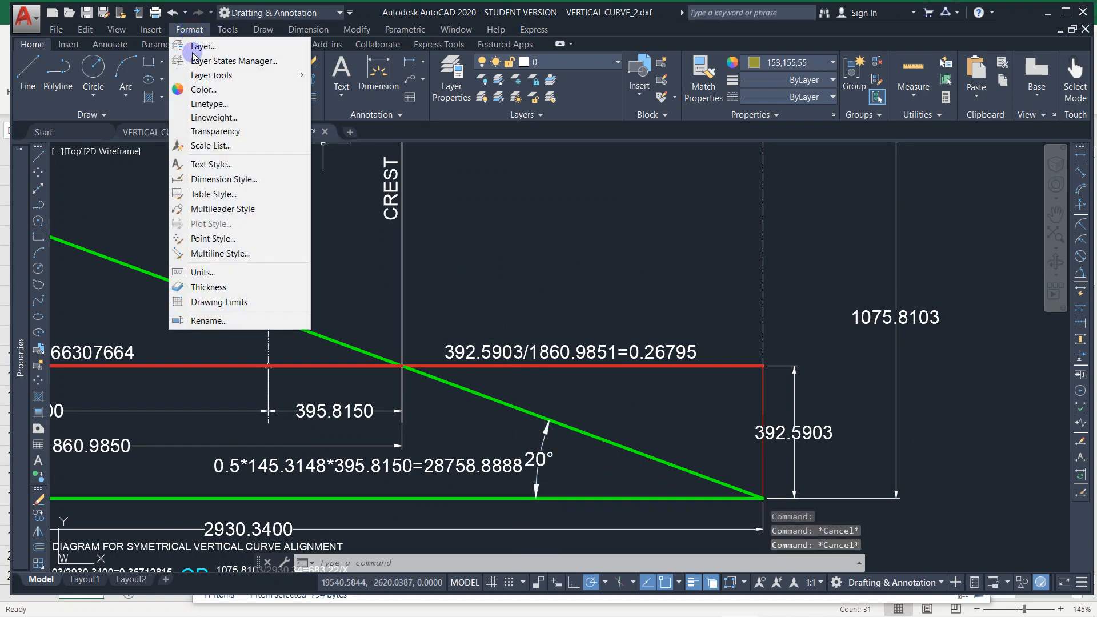
{"action": "left_click", "coordinate": [223, 179]}
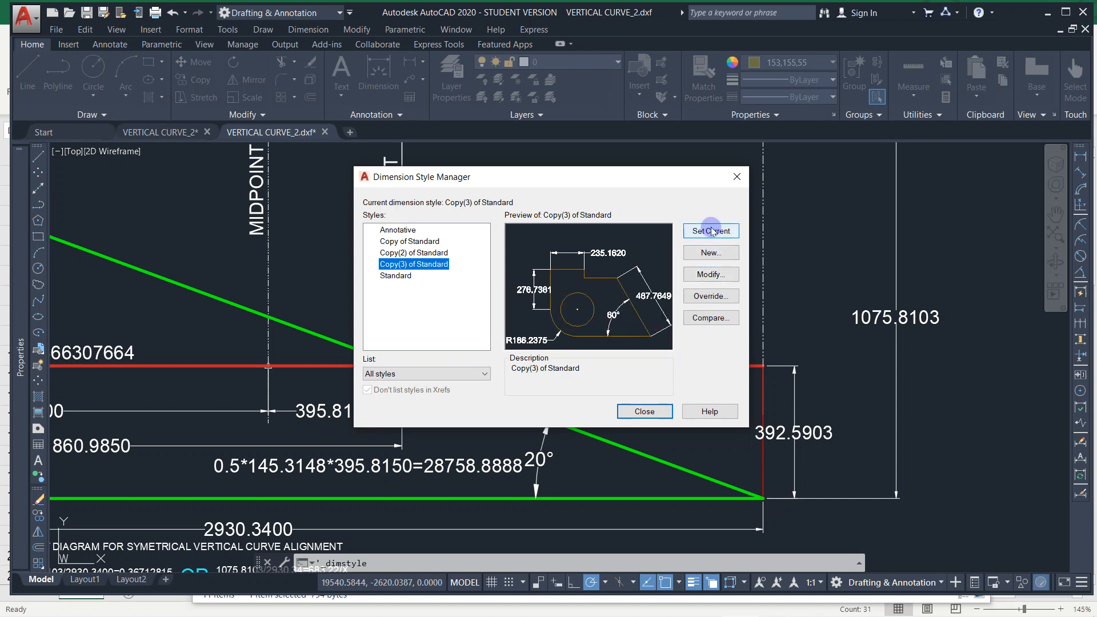
{"action": "left_click", "coordinate": [710, 274]}
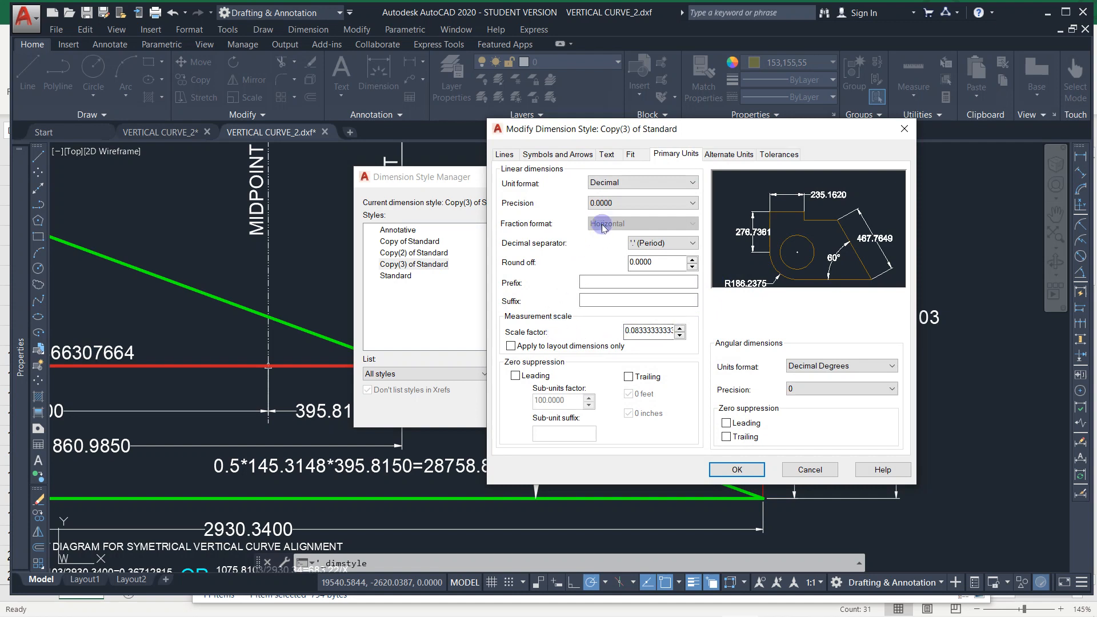
{"action": "left_click", "coordinate": [806, 390]}
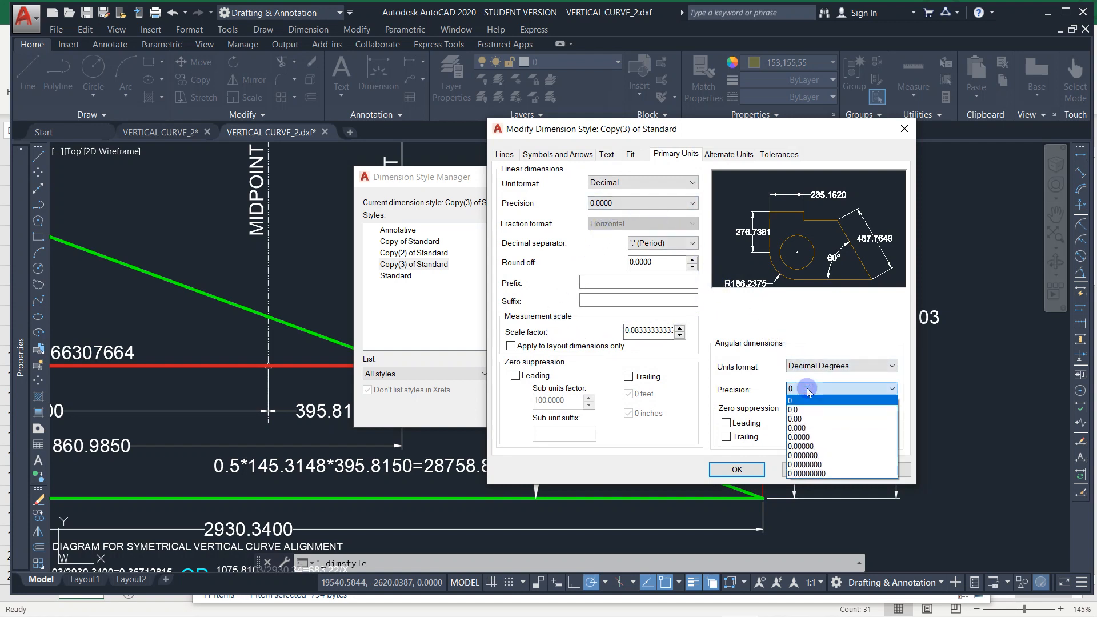
{"action": "left_click", "coordinate": [805, 438]}
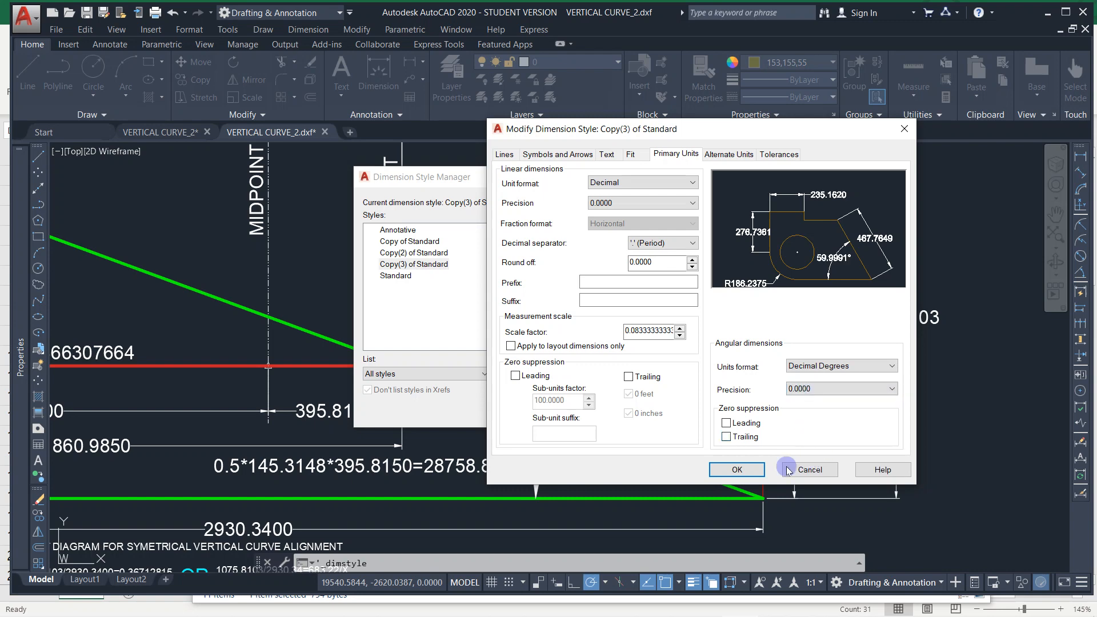
{"action": "left_click", "coordinate": [737, 470]}
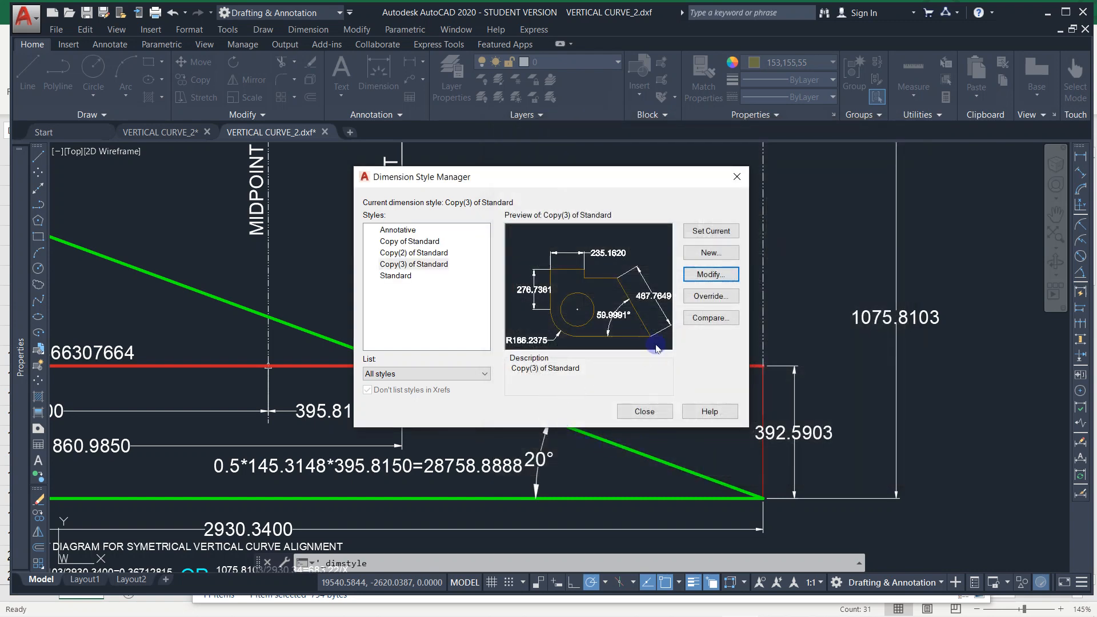
{"action": "left_click", "coordinate": [712, 232]}
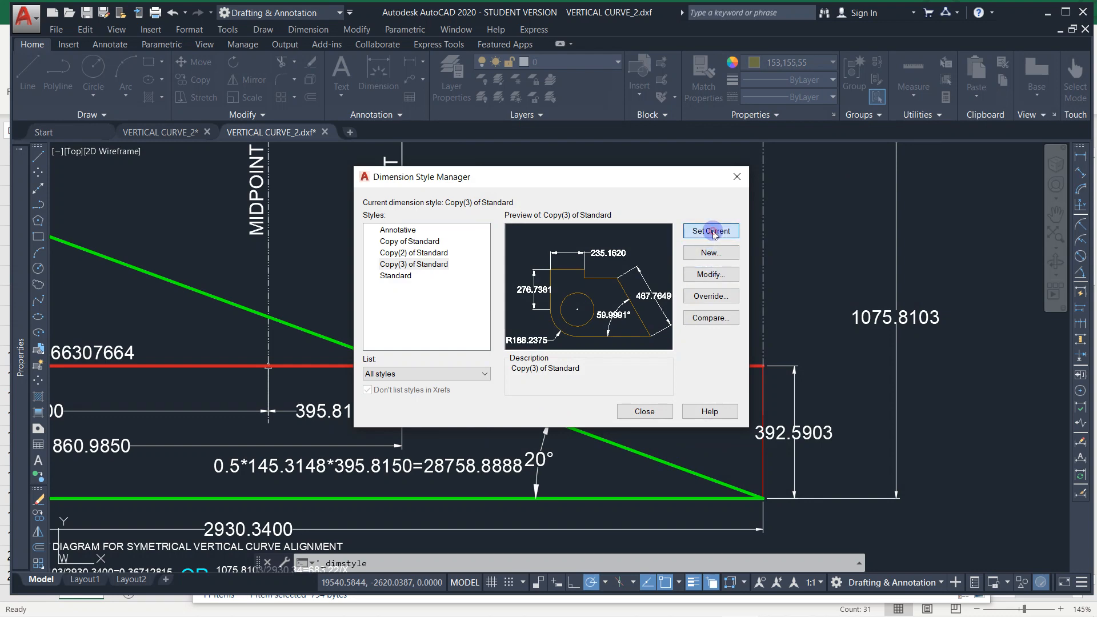
{"action": "left_click", "coordinate": [644, 411]}
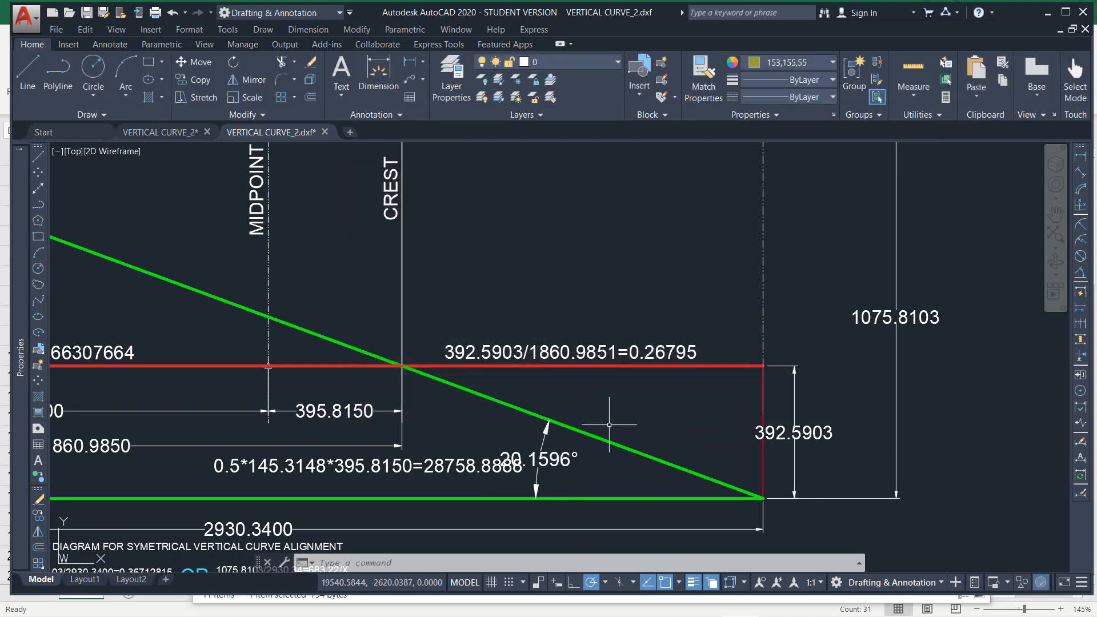
Move the 0.5*145.3148*395.8150 calculation text horizontally to the left, clear of the angular dimension.
{"action": "left_click", "coordinate": [424, 469]}
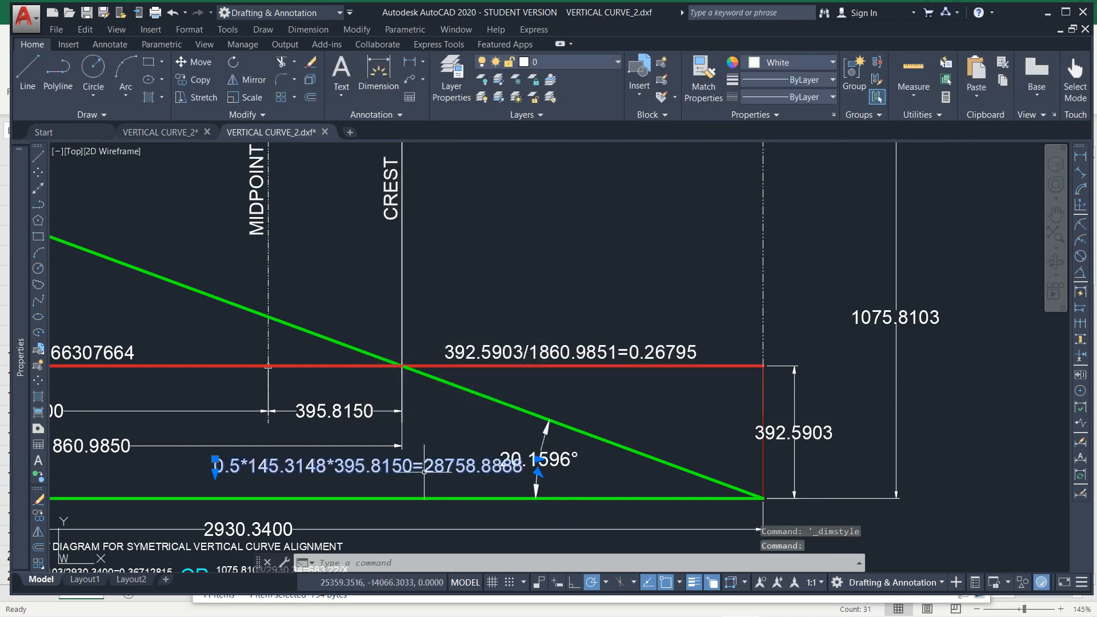
{"action": "left_click", "coordinate": [215, 459]}
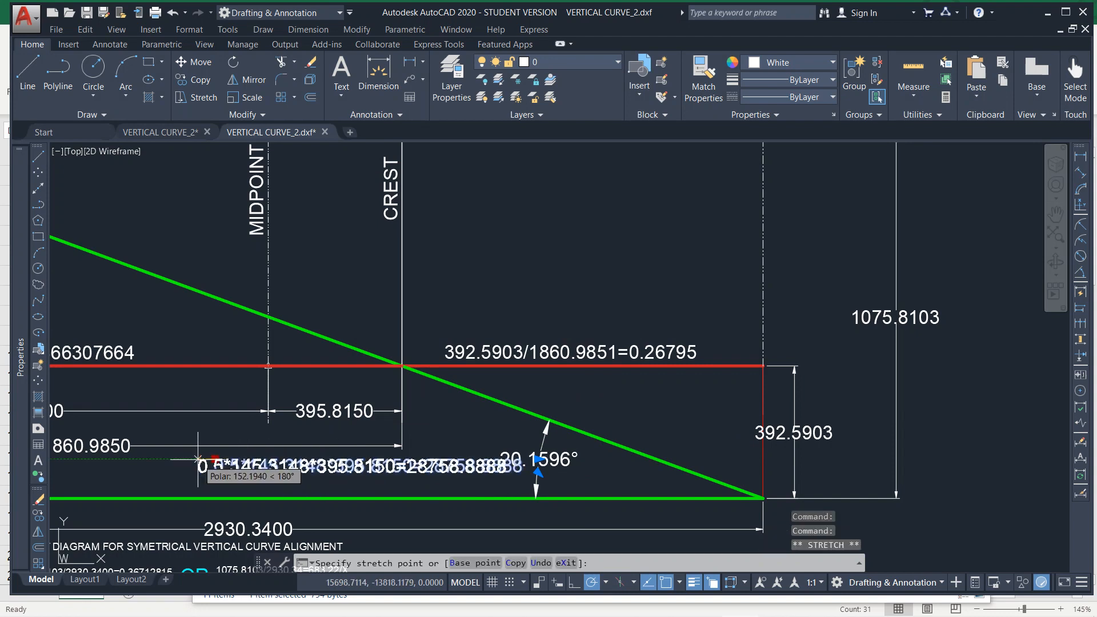
{"action": "left_click", "coordinate": [173, 459]}
{"action": "key", "text": "Escape"}
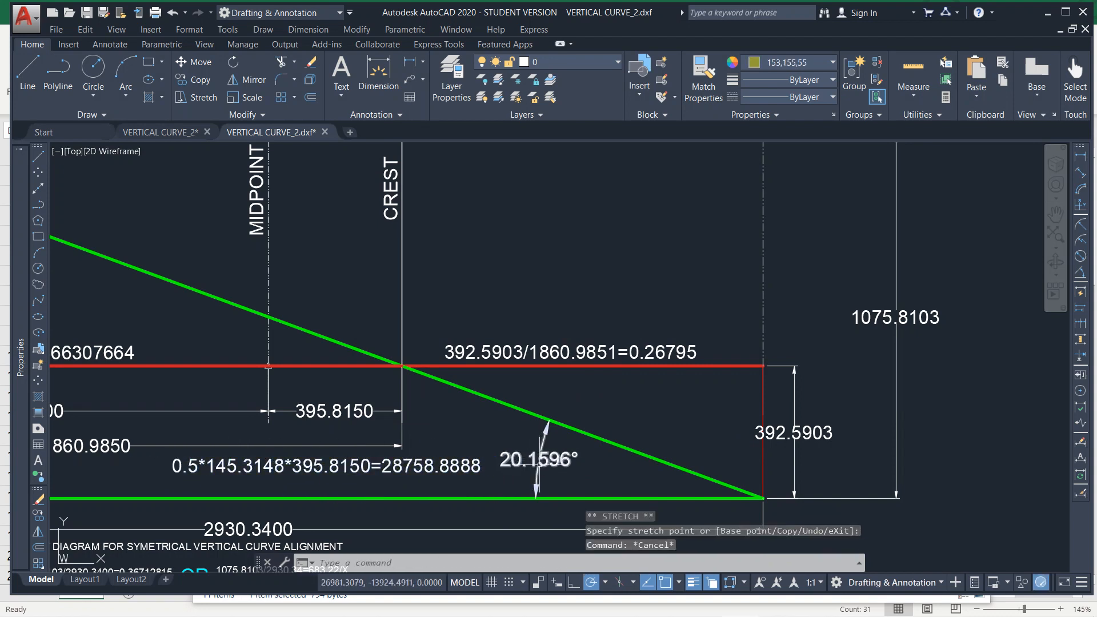
Add an angular dimension between the red horizontal line and the green diagonal on the side of the crest opposite the midpoint.
{"action": "left_click", "coordinate": [1080, 273]}
{"action": "left_click", "coordinate": [580, 367]}
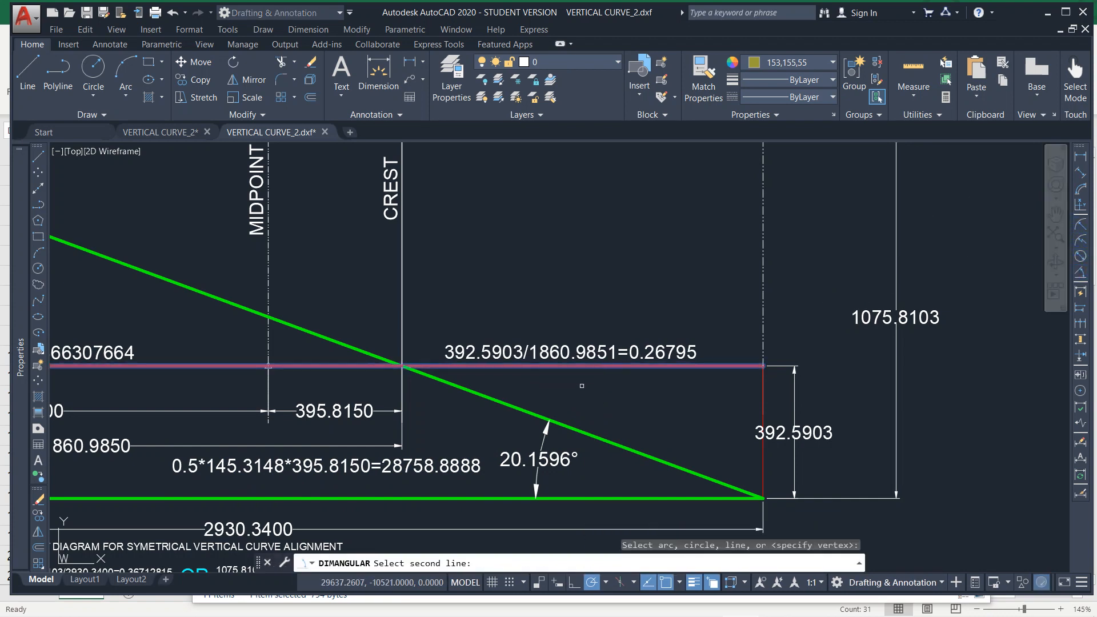
{"action": "left_click", "coordinate": [517, 411]}
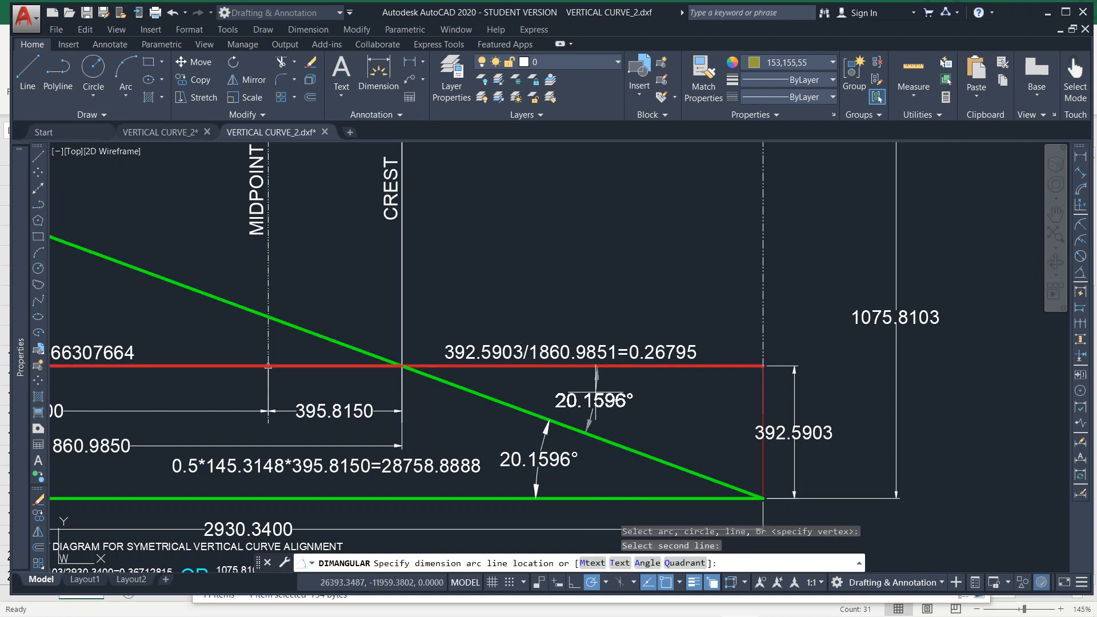
{"action": "left_click", "coordinate": [603, 394]}
Add an angular dimension between the green diagonal and the red line on the midpoint side of the crest, beyond the midpoint line.
{"action": "key", "text": "Return"}
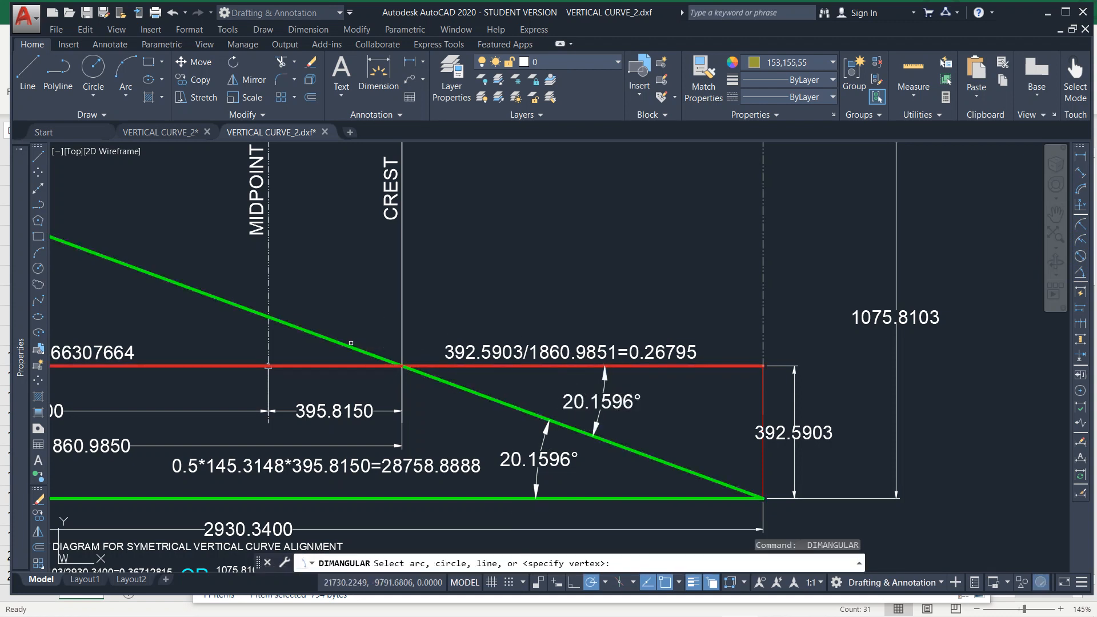
{"action": "left_click", "coordinate": [343, 345]}
{"action": "left_click", "coordinate": [326, 365]}
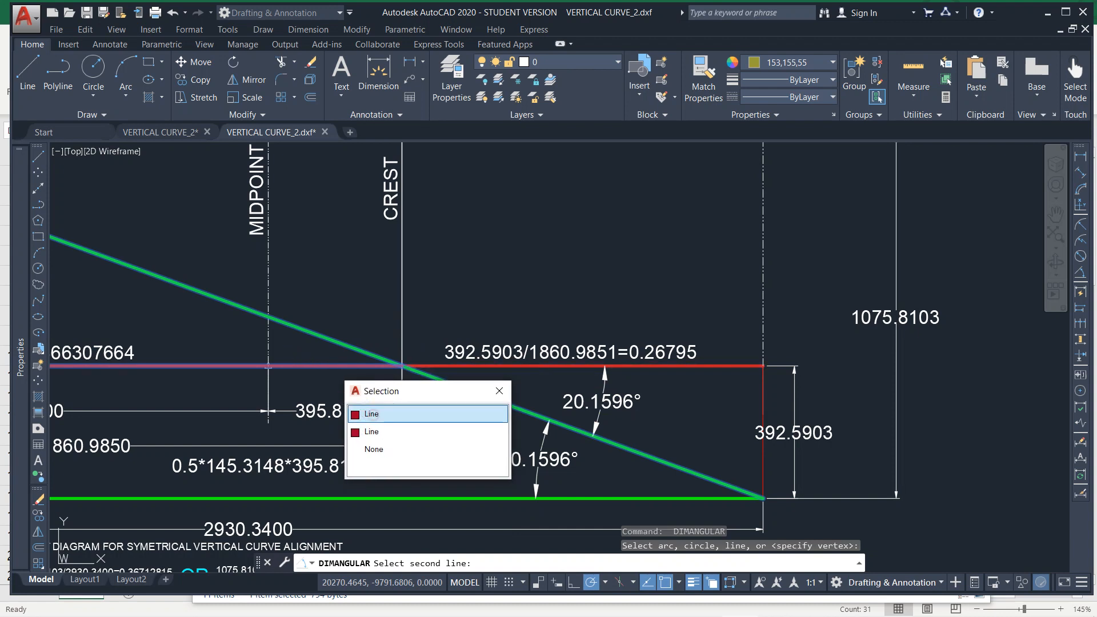
{"action": "left_click", "coordinate": [372, 416]}
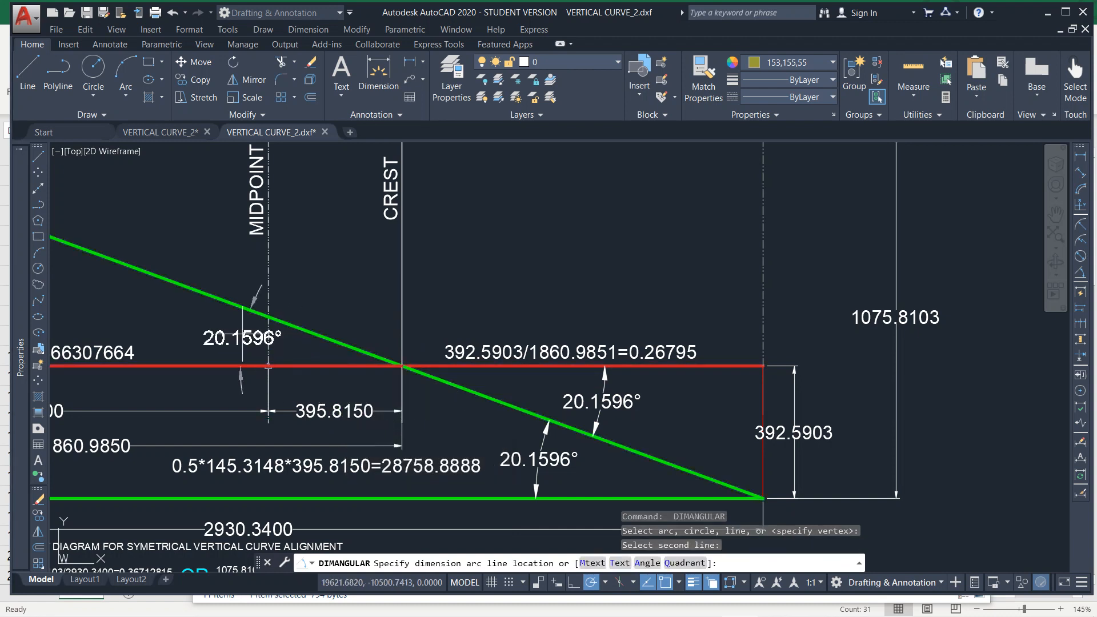
{"action": "left_click", "coordinate": [175, 331]}
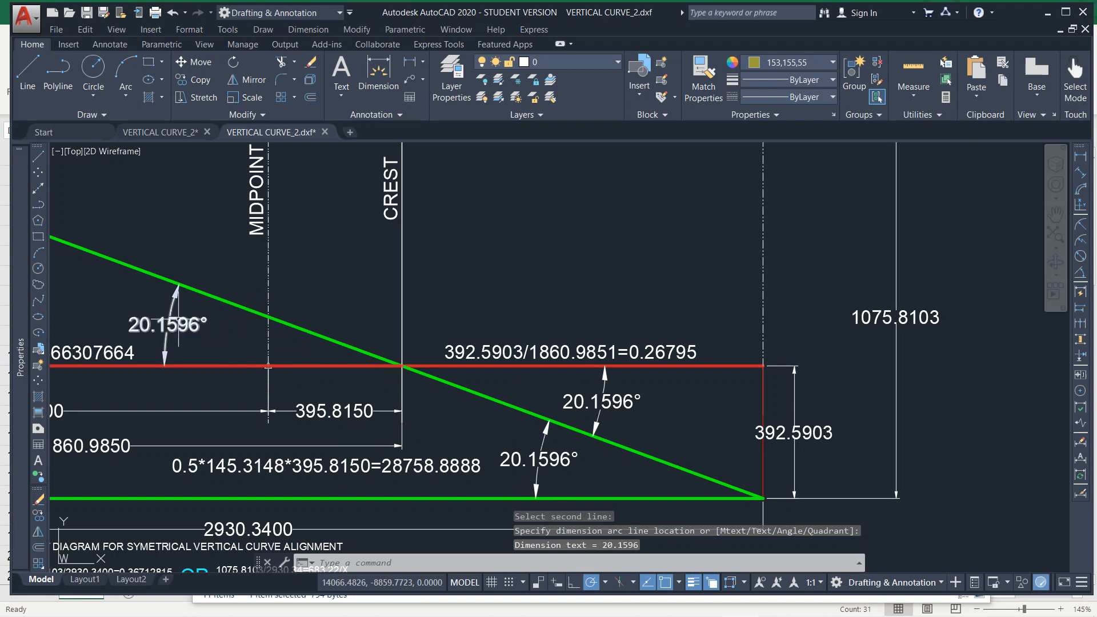
{"action": "key", "text": "Escape"}
{"action": "key", "text": "Escape"}
Examine the dimensioned crest diagram and compare it with the two crest distance calculations written beneath its title.
{"action": "middle_click_drag", "start_coordinate": [174, 331], "coordinate": [277, 322]}
{"action": "scroll", "coordinate": [594, 385], "scroll_direction": "down", "scroll_amount": 4}
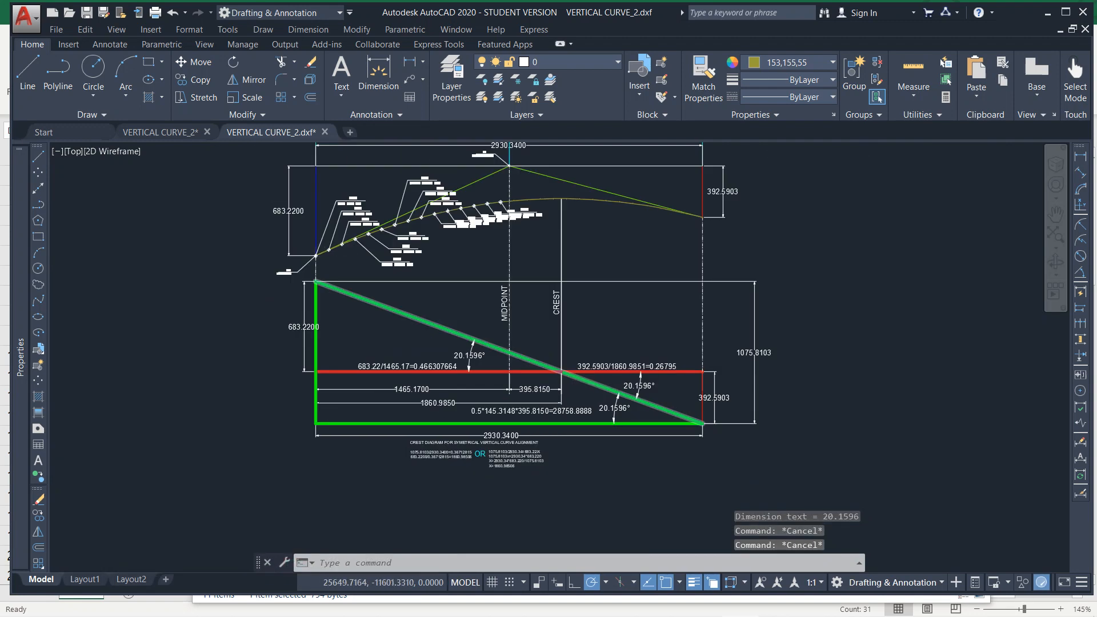
{"action": "scroll", "coordinate": [605, 394], "scroll_direction": "up", "scroll_amount": 2}
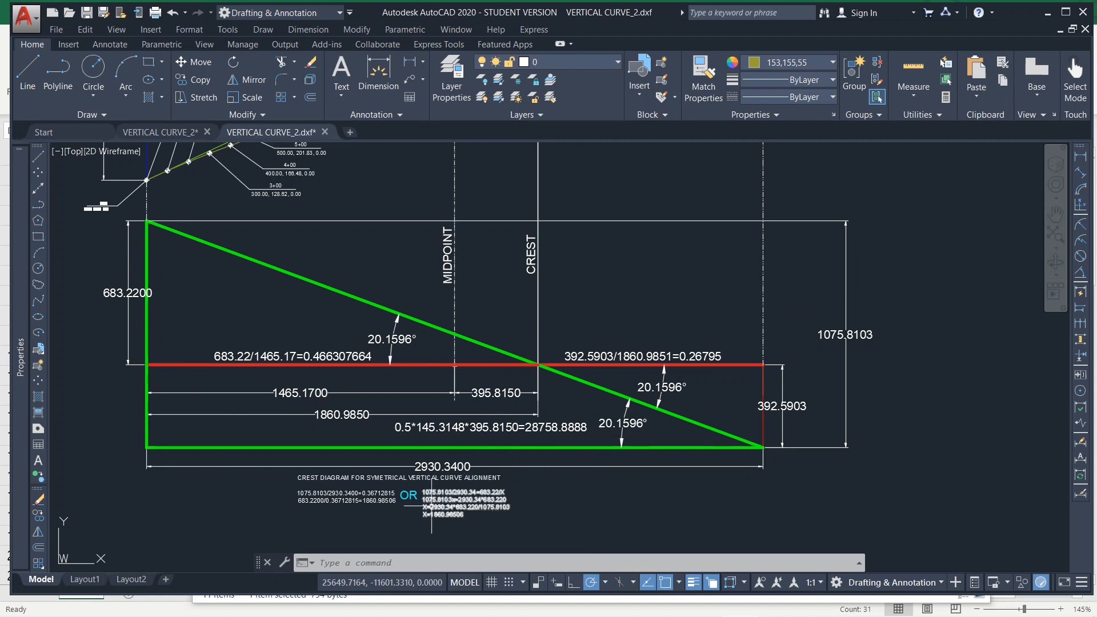
{"action": "scroll", "coordinate": [371, 493], "scroll_direction": "up", "scroll_amount": 6}
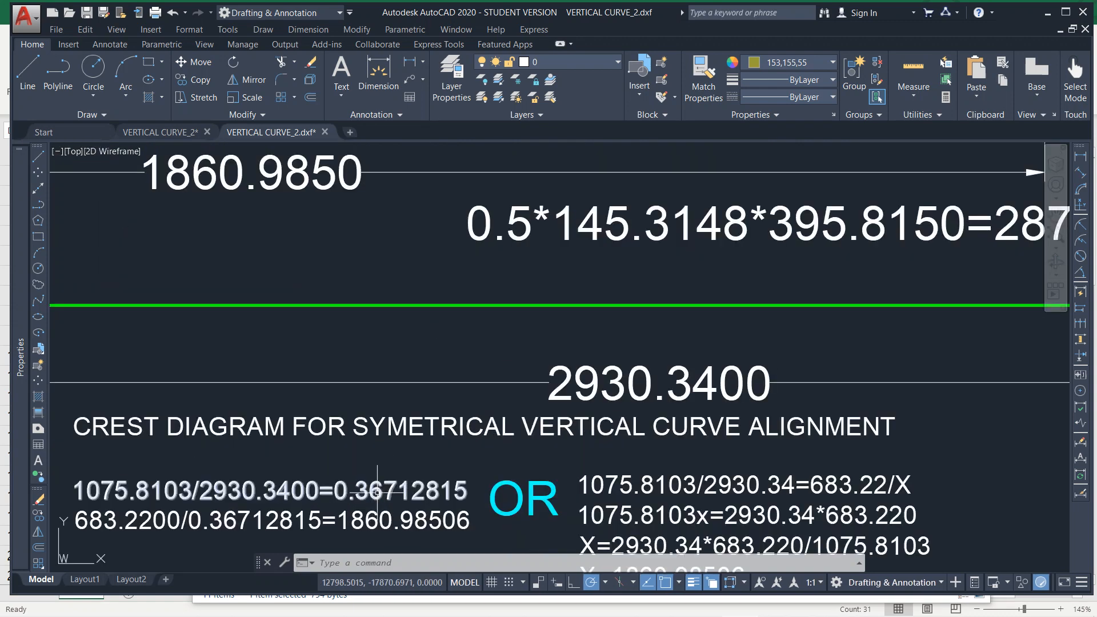
{"action": "scroll", "coordinate": [483, 456], "scroll_direction": "down", "scroll_amount": 4}
{"action": "scroll", "coordinate": [482, 456], "scroll_direction": "down", "scroll_amount": 2}
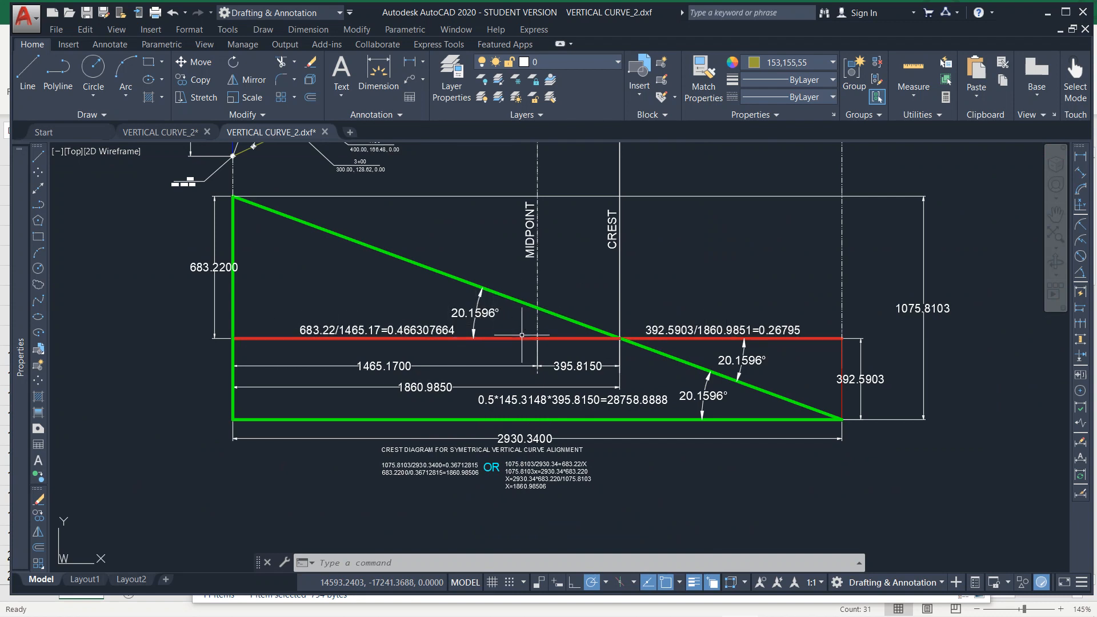
{"action": "middle_click_drag", "start_coordinate": [508, 337], "coordinate": [491, 378]}
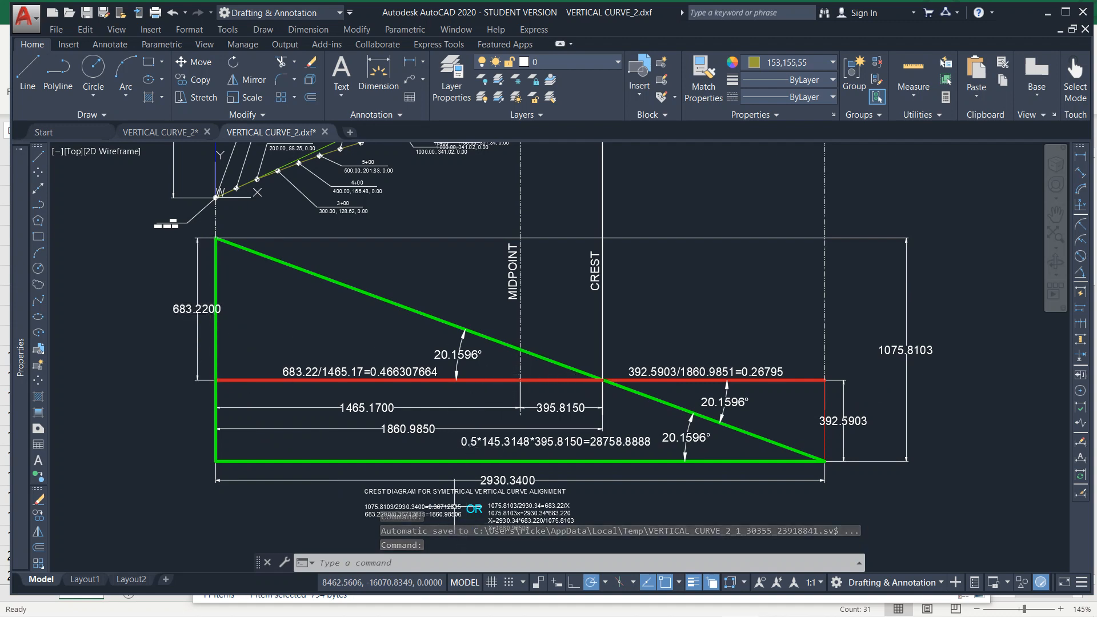
{"action": "scroll", "coordinate": [434, 519], "scroll_direction": "up", "scroll_amount": 2}
{"action": "scroll", "coordinate": [457, 393], "scroll_direction": "up", "scroll_amount": 3}
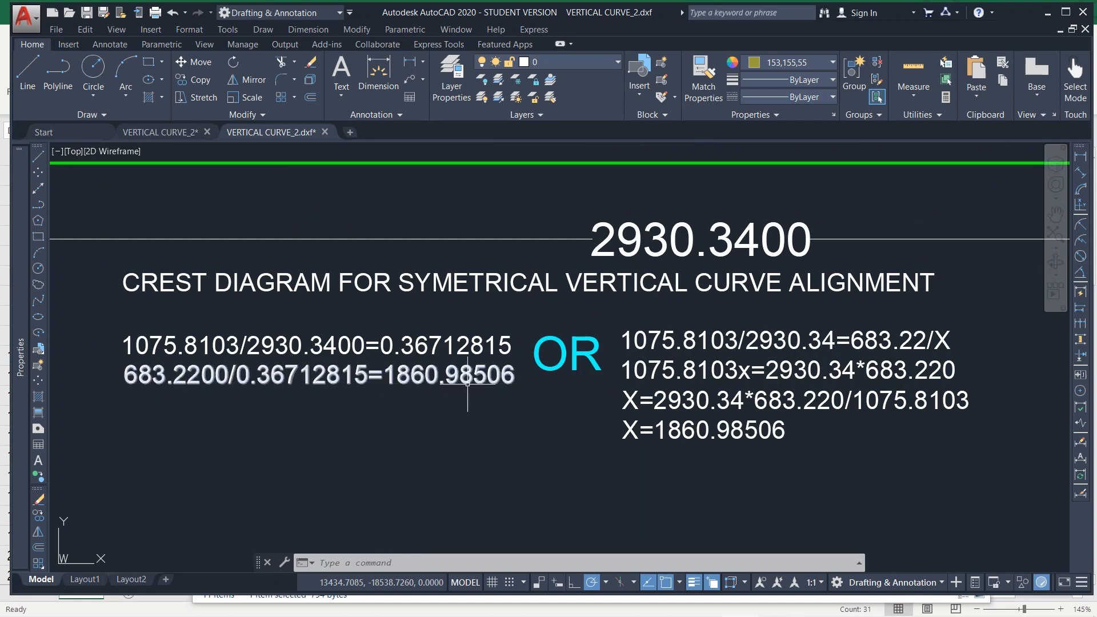
{"action": "scroll", "coordinate": [498, 422], "scroll_direction": "down", "scroll_amount": 3}
{"action": "scroll", "coordinate": [498, 422], "scroll_direction": "down", "scroll_amount": 4}
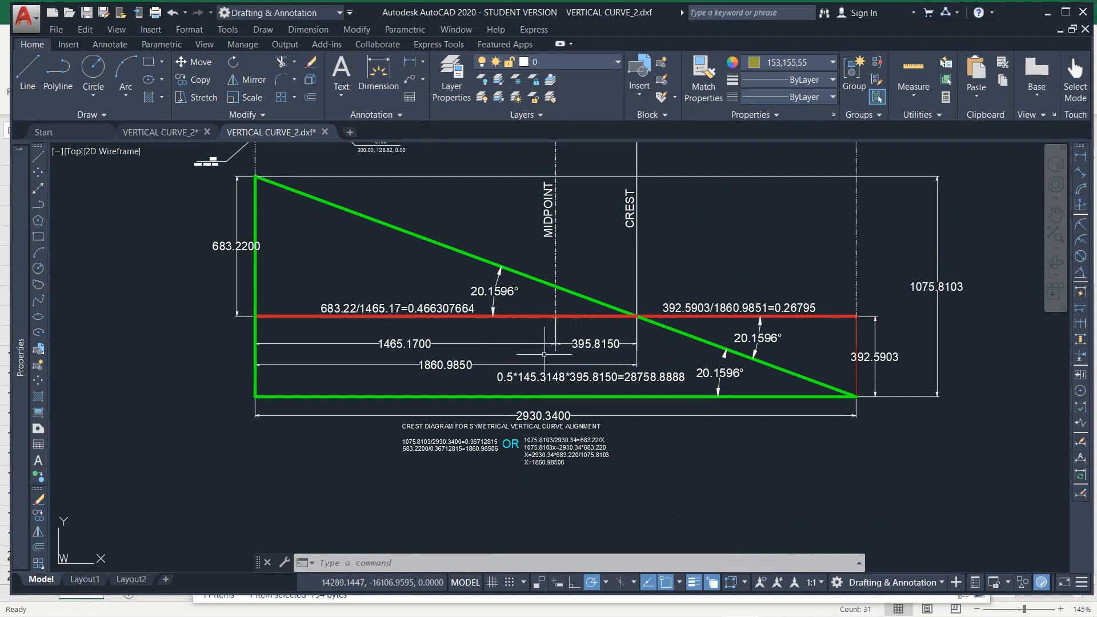
Select the 1860.9850 dimension and trace its end along the crest line up to the vertical curve.
{"action": "left_click", "coordinate": [449, 364]}
{"action": "scroll", "coordinate": [449, 364], "scroll_direction": "up", "scroll_amount": 6}
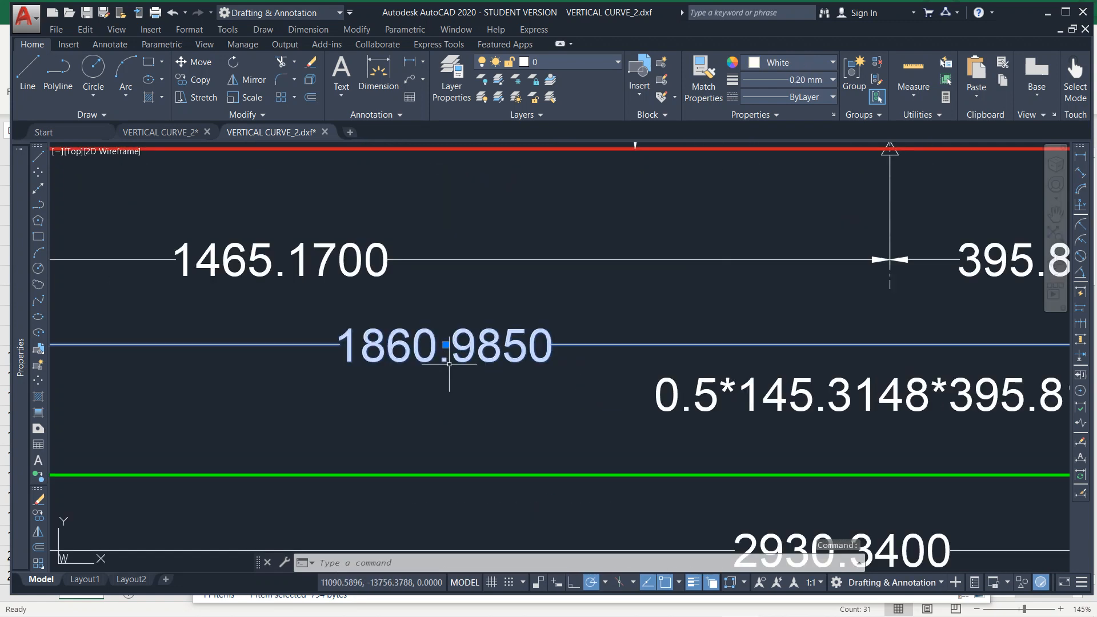
{"action": "scroll", "coordinate": [472, 360], "scroll_direction": "down", "scroll_amount": 2}
{"action": "scroll", "coordinate": [577, 334], "scroll_direction": "down", "scroll_amount": 2}
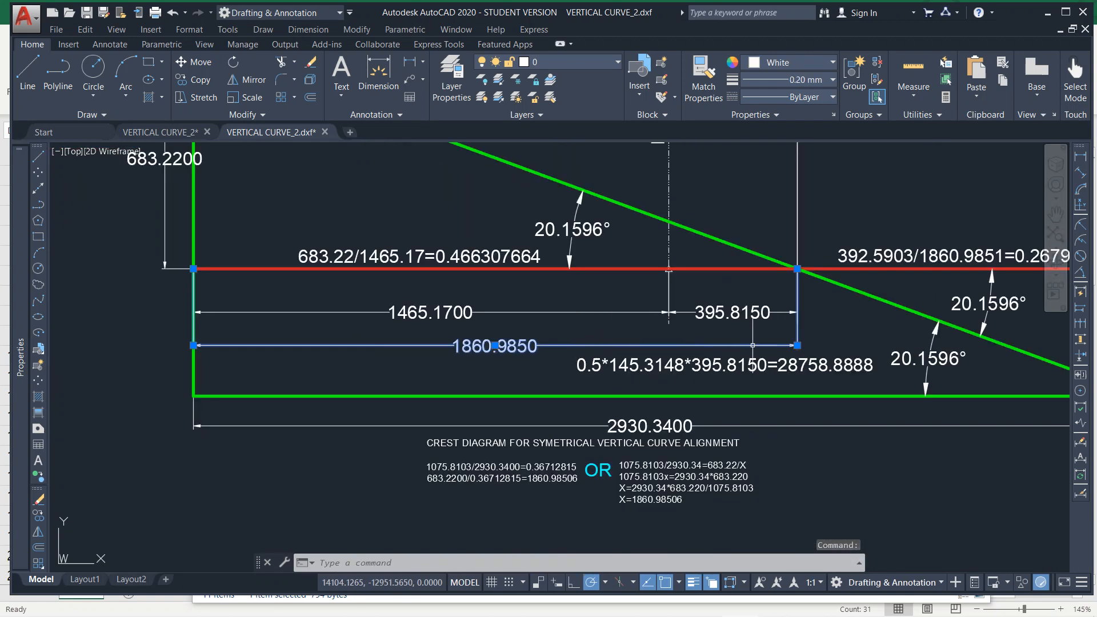
{"action": "scroll", "coordinate": [752, 345], "scroll_direction": "down", "scroll_amount": 4}
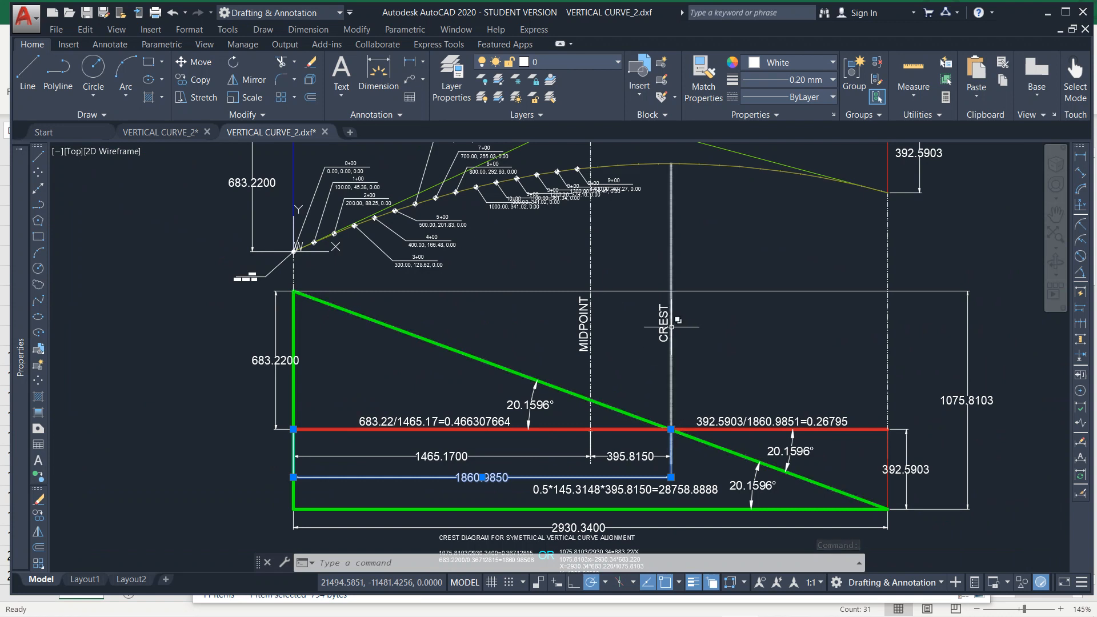
{"action": "middle_click_drag", "start_coordinate": [672, 327], "coordinate": [625, 390]}
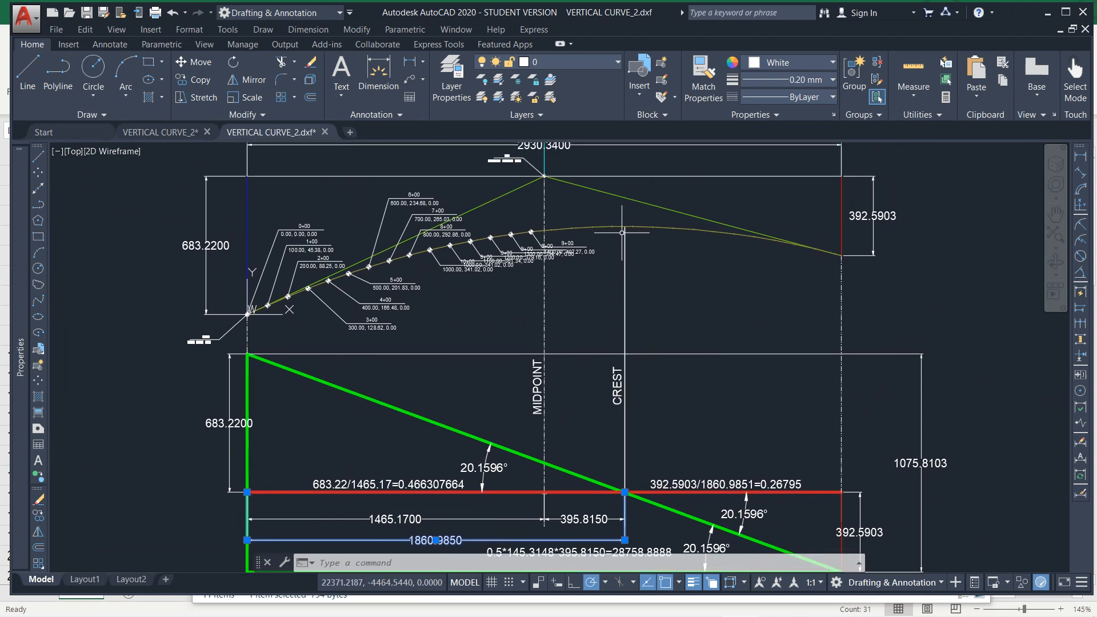
Switch to the VERTICAL CURVE PARABOLA FORMULA_2 workbook in Excel and view the midpoint and crest calculations at 130% zoom.
{"action": "mouse_move", "coordinate": [457, 614]}
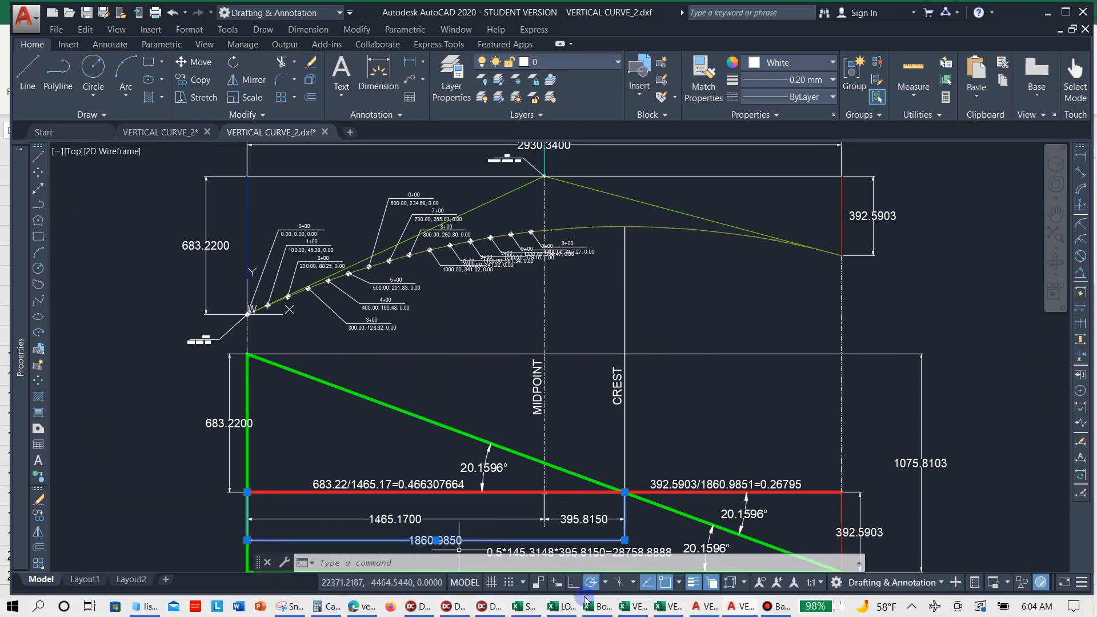
{"action": "left_click", "coordinate": [639, 608]}
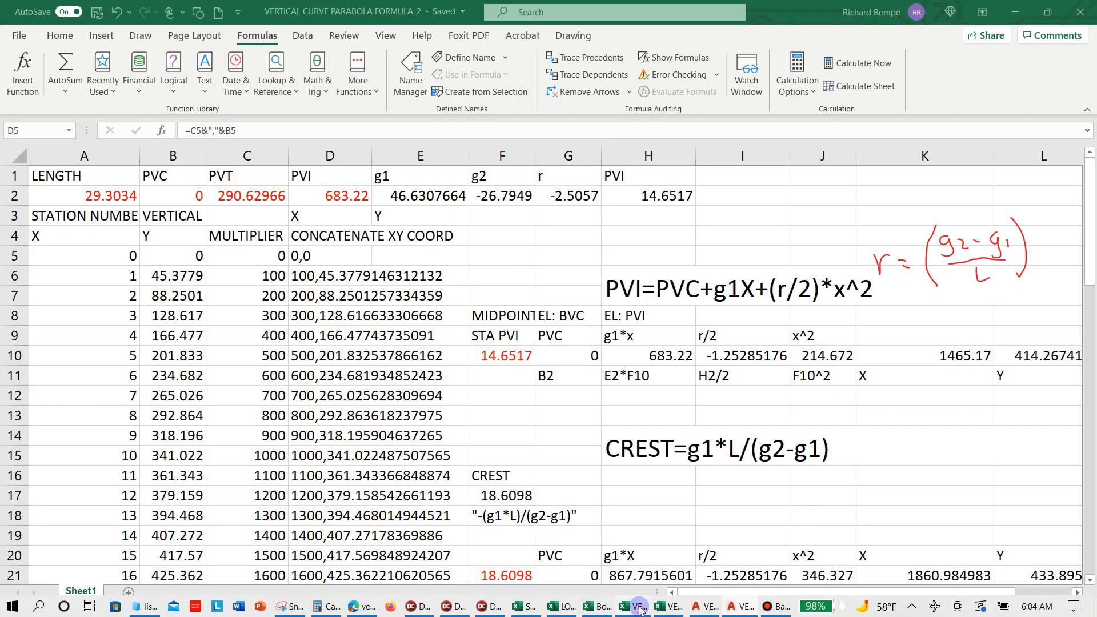
{"action": "left_click", "coordinate": [641, 514]}
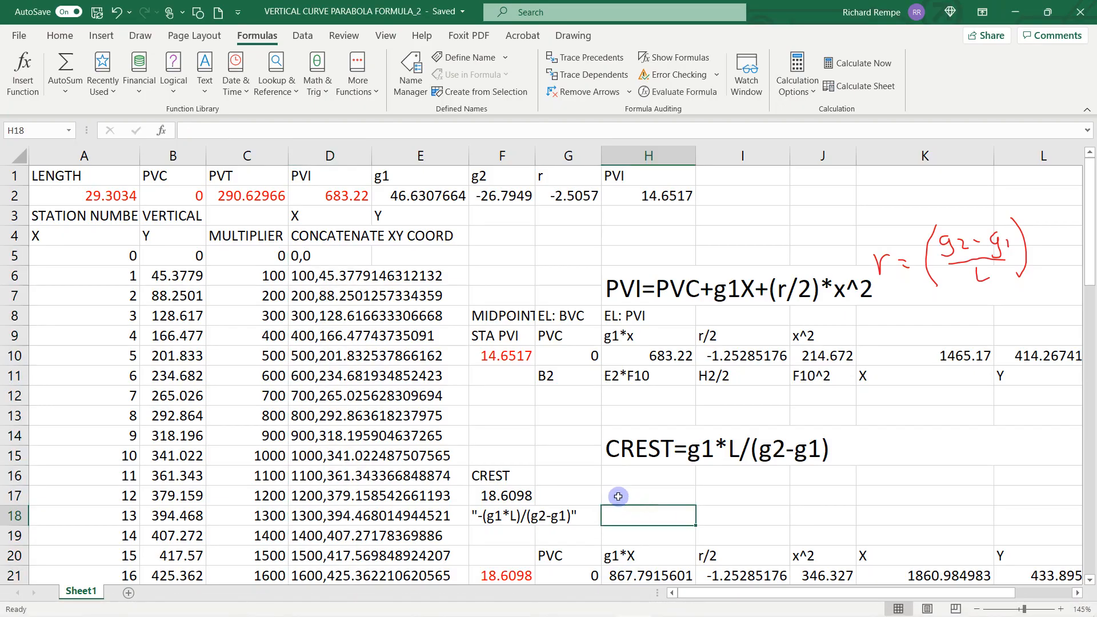
{"action": "scroll", "coordinate": [601, 438], "scroll_direction": "down", "scroll_amount": 1}
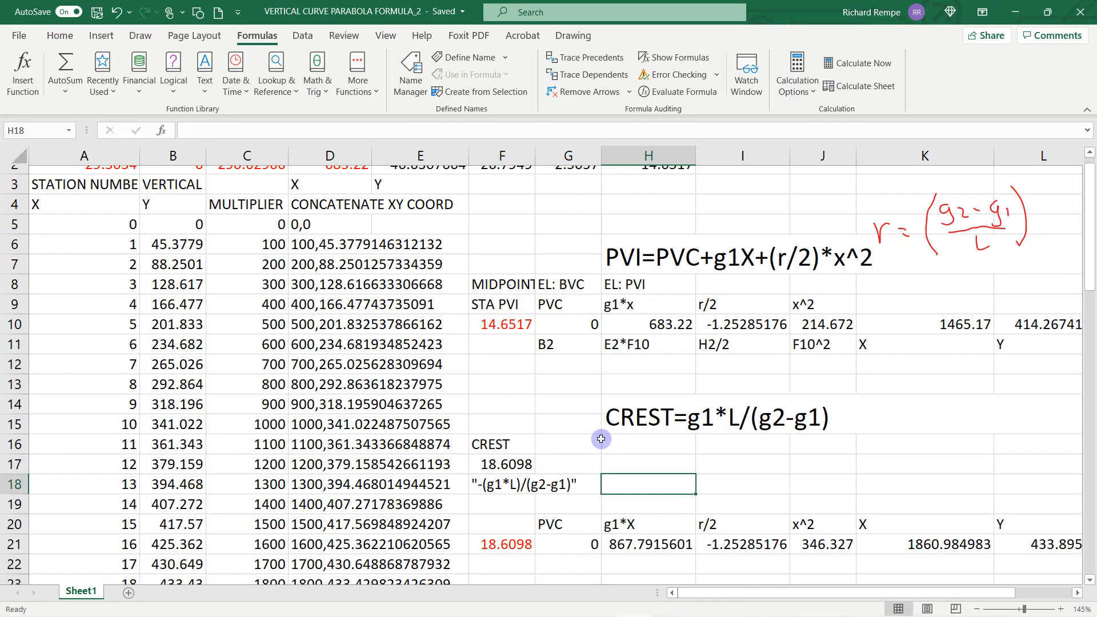
{"action": "left_click", "coordinate": [569, 428]}
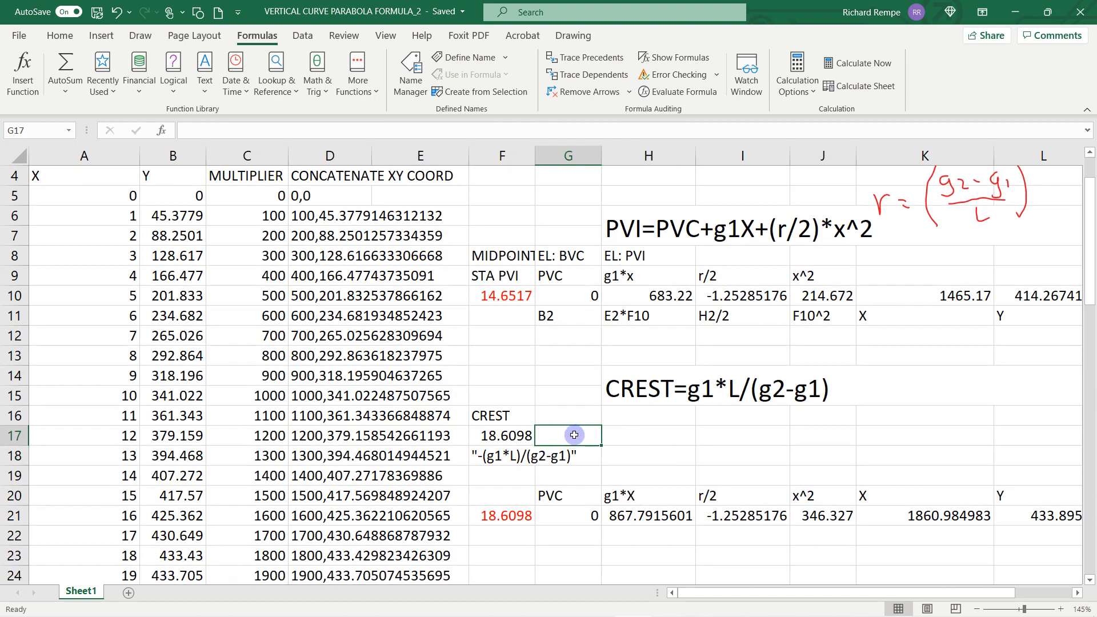
{"action": "scroll", "coordinate": [574, 434], "scroll_direction": "down", "scroll_amount": 1}
{"action": "scroll", "coordinate": [676, 416], "scroll_direction": "down", "scroll_amount": 1, "text": "ctrl"}
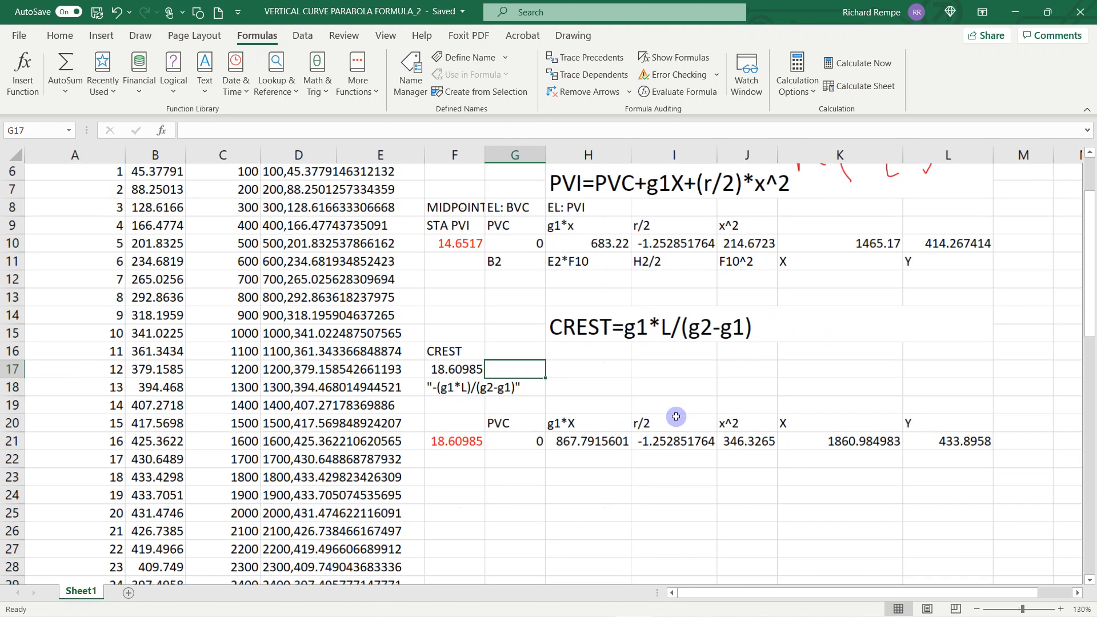
{"action": "scroll", "coordinate": [735, 348], "scroll_direction": "up", "scroll_amount": 1}
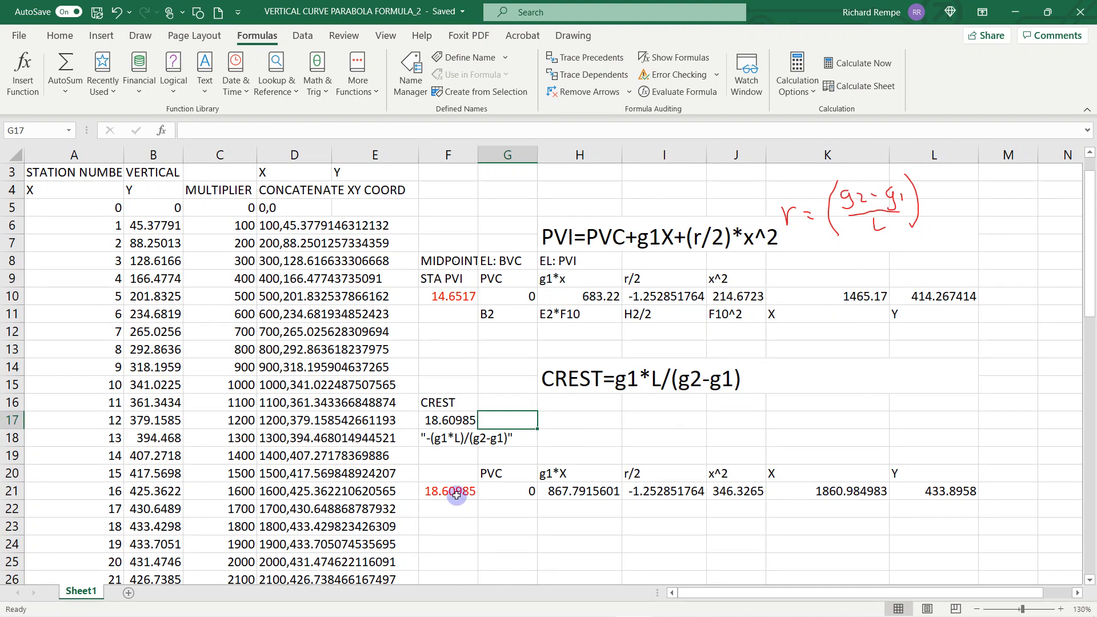
Inspect the formulas for the crest station, PVC, g1*X, r/2 and x^2 in cells F21 through J21.
{"action": "left_click", "coordinate": [454, 492]}
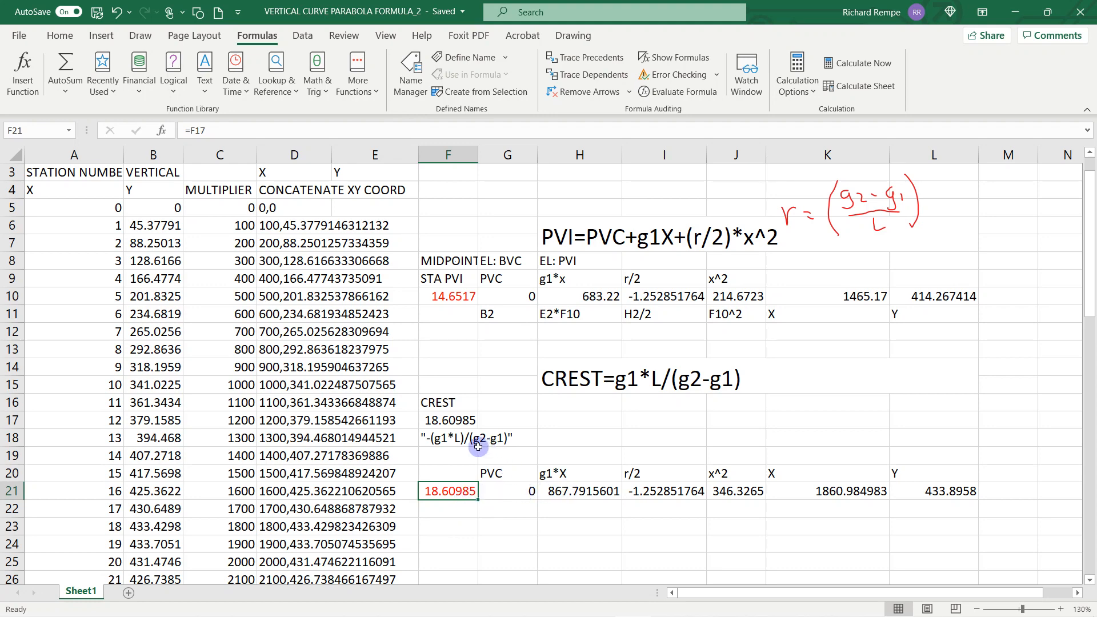
{"action": "left_click", "coordinate": [521, 491]}
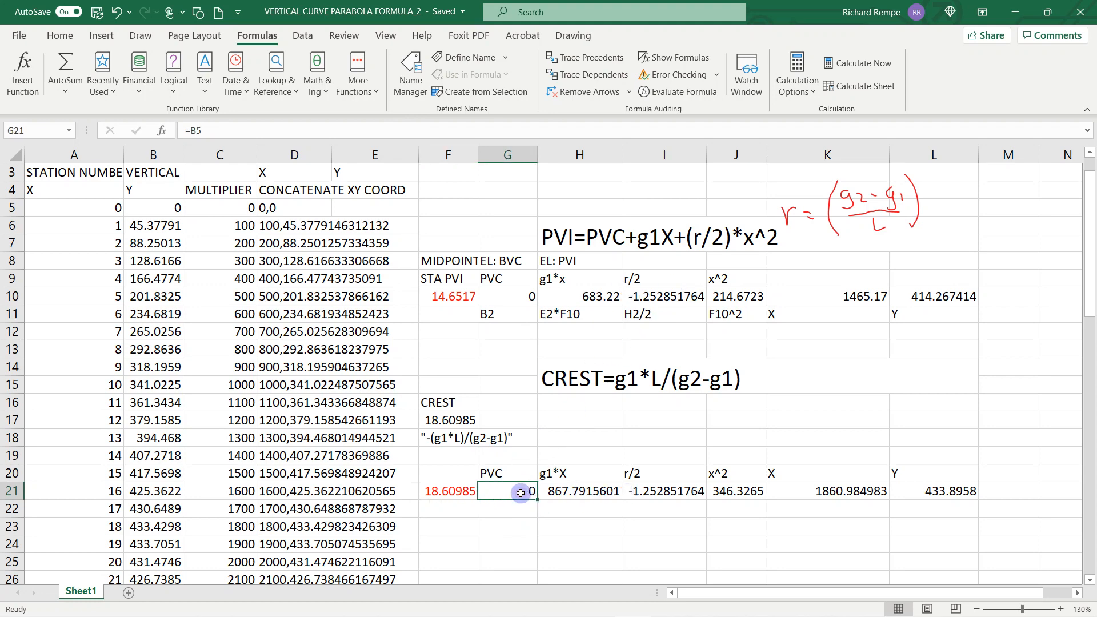
{"action": "left_click", "coordinate": [569, 492]}
{"action": "left_click", "coordinate": [649, 492]}
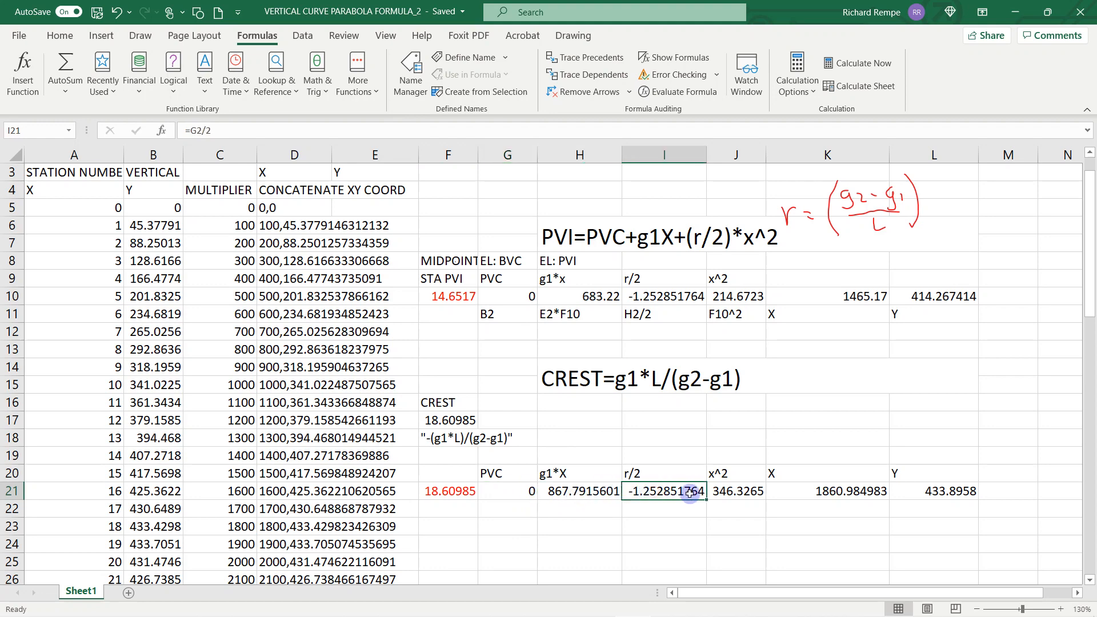
{"action": "left_click", "coordinate": [732, 493]}
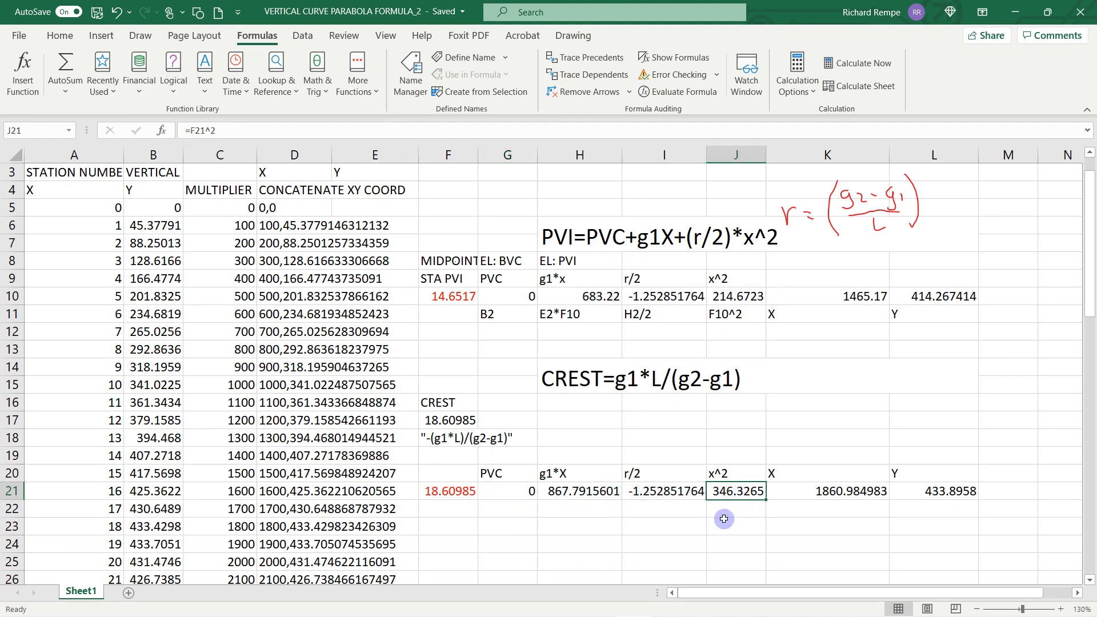
{"action": "double_click", "coordinate": [742, 491]}
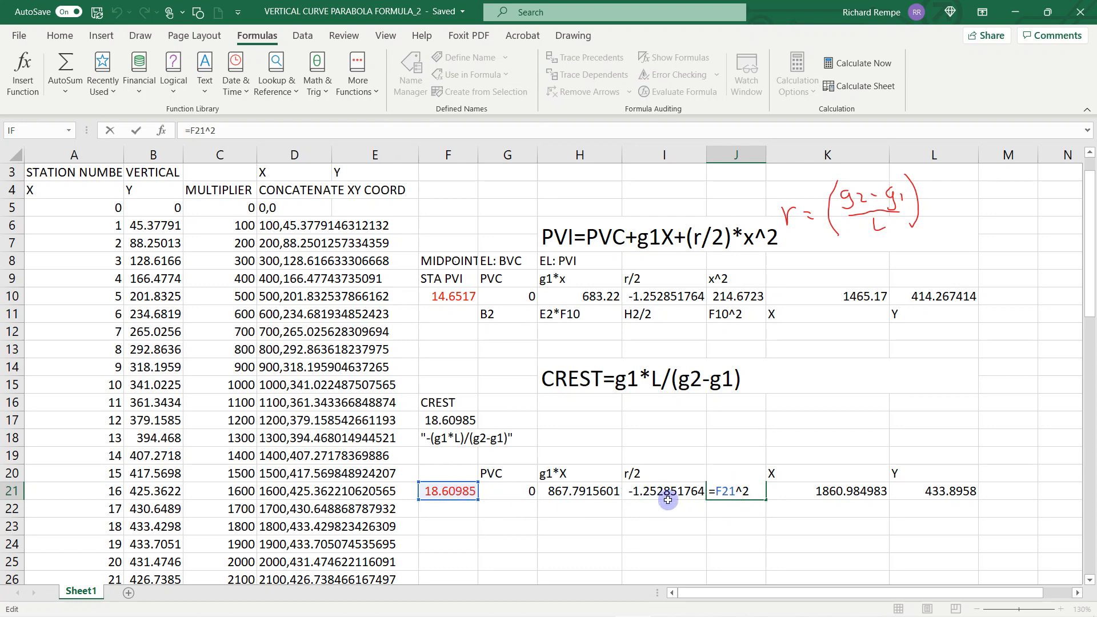
{"action": "key", "text": "ctrl+Return"}
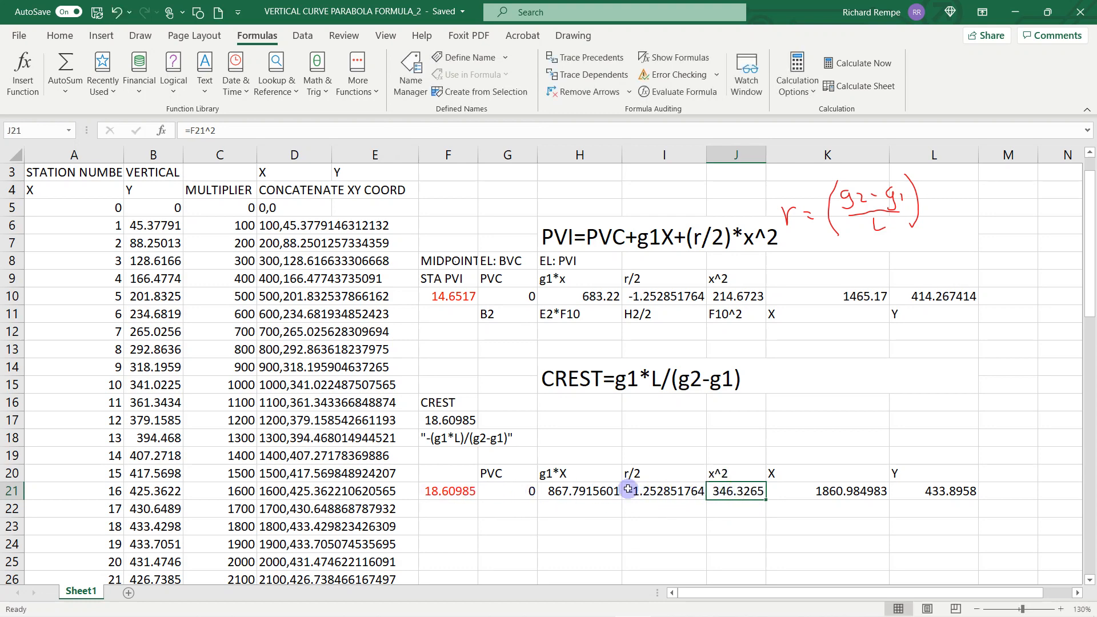
Inspect the crest X and Y formulas in K21 and L21 and compare them with the midpoint Y formula in L10.
{"action": "left_click", "coordinate": [829, 492]}
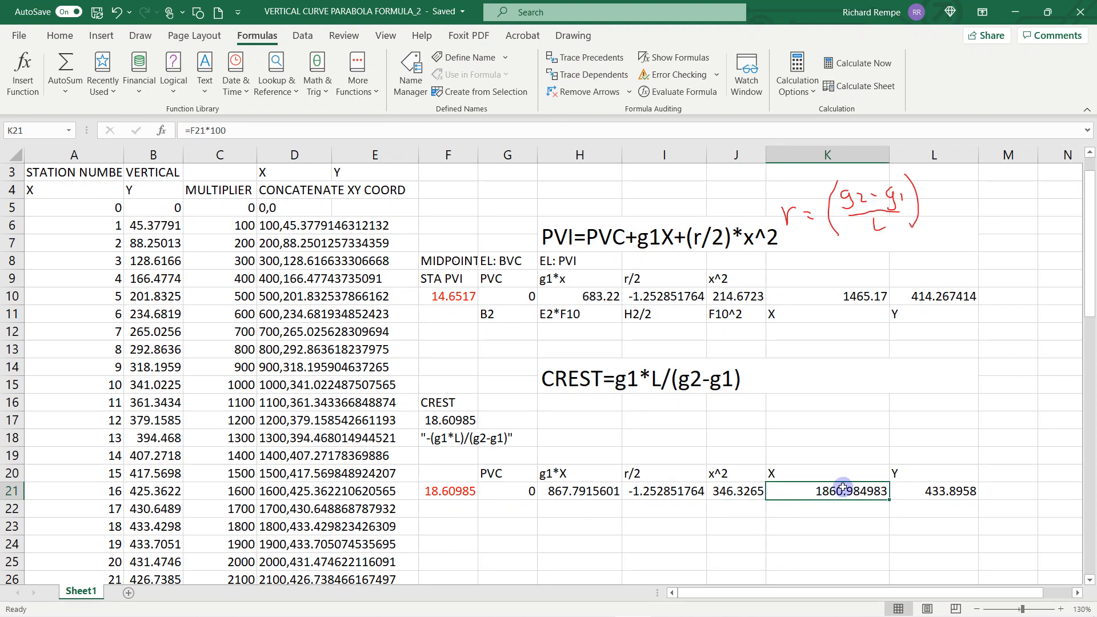
{"action": "left_click", "coordinate": [925, 491]}
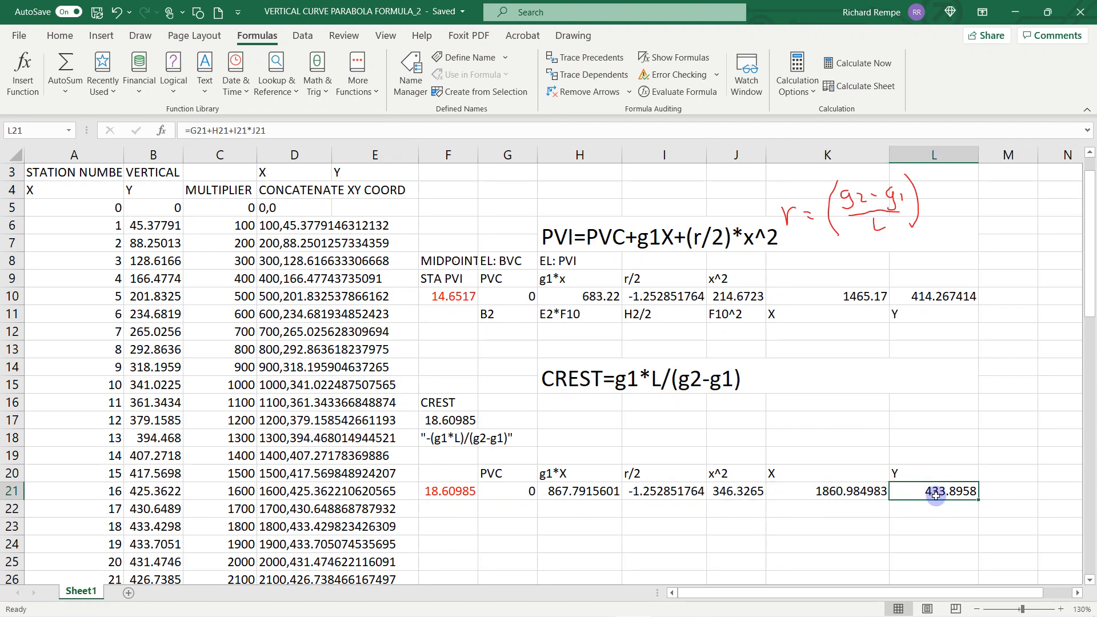
{"action": "double_click", "coordinate": [935, 491]}
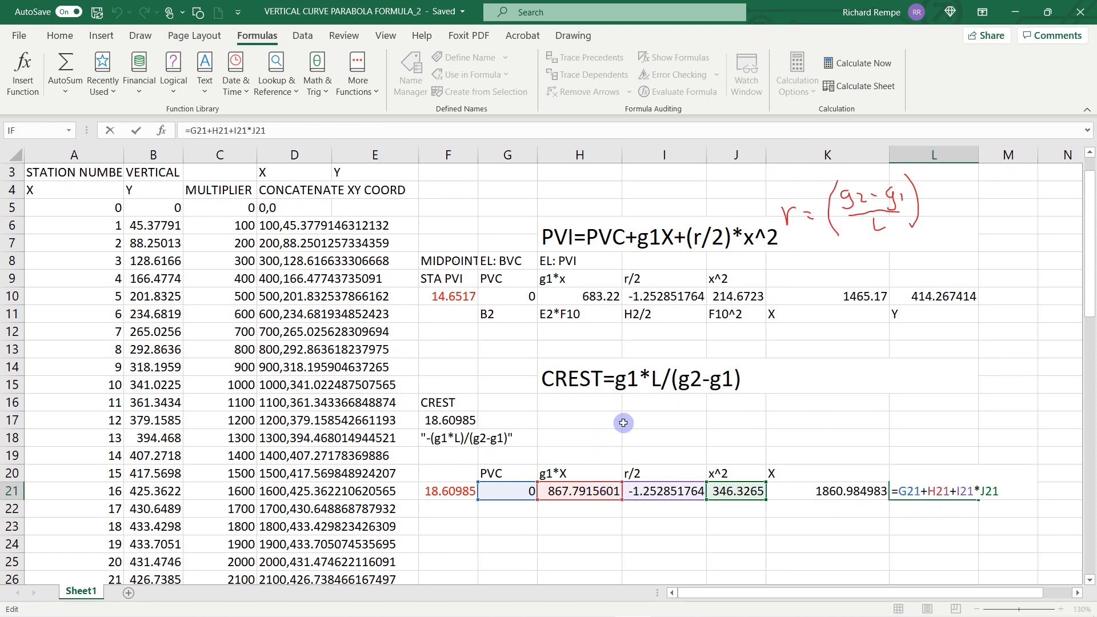
{"action": "key", "text": "ctrl+Return"}
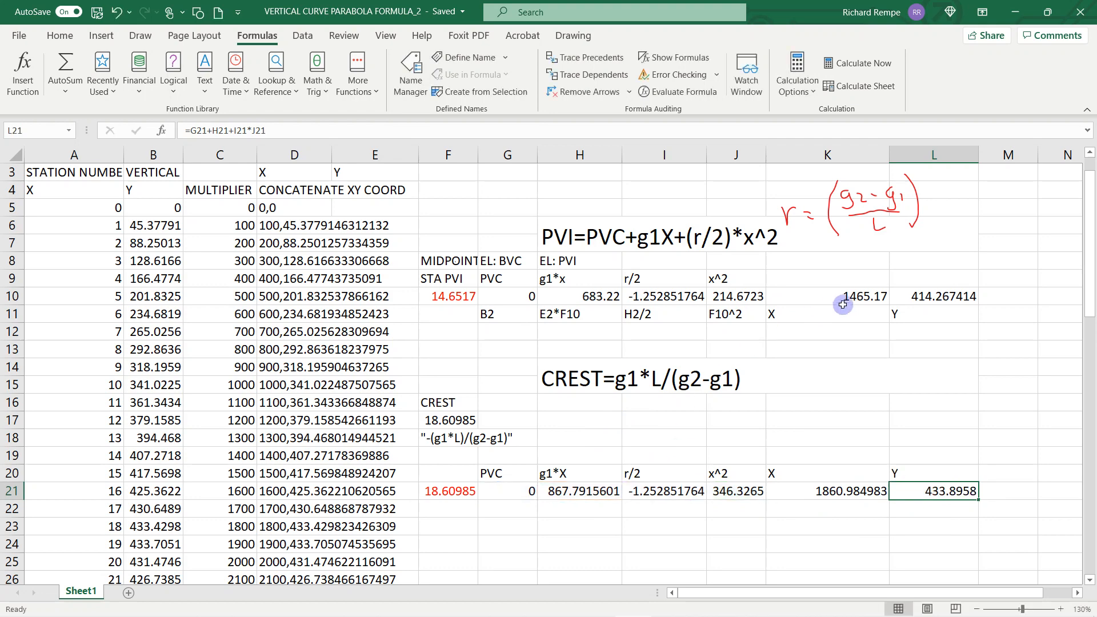
{"action": "double_click", "coordinate": [930, 295]}
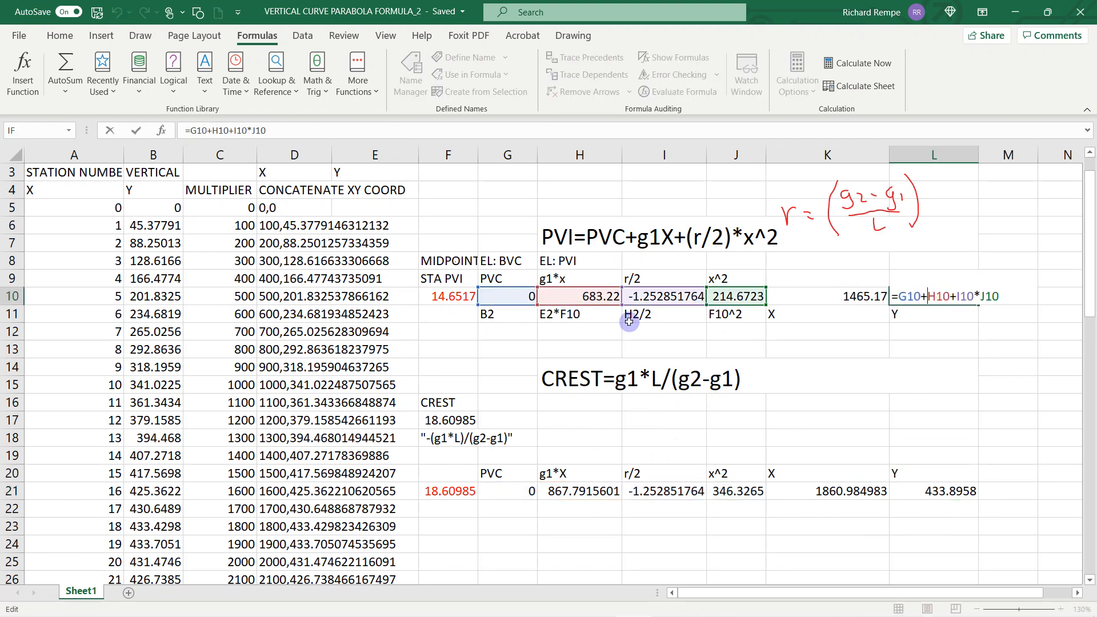
{"action": "left_click", "coordinate": [933, 492]}
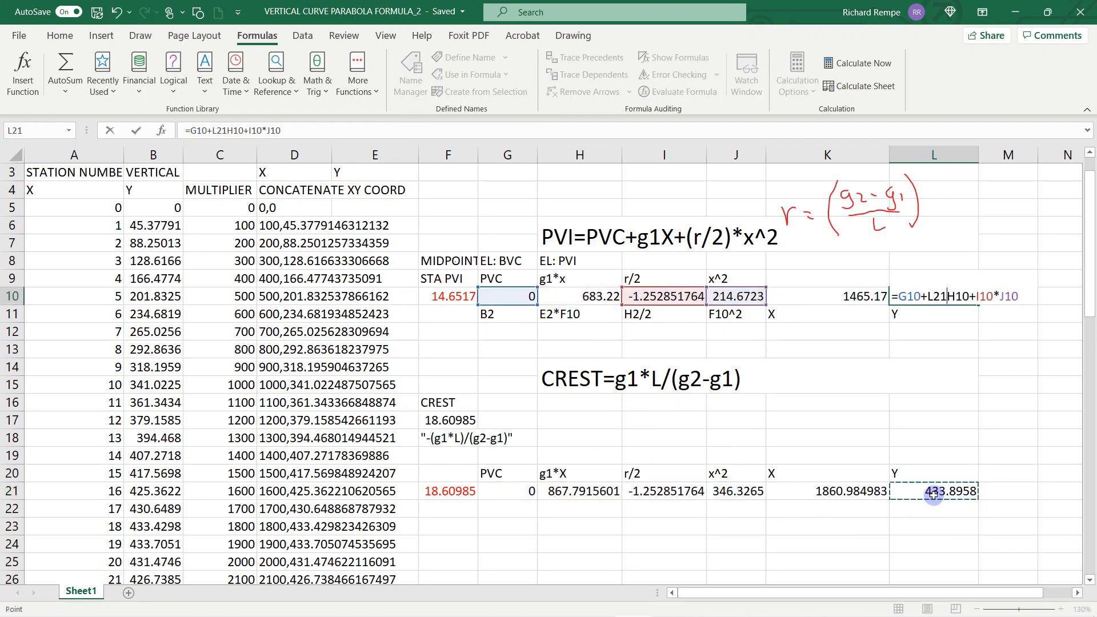
{"action": "key", "text": "Escape"}
{"action": "left_click", "coordinate": [933, 493]}
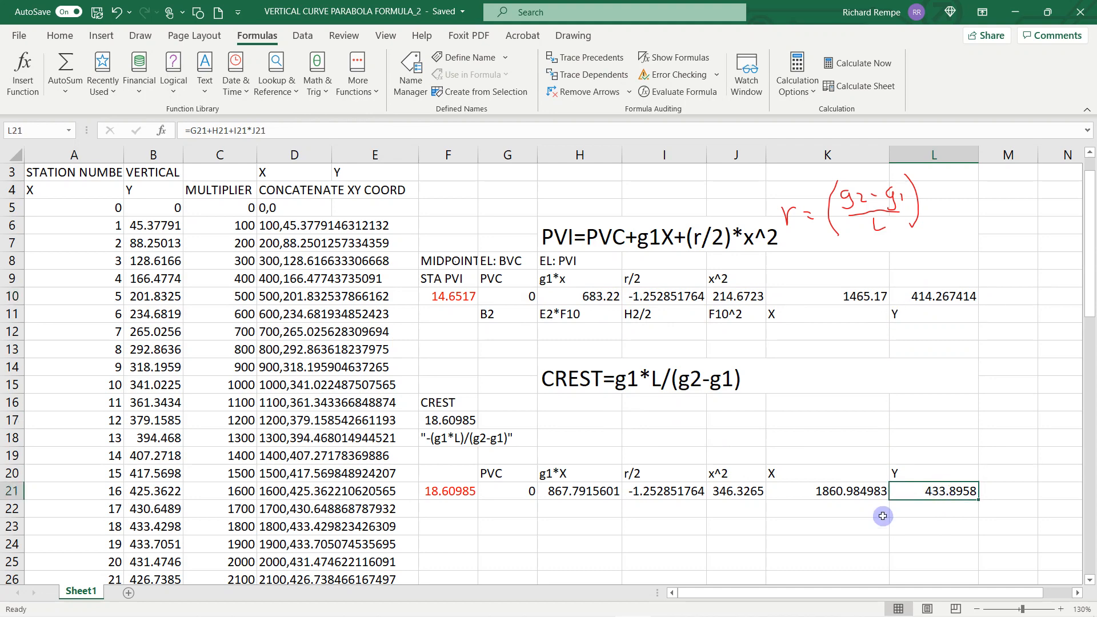
Enter the formula =CONCATENATE(K21,",",L21) in M21 to join the crest's X and Y into one coordinate pair.
{"action": "scroll", "coordinate": [882, 516], "scroll_direction": "right", "scroll_amount": 2}
{"action": "left_click", "coordinate": [914, 491]}
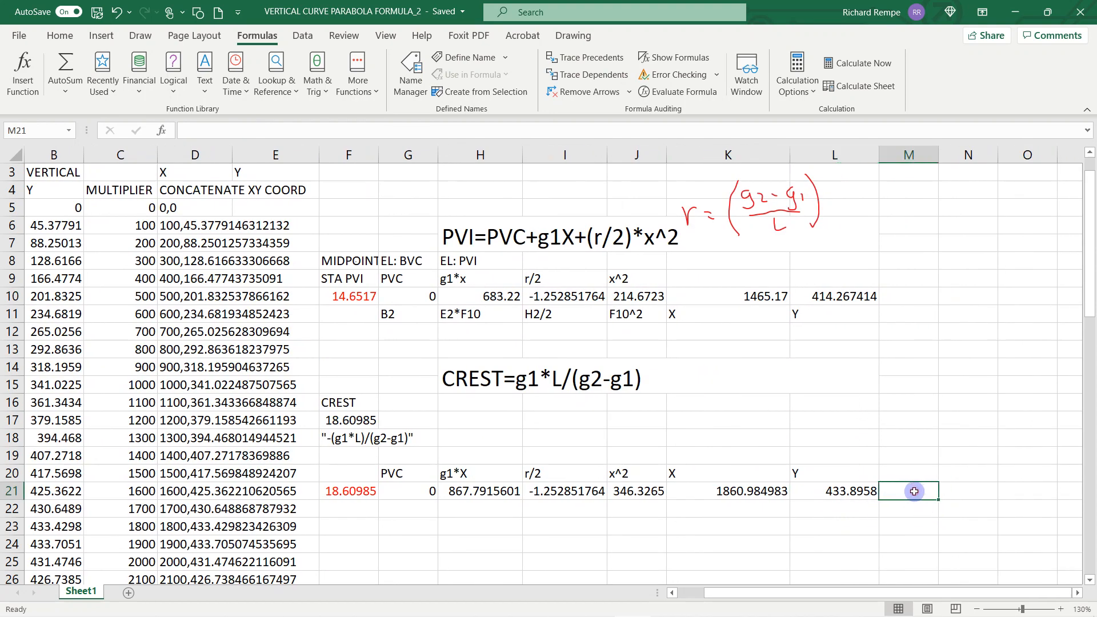
{"action": "type", "text": "="}
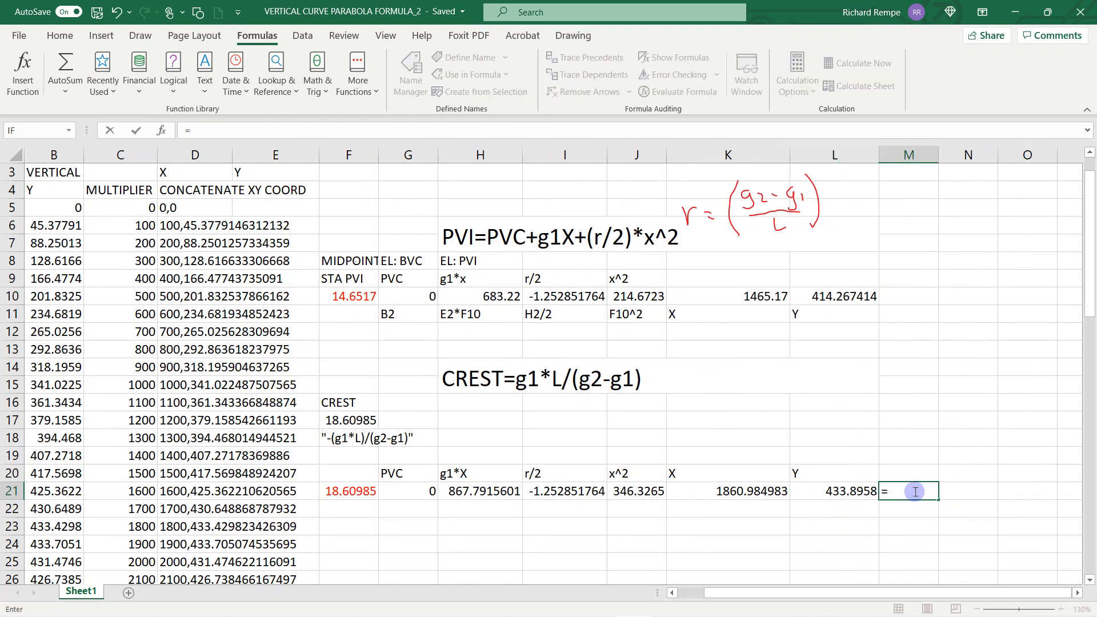
{"action": "left_click", "coordinate": [786, 496]}
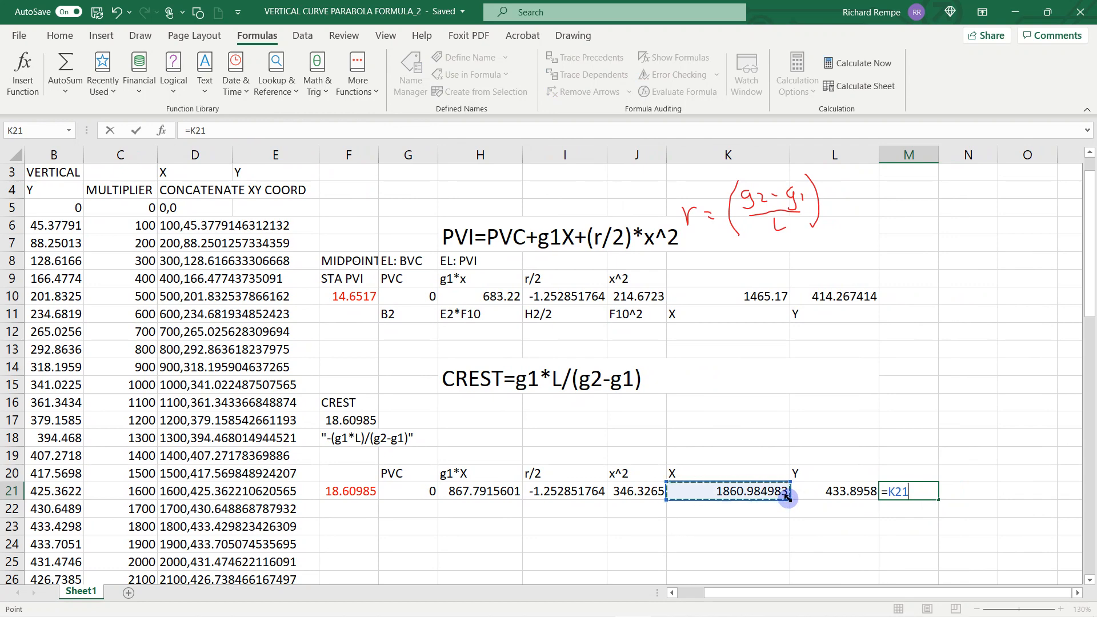
{"action": "key", "text": "BackSpace"}
{"action": "key", "text": "BackSpace"}
{"action": "key", "text": "BackSpace"}
{"action": "type", "text": "co"}
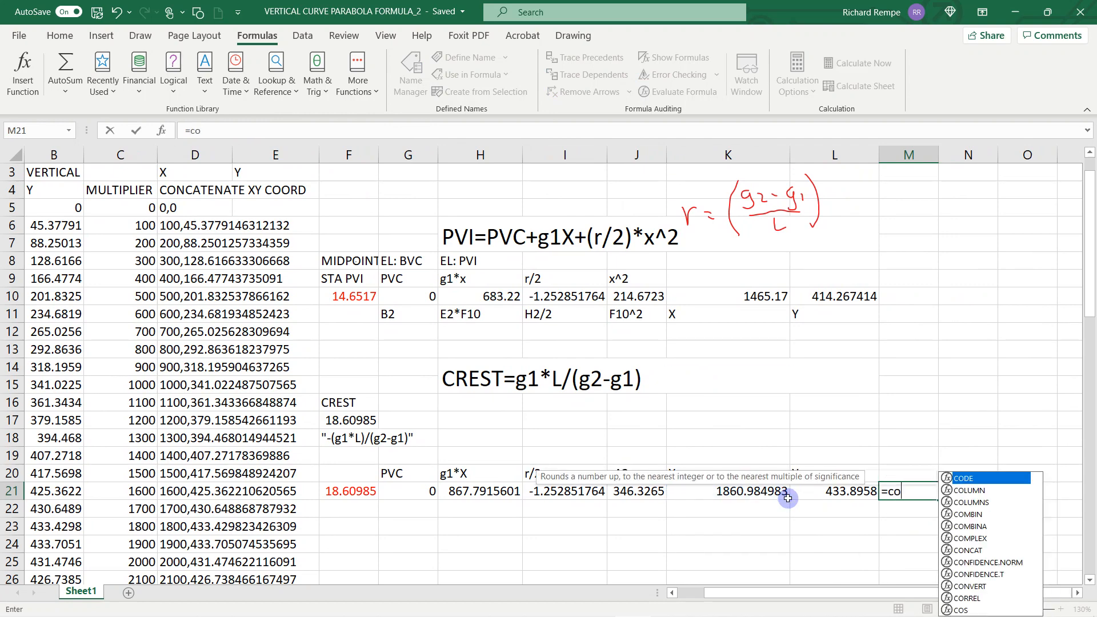
{"action": "type", "text": "ncaten"}
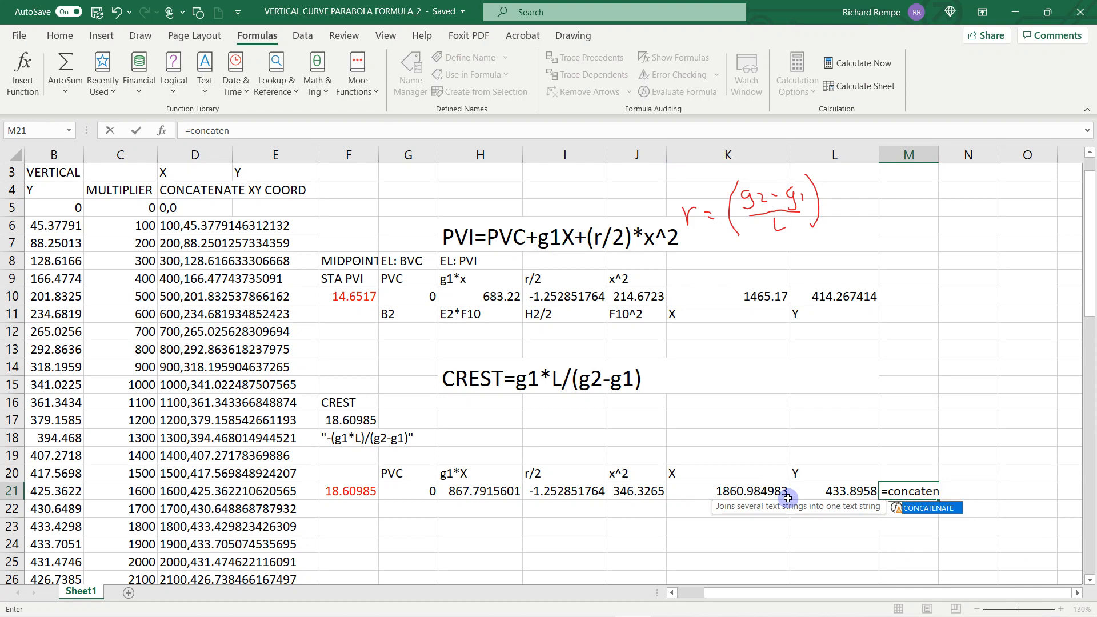
{"action": "type", "text": "ate("}
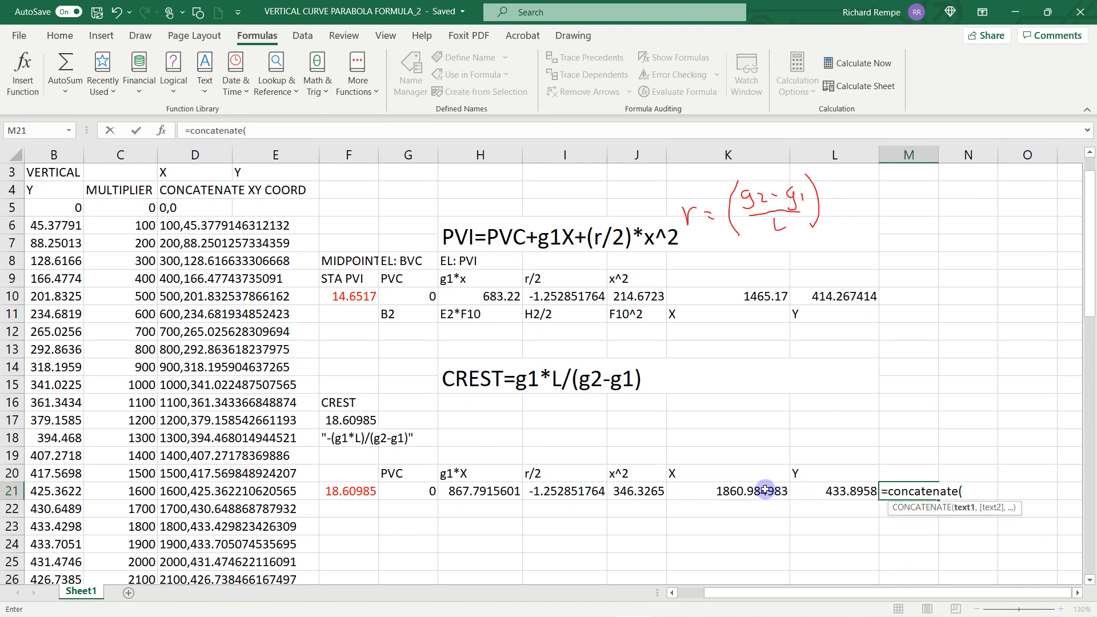
{"action": "left_click", "coordinate": [764, 493]}
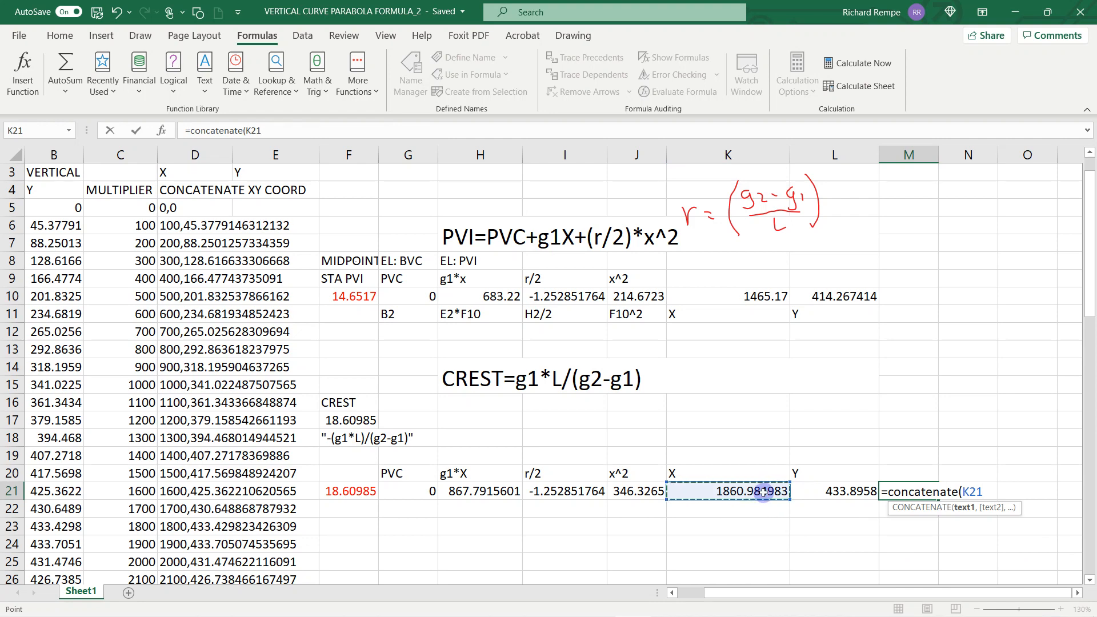
{"action": "type", "text": ","}
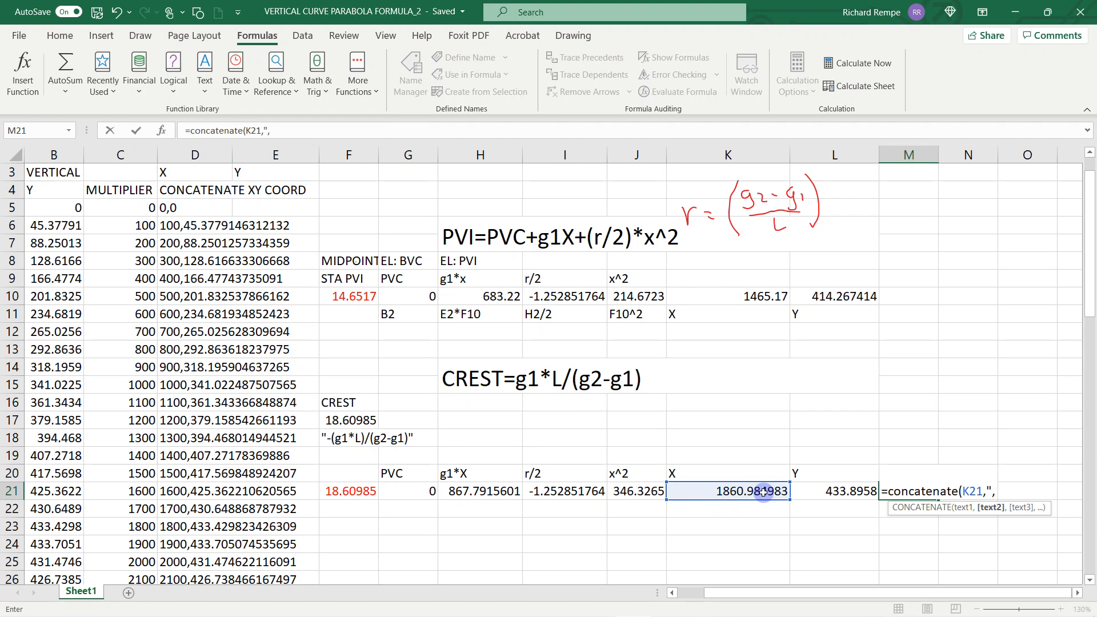
{"action": "type", "text": ","}
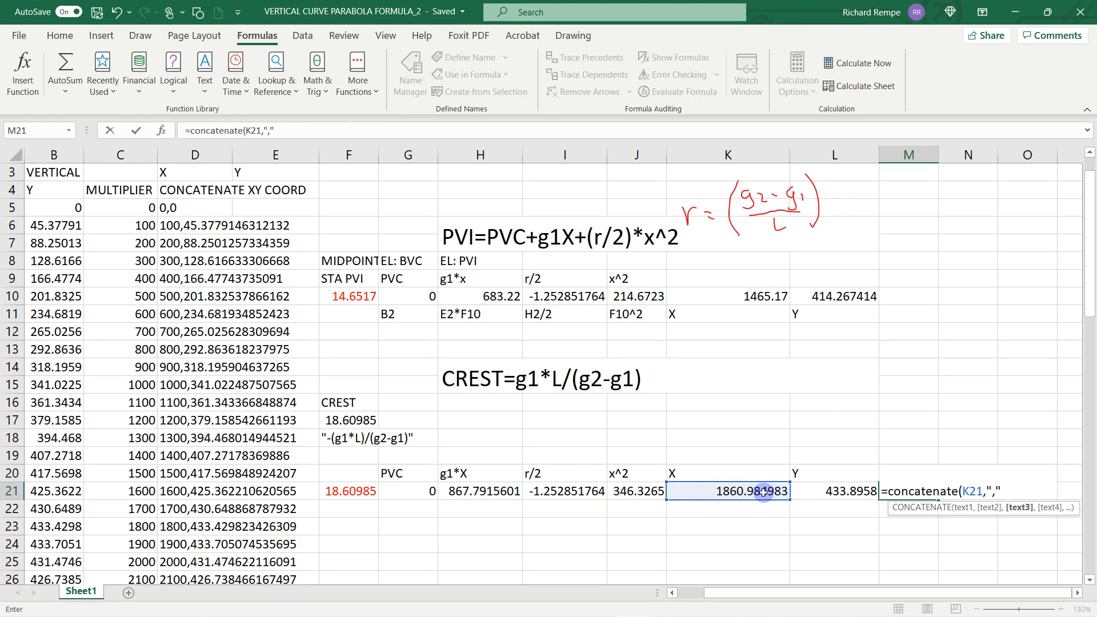
{"action": "left_click", "coordinate": [816, 490]}
{"action": "type", "text": ")"}
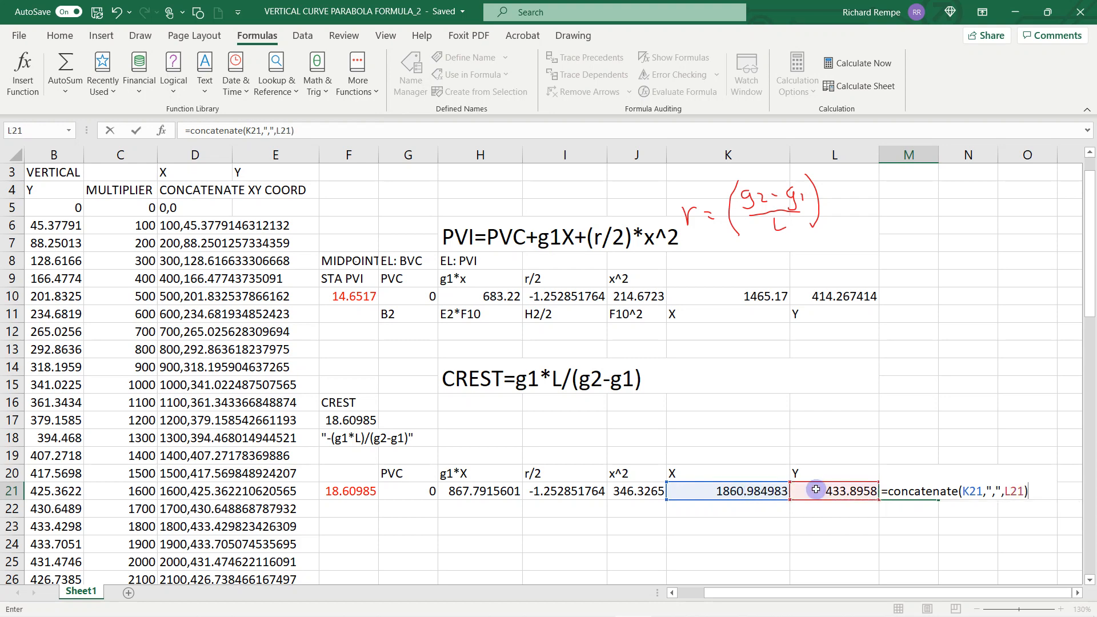
{"action": "key", "text": "Return"}
Copy the concatenated crest coordinate from M21 and switch to the VERTICAL CURVE_2.dxf drawing in AutoCAD.
{"action": "left_click", "coordinate": [921, 491]}
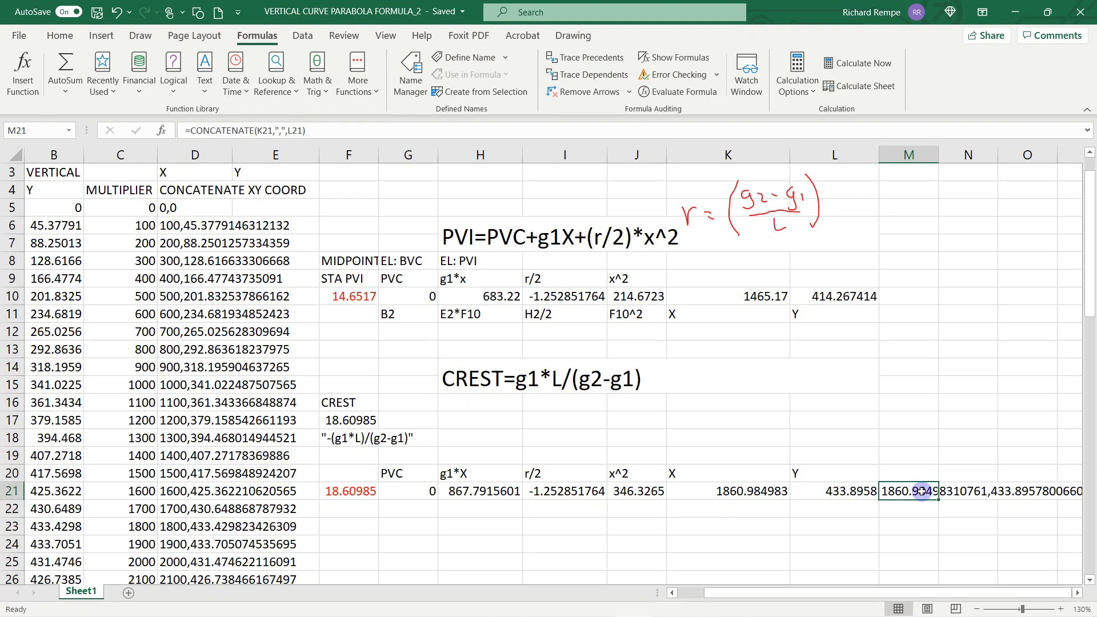
{"action": "right_click", "coordinate": [921, 491]}
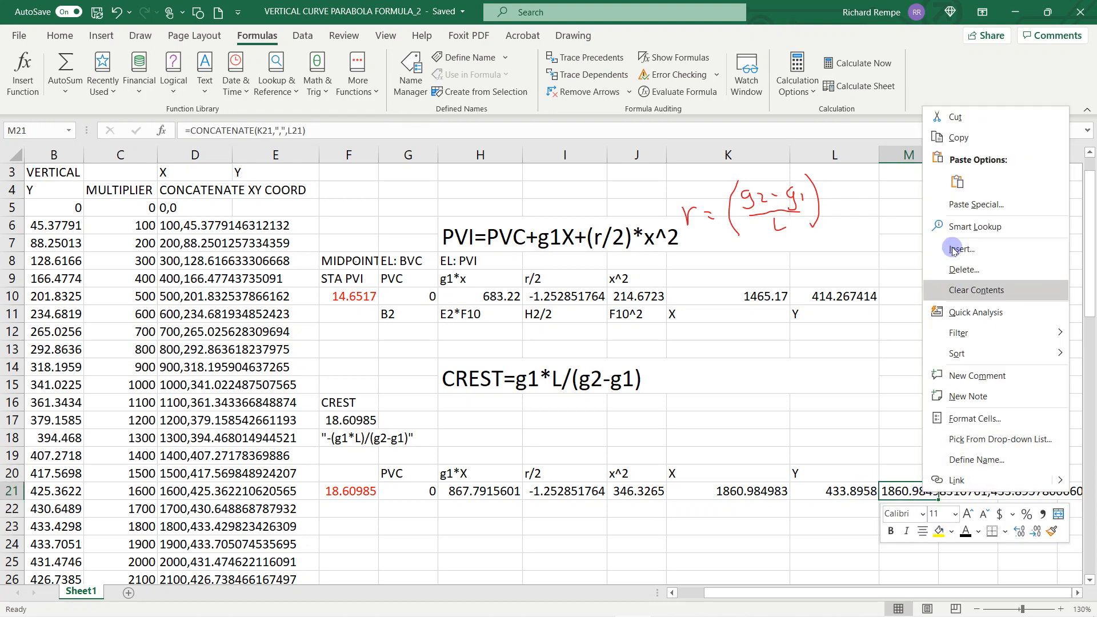
{"action": "left_click", "coordinate": [959, 138]}
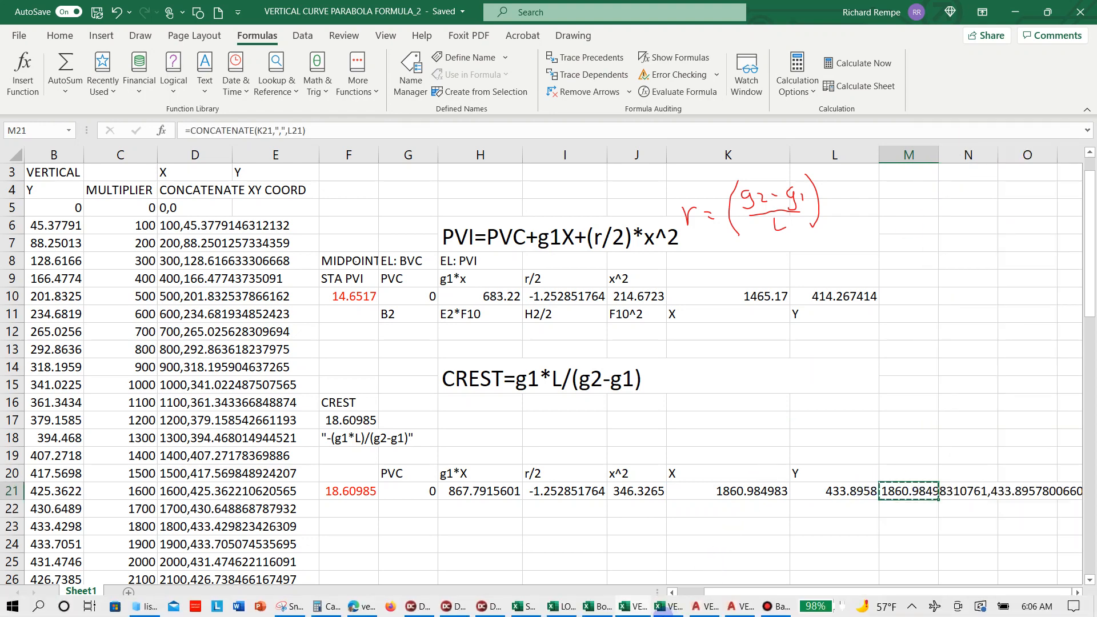
{"action": "left_click", "coordinate": [720, 603]}
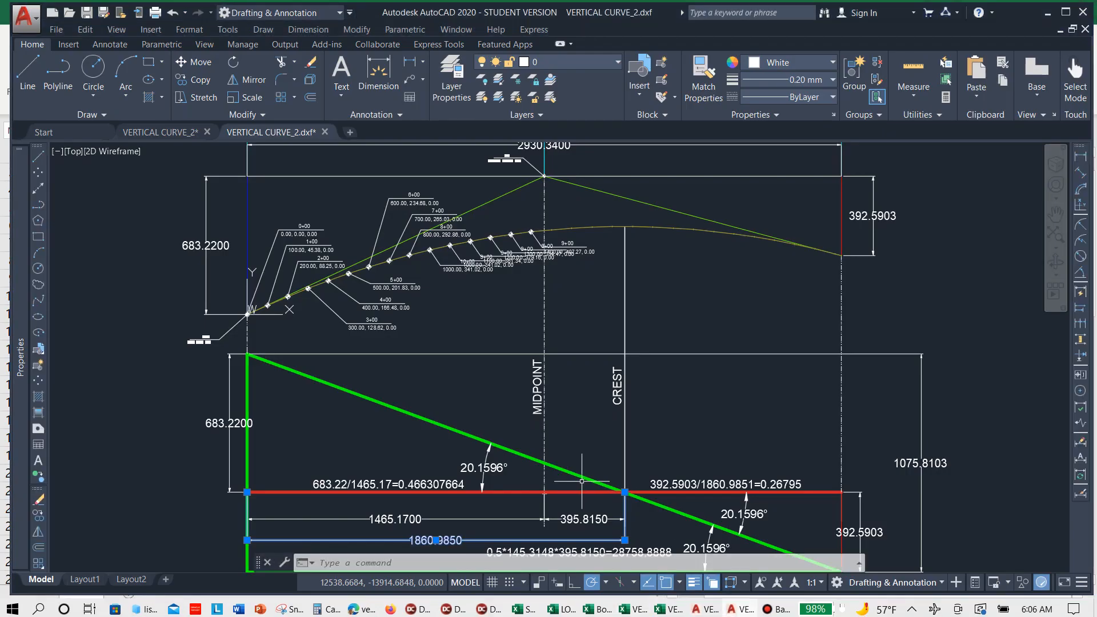
Create a point at the copied crest coordinates with the Point command.
{"action": "scroll", "coordinate": [581, 481], "scroll_direction": "down", "scroll_amount": 3}
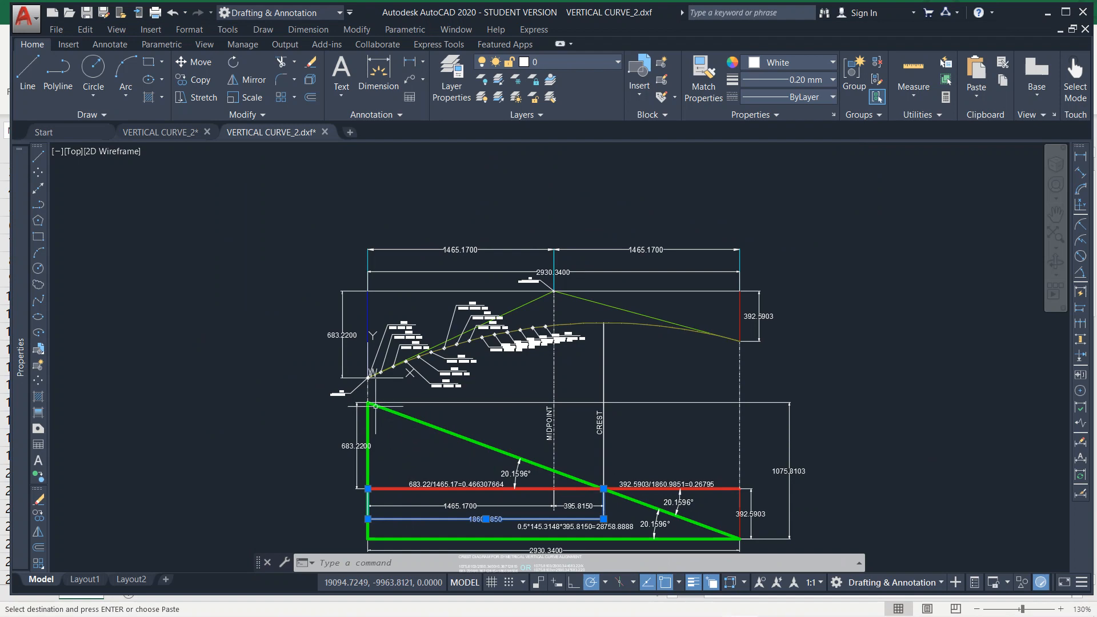
{"action": "scroll", "coordinate": [375, 406], "scroll_direction": "down", "scroll_amount": 1}
{"action": "scroll", "coordinate": [355, 434], "scroll_direction": "up", "scroll_amount": 7}
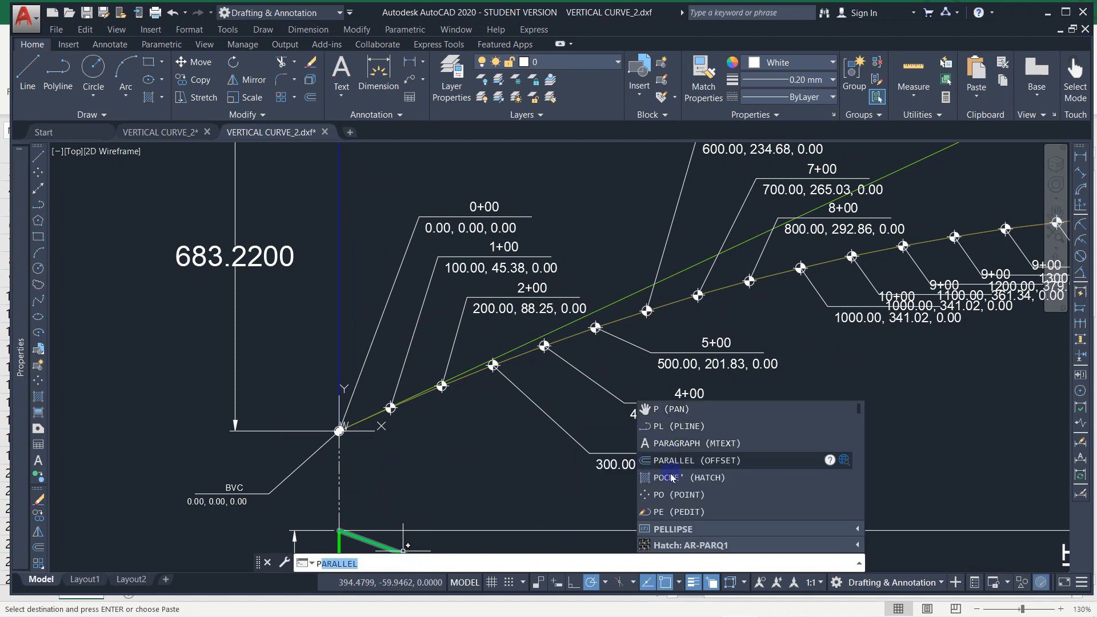
{"action": "left_click", "coordinate": [671, 494]}
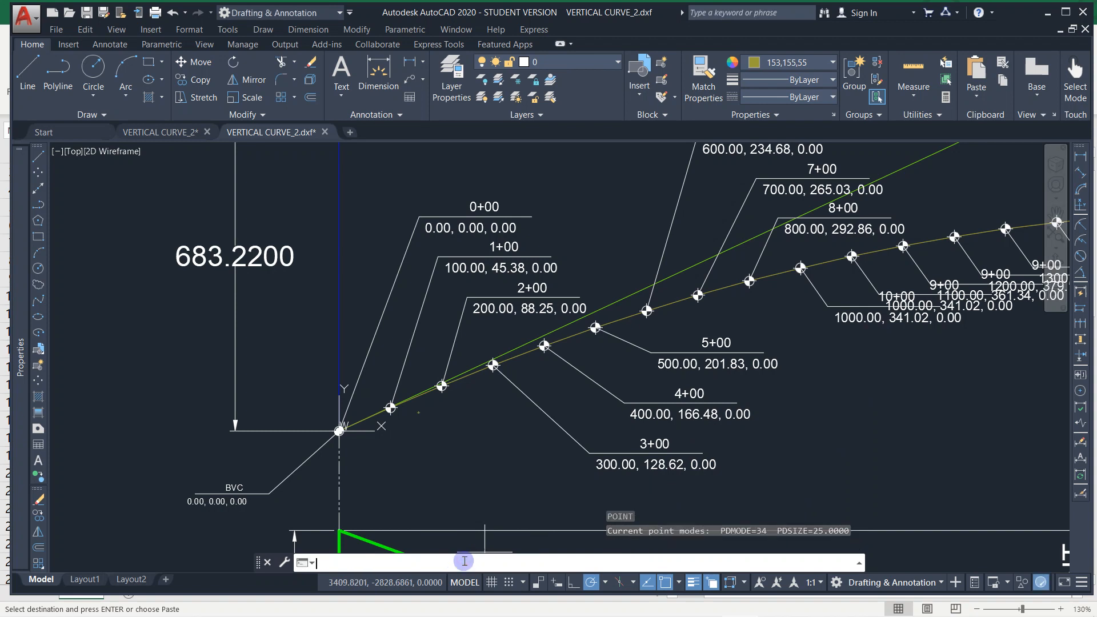
{"action": "key", "text": "Escape"}
{"action": "key", "text": "Escape"}
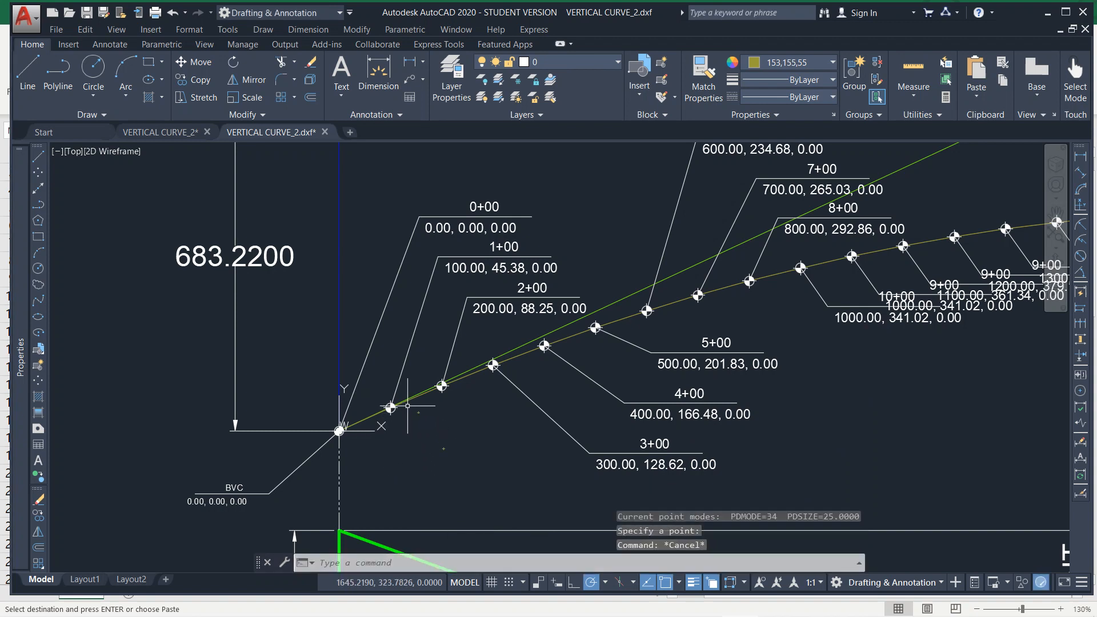
Erase the stray point below the 2+00 station marker.
{"action": "left_click", "coordinate": [428, 432]}
{"action": "mouse_move", "coordinate": [428, 433]}
{"action": "left_mouse_down"}
{"action": "mouse_move", "coordinate": [445, 458]}
{"action": "mouse_move", "coordinate": [431, 446]}
{"action": "mouse_move", "coordinate": [474, 468]}
{"action": "left_mouse_up"}
{"action": "key", "text": "Delete"}
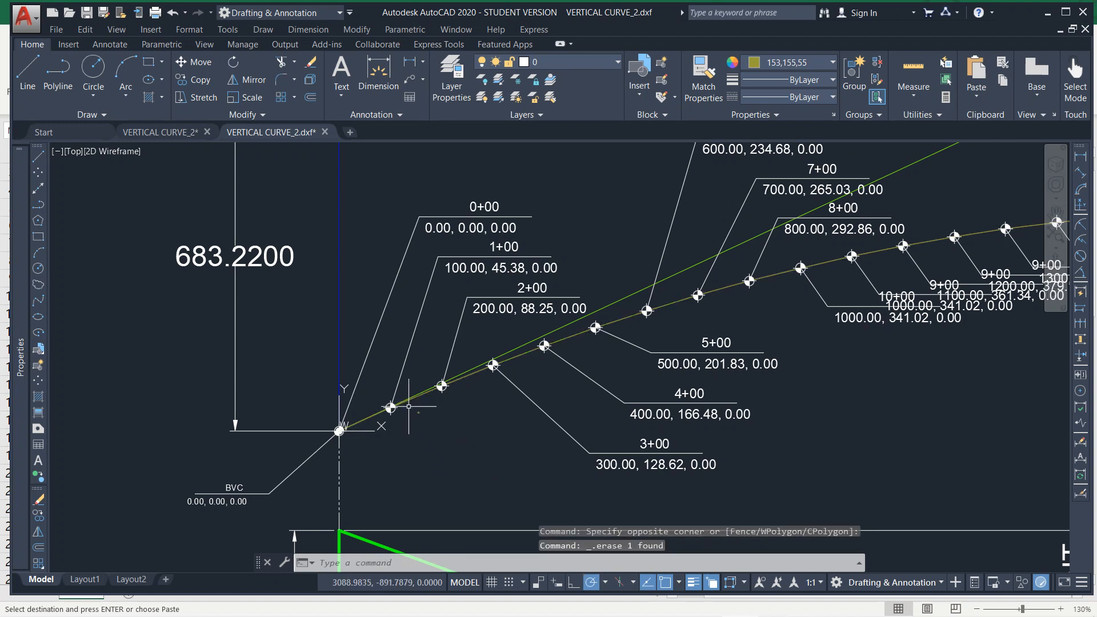
Scale the crest point near the 1+00 marker by a factor of 12 from the BVC origin.
{"action": "left_click_drag", "start_coordinate": [410, 406], "coordinate": [440, 428]}
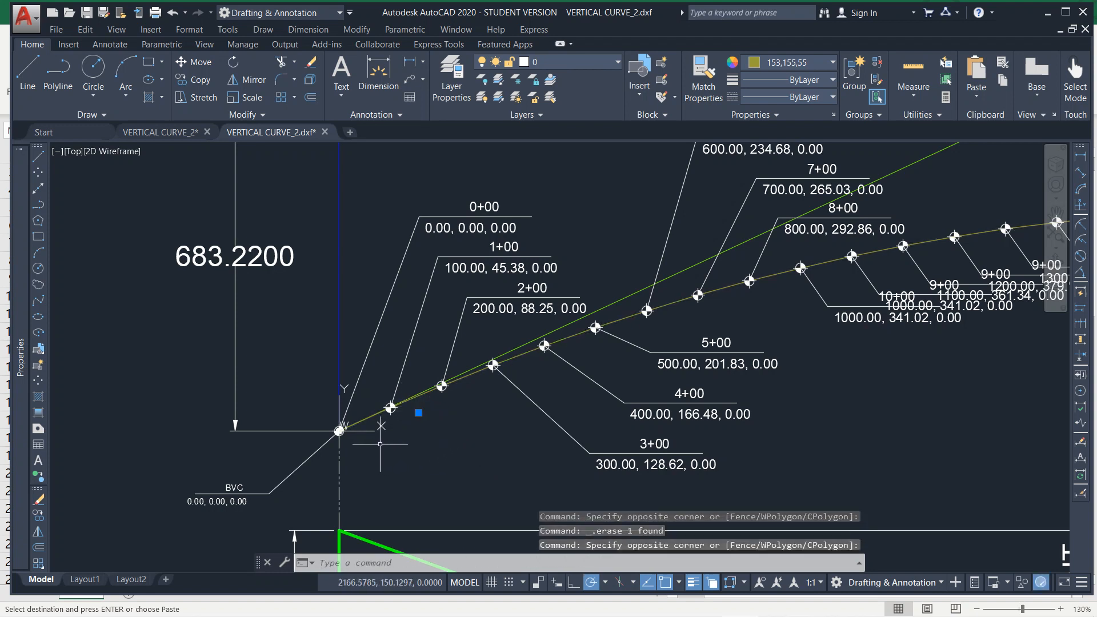
{"action": "type", "text": "sc"}
{"action": "key", "text": "Return"}
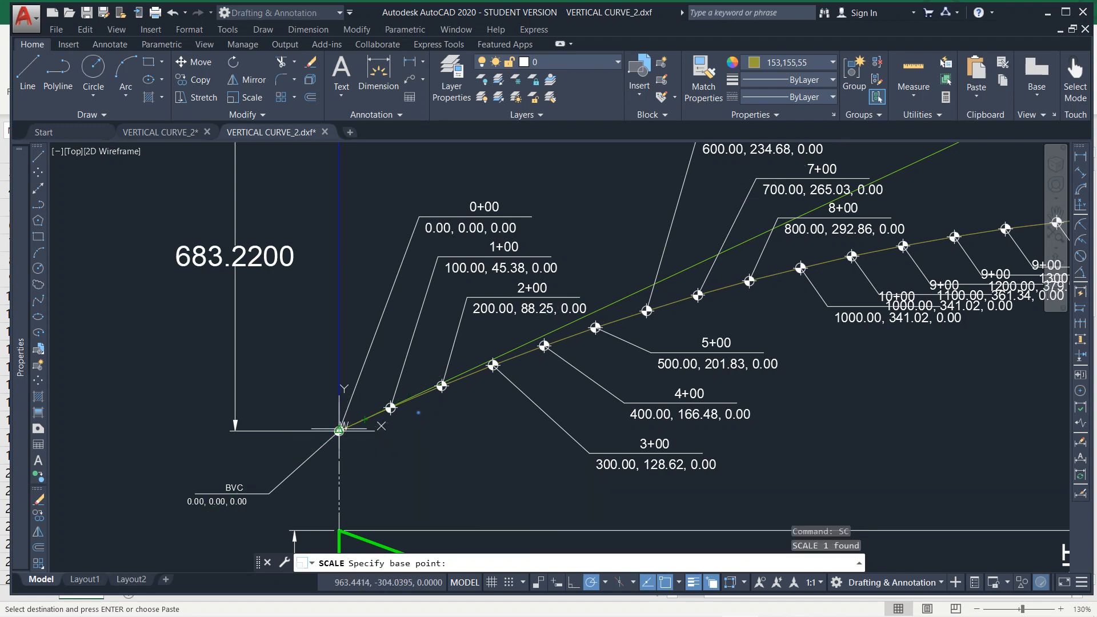
{"action": "scroll", "coordinate": [339, 430], "scroll_direction": "up", "scroll_amount": 5}
{"action": "left_click", "coordinate": [359, 416]}
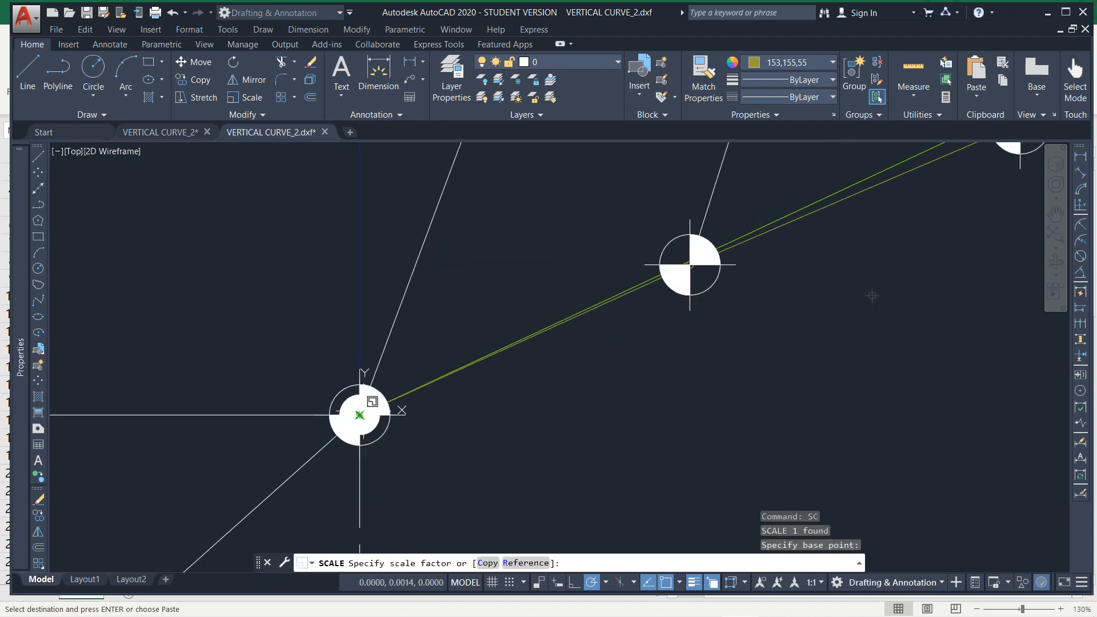
{"action": "scroll", "coordinate": [360, 407], "scroll_direction": "down", "scroll_amount": 3}
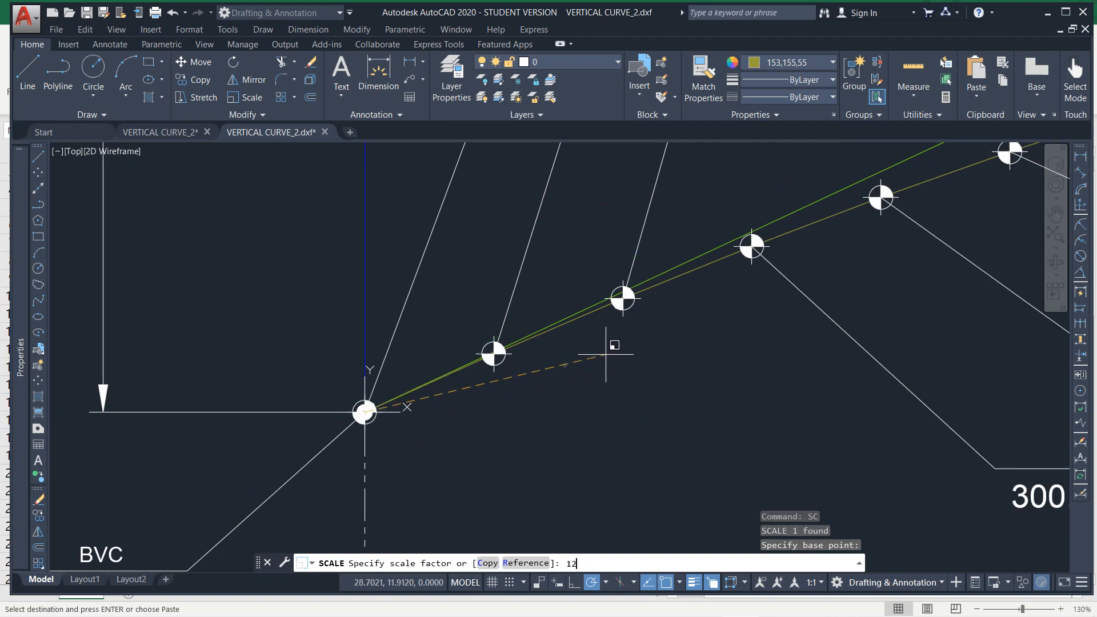
{"action": "type", "text": "12"}
{"action": "key", "text": "Return"}
{"action": "scroll", "coordinate": [743, 343], "scroll_direction": "down", "scroll_amount": 5}
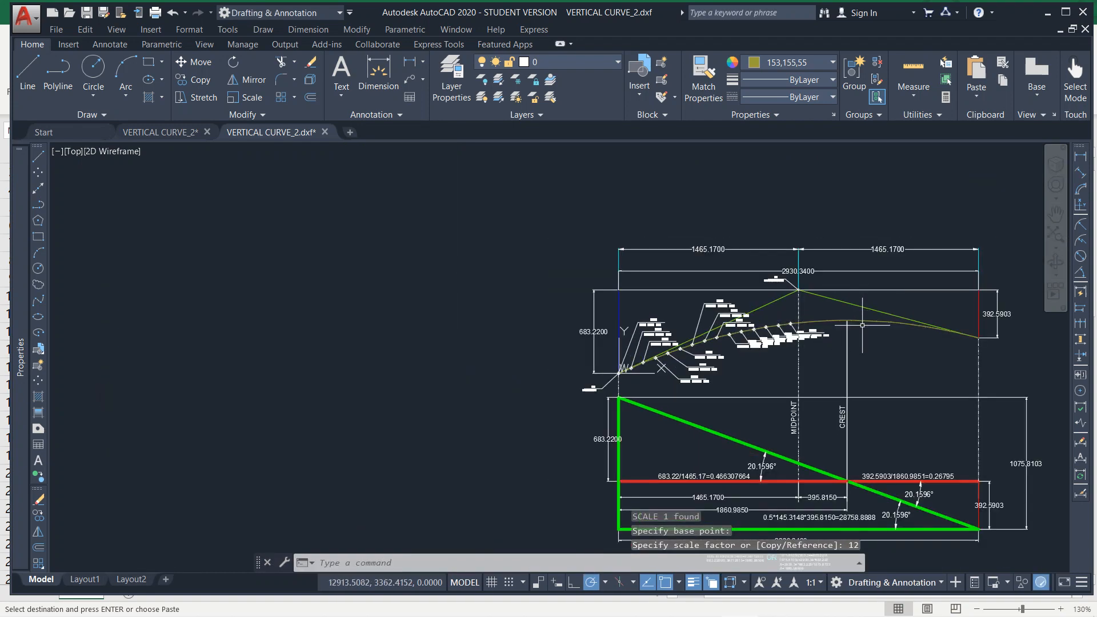
Examine the scaled point's position relative to the crest line, and select the vertical curve there to check its vertices around the crest.
{"action": "scroll", "coordinate": [862, 325], "scroll_direction": "up", "scroll_amount": 8}
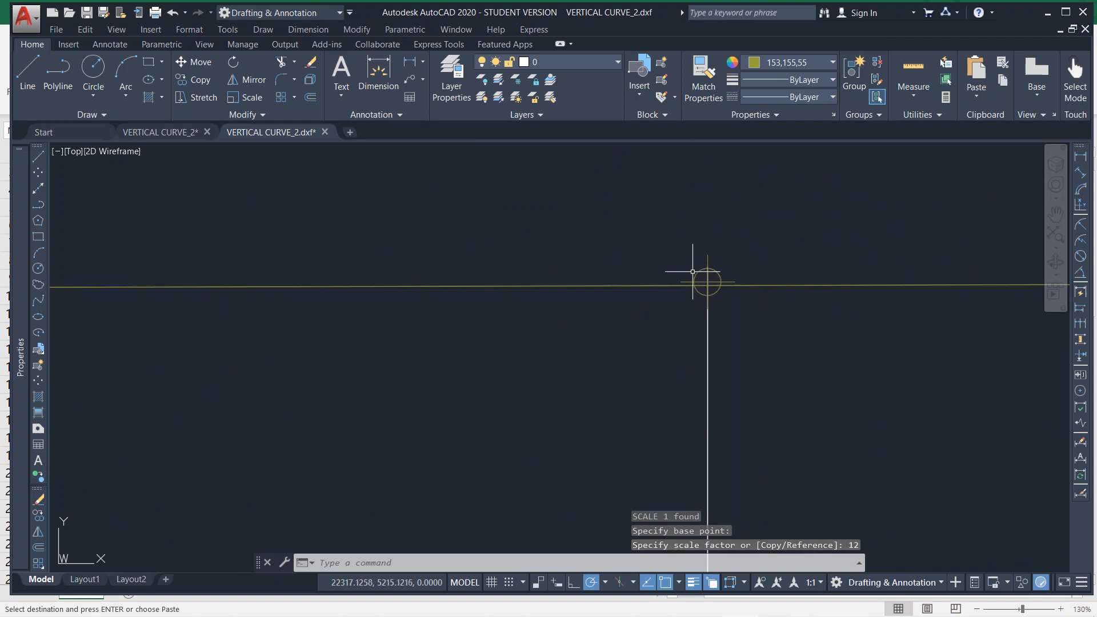
{"action": "scroll", "coordinate": [719, 264], "scroll_direction": "up", "scroll_amount": 8}
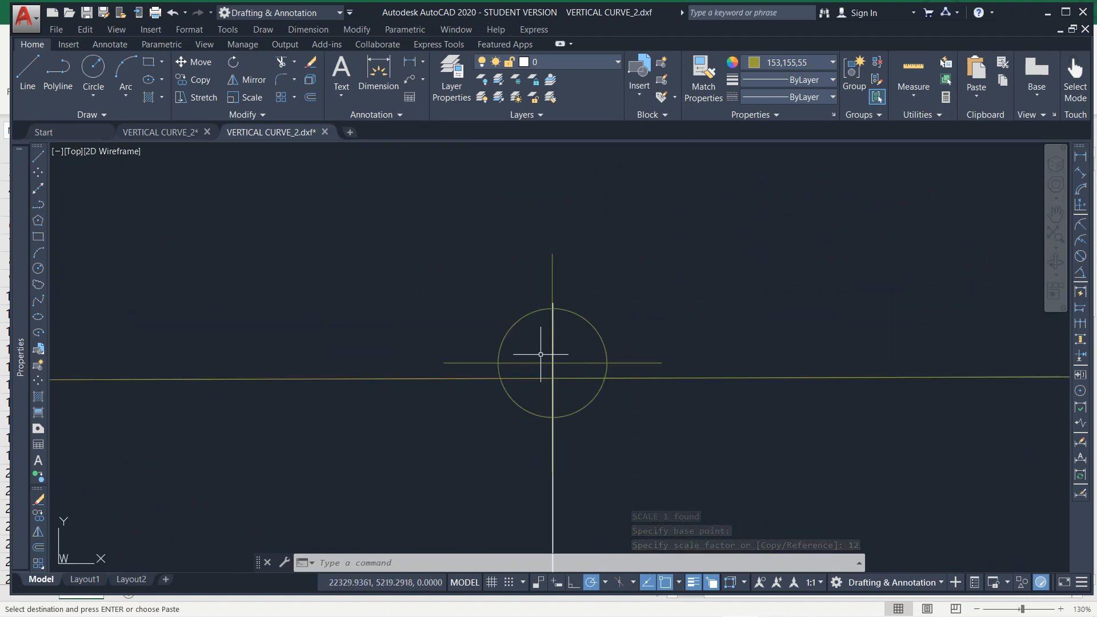
{"action": "key", "text": "Escape"}
{"action": "key", "text": "Escape"}
{"action": "scroll", "coordinate": [616, 357], "scroll_direction": "down", "scroll_amount": 6}
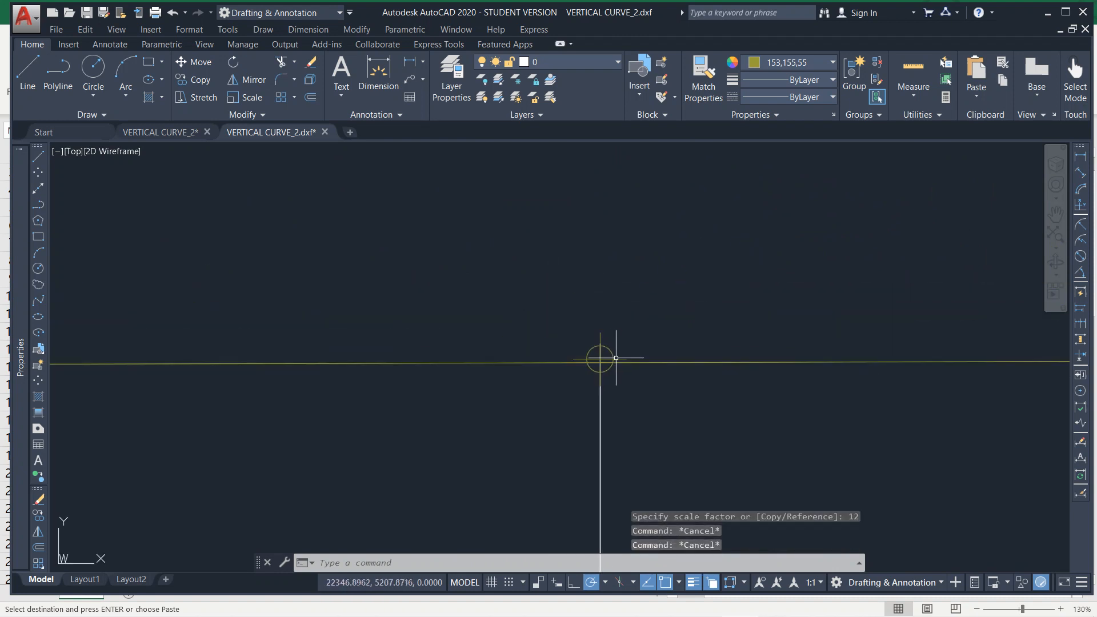
{"action": "left_click", "coordinate": [702, 360]}
{"action": "left_click", "coordinate": [690, 374]}
{"action": "scroll", "coordinate": [679, 374], "scroll_direction": "down", "scroll_amount": 2}
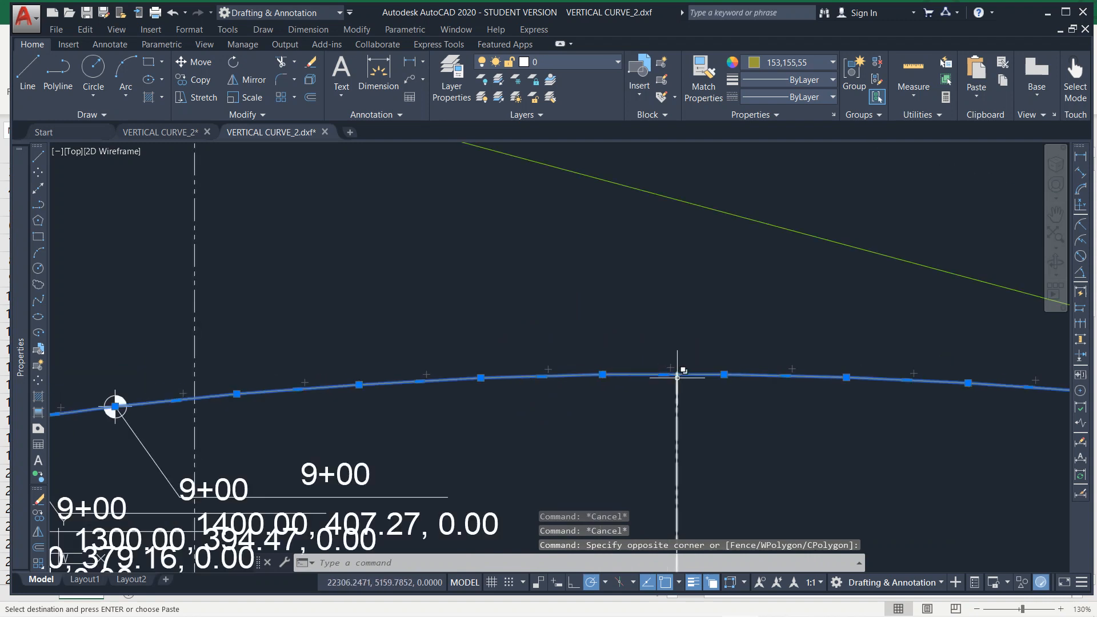
Examine how the scaled crest point sits relative to the vertical curve and the crest line's upper end, and clear the curve selection.
{"action": "scroll", "coordinate": [668, 374], "scroll_direction": "up", "scroll_amount": 2}
{"action": "scroll", "coordinate": [690, 376], "scroll_direction": "up", "scroll_amount": 4}
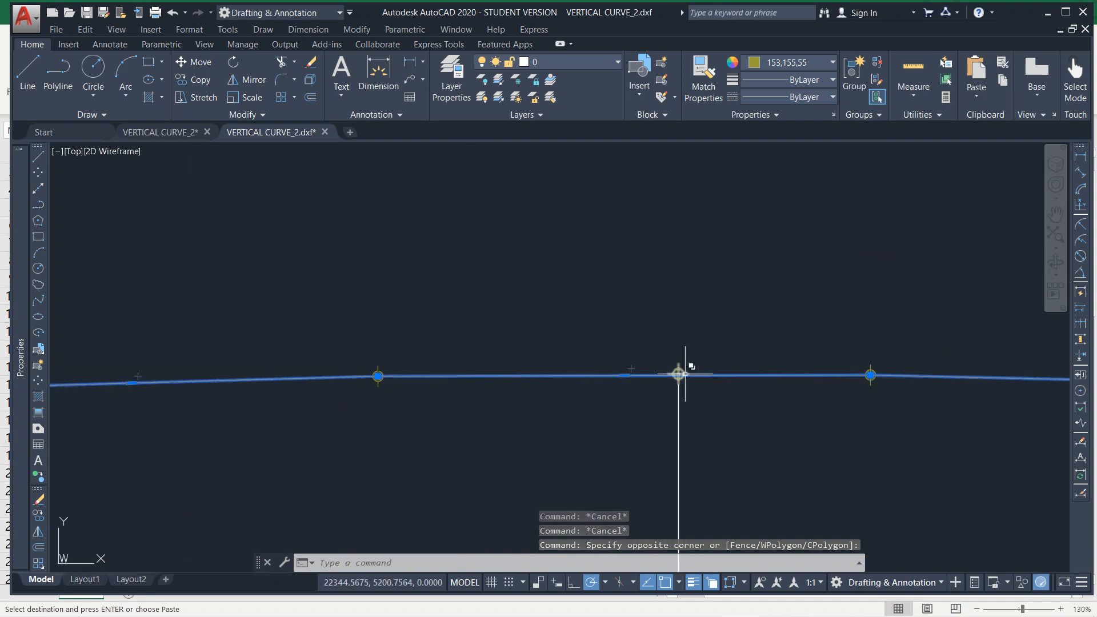
{"action": "scroll", "coordinate": [679, 373], "scroll_direction": "down", "scroll_amount": 3}
{"action": "scroll", "coordinate": [685, 374], "scroll_direction": "up", "scroll_amount": 5}
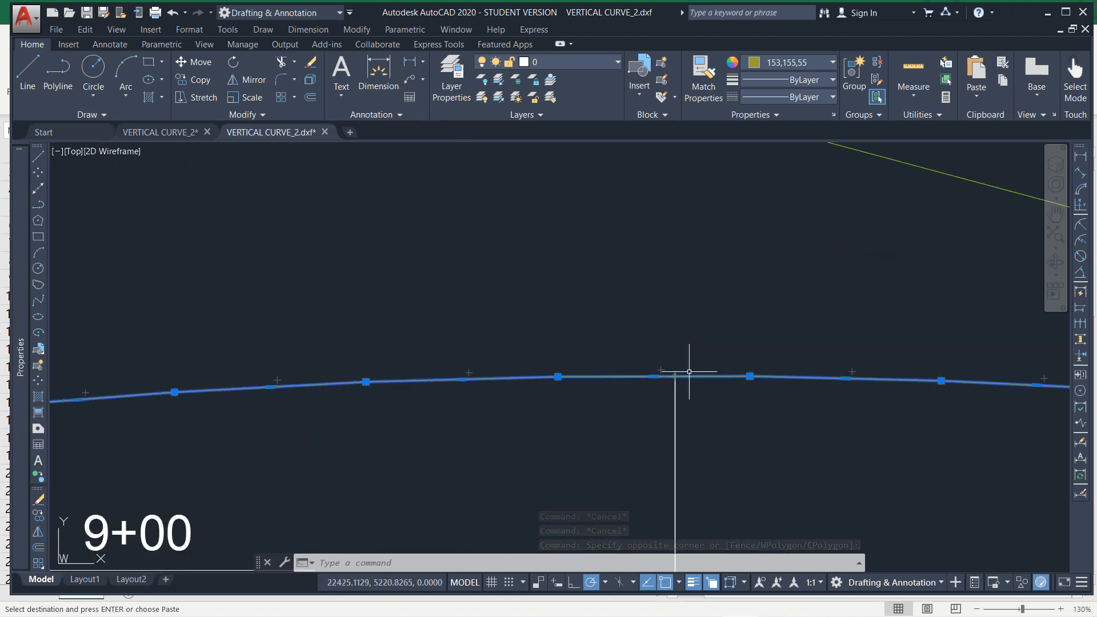
{"action": "scroll", "coordinate": [597, 413], "scroll_direction": "up", "scroll_amount": 2}
{"action": "scroll", "coordinate": [596, 415], "scroll_direction": "up", "scroll_amount": 5}
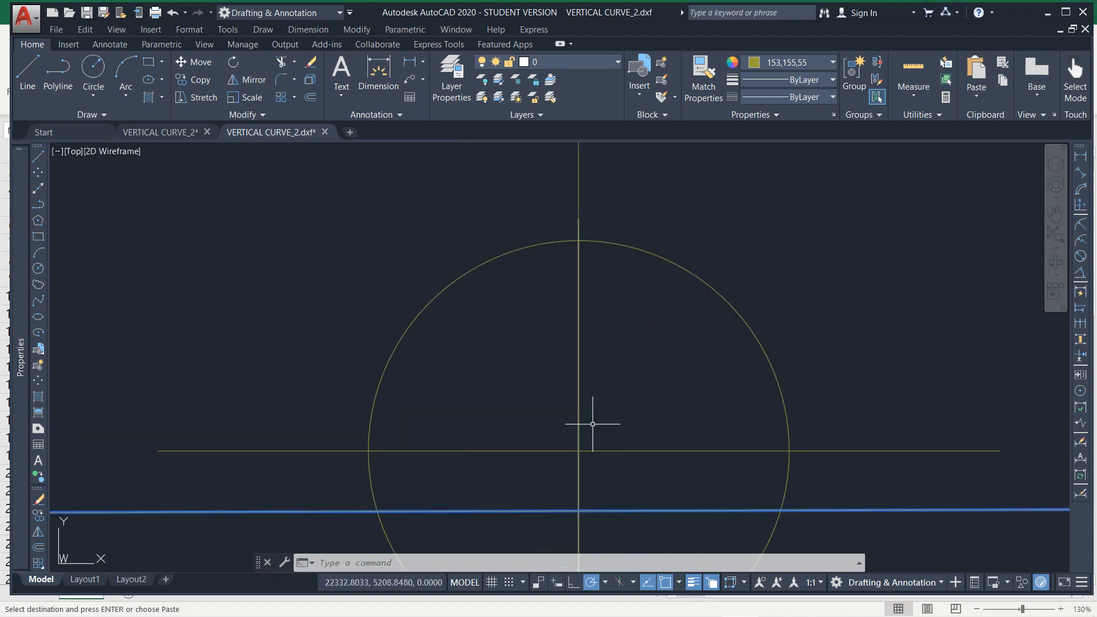
{"action": "scroll", "coordinate": [592, 421], "scroll_direction": "down", "scroll_amount": 5}
{"action": "key", "text": "Escape"}
{"action": "key", "text": "Escape"}
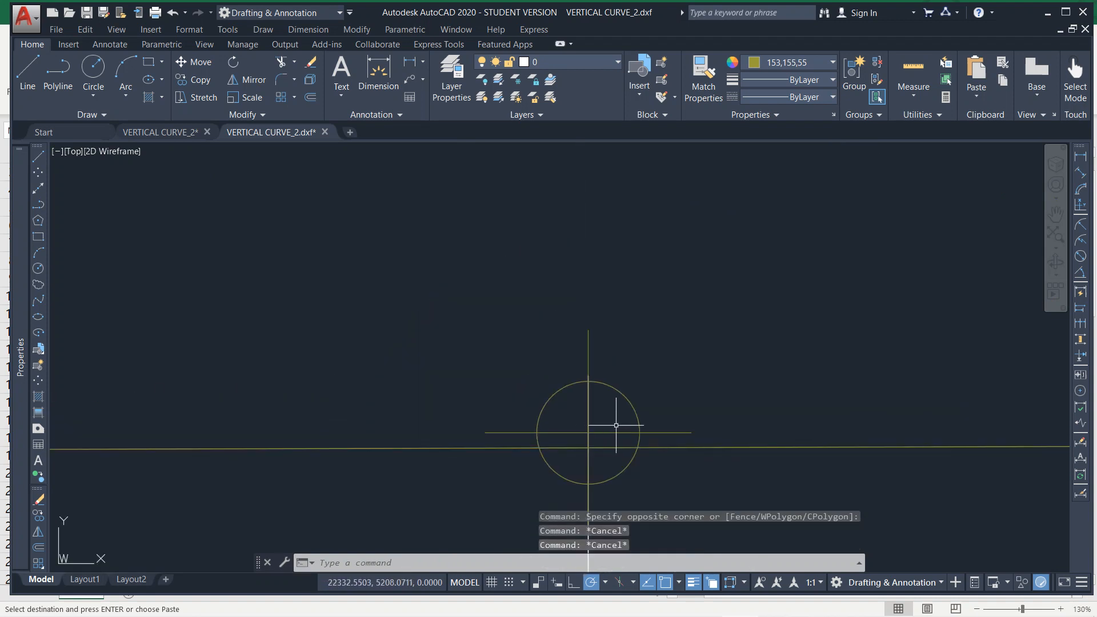
{"action": "scroll", "coordinate": [620, 404], "scroll_direction": "down", "scroll_amount": 2}
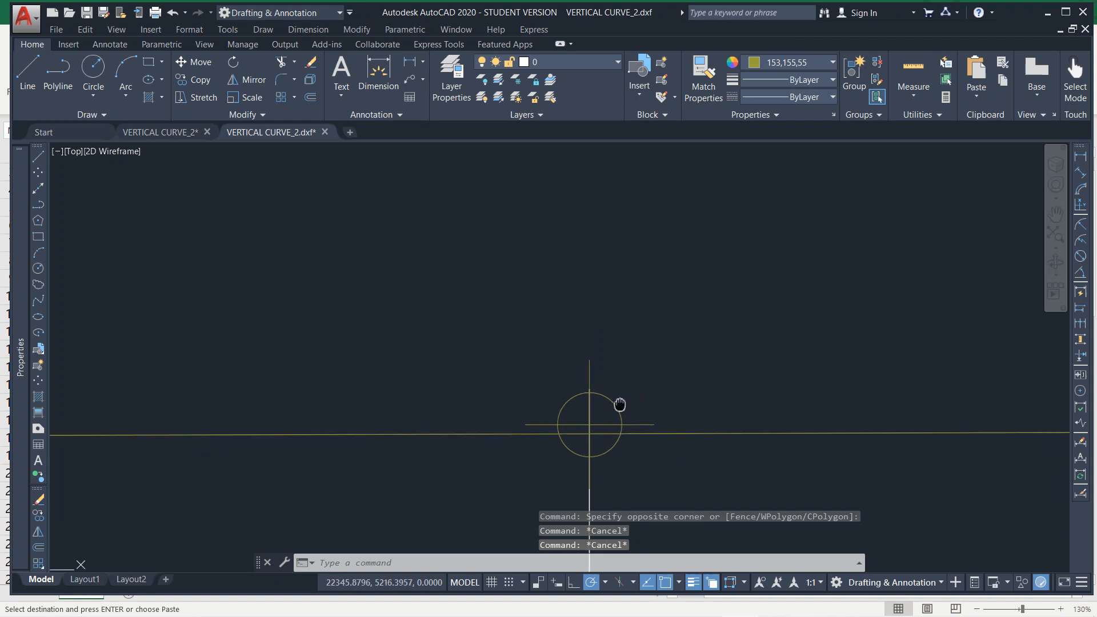
{"action": "middle_click_drag", "start_coordinate": [620, 404], "coordinate": [553, 414]}
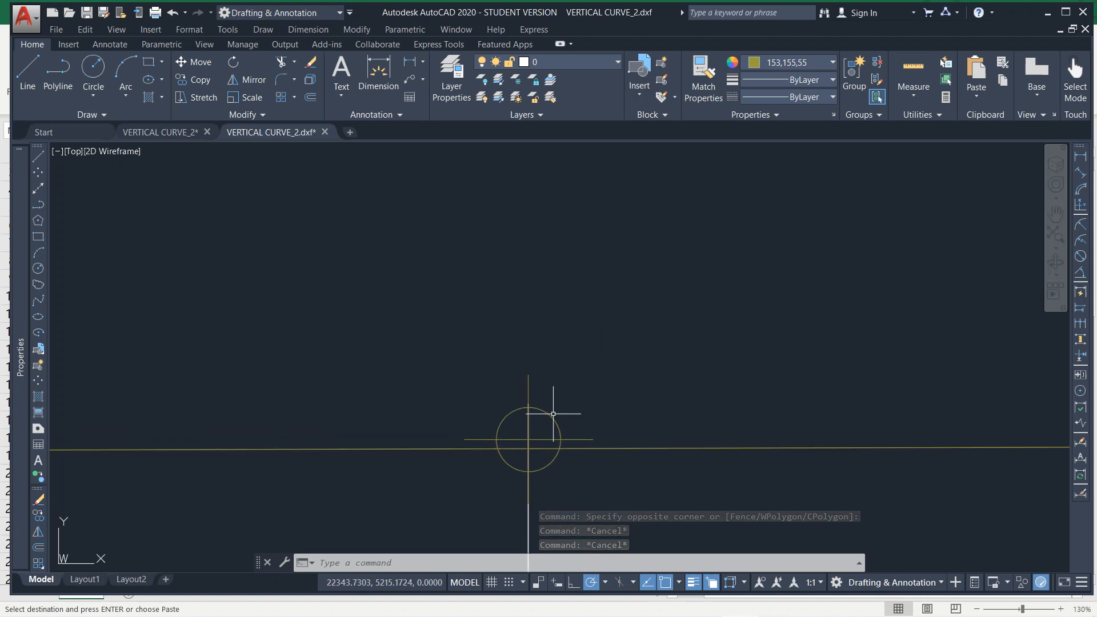
{"action": "type", "text": "B"}
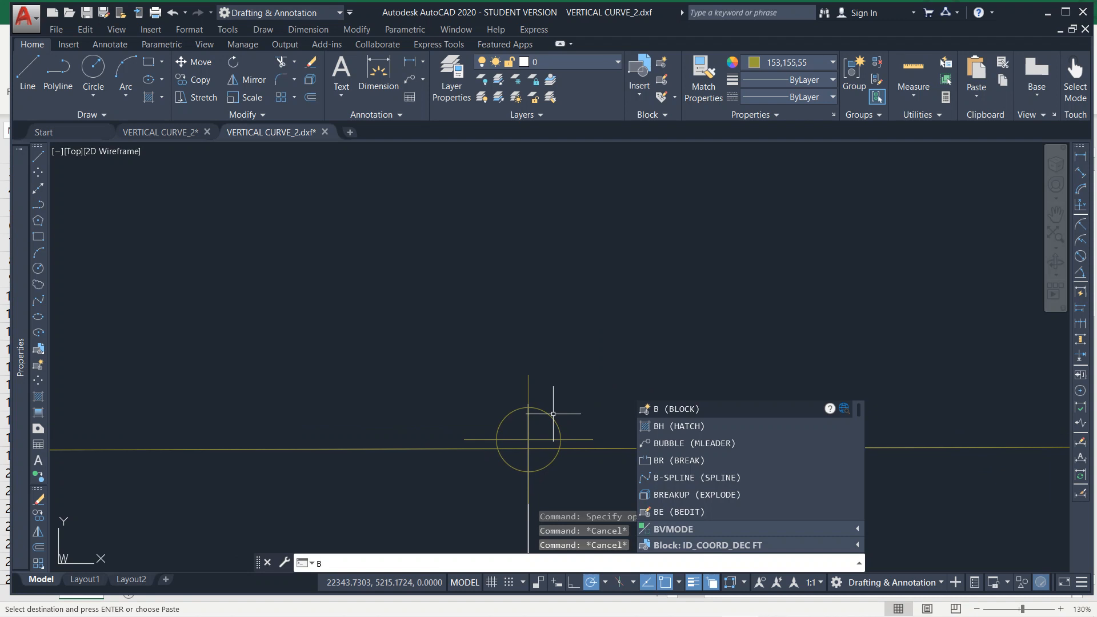
{"action": "key", "text": "Return"}
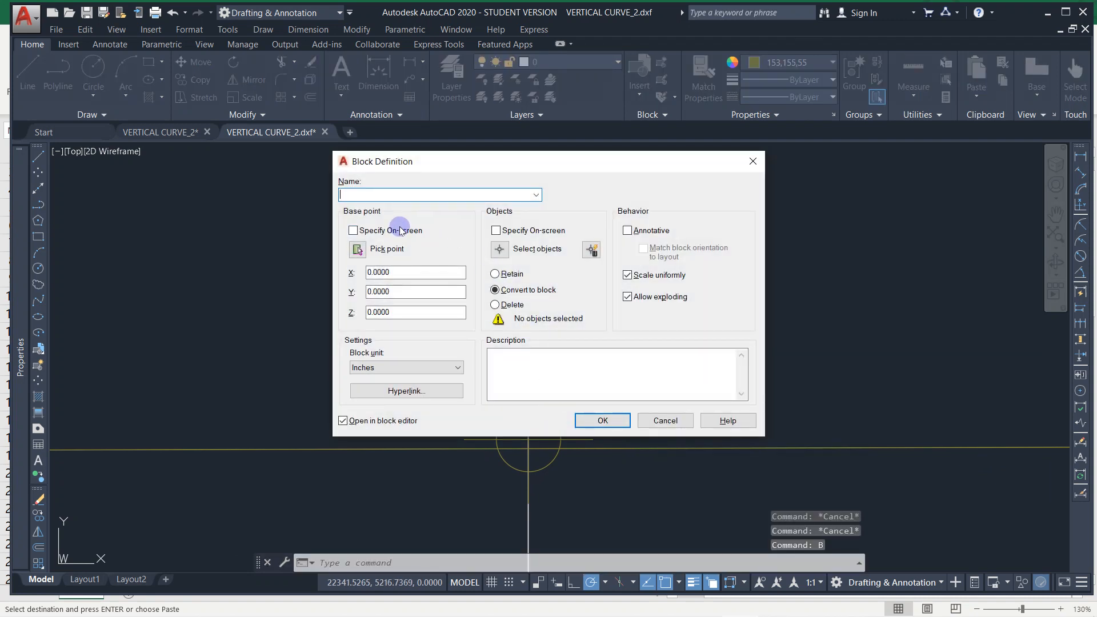
{"action": "left_click", "coordinate": [535, 195]}
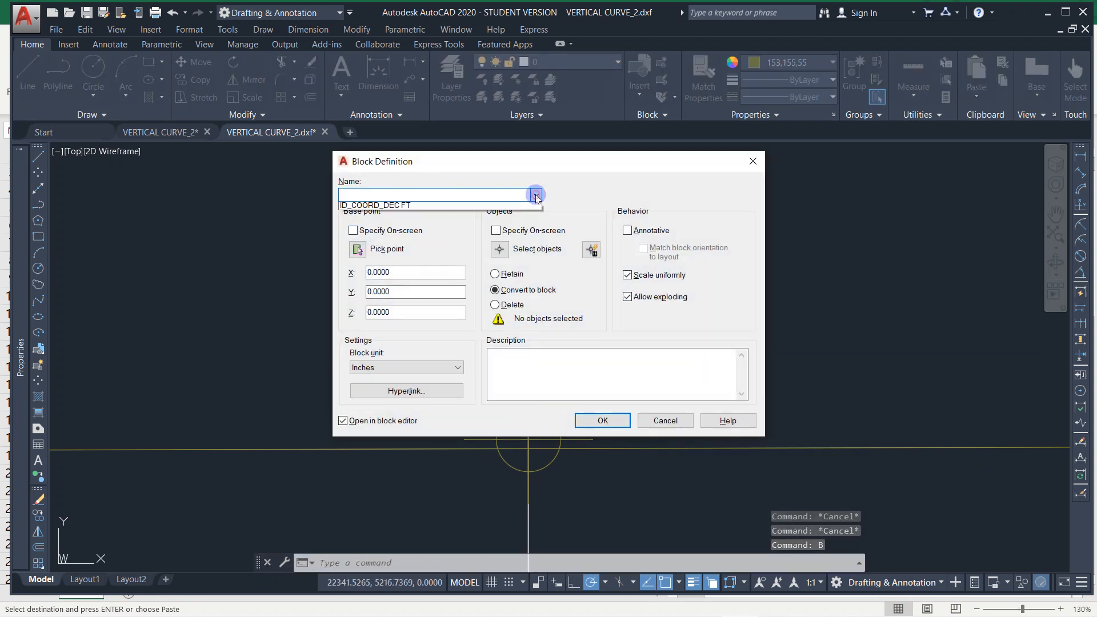
{"action": "left_click", "coordinate": [483, 207]}
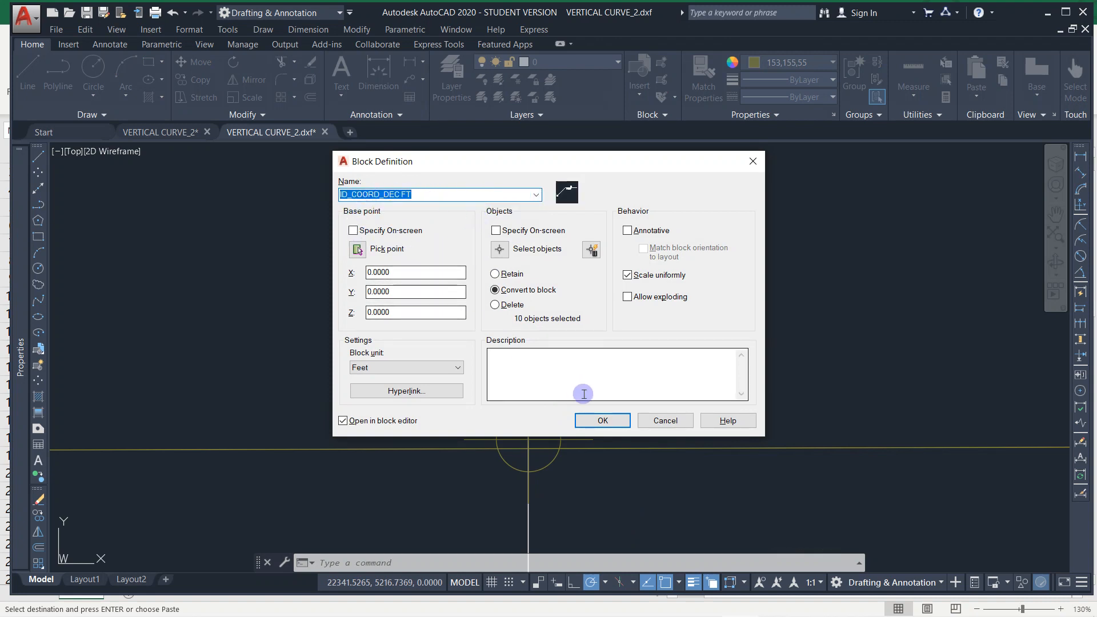
{"action": "left_click", "coordinate": [594, 421]}
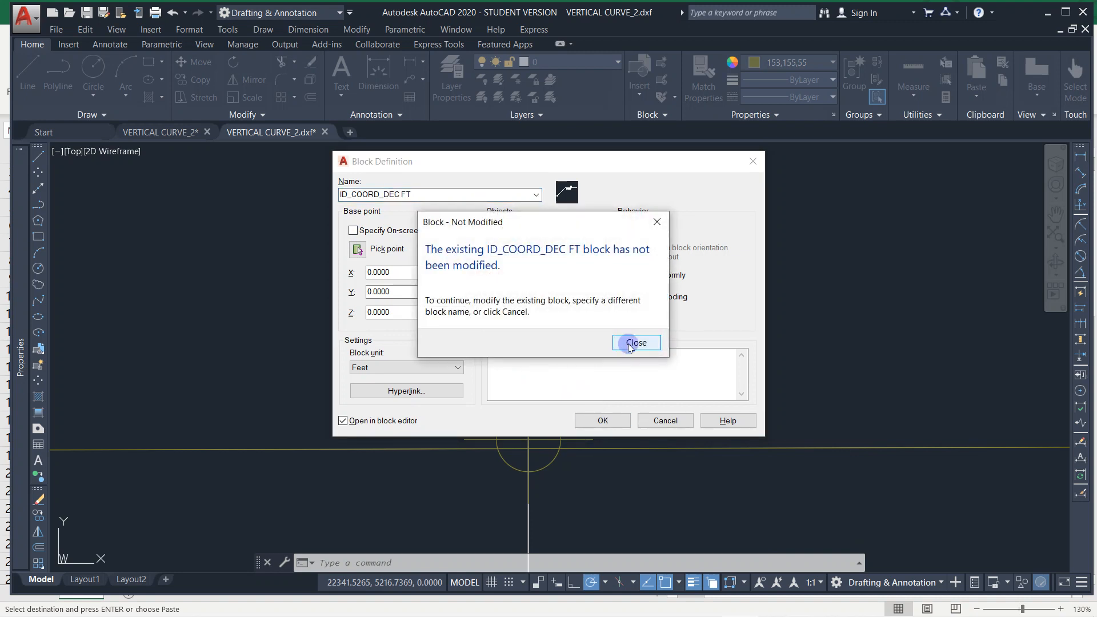
{"action": "left_click", "coordinate": [629, 344]}
{"action": "left_click", "coordinate": [602, 421]}
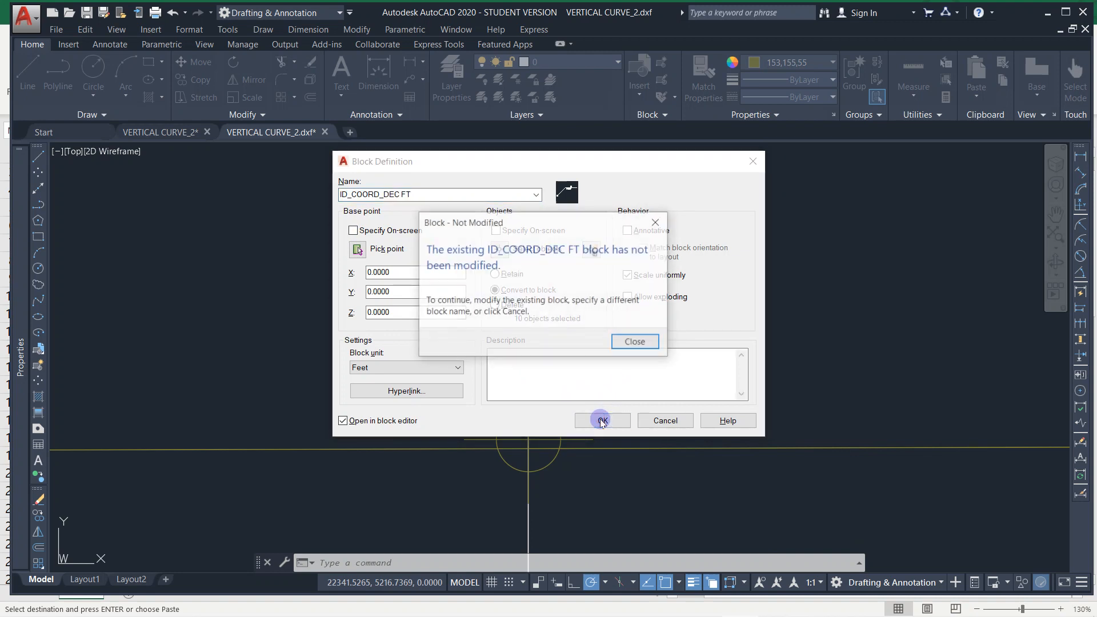
{"action": "left_click", "coordinate": [637, 343]}
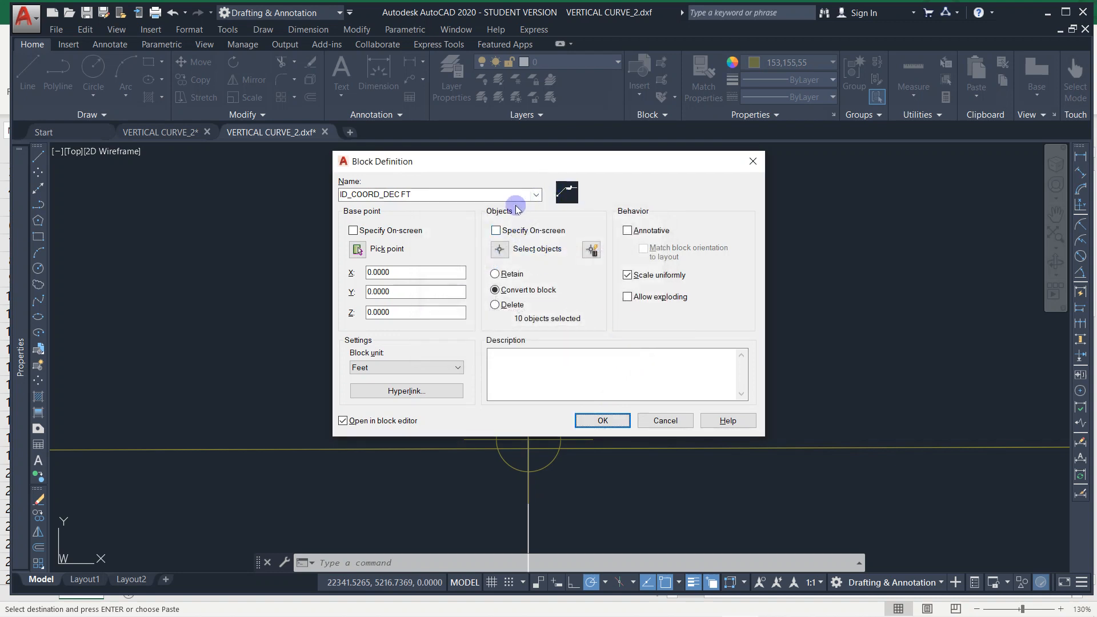
{"action": "key", "text": "Escape"}
Insert the ID_COORD_DEC FT block at the crest point, accepting the default attribute values.
{"action": "type", "text": "i"}
{"action": "key", "text": "Return"}
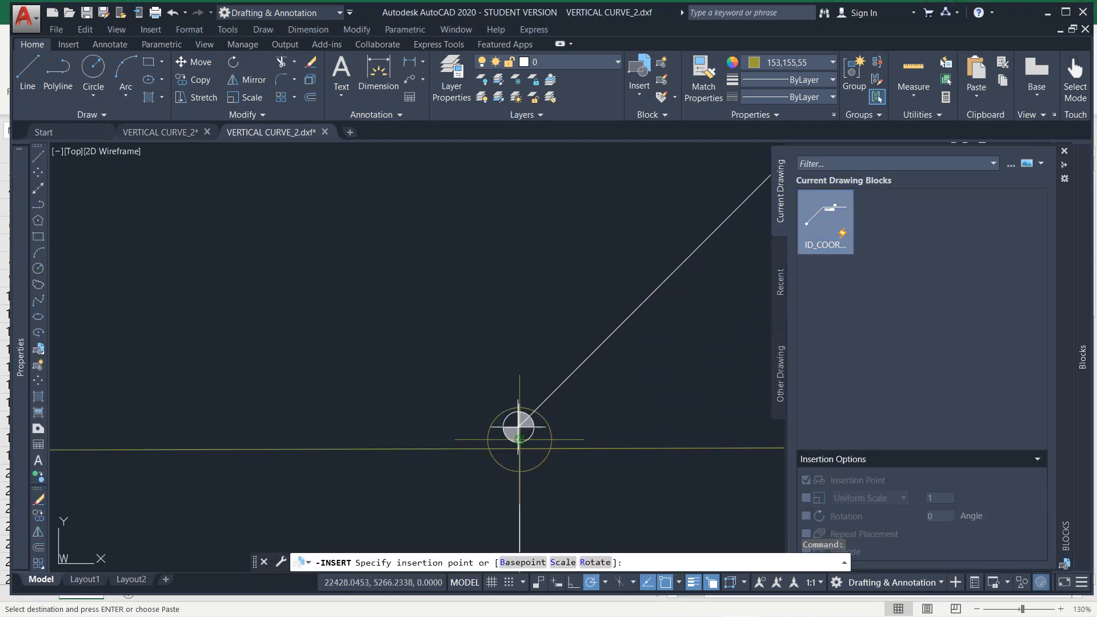
{"action": "left_click", "coordinate": [519, 439]}
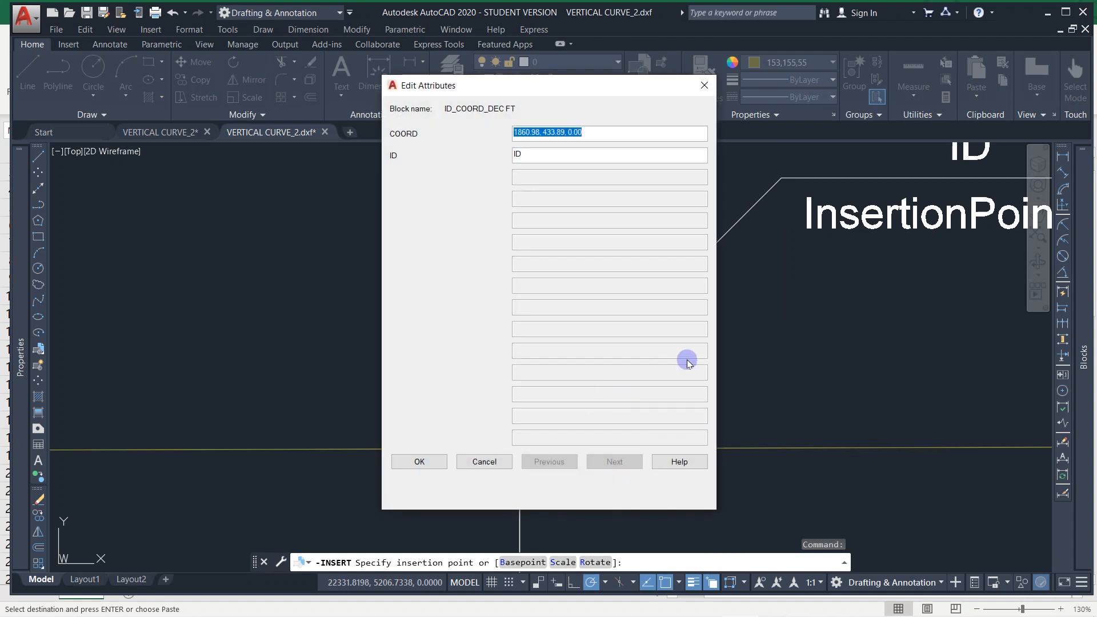
{"action": "left_click", "coordinate": [420, 461]}
Set the ID attribute of the coordinate label at the crest to CREST POINT.
{"action": "scroll", "coordinate": [695, 383], "scroll_direction": "down", "scroll_amount": 5}
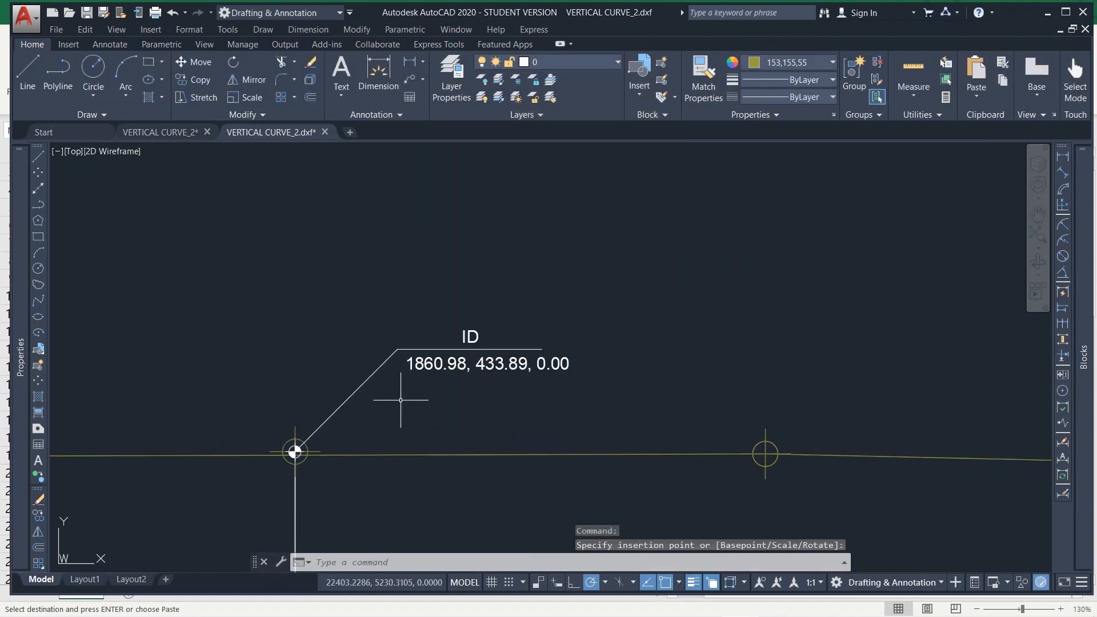
{"action": "double_click", "coordinate": [468, 337]}
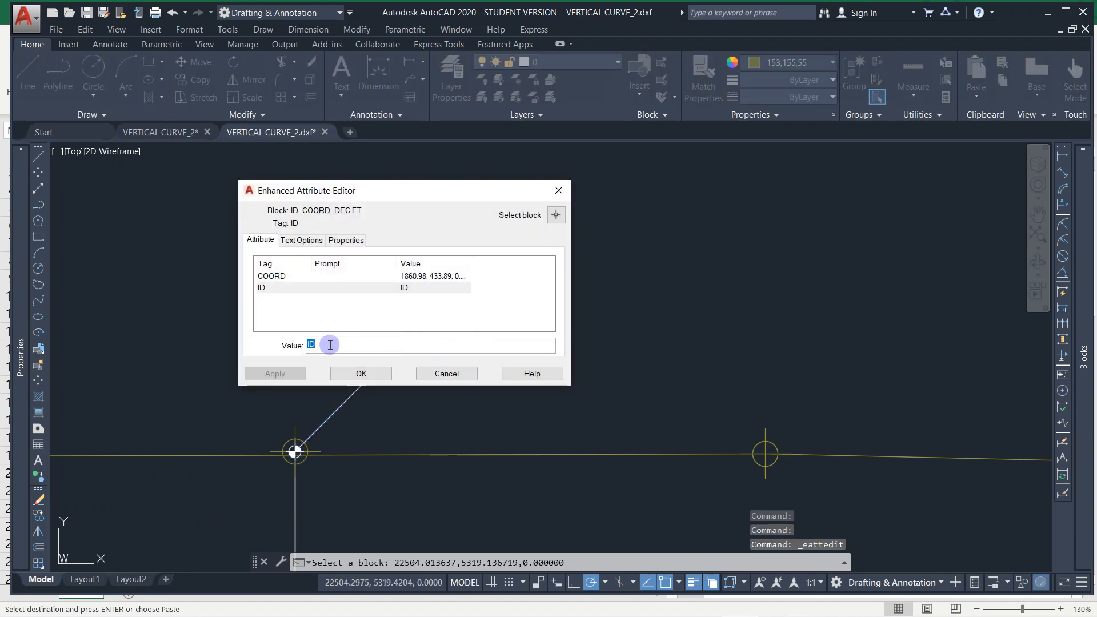
{"action": "right_click", "coordinate": [330, 345]}
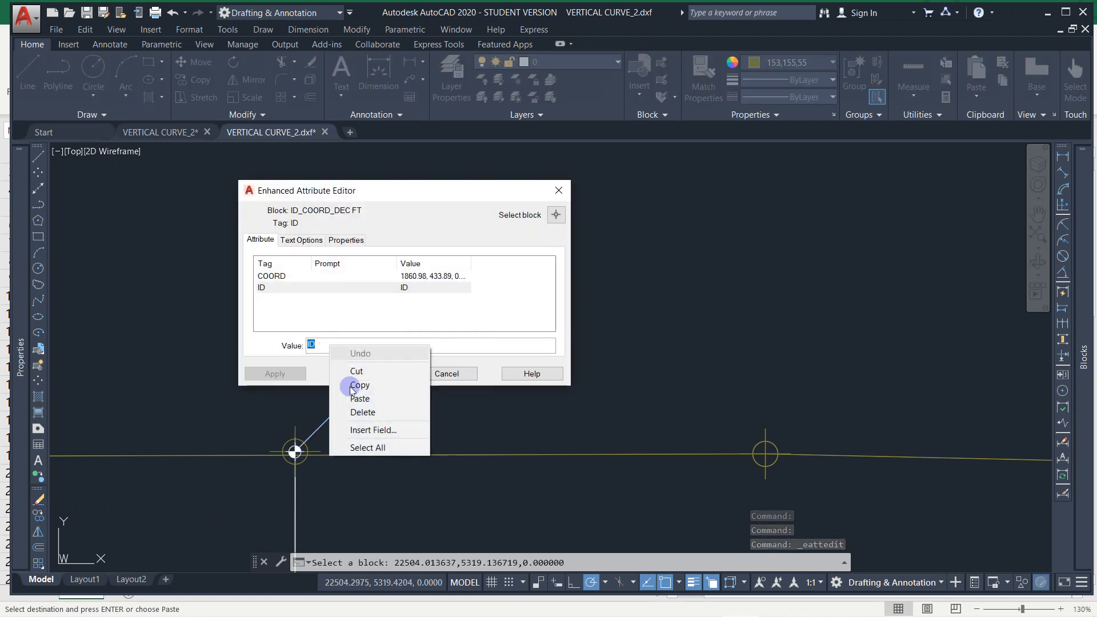
{"action": "left_click", "coordinate": [323, 341]}
{"action": "left_click_drag", "start_coordinate": [323, 341], "coordinate": [293, 352]}
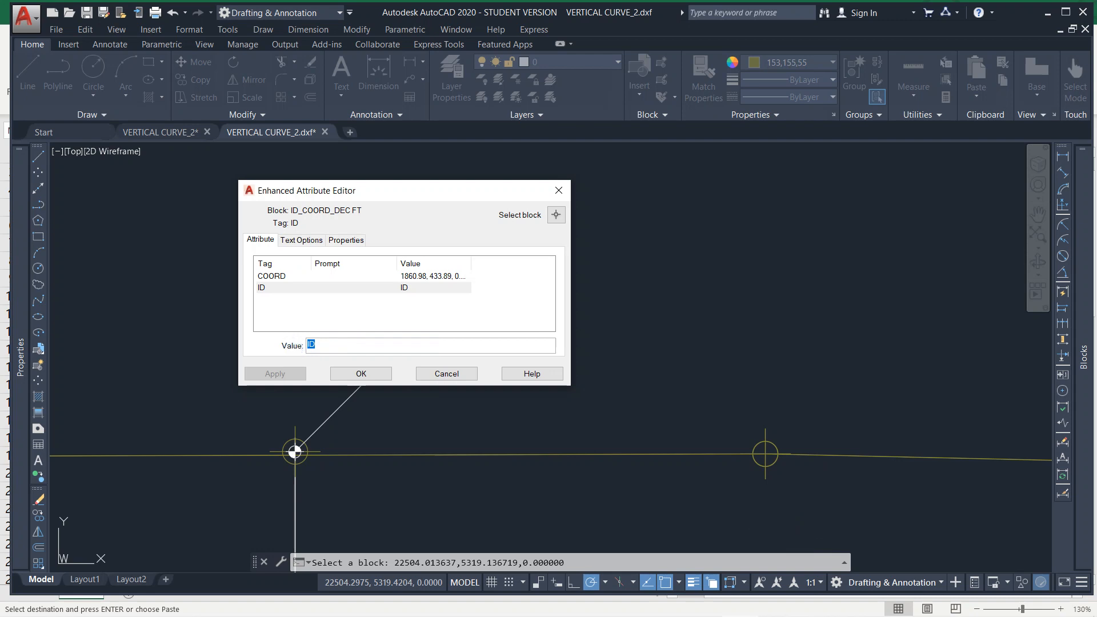
{"action": "type", "text": "cres"}
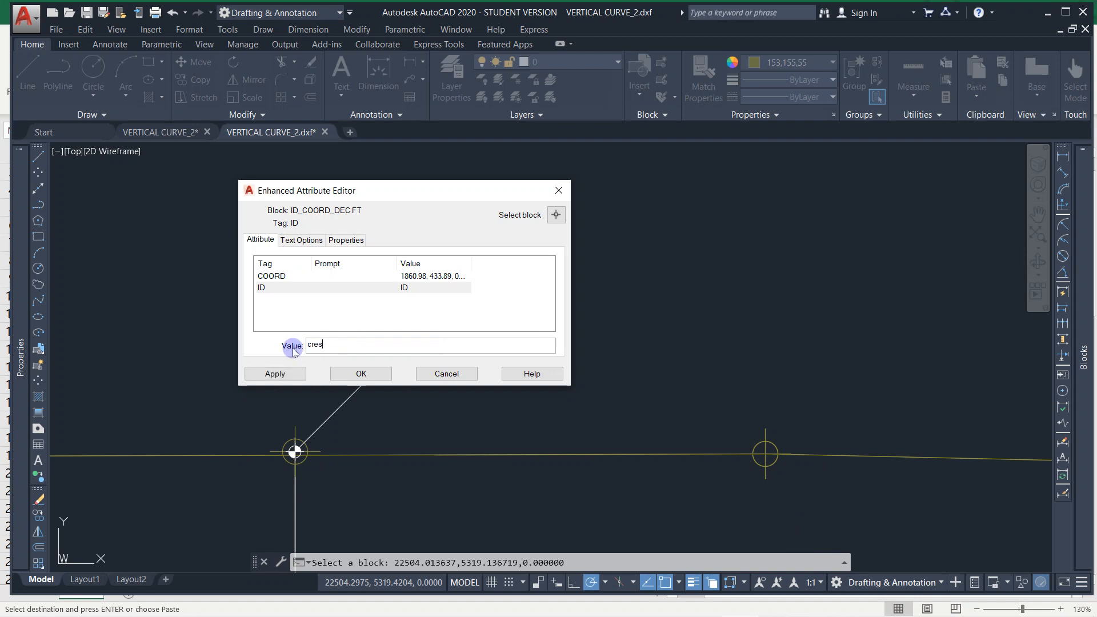
{"action": "key", "text": "BackSpace"}
{"action": "type", "text": "CR"}
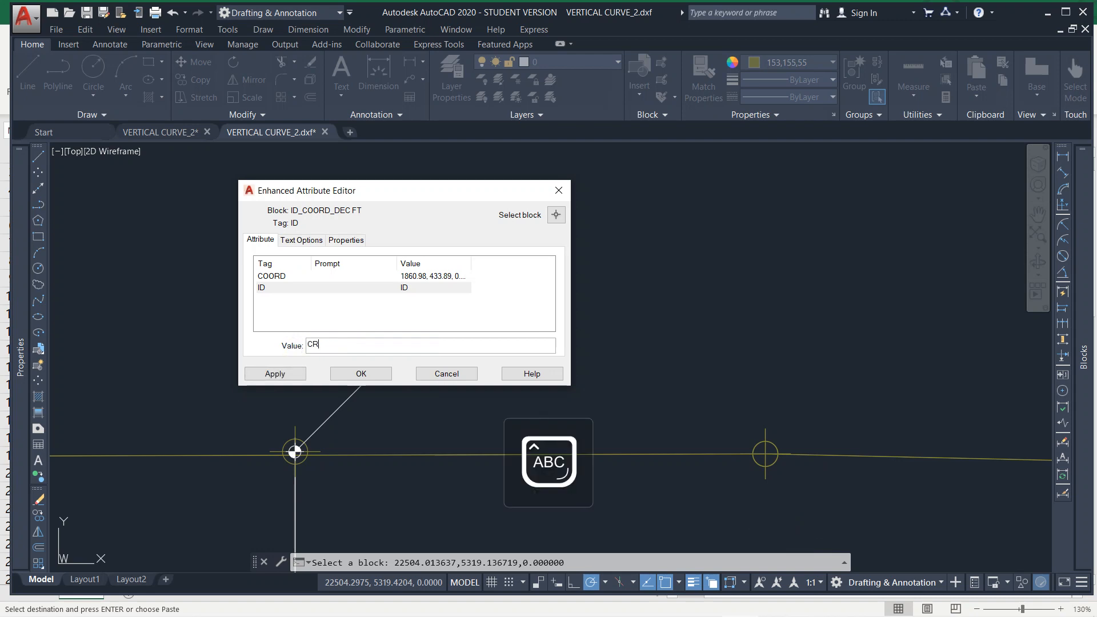
{"action": "type", "text": "EST POINT"}
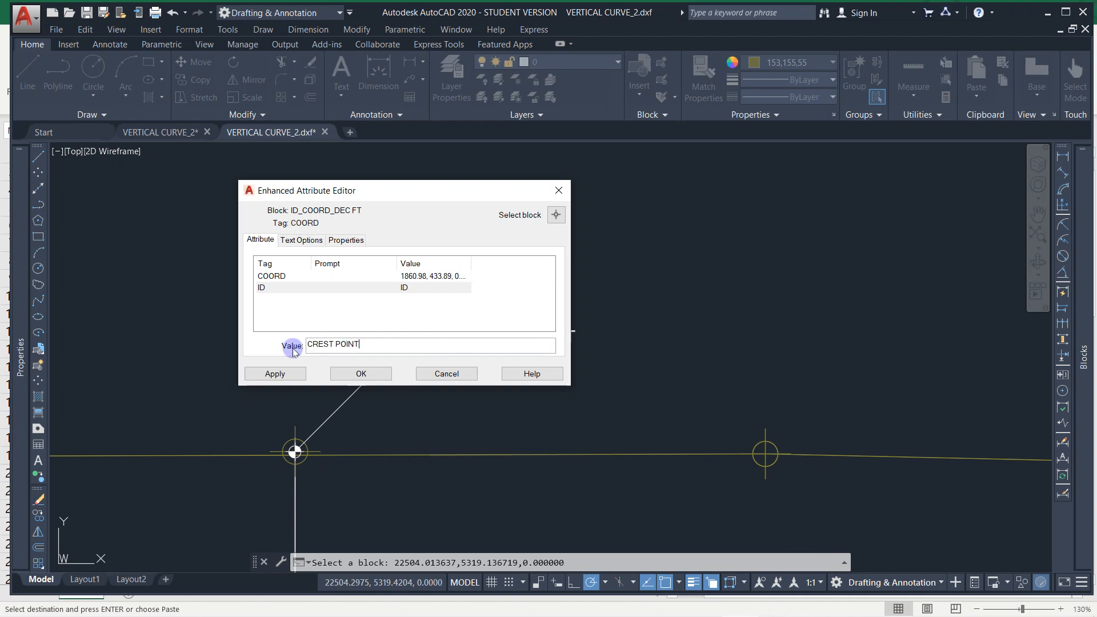
{"action": "key", "text": "Return"}
{"action": "left_click", "coordinate": [647, 350]}
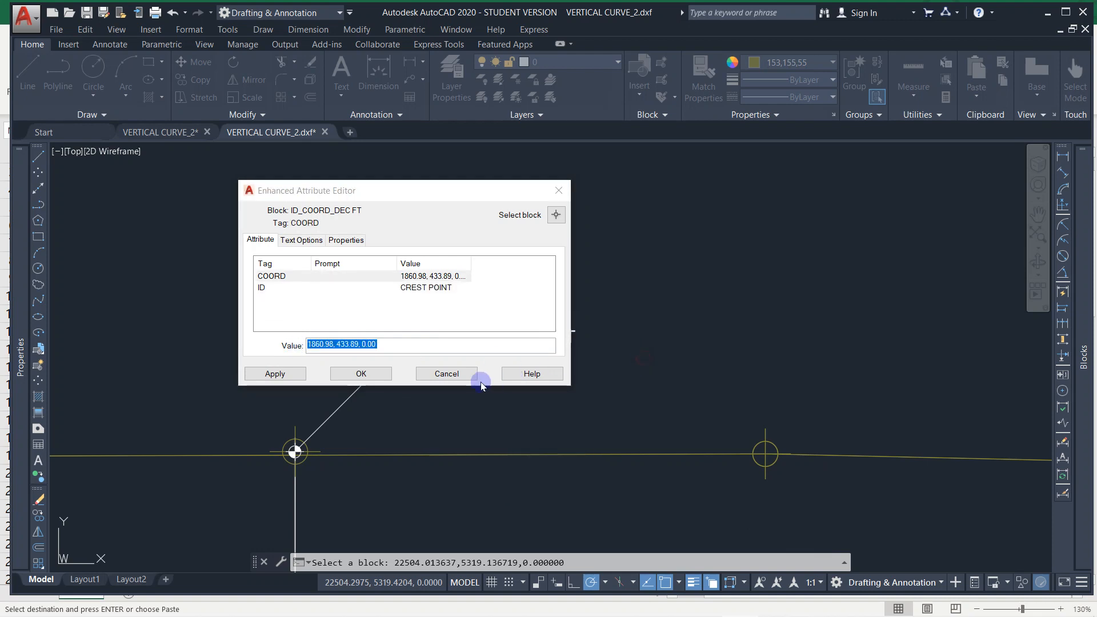
{"action": "left_click", "coordinate": [361, 374]}
Scale the crest point's coordinate label by a factor of 12 from the upper end of the crest line.
{"action": "scroll", "coordinate": [490, 358], "scroll_direction": "down", "scroll_amount": 3}
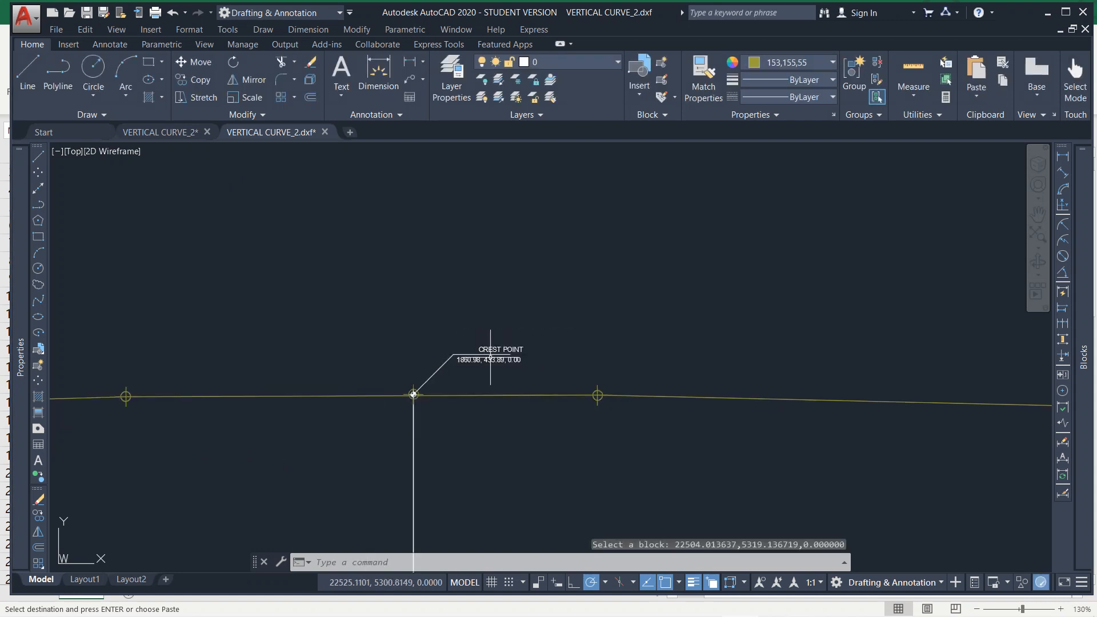
{"action": "scroll", "coordinate": [489, 355], "scroll_direction": "up", "scroll_amount": 1}
{"action": "scroll", "coordinate": [485, 346], "scroll_direction": "down", "scroll_amount": 2}
{"action": "left_click", "coordinate": [474, 364]}
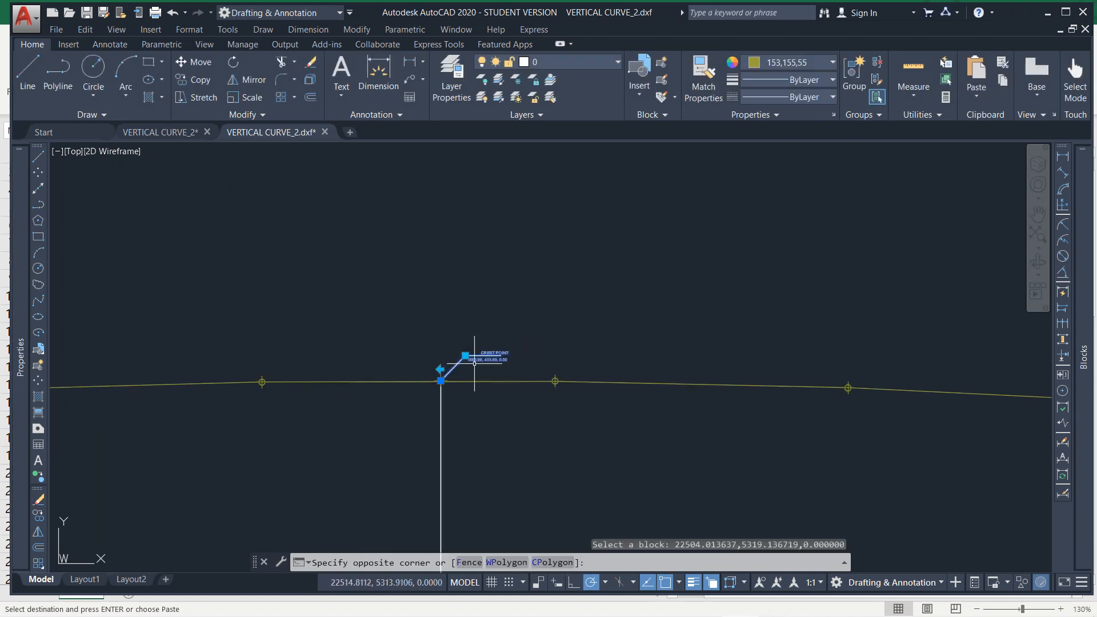
{"action": "left_click", "coordinate": [461, 368]}
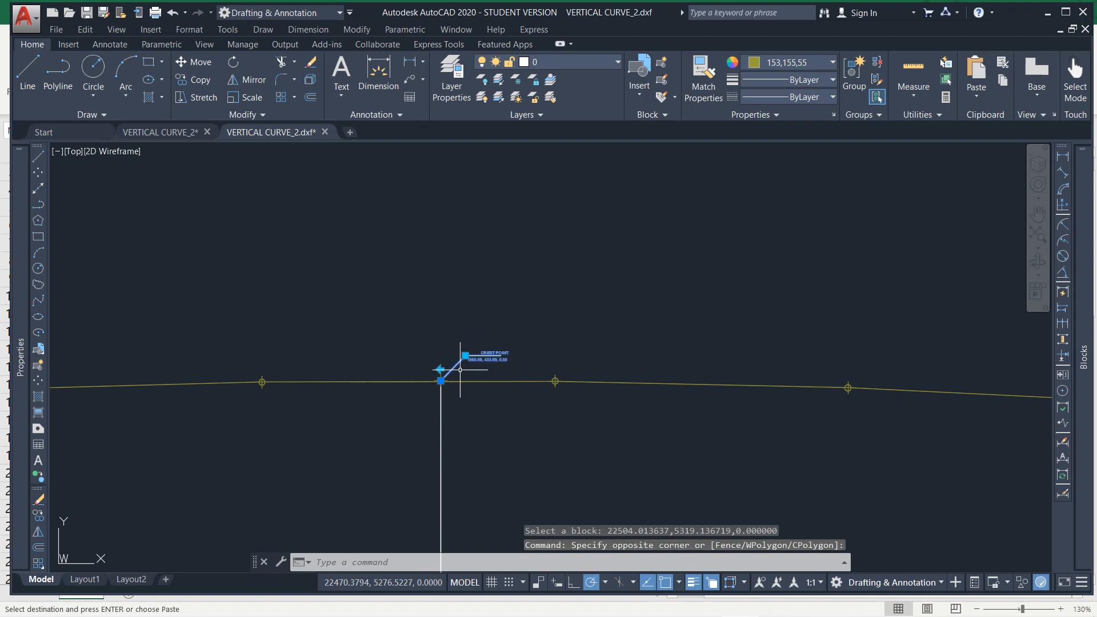
{"action": "type", "text": "sc"}
{"action": "key", "text": "Return"}
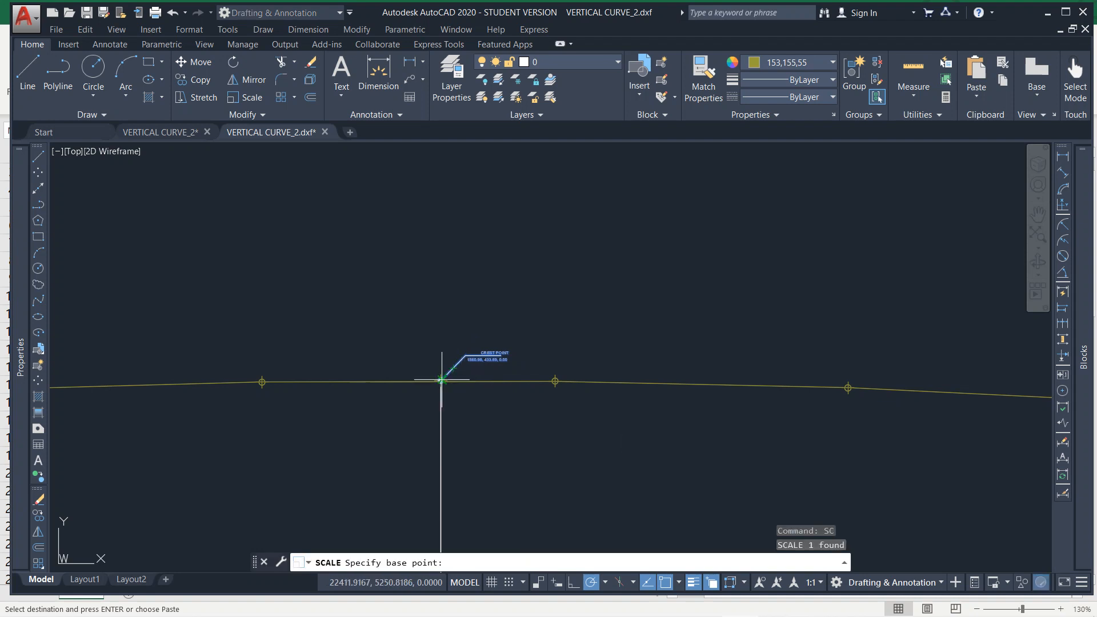
{"action": "left_click", "coordinate": [441, 380]}
{"action": "type", "text": "12"}
{"action": "key", "text": "Return"}
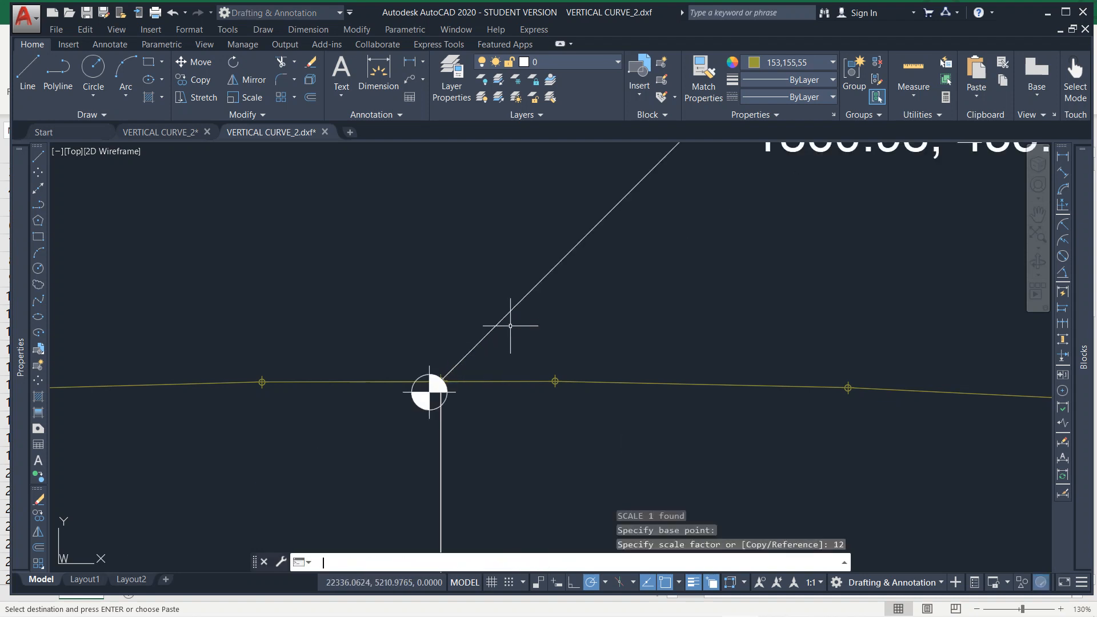
Examine the enlarged crest point label, and review the whole vertical curve with its crest diagram, dimensions and station labels.
{"action": "scroll", "coordinate": [509, 323], "scroll_direction": "down", "scroll_amount": 5}
{"action": "scroll", "coordinate": [542, 304], "scroll_direction": "up", "scroll_amount": 6}
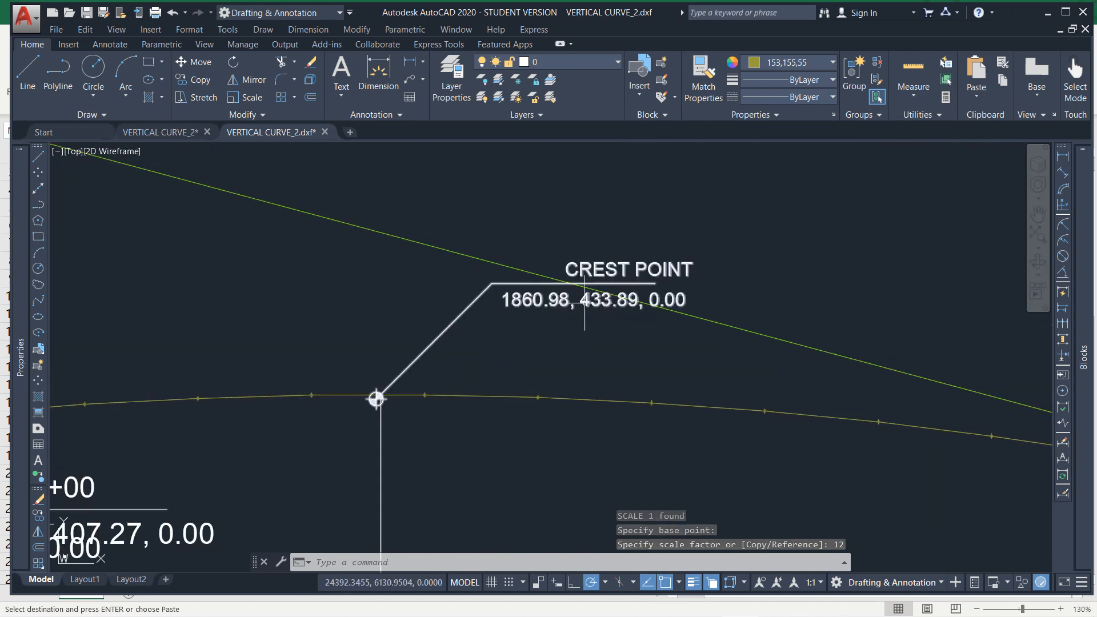
{"action": "scroll", "coordinate": [613, 333], "scroll_direction": "down", "scroll_amount": 4}
{"action": "scroll", "coordinate": [521, 360], "scroll_direction": "down", "scroll_amount": 4}
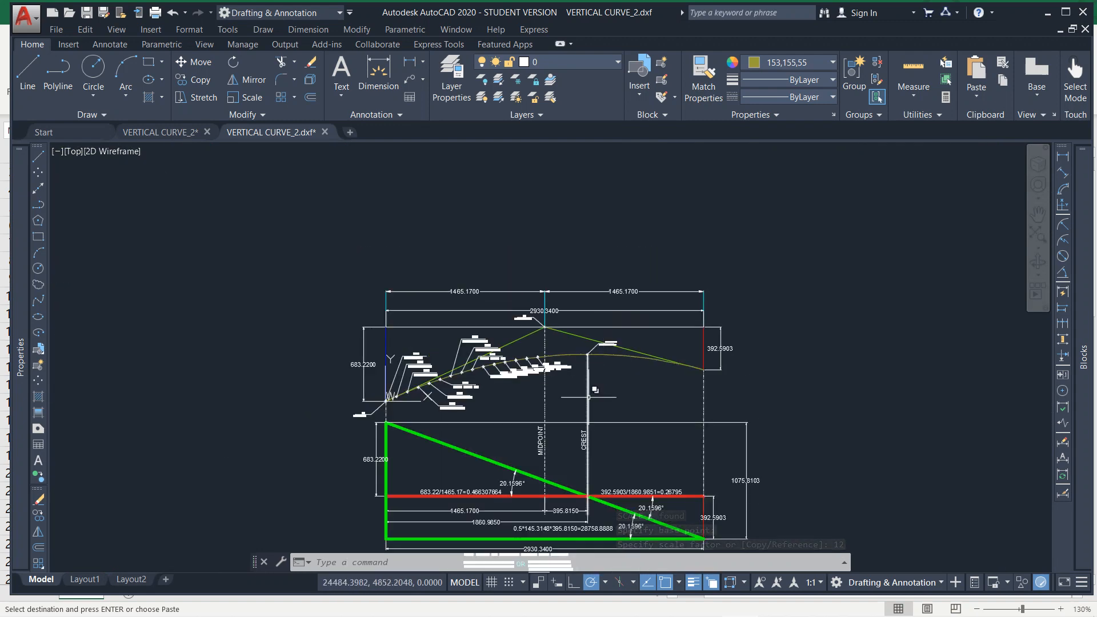
{"action": "scroll", "coordinate": [549, 400], "scroll_direction": "up", "scroll_amount": 2}
{"action": "scroll", "coordinate": [551, 407], "scroll_direction": "down", "scroll_amount": 2}
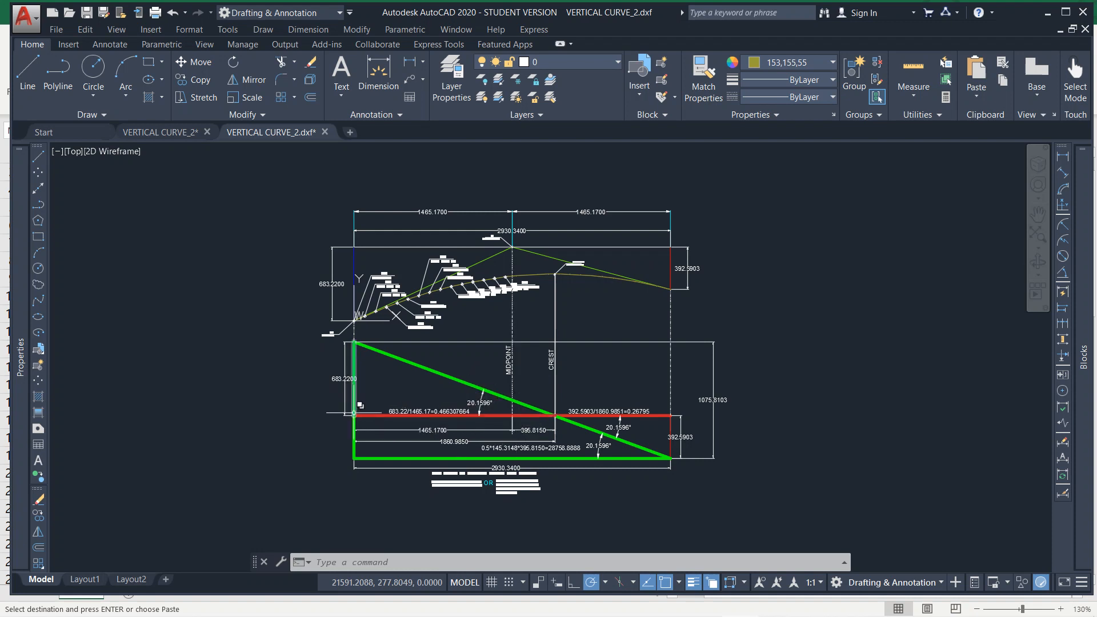
{"action": "scroll", "coordinate": [346, 380], "scroll_direction": "up", "scroll_amount": 2}
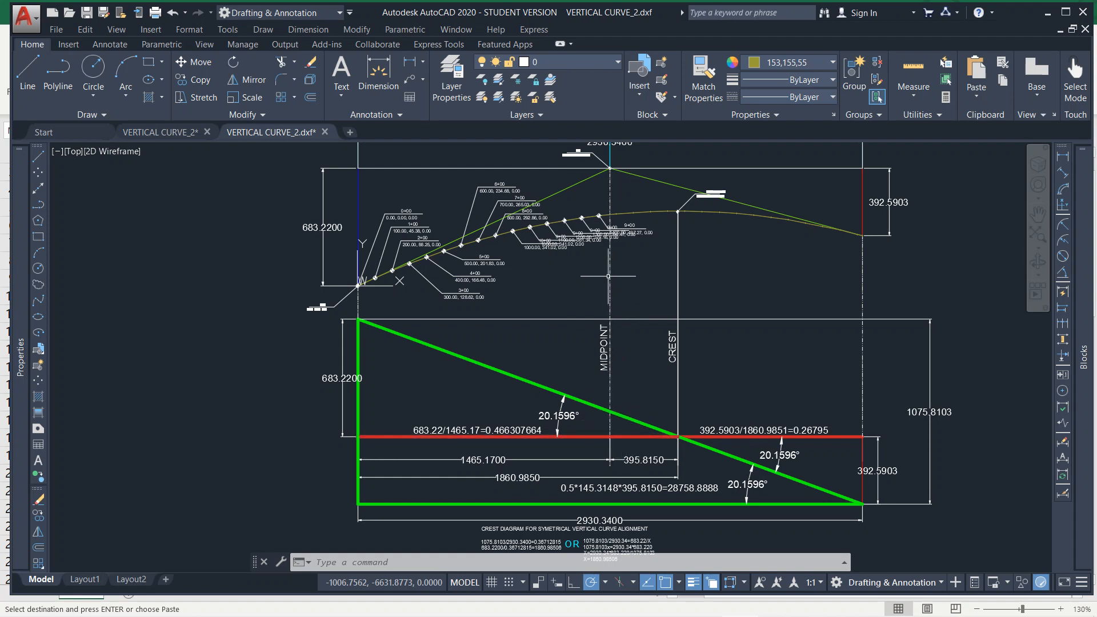
{"action": "middle_click_drag", "start_coordinate": [576, 251], "coordinate": [503, 285]}
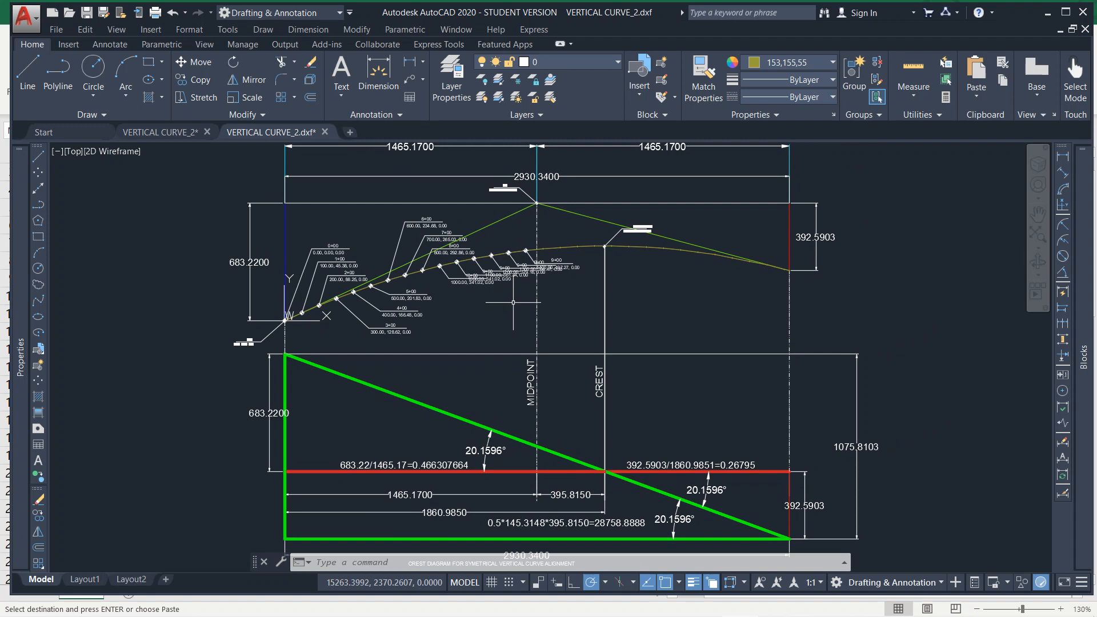
{"action": "scroll", "coordinate": [588, 306], "scroll_direction": "down", "scroll_amount": 1}
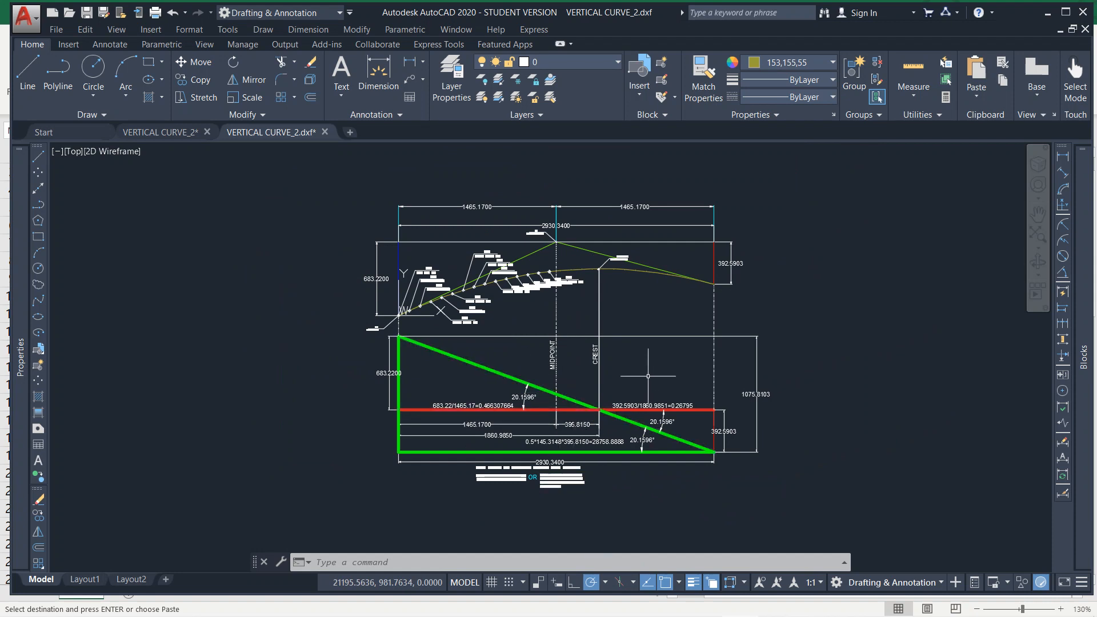
{"action": "middle_click_drag", "start_coordinate": [597, 288], "coordinate": [514, 307]}
{"action": "scroll", "coordinate": [515, 307], "scroll_direction": "up", "scroll_amount": 2}
{"action": "scroll", "coordinate": [514, 307], "scroll_direction": "down", "scroll_amount": 2}
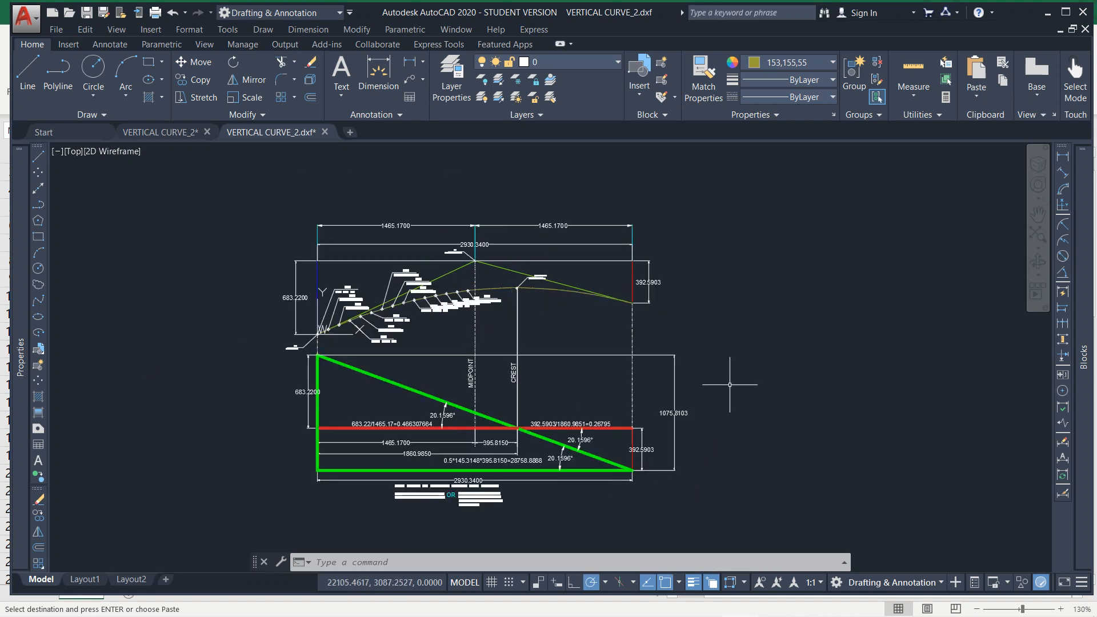
{"action": "mouse_move", "coordinate": [783, 614]}
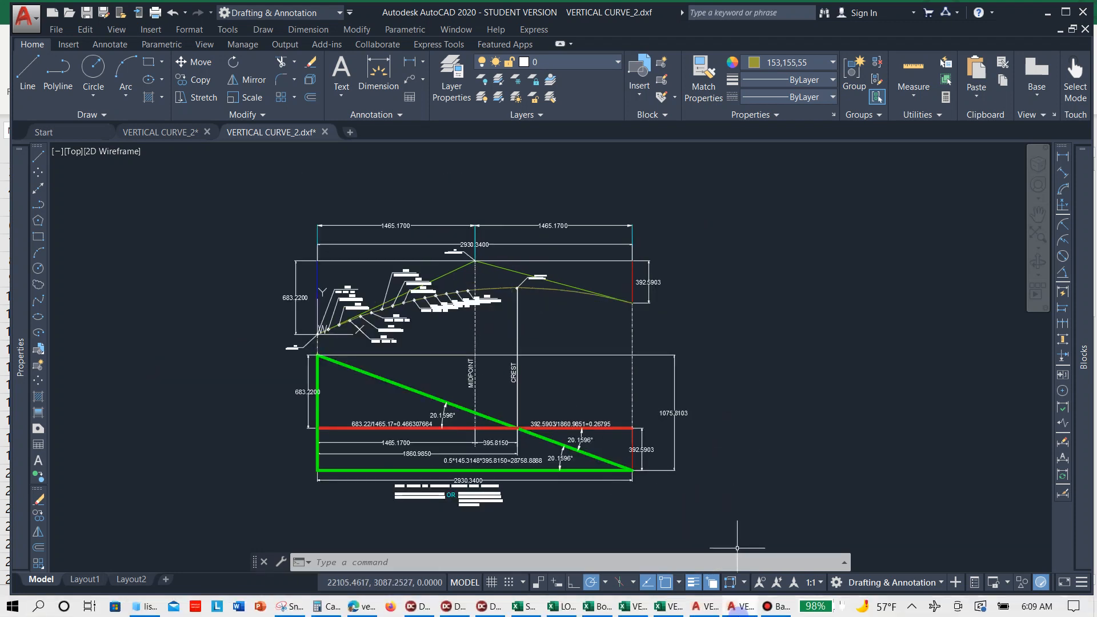
{"action": "left_click", "coordinate": [780, 607]}
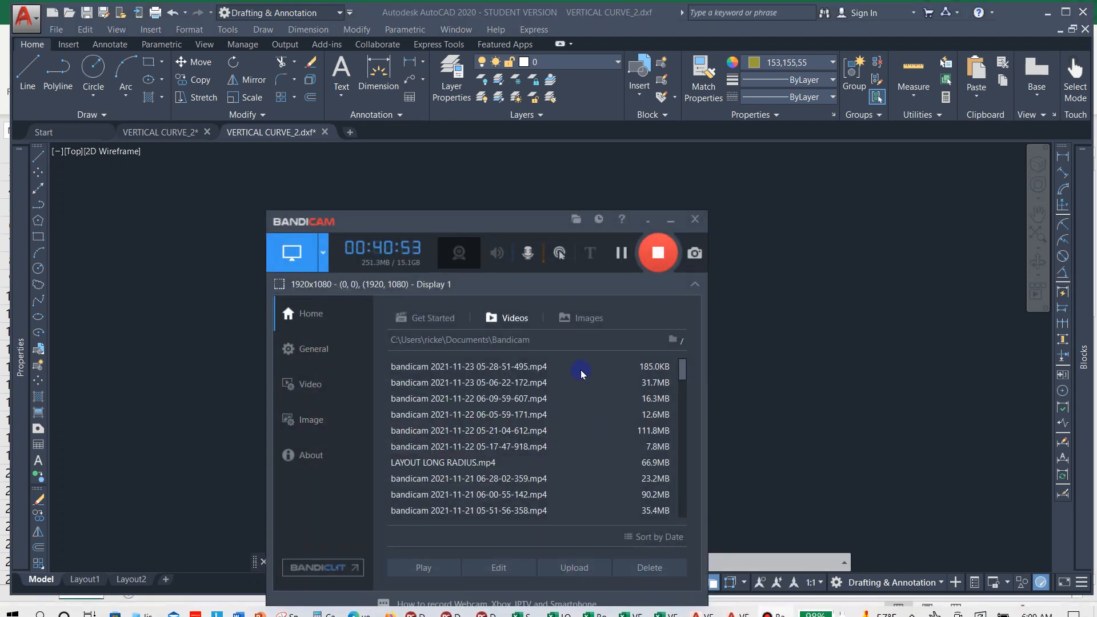